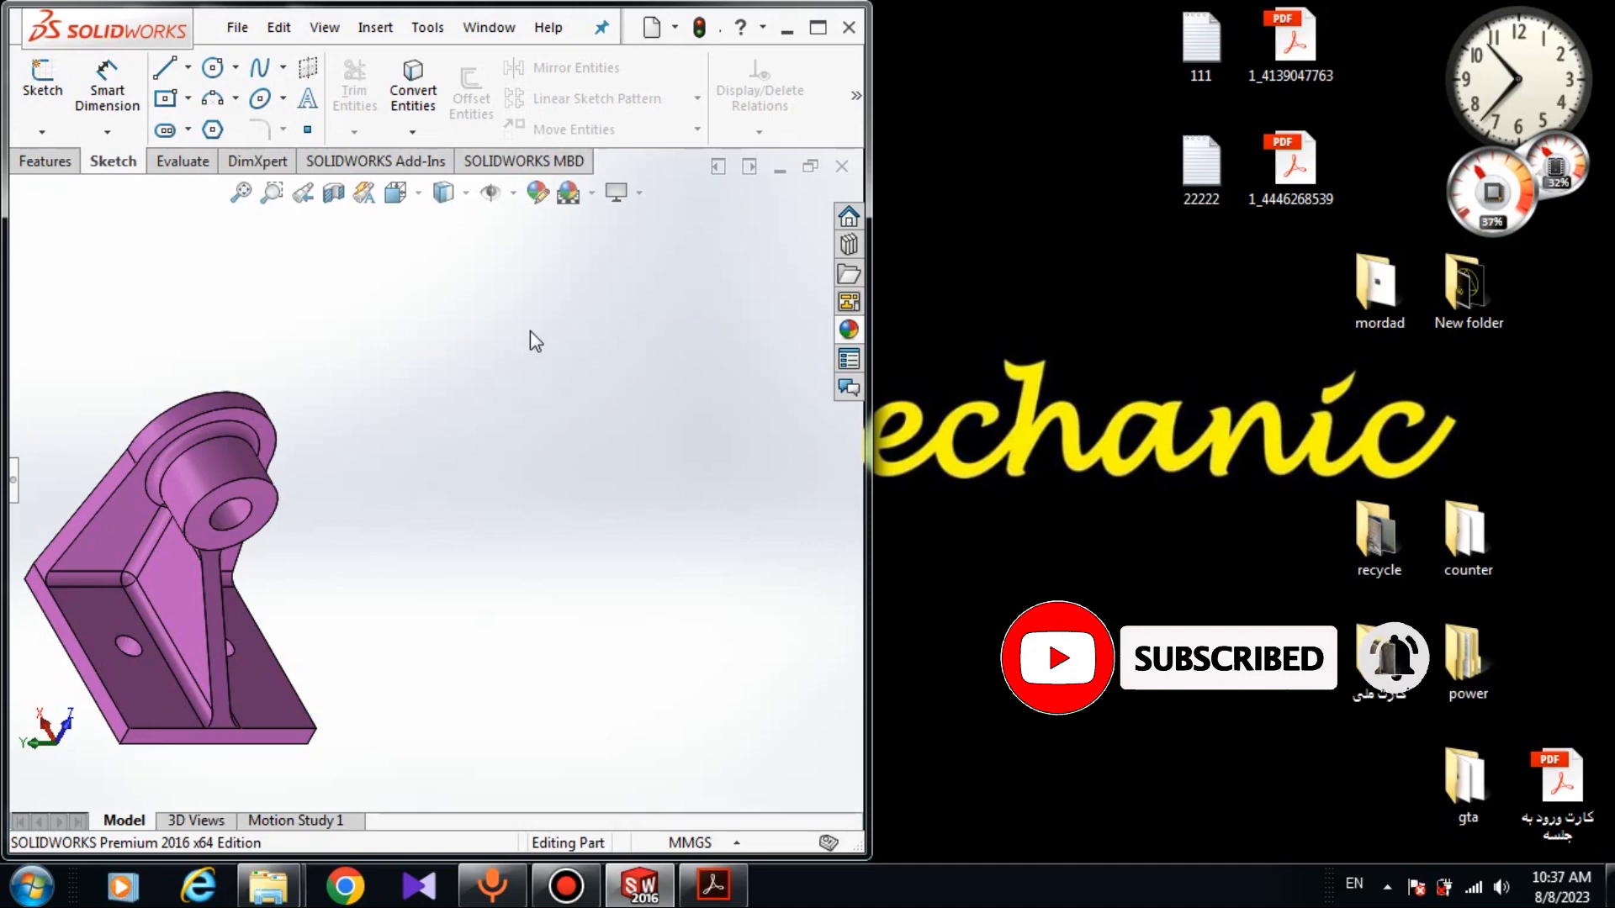
Switch to the 7.pdf drawing in Adobe Acrobat Reader and show the bracket's dimensioned views
{"action": "left_click", "coordinate": [713, 884]}
{"action": "scroll", "coordinate": [1169, 571], "scroll_direction": "down", "scroll_amount": 3}
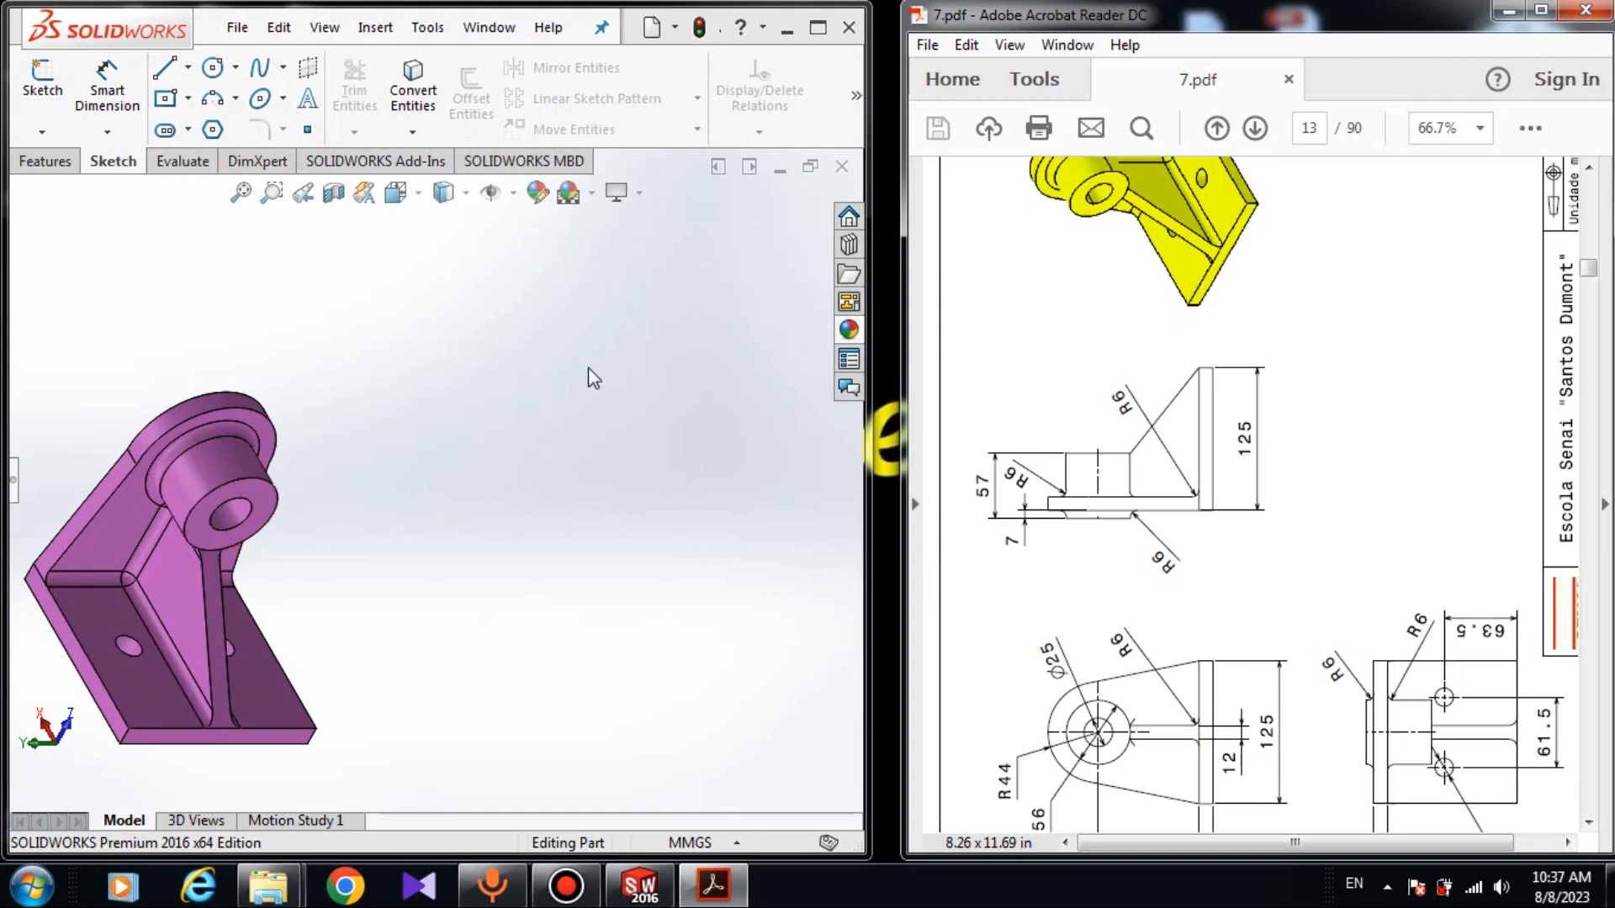
Close the finished bracket model and create a new, empty part document
{"action": "left_click", "coordinate": [842, 167]}
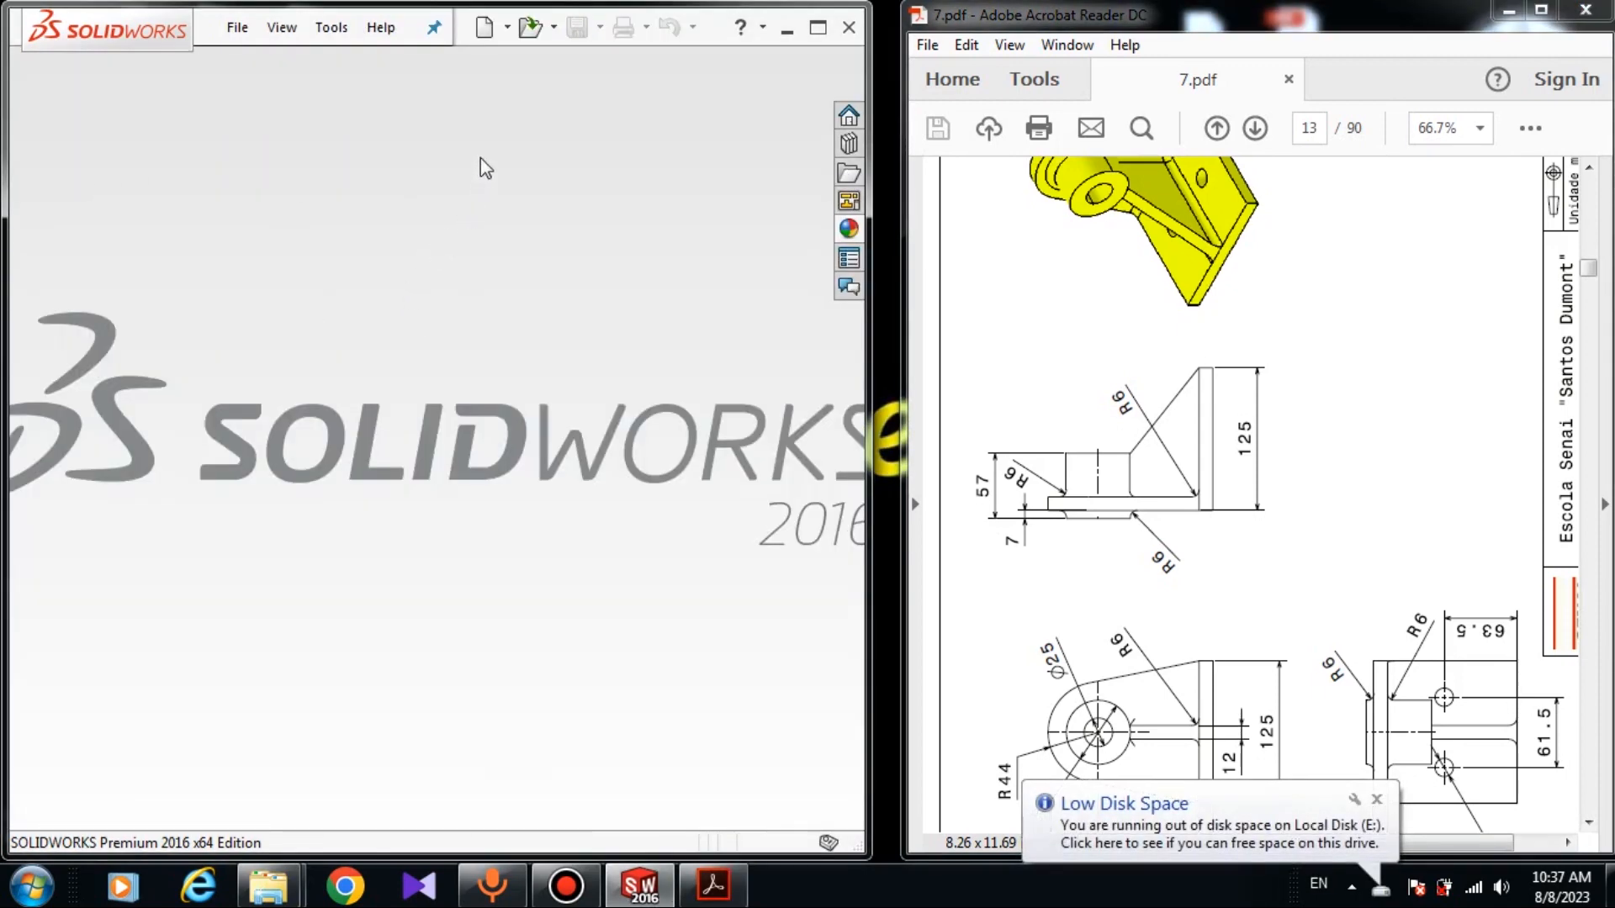
{"action": "left_click", "coordinate": [484, 27]}
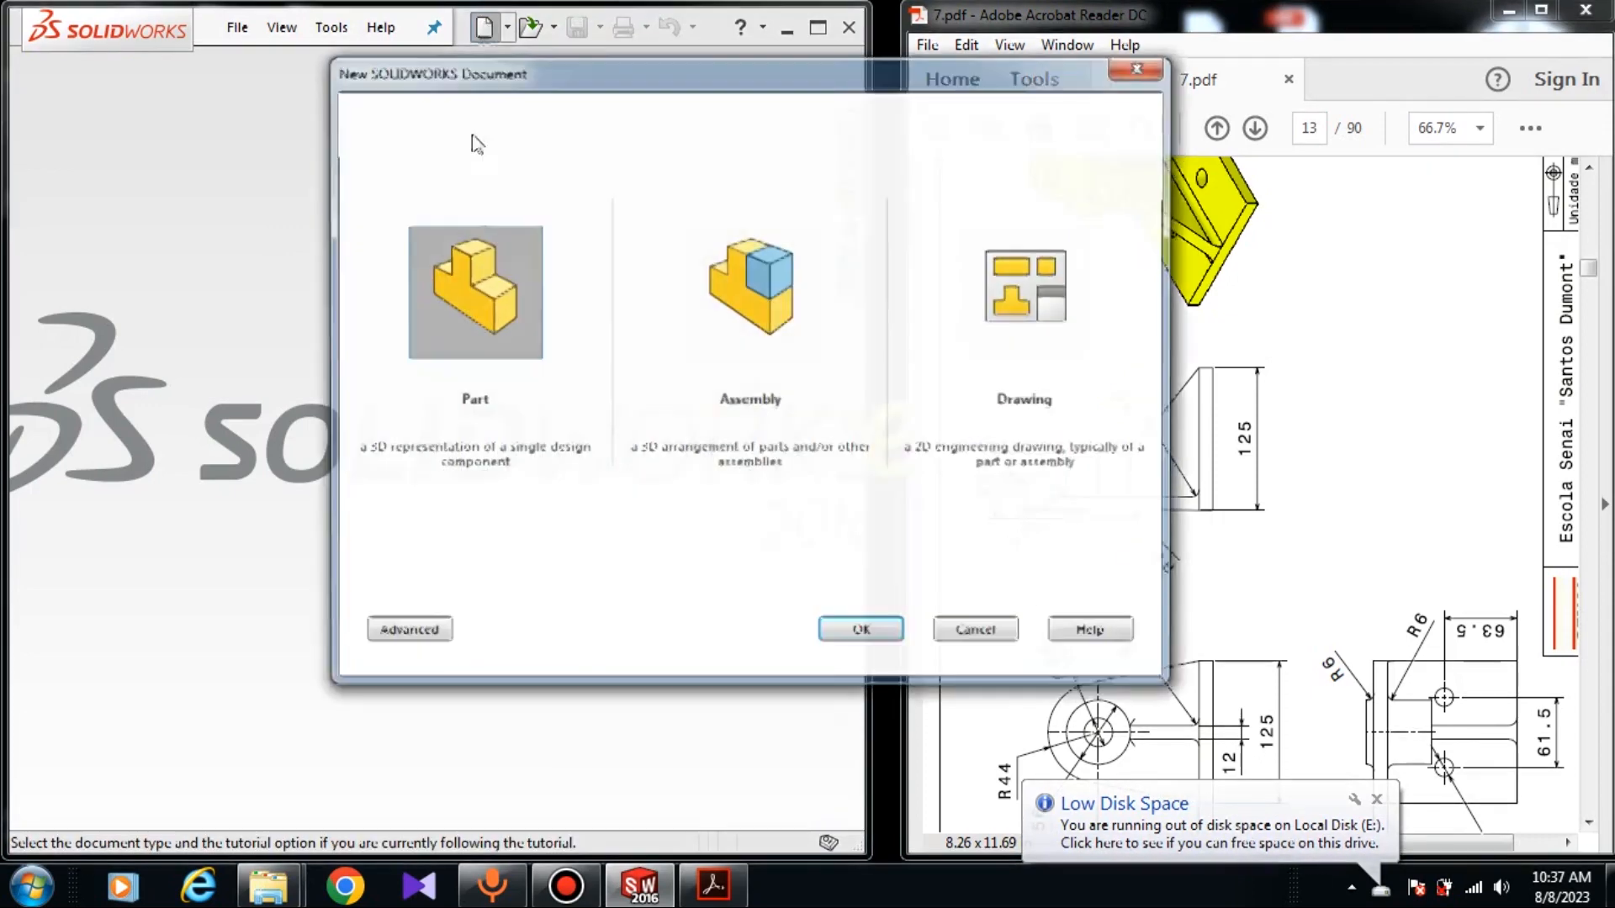
{"action": "left_click", "coordinate": [860, 629]}
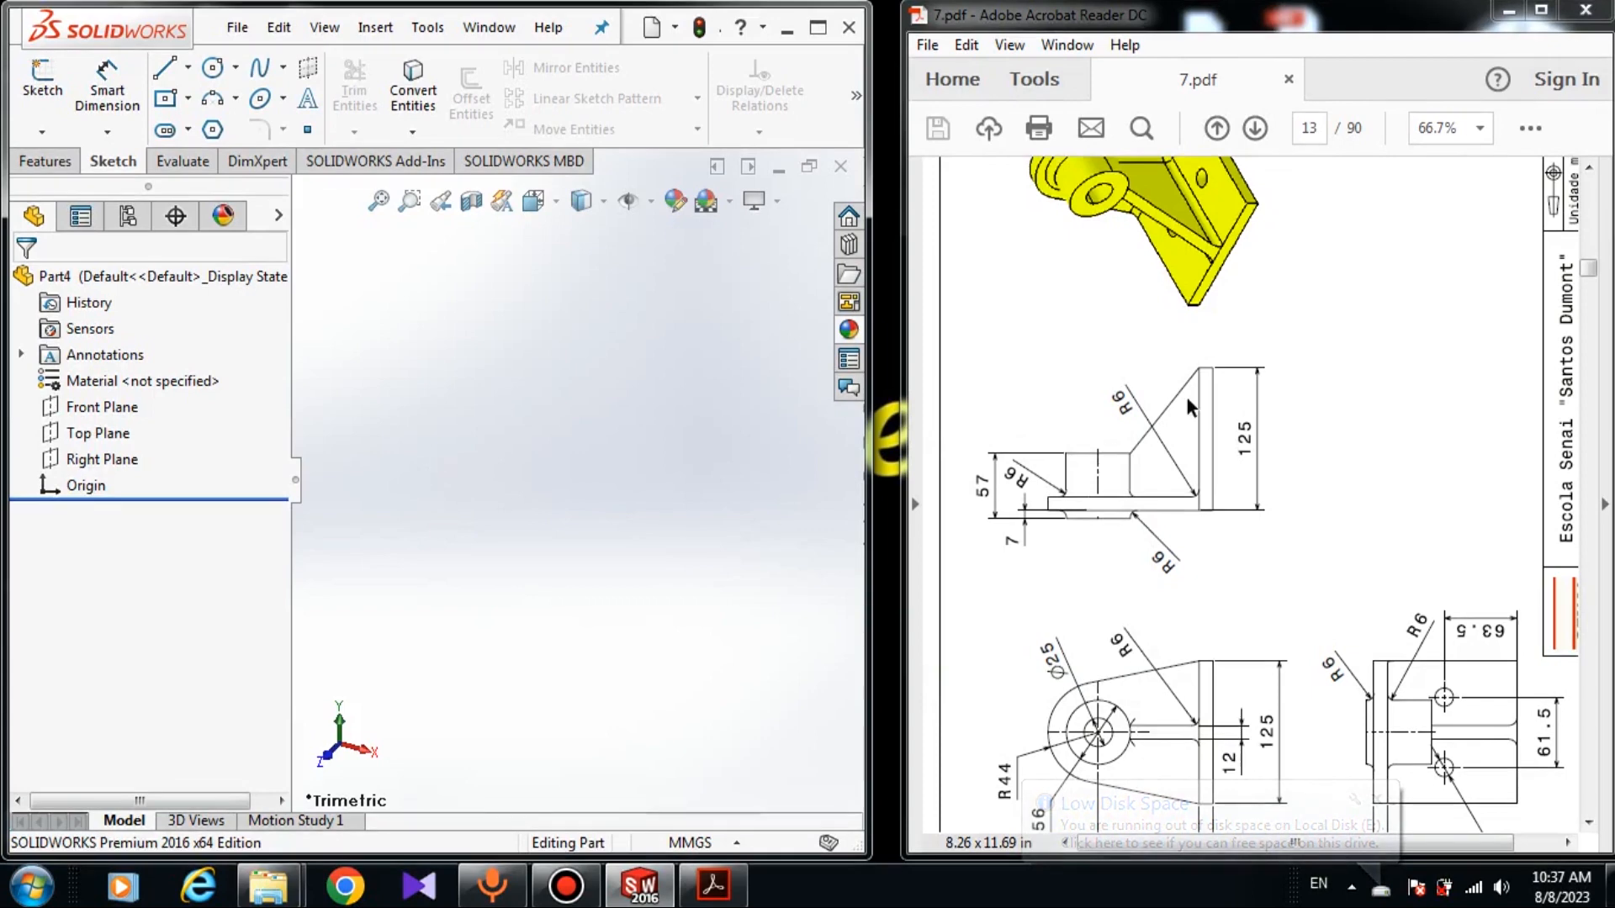
{"action": "scroll", "coordinate": [1190, 408], "scroll_direction": "up", "scroll_amount": 3}
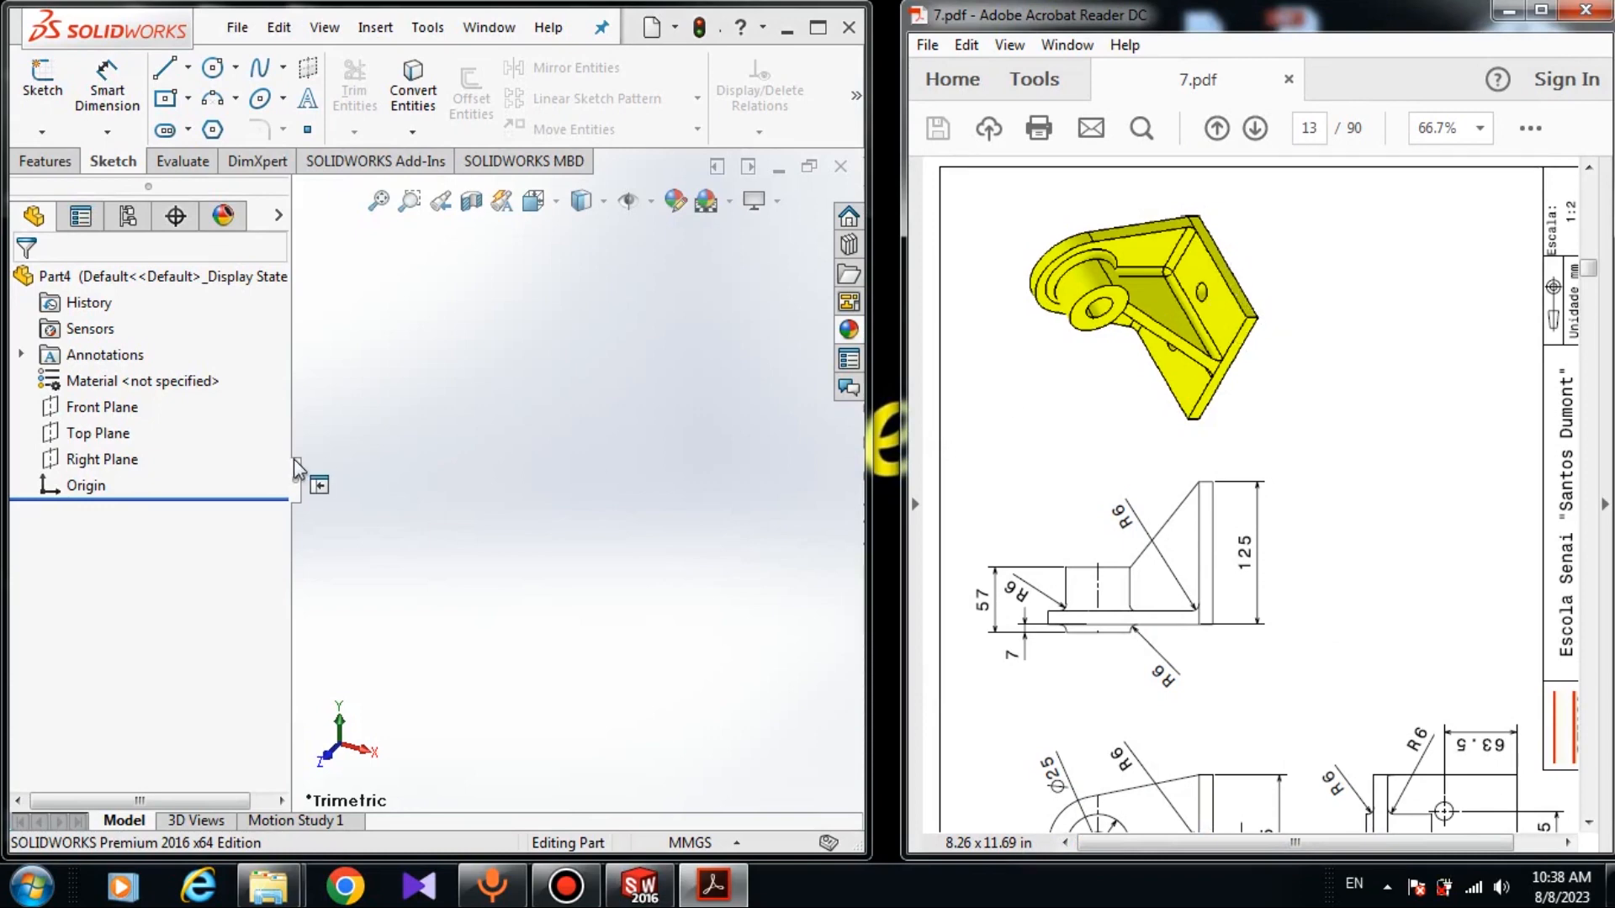
Sketch a center rectangle about 147 mm tall on the Front Plane, centered on the origin
{"action": "left_click", "coordinate": [101, 407]}
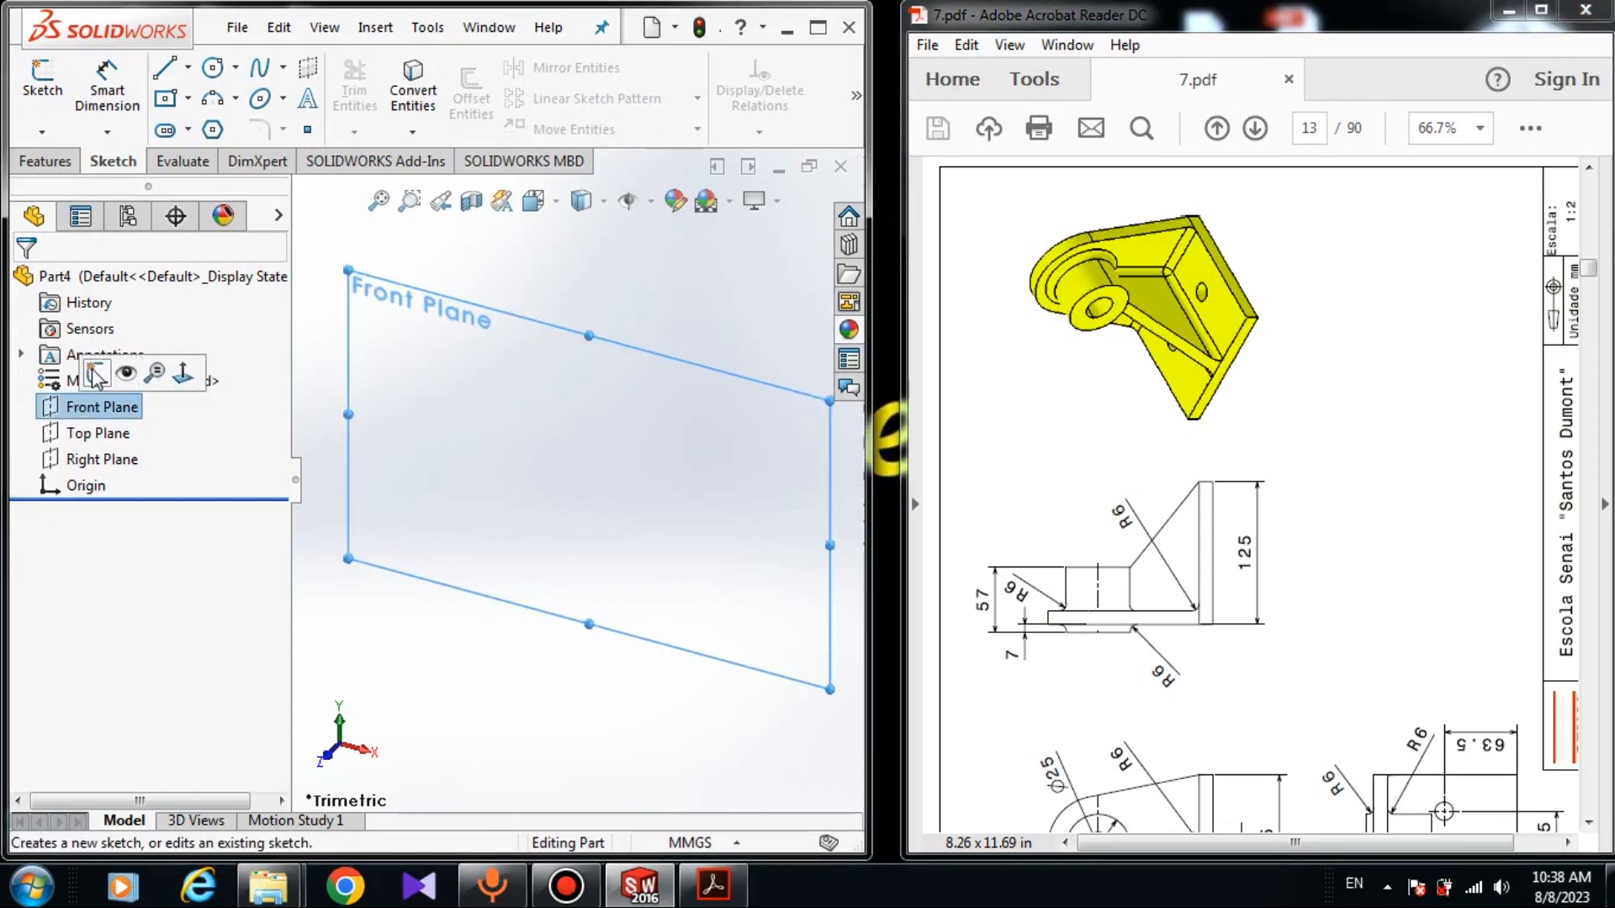
{"action": "left_click", "coordinate": [95, 372]}
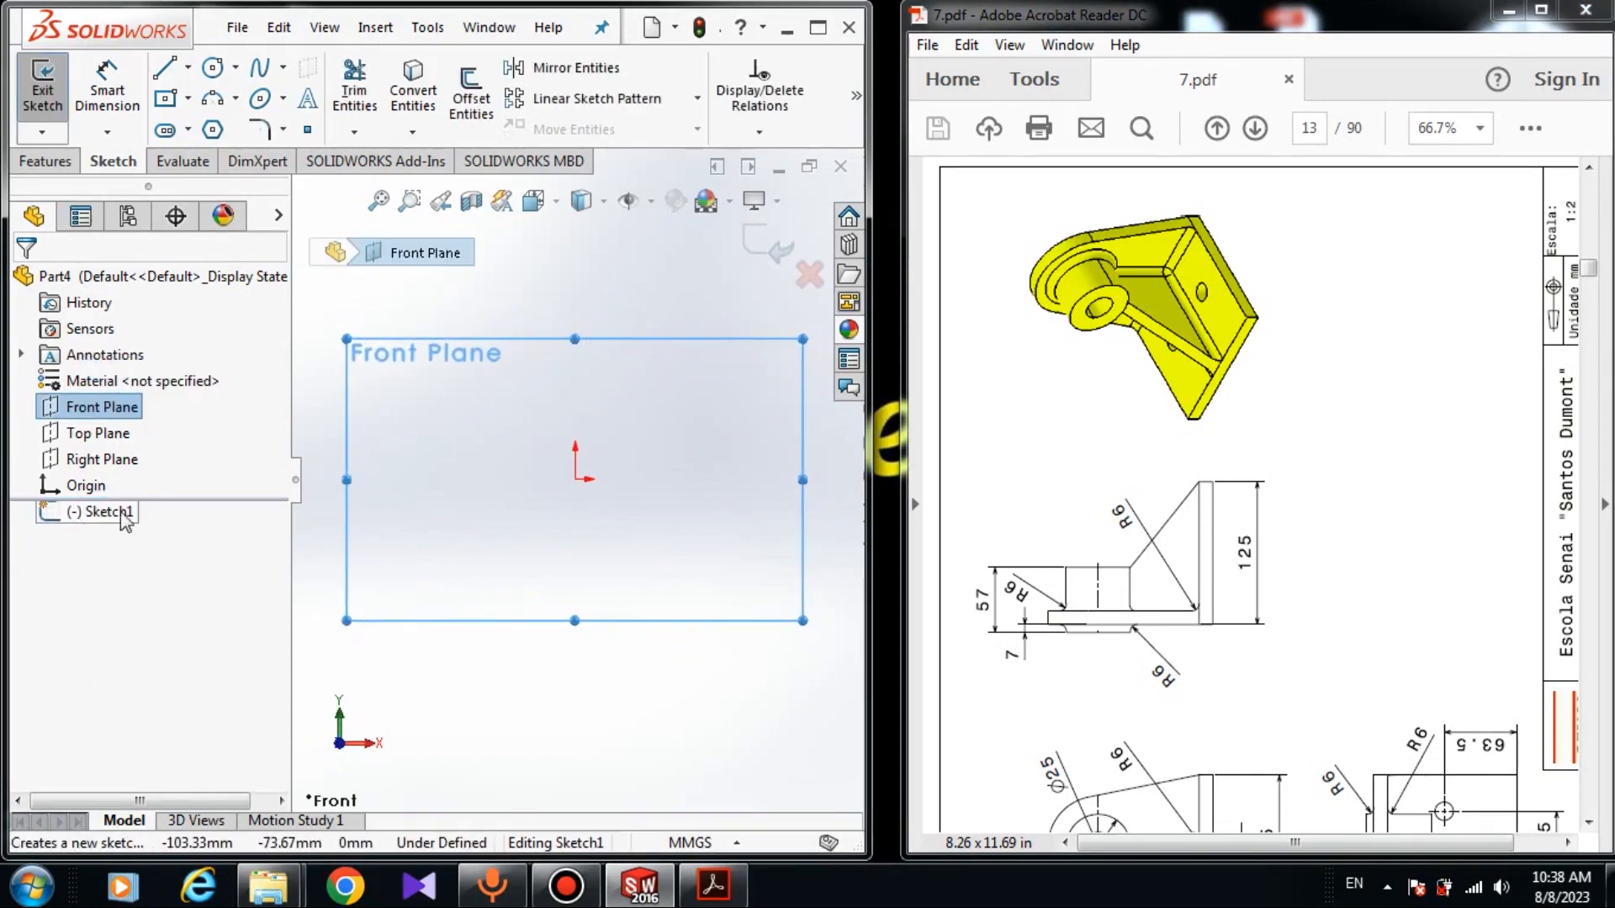
{"action": "left_click", "coordinate": [559, 571]}
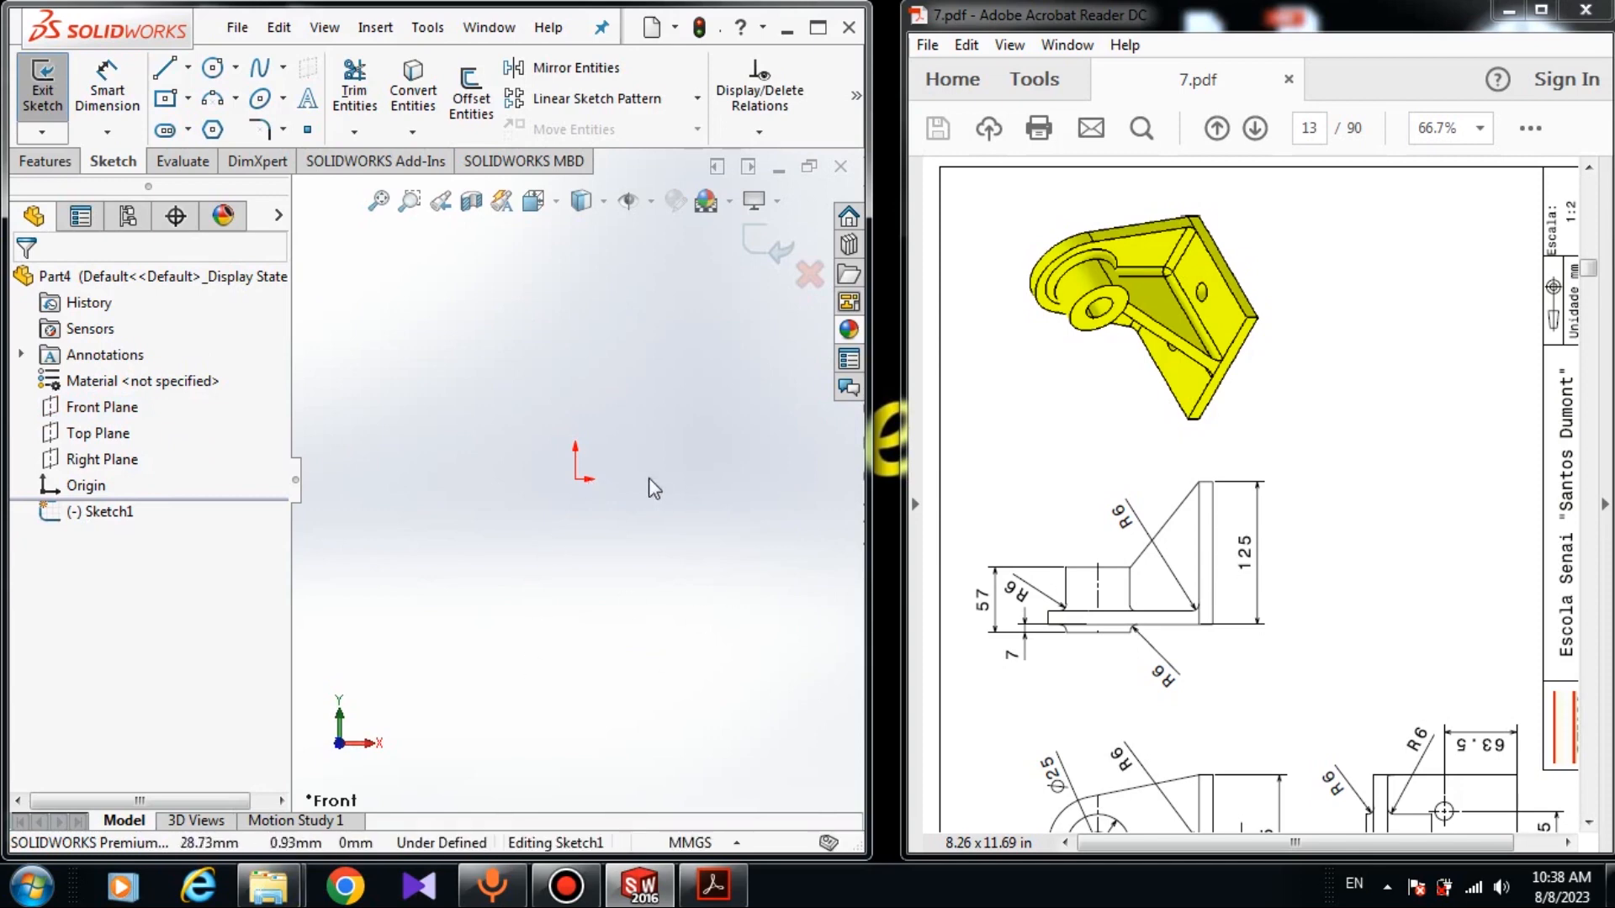
{"action": "left_click", "coordinate": [172, 101]}
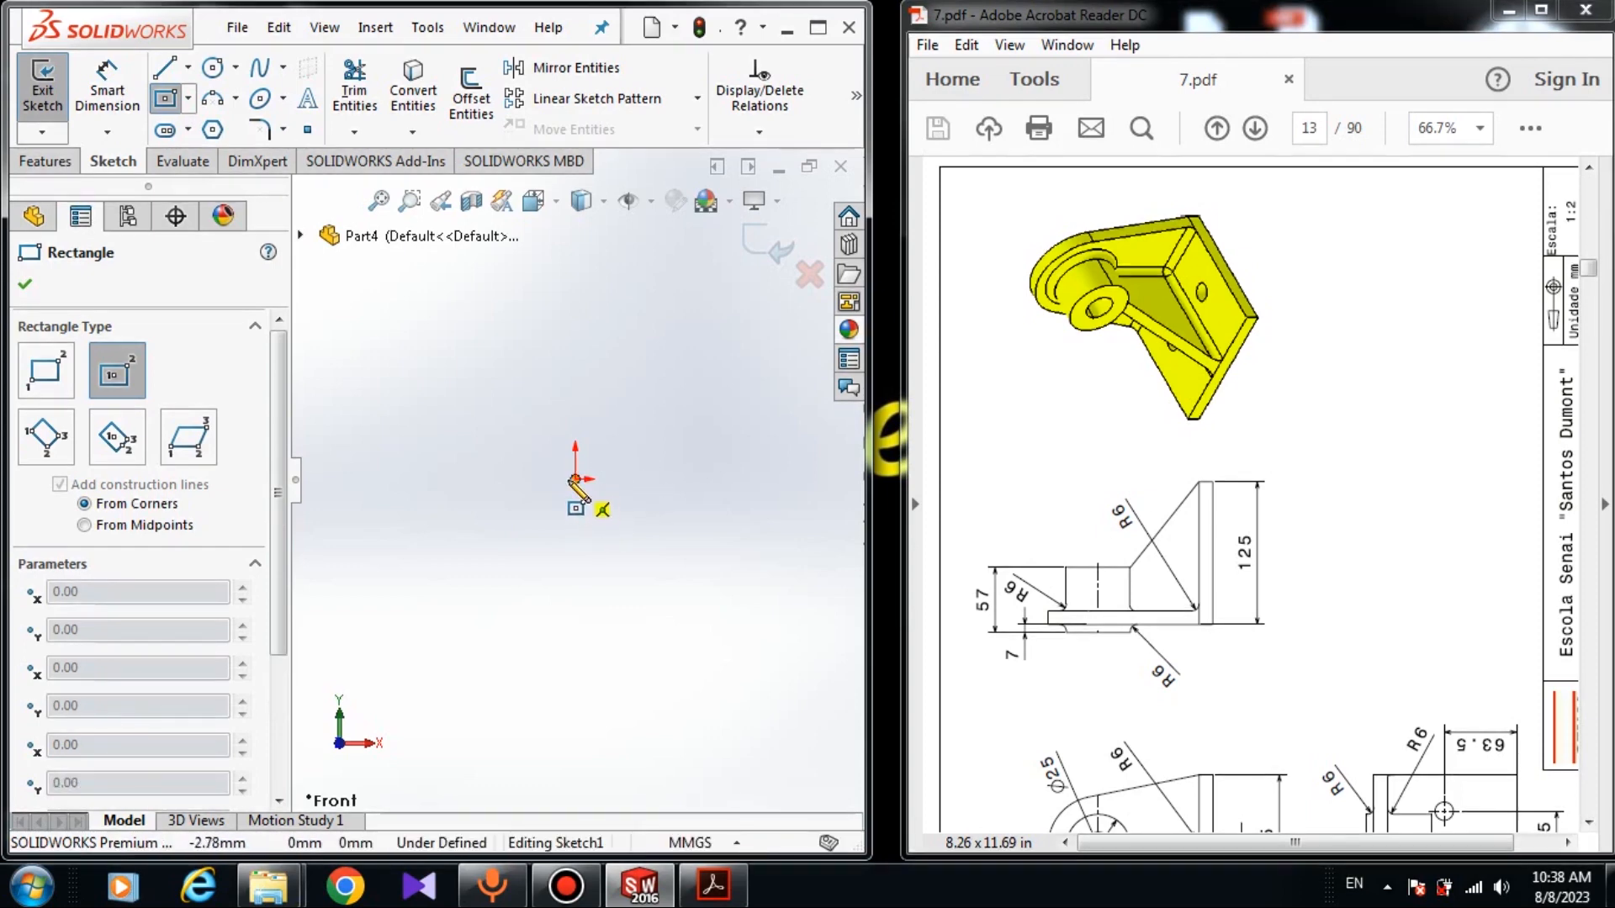
{"action": "left_click", "coordinate": [575, 479]}
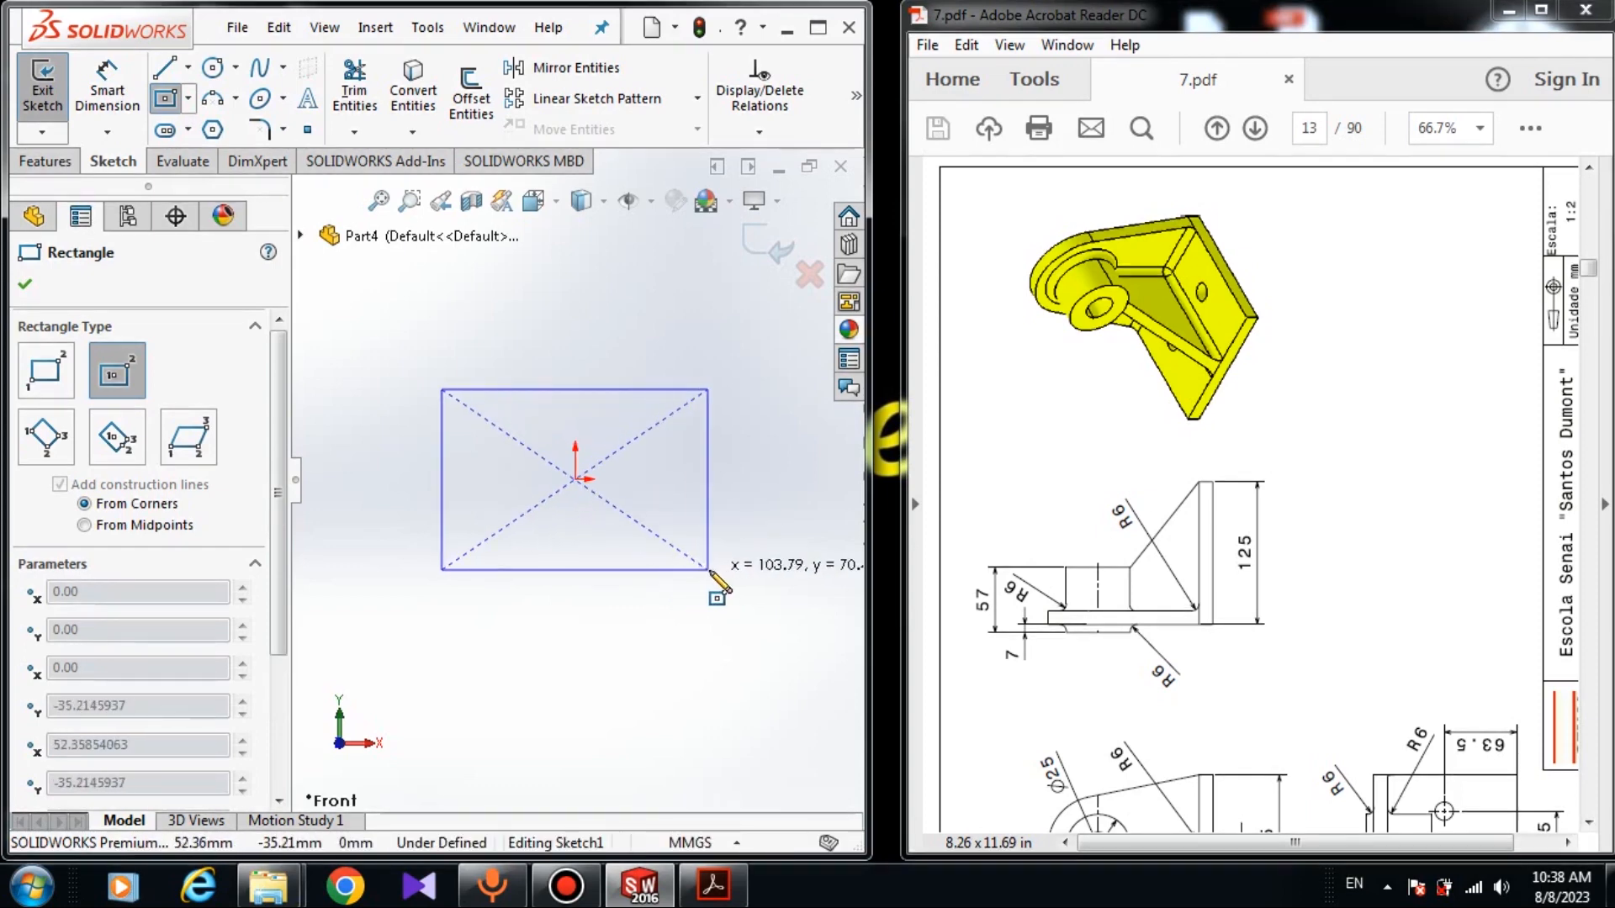
{"action": "left_click", "coordinate": [737, 668]}
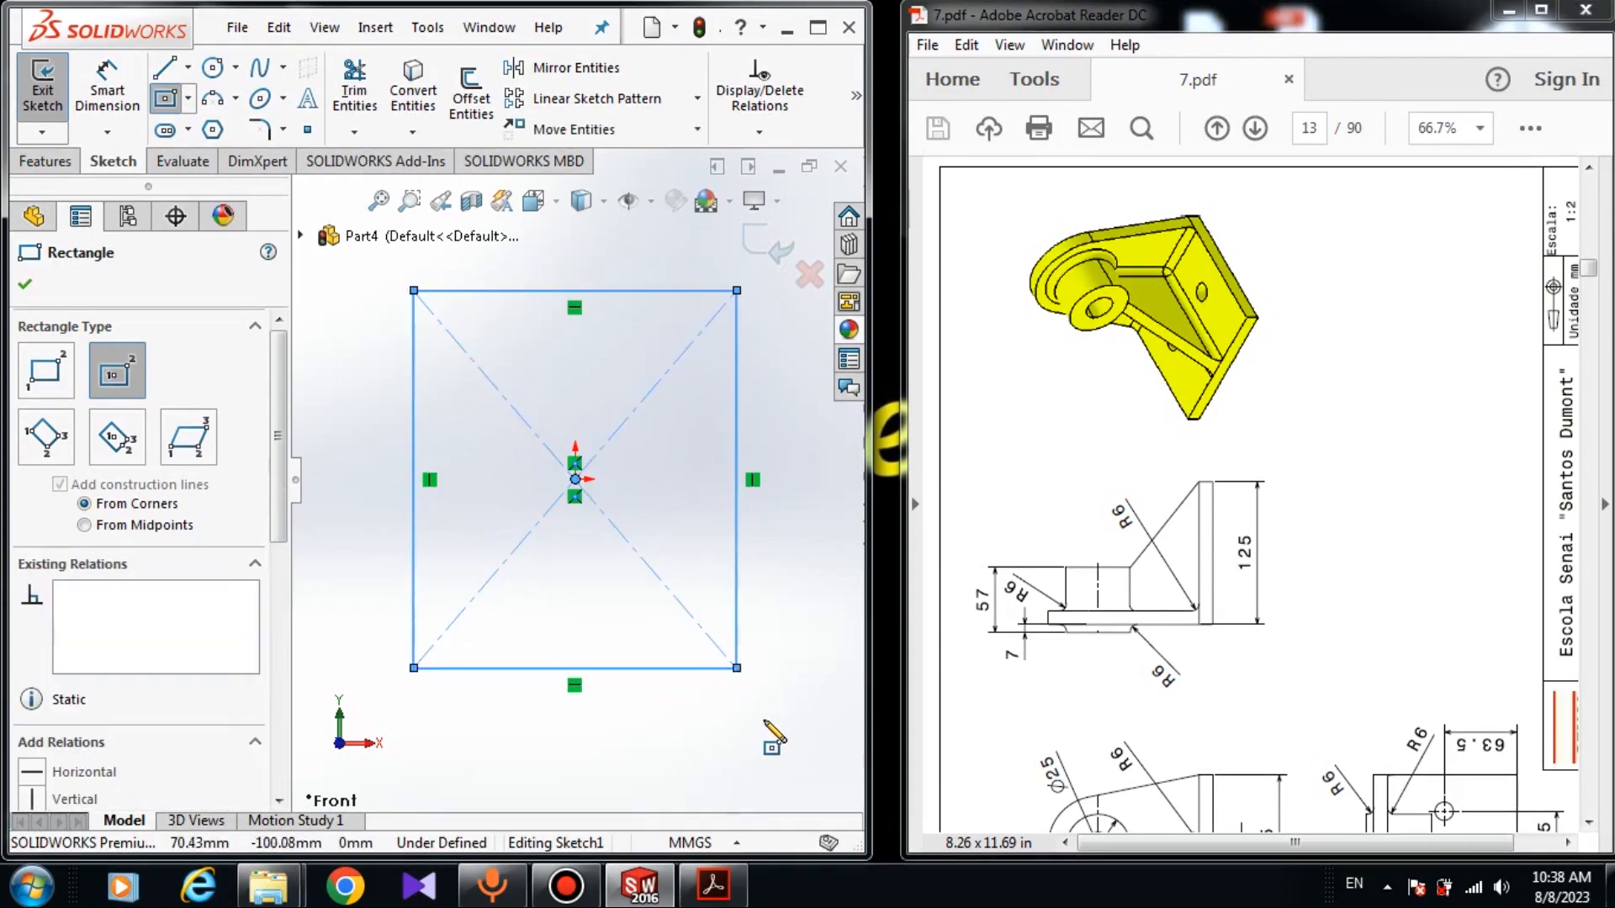
{"action": "right_click", "coordinate": [767, 725]}
{"action": "left_click", "coordinate": [822, 638]}
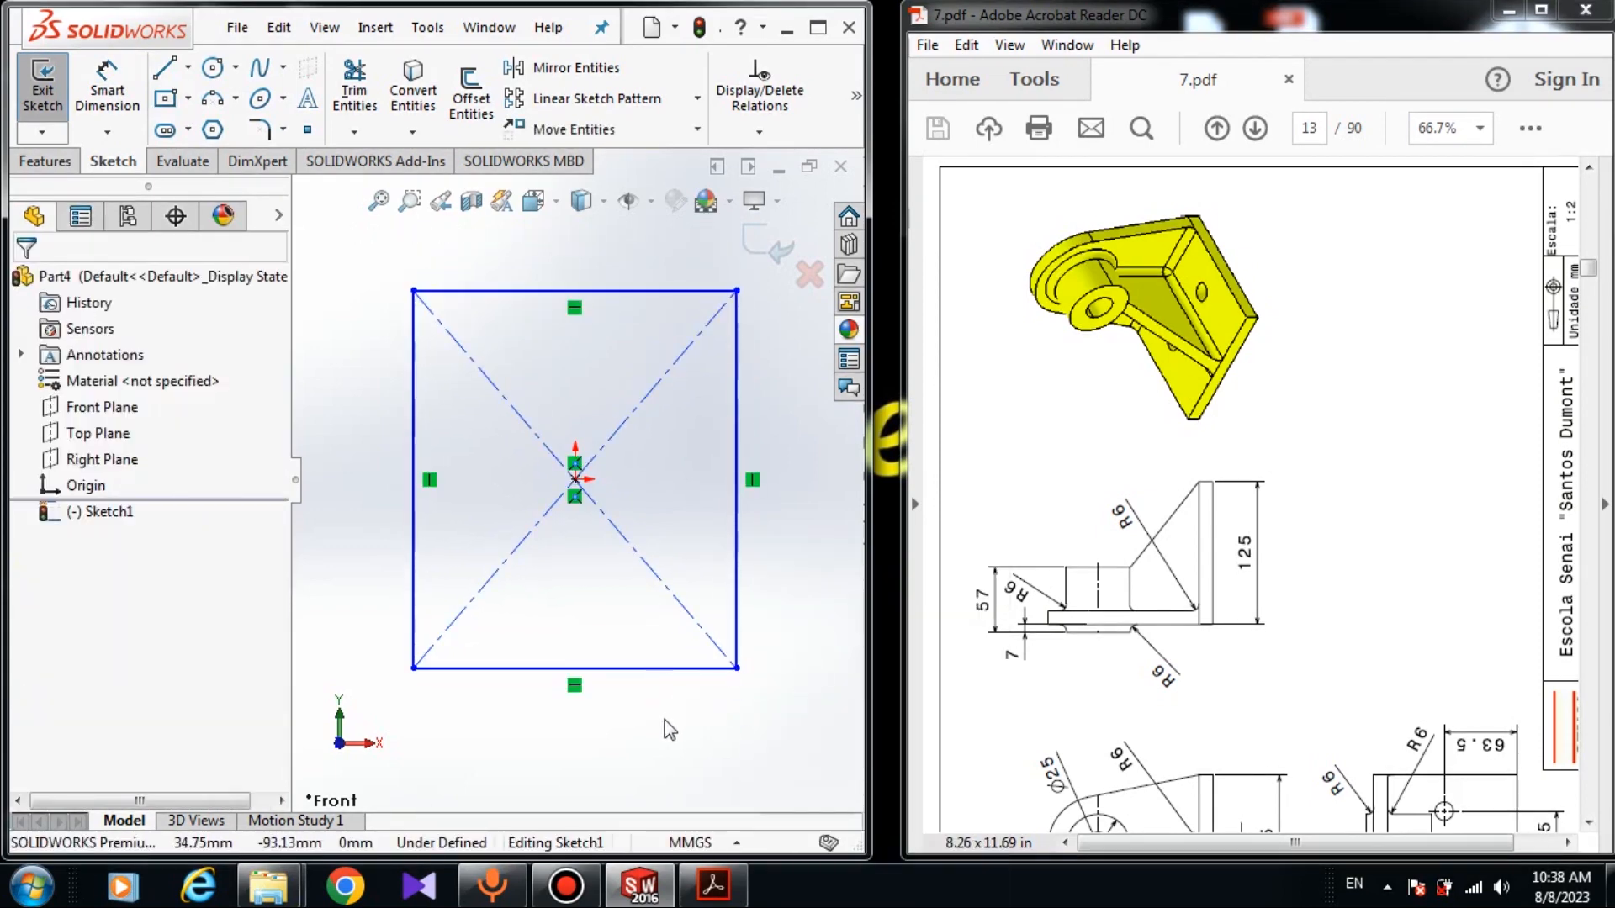
Dimension the rectangle's vertical side to 125 mm
{"action": "left_click", "coordinate": [107, 91]}
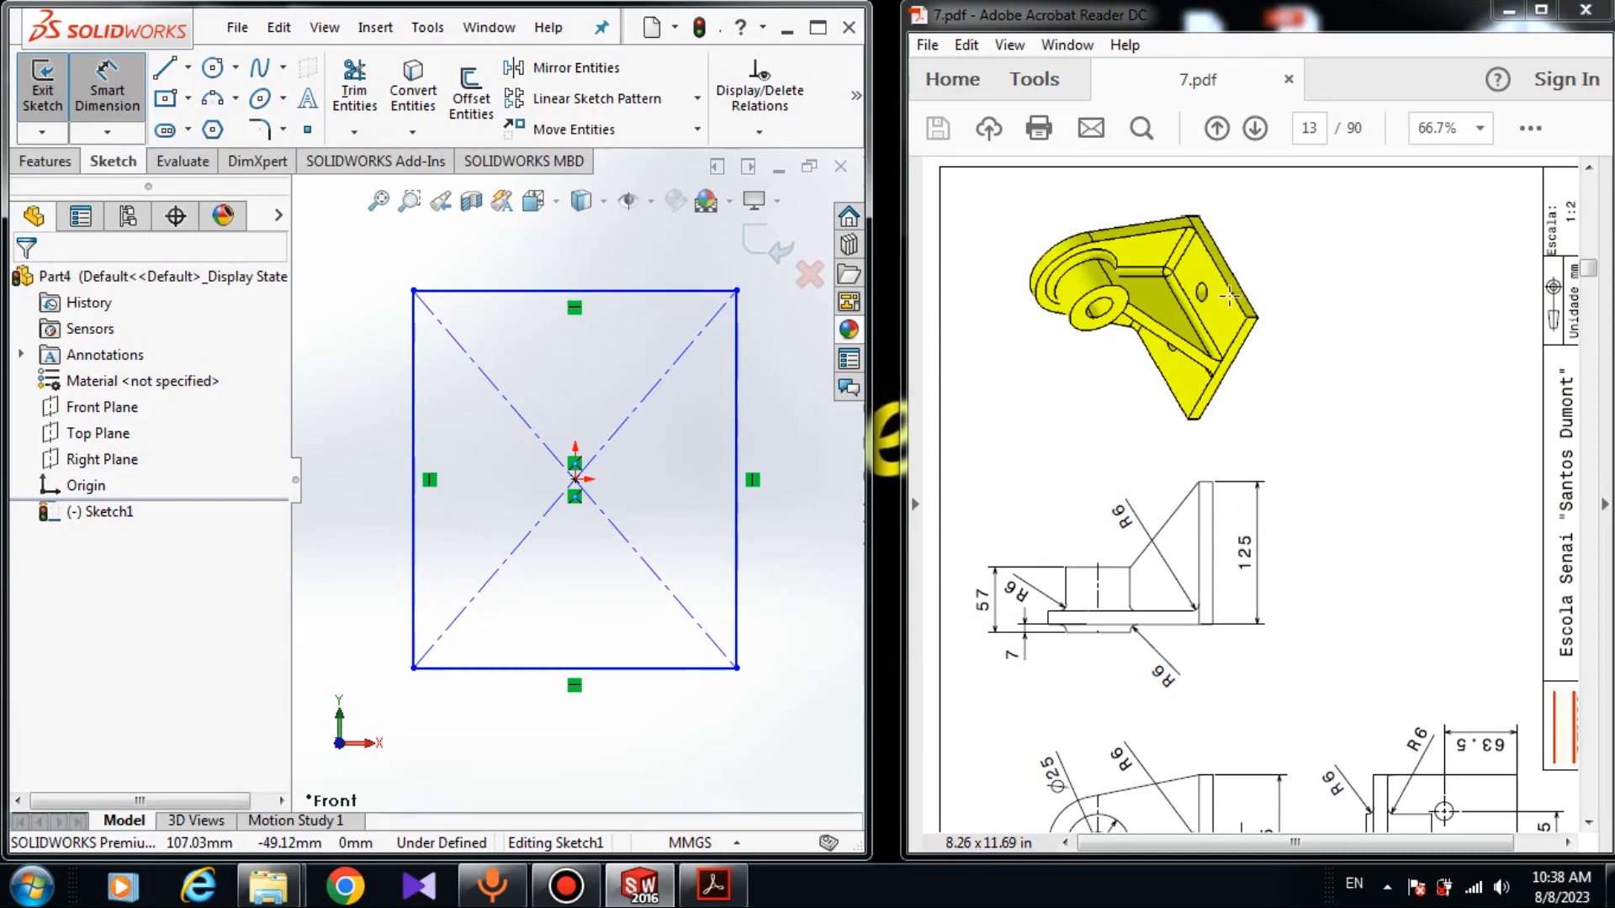
{"action": "left_click", "coordinate": [738, 443]}
{"action": "left_click", "coordinate": [773, 459]}
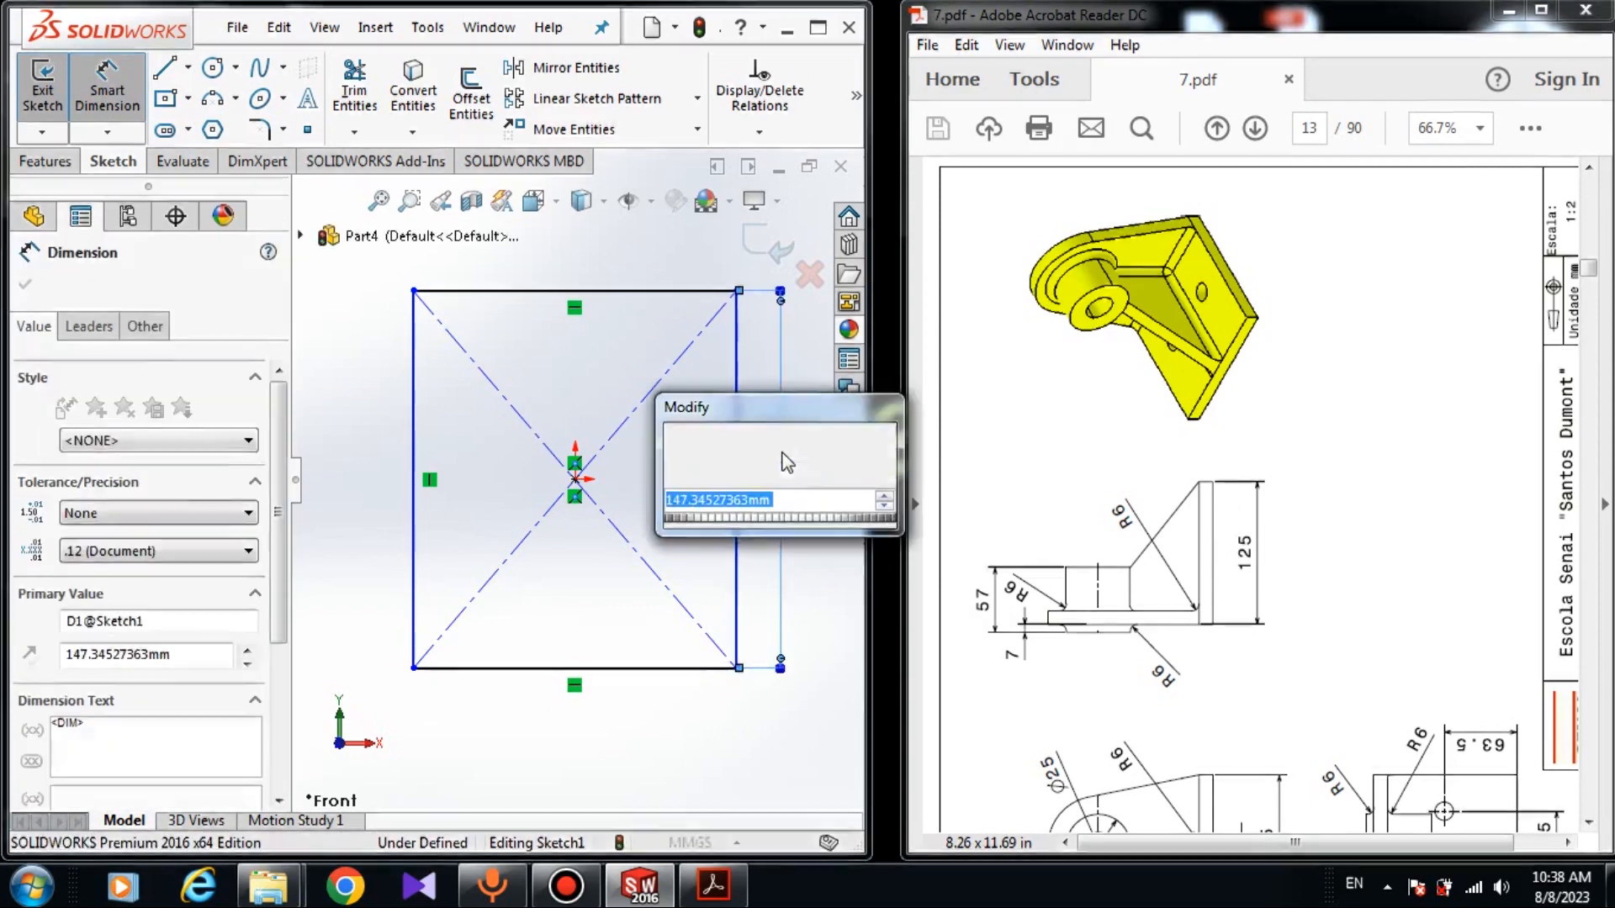
{"action": "type", "text": "123"}
{"action": "key", "text": "BackSpace"}
{"action": "type", "text": "5"}
{"action": "key", "text": "Return"}
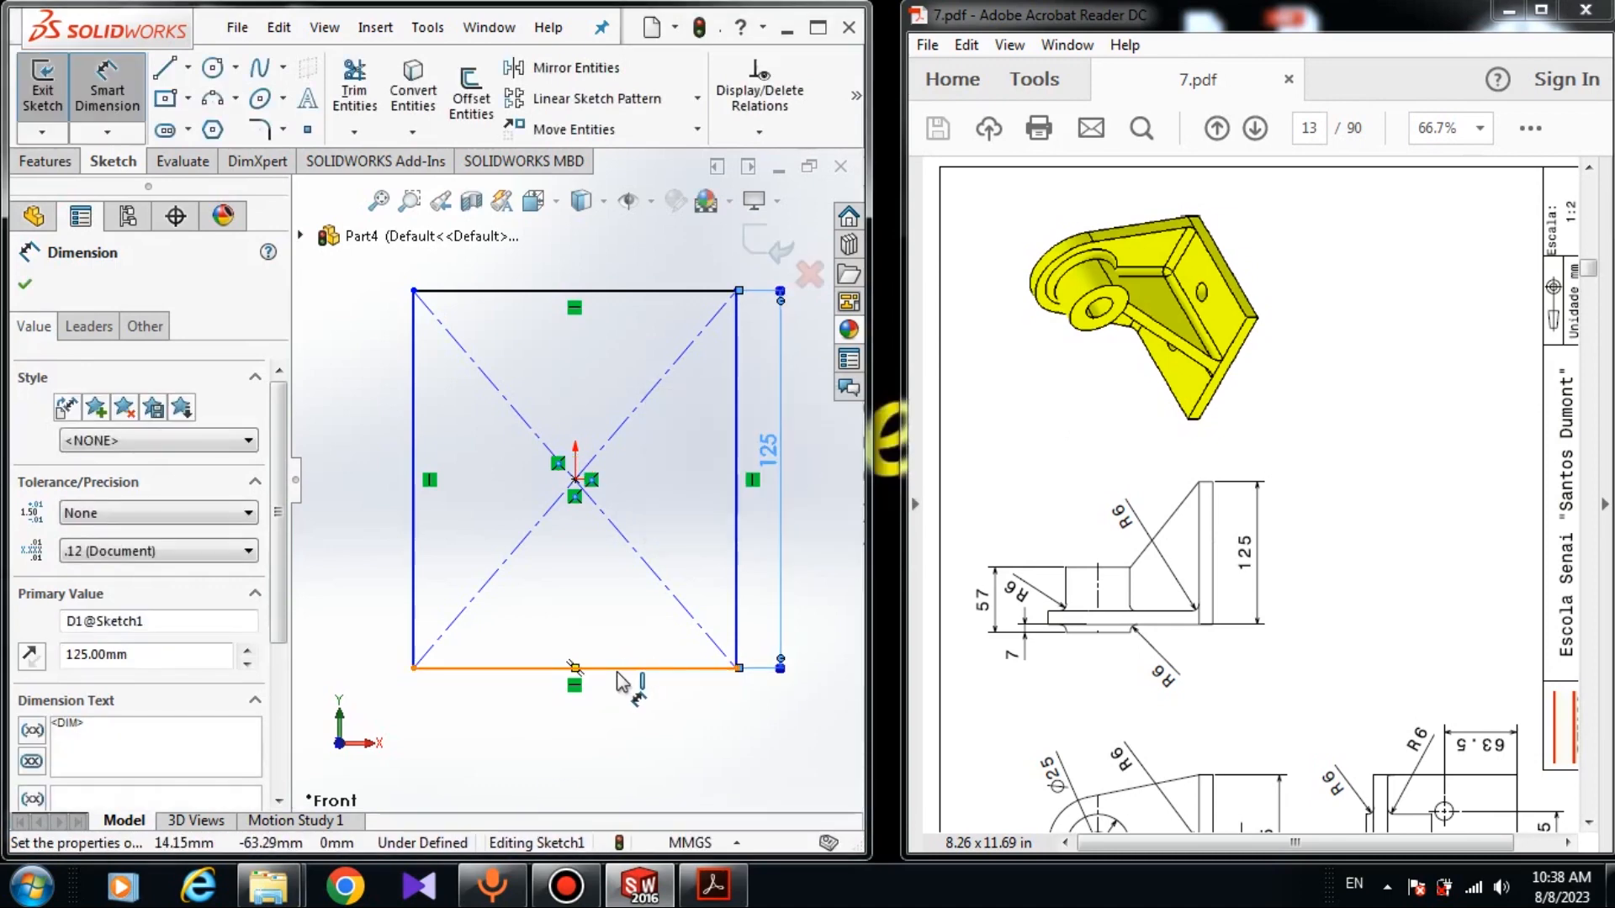
Dimension the distance from the lower edge's midpoint to the rectangle's lower corner to 63.5 mm, checking the value against the drawing
{"action": "left_click", "coordinate": [767, 723]}
{"action": "left_click", "coordinate": [1467, 592]}
{"action": "scroll", "coordinate": [1467, 592], "scroll_direction": "down", "scroll_amount": 3}
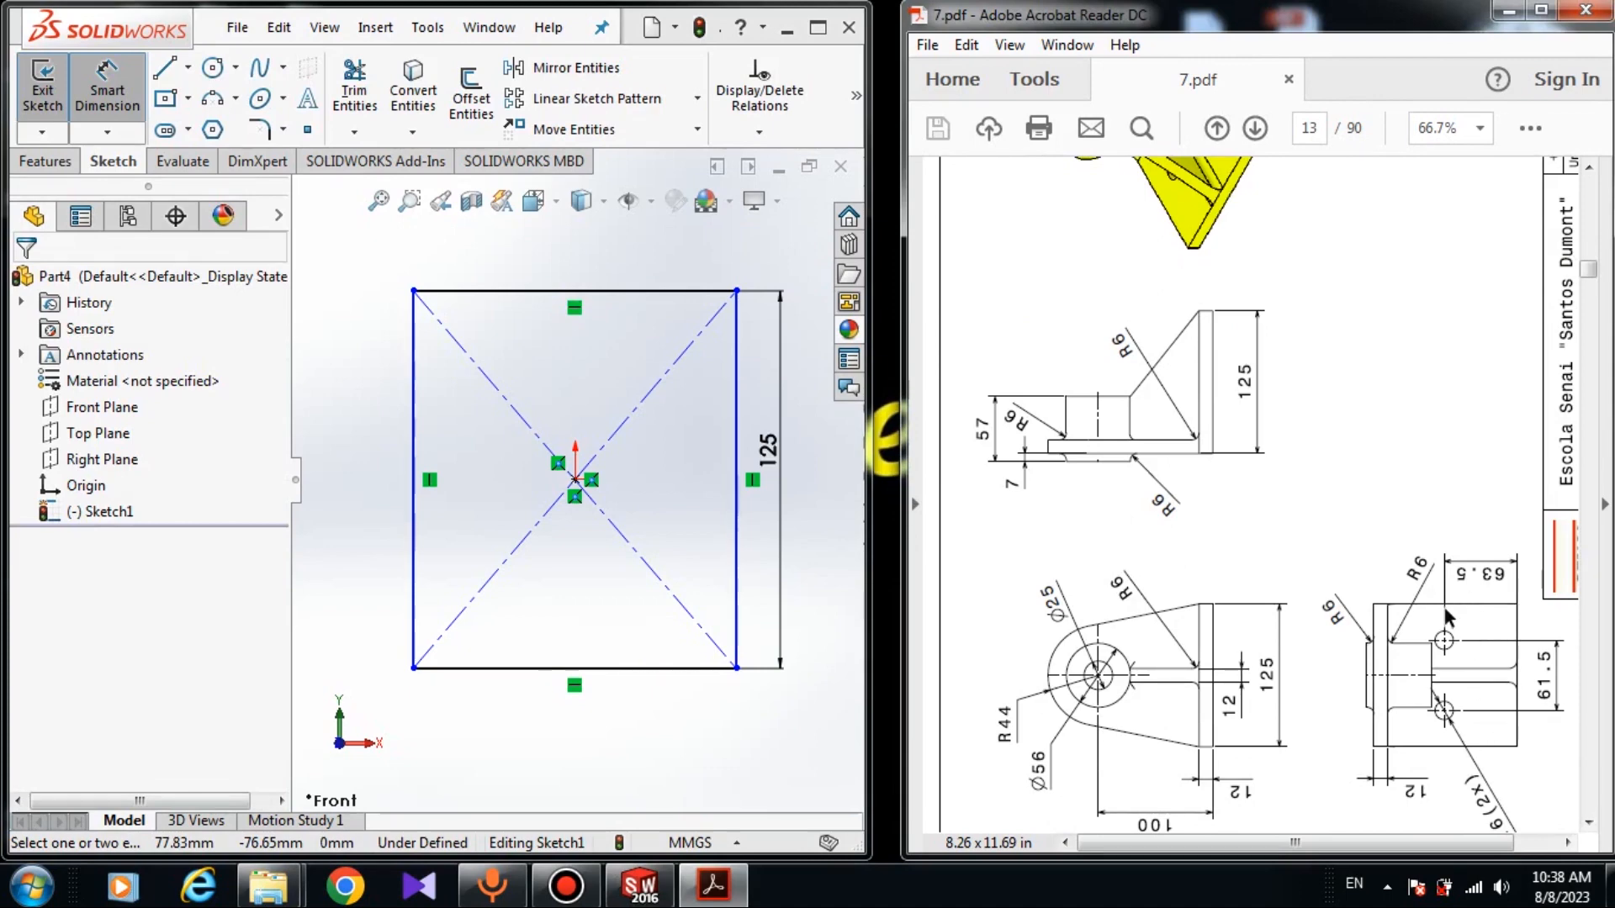
{"action": "scroll", "coordinate": [1328, 409], "scroll_direction": "up", "scroll_amount": 2}
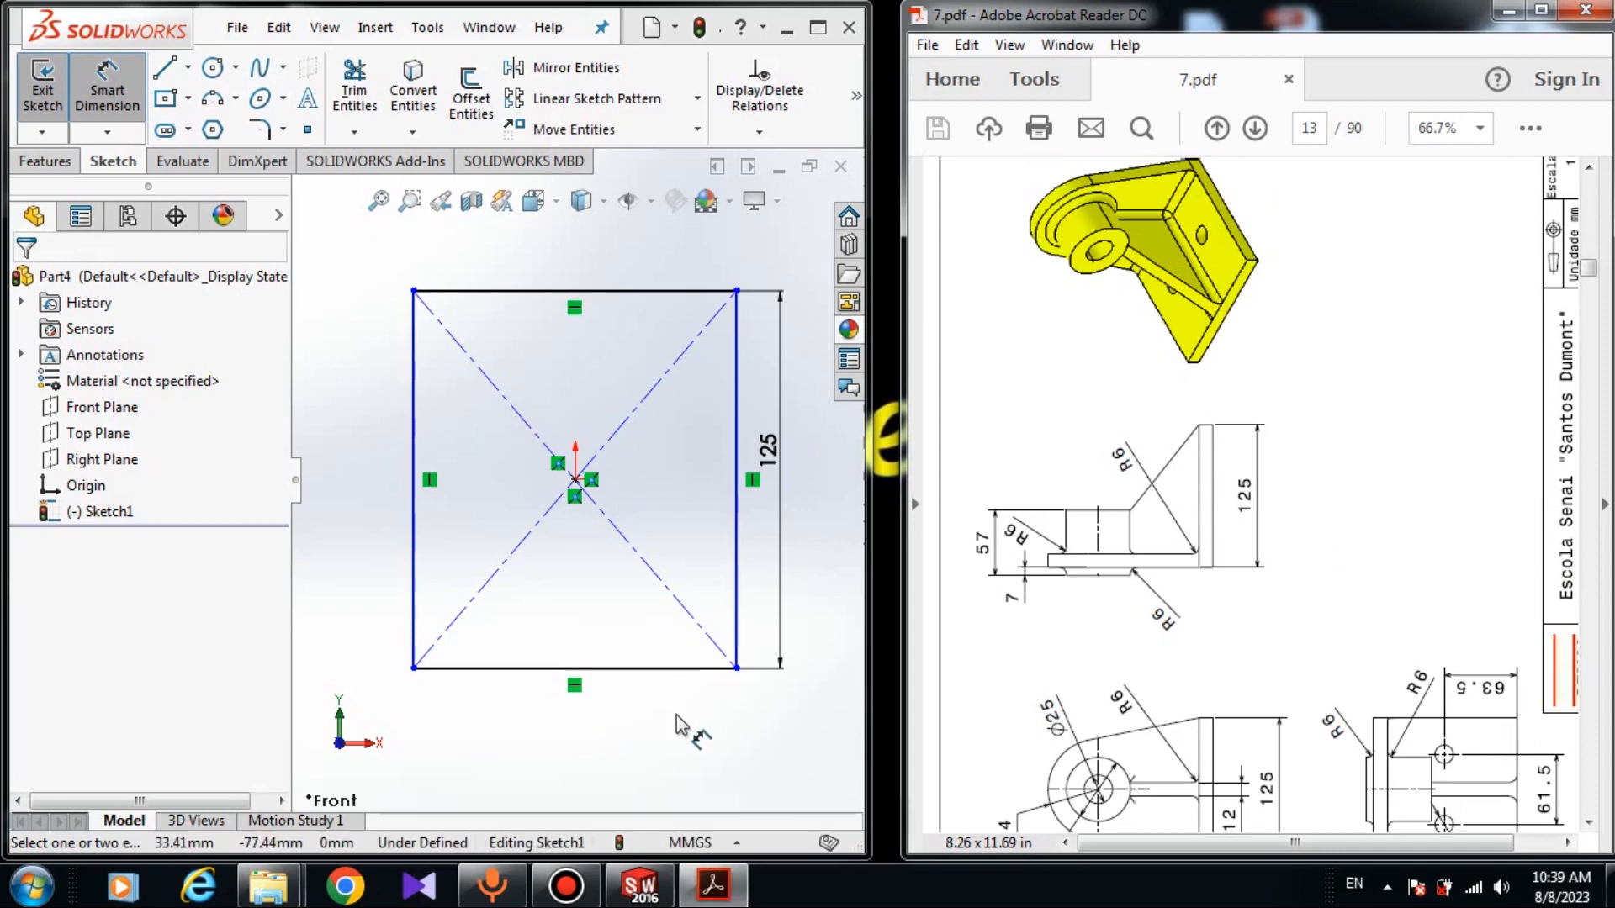
{"action": "left_click", "coordinate": [697, 729]}
{"action": "left_click", "coordinate": [737, 668]}
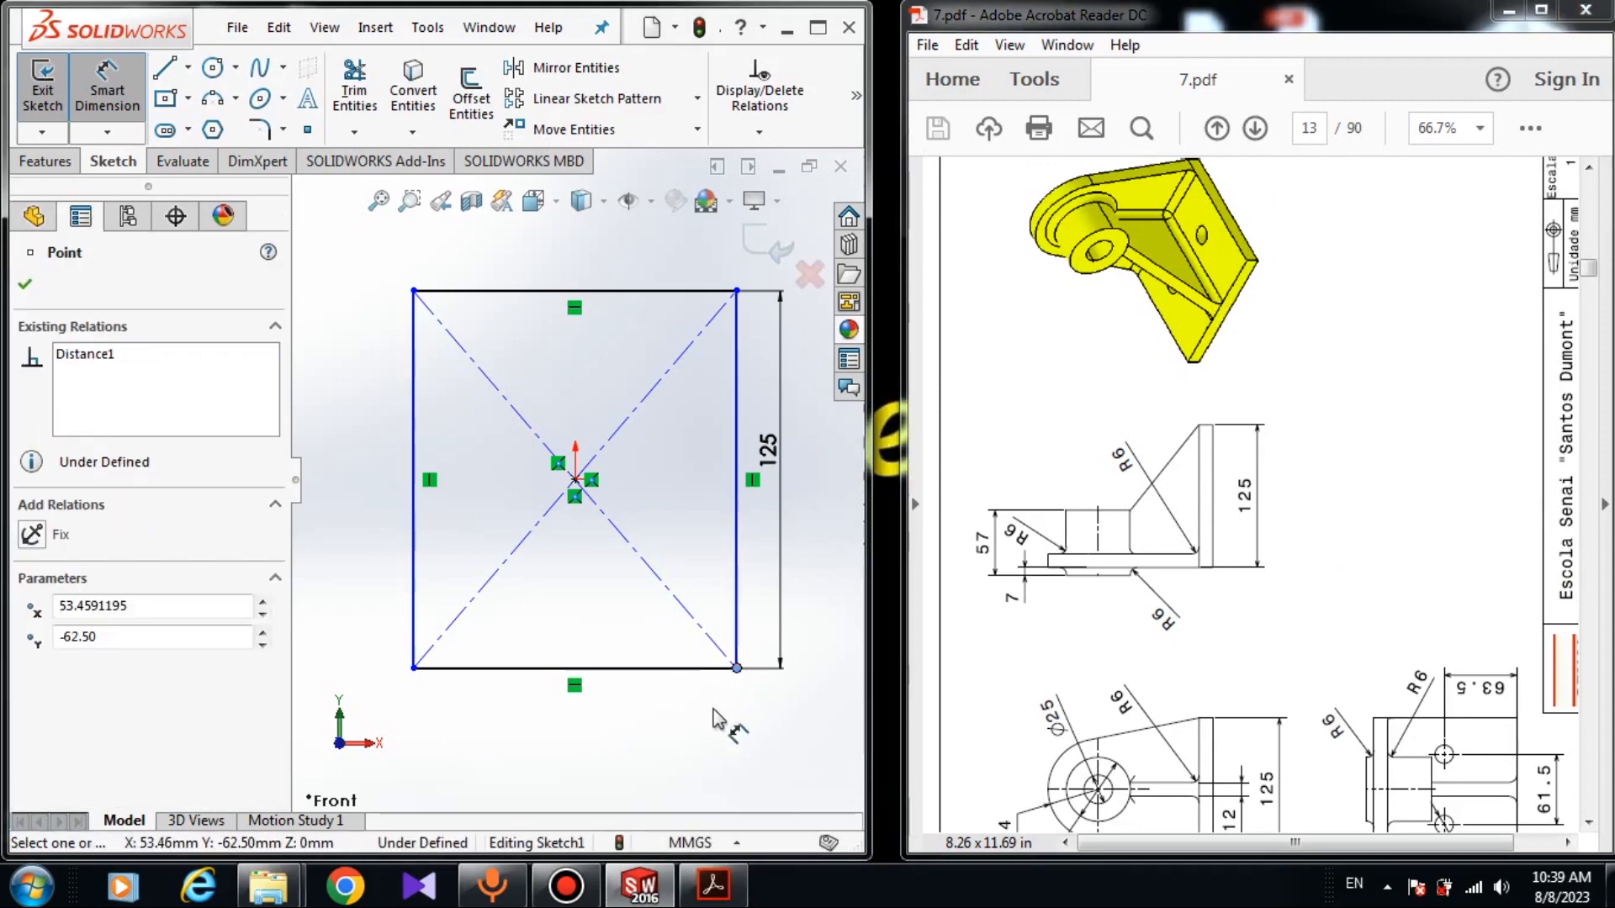
{"action": "left_click", "coordinate": [579, 669]}
{"action": "left_click", "coordinate": [652, 780]}
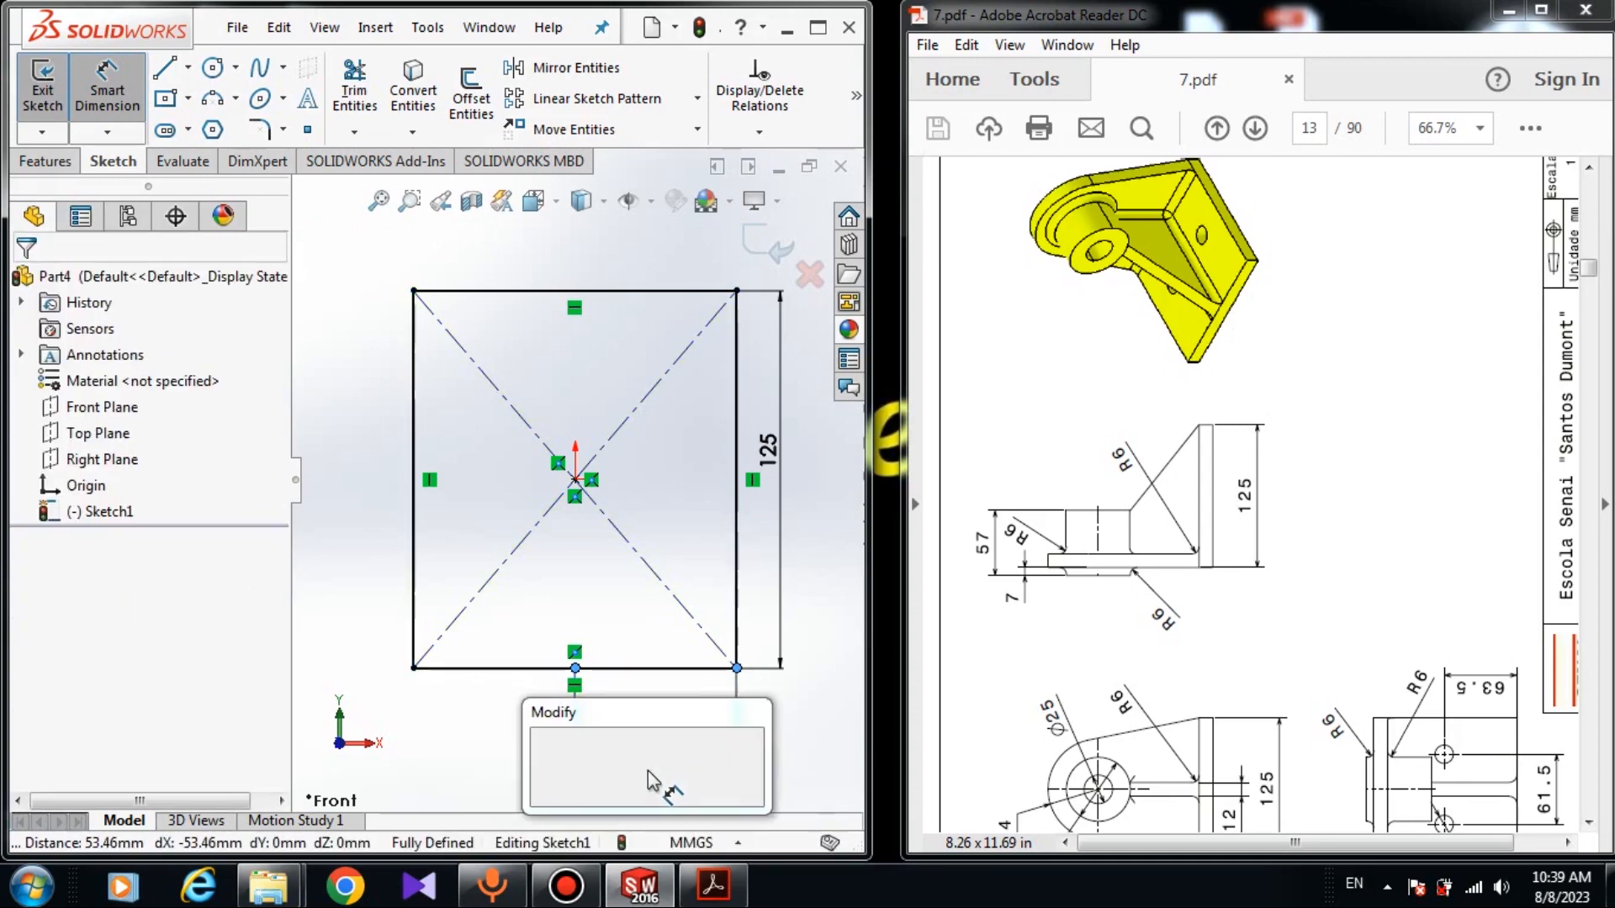
{"action": "type", "text": "63.5"}
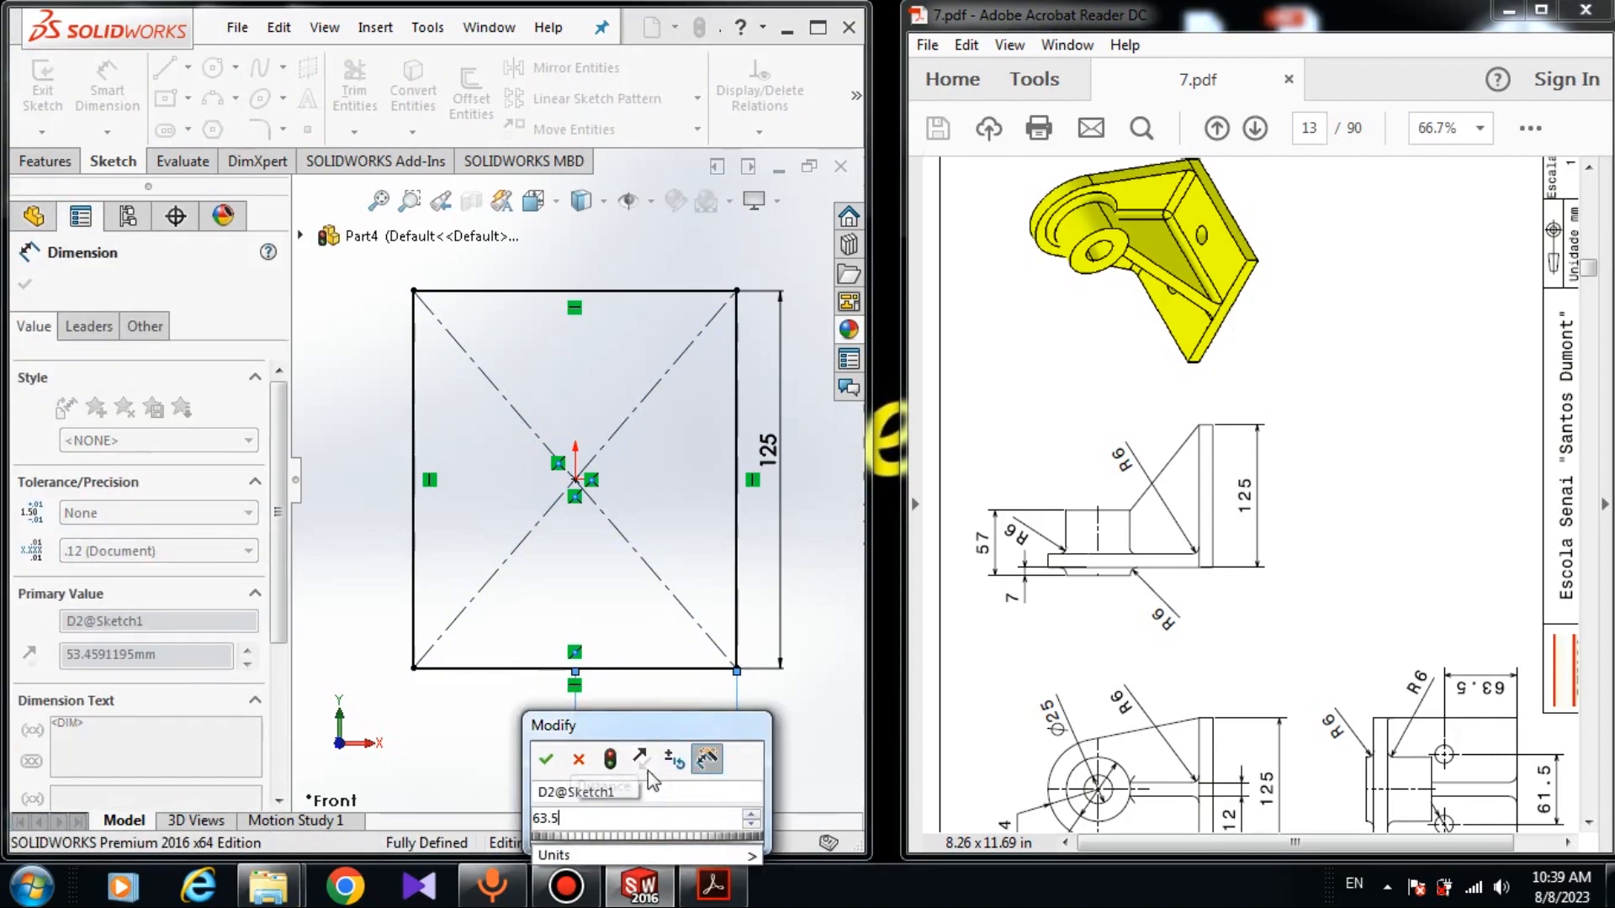
{"action": "key", "text": "Return"}
{"action": "key", "text": "Escape"}
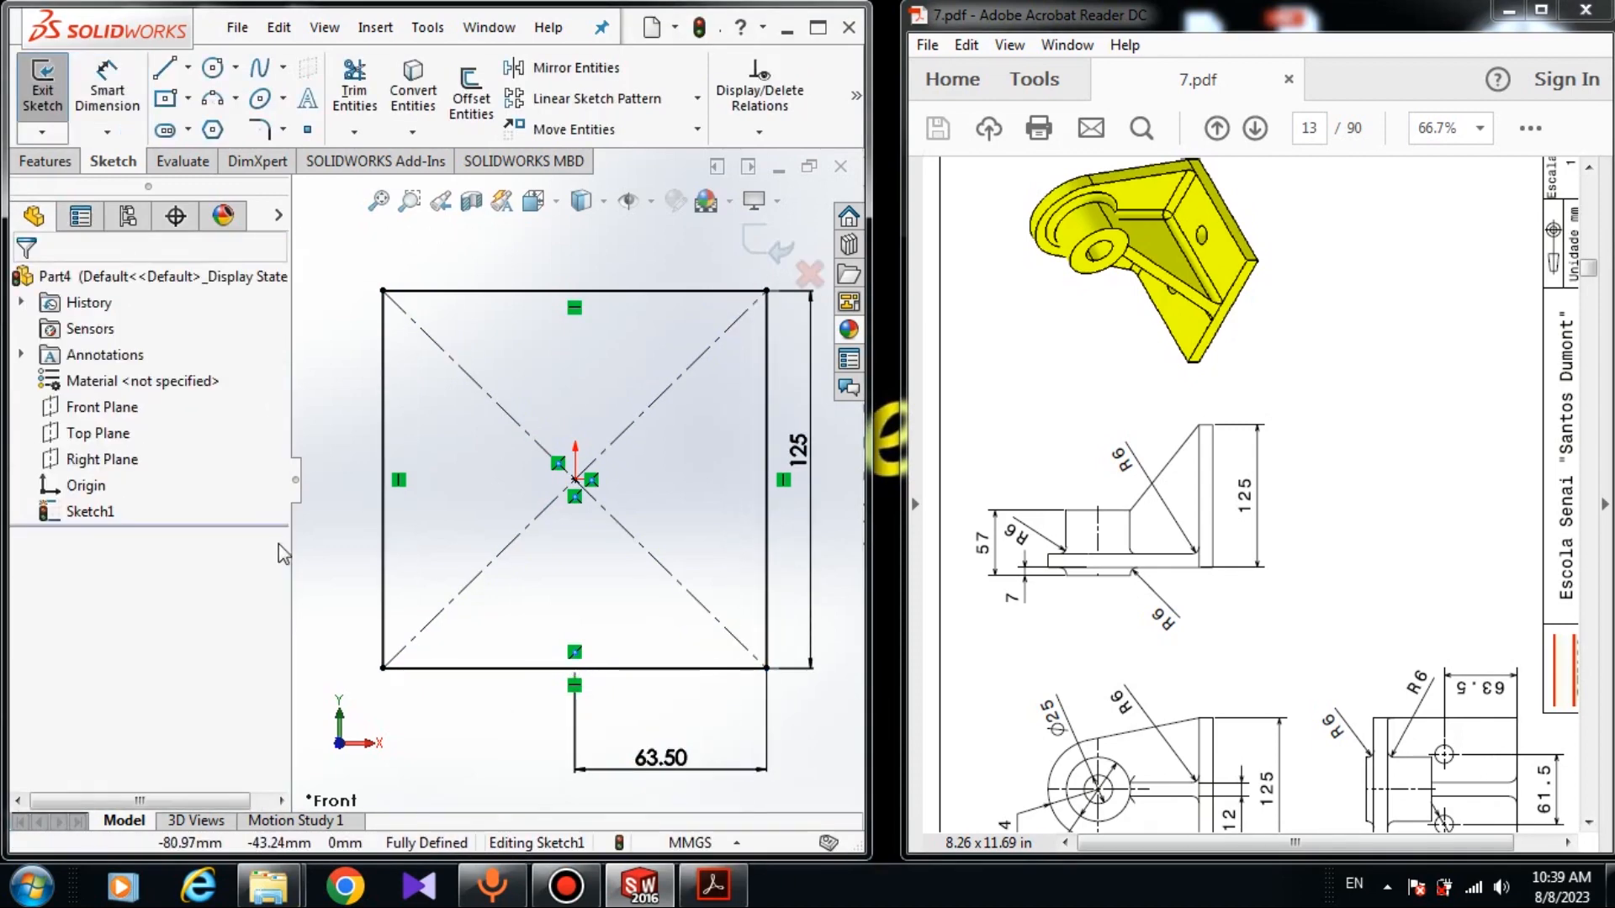
Extrude the rectangle's region as a blind boss 12 mm deep to form the base plate
{"action": "left_click", "coordinate": [51, 164]}
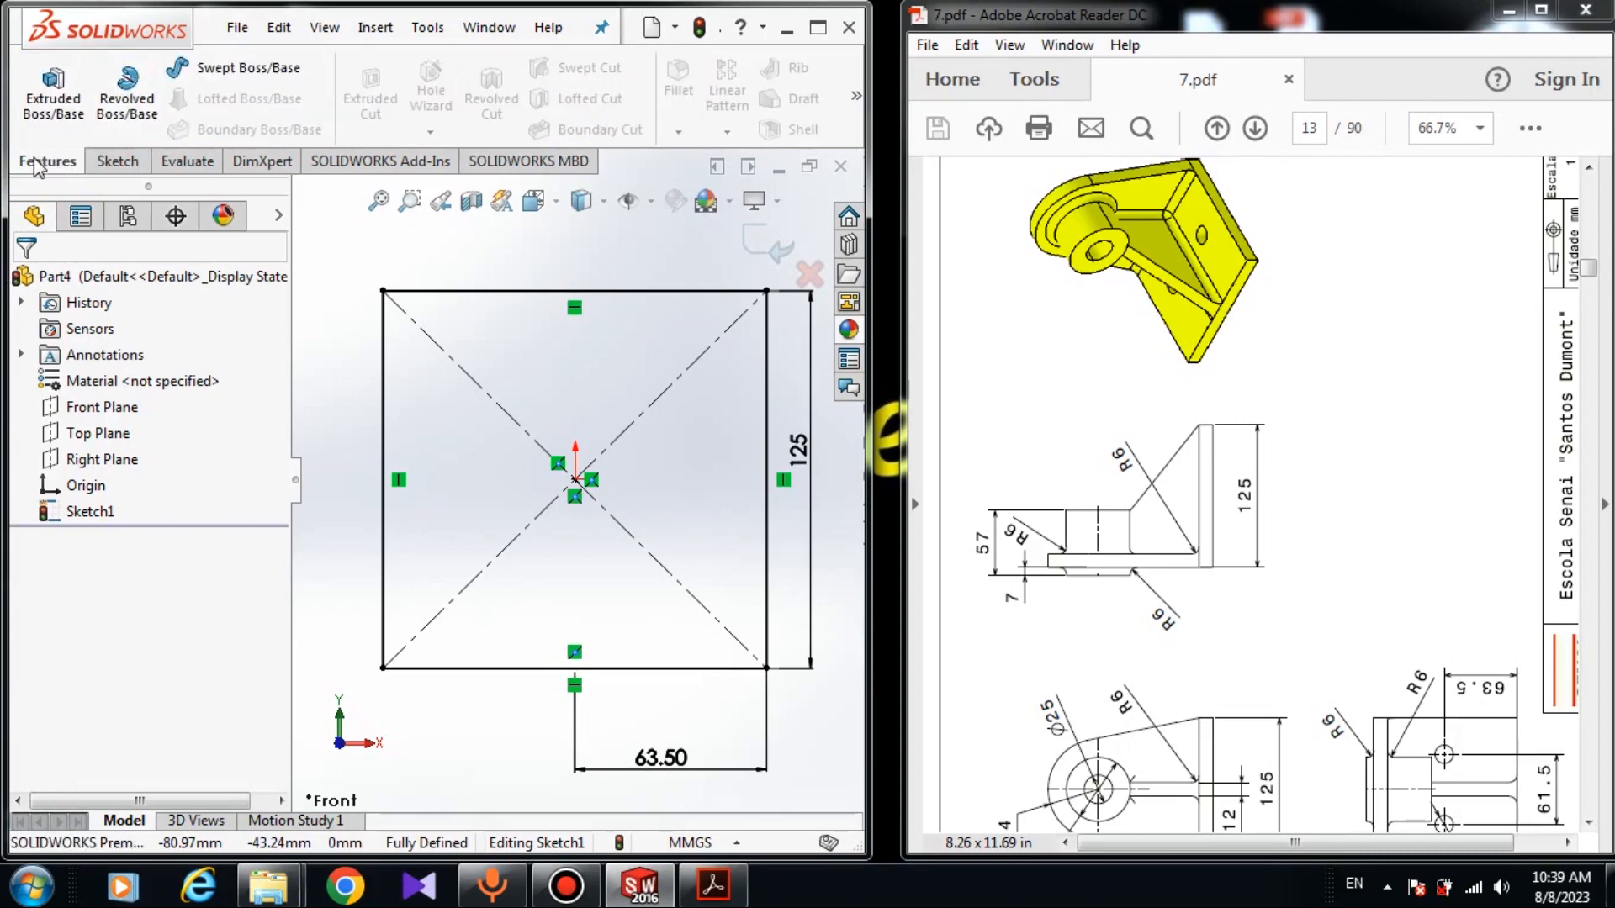
{"action": "right_click", "coordinate": [37, 167]}
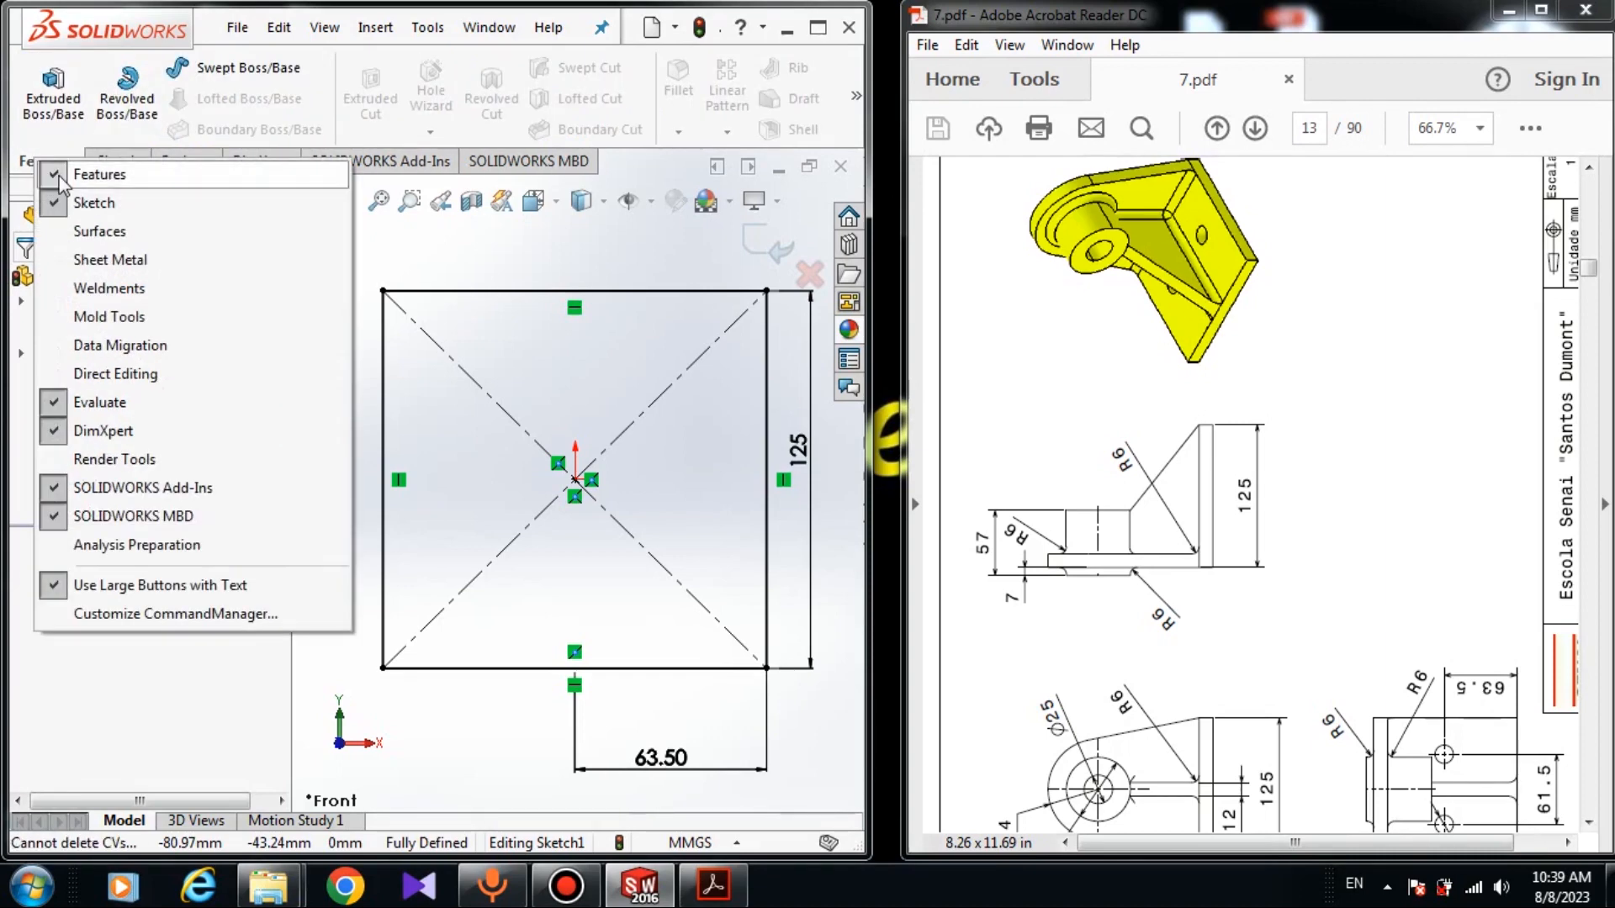
{"action": "left_click", "coordinate": [12, 164]}
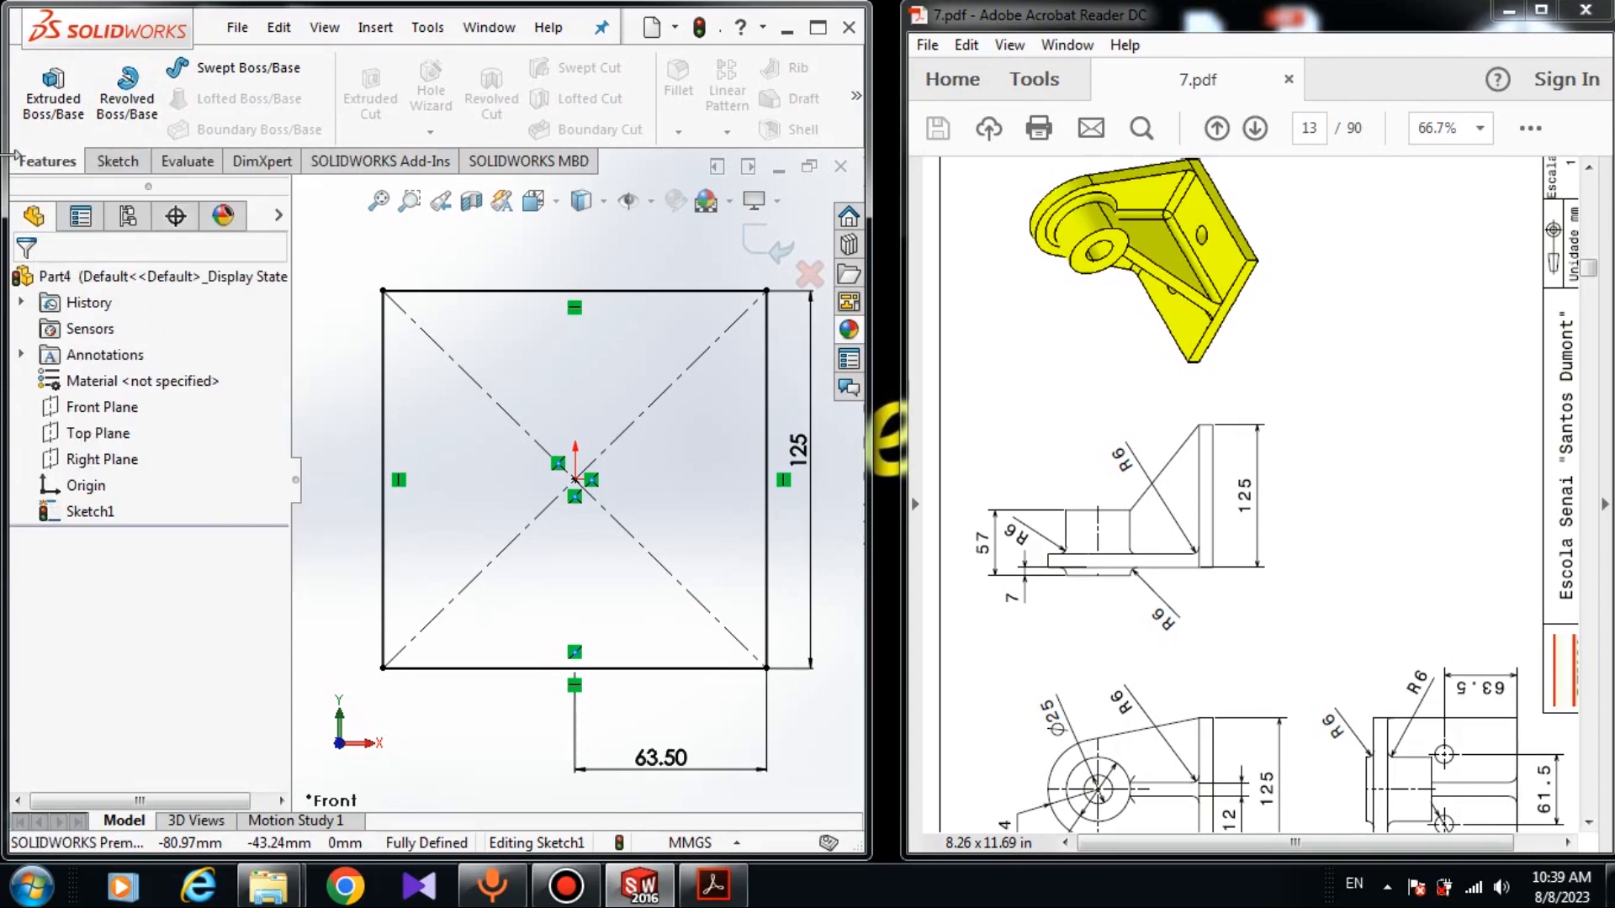
{"action": "left_click", "coordinate": [56, 83]}
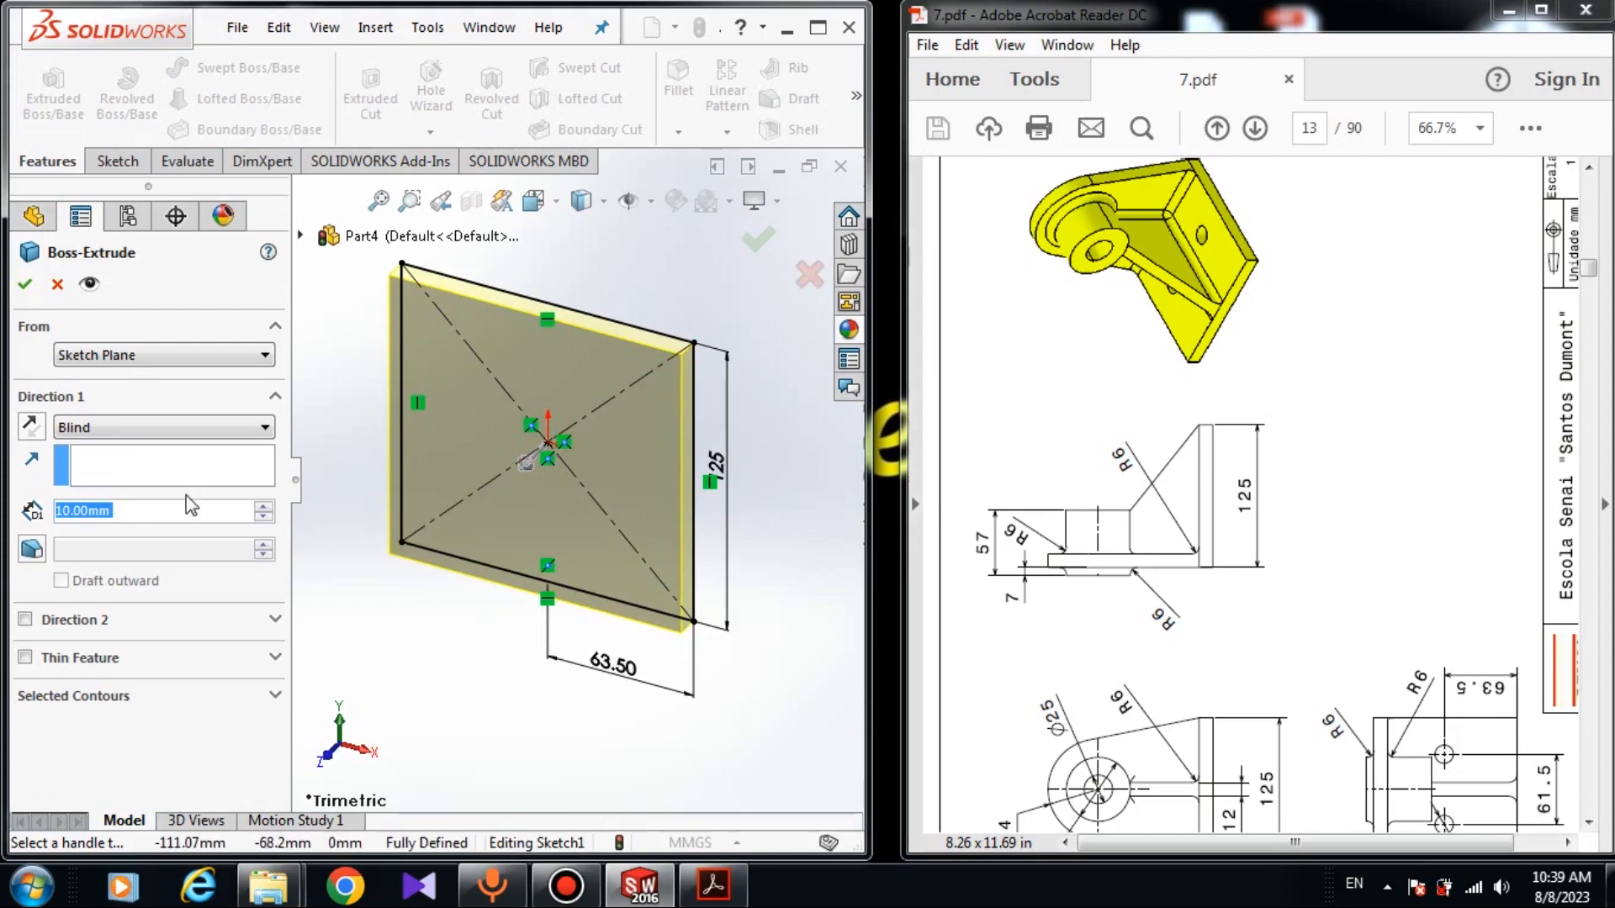
{"action": "type", "text": "12"}
{"action": "key", "text": "Return"}
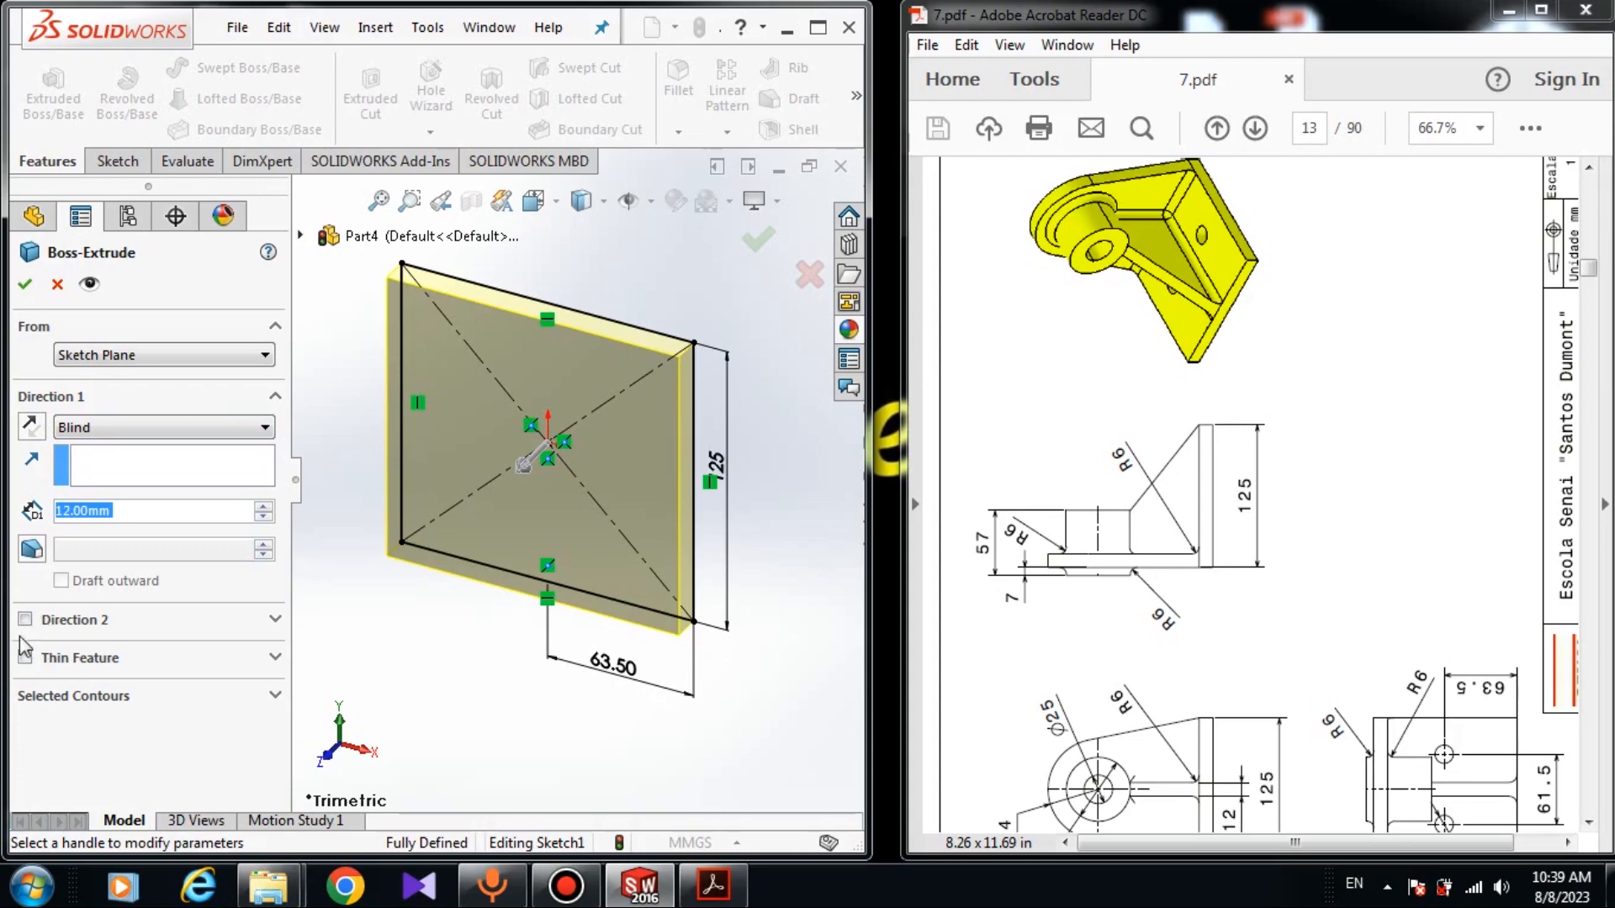
{"action": "left_click", "coordinate": [93, 698]}
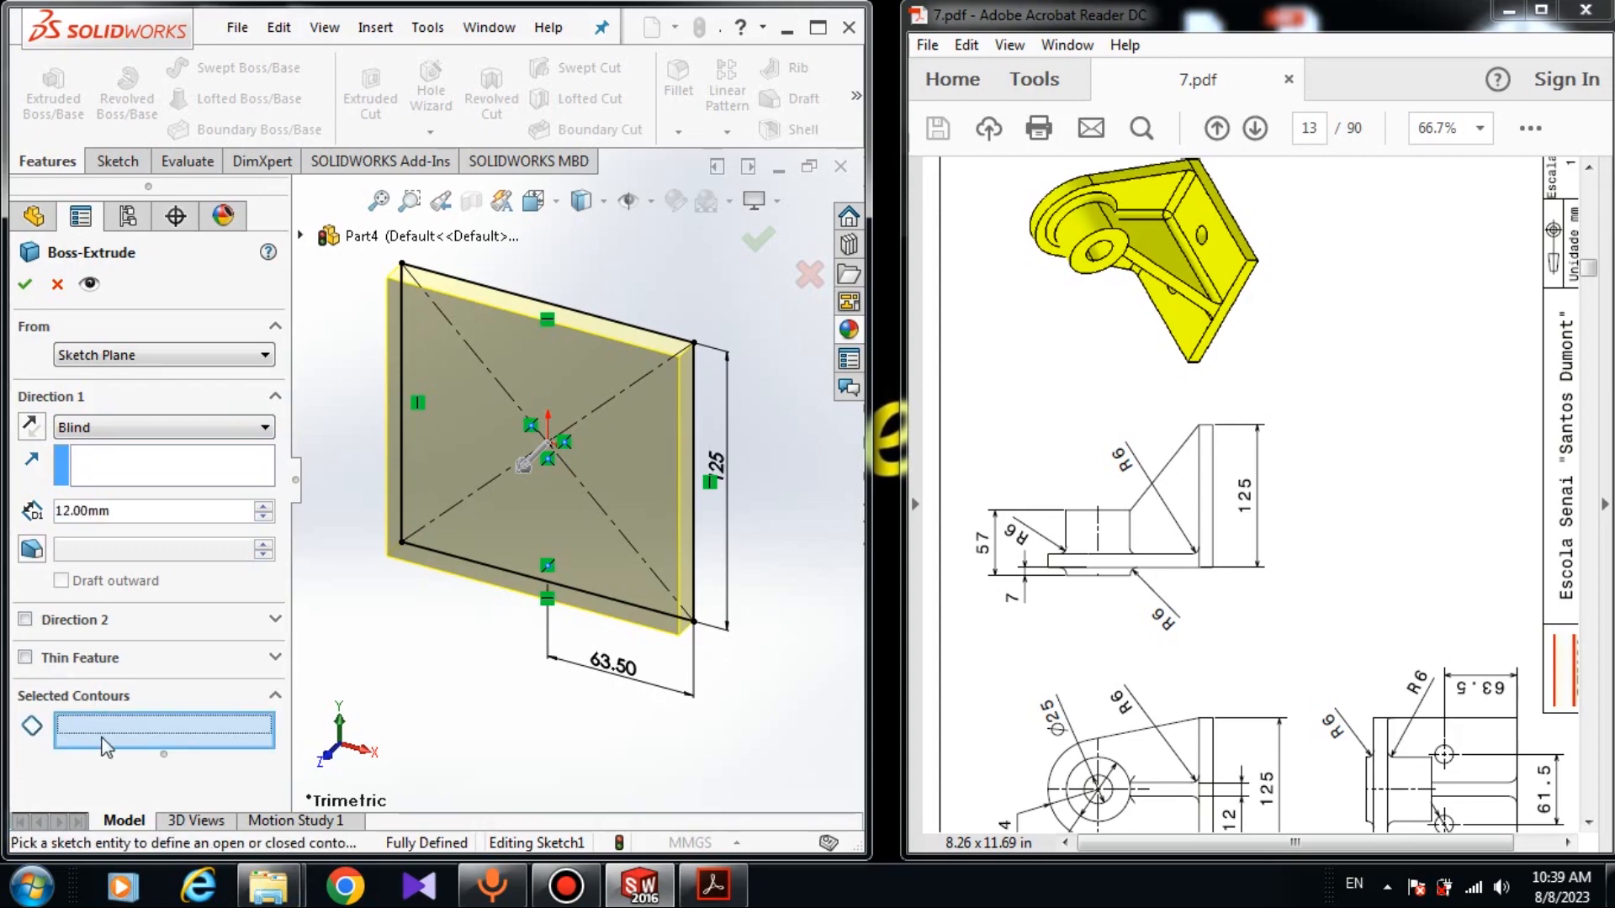
{"action": "left_click", "coordinate": [558, 371]}
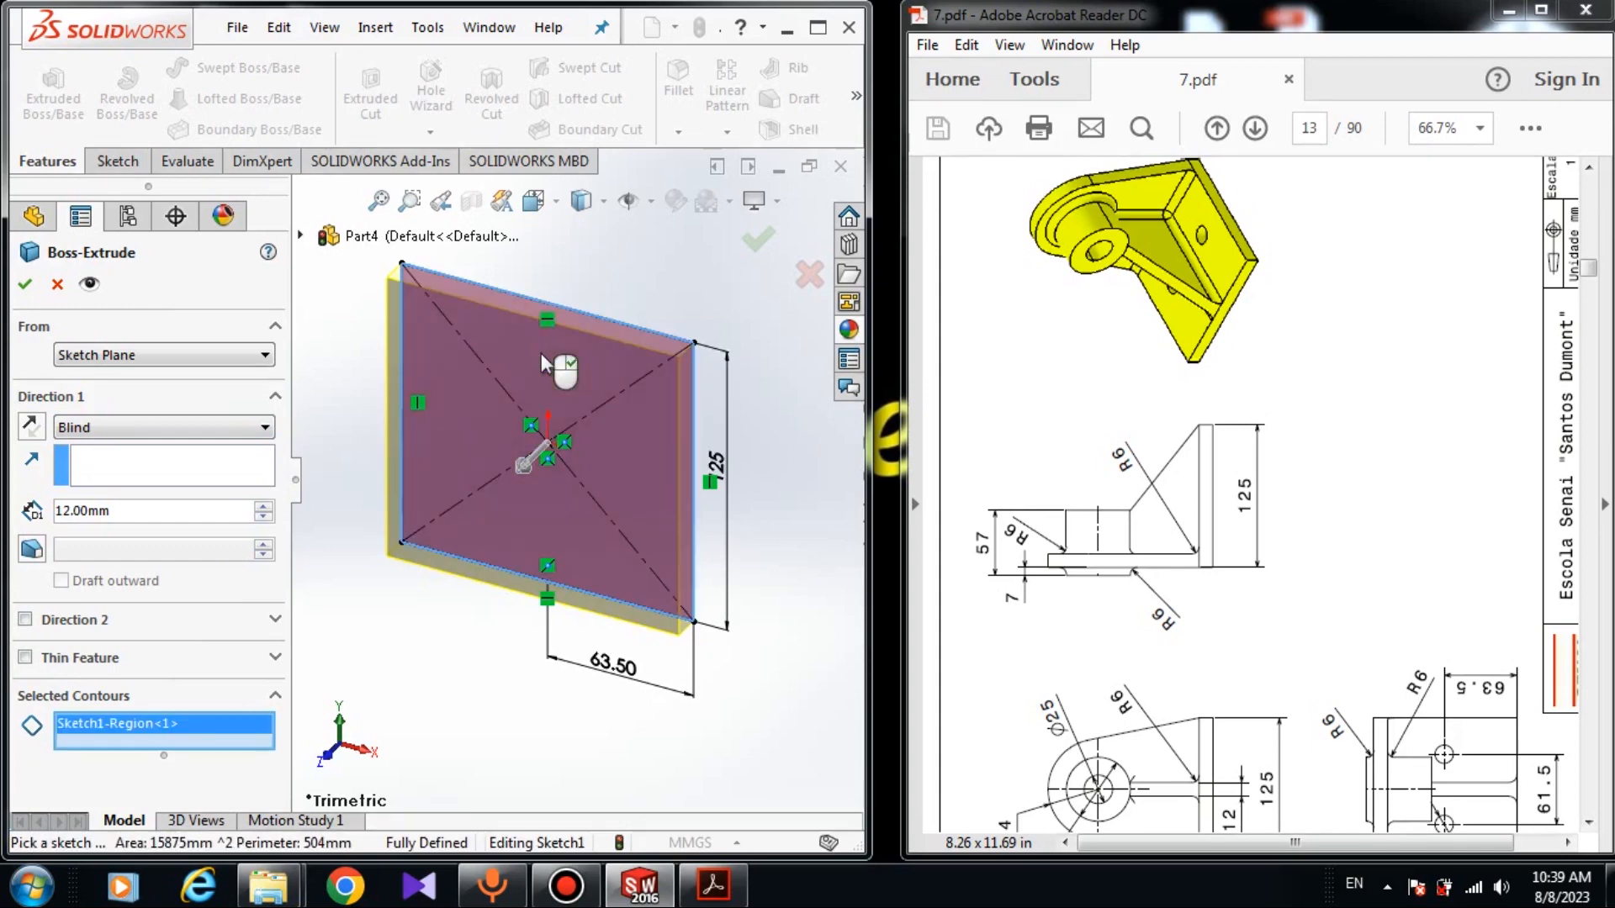
{"action": "left_click", "coordinate": [25, 284]}
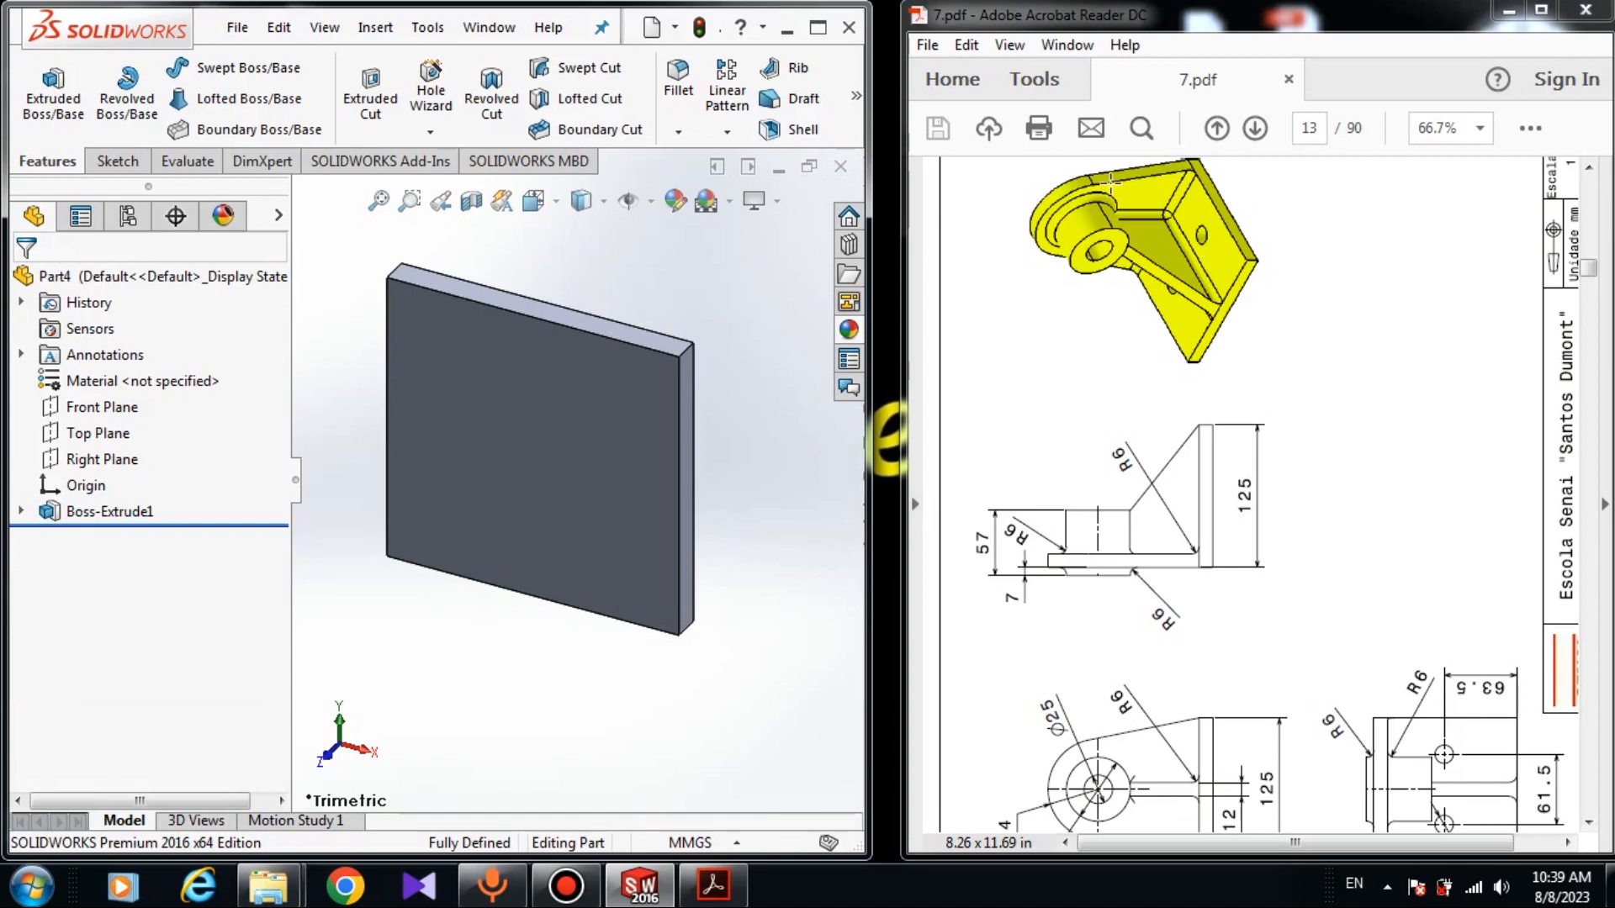
Start a sketch on the base plate's lower narrow face and orient the view normal to it
{"action": "middle_click_drag", "start_coordinate": [746, 569], "coordinate": [786, 419]}
{"action": "scroll", "coordinate": [576, 569], "scroll_direction": "down", "scroll_amount": 5}
{"action": "left_click", "coordinate": [577, 541]}
{"action": "scroll", "coordinate": [572, 605], "scroll_direction": "up", "scroll_amount": 3}
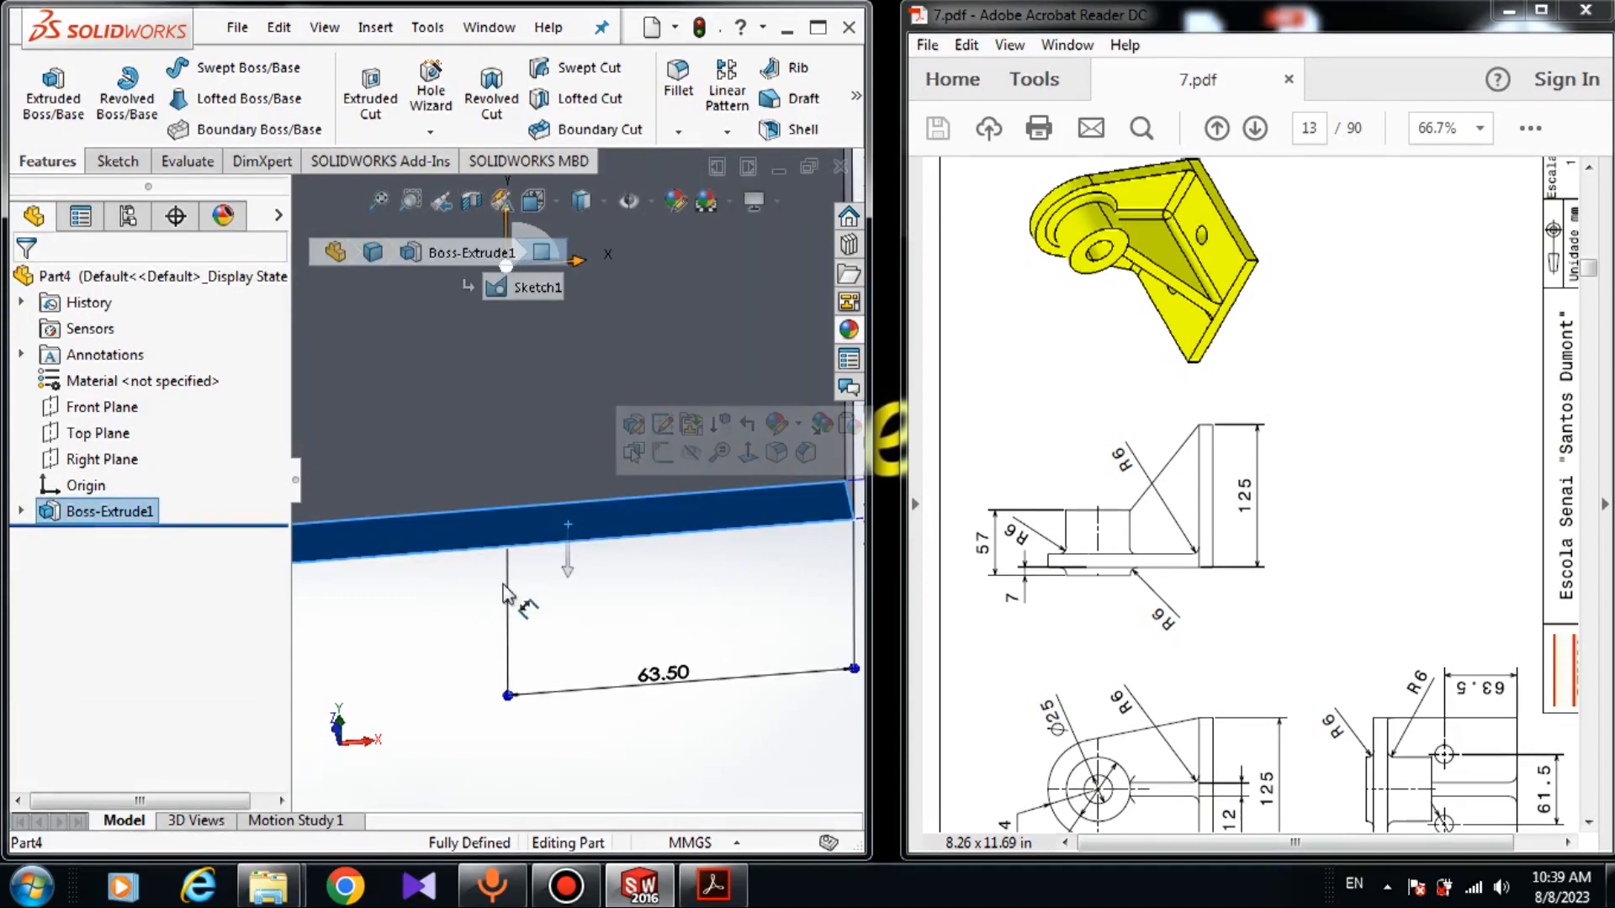
{"action": "scroll", "coordinate": [572, 505], "scroll_direction": "up", "scroll_amount": 2}
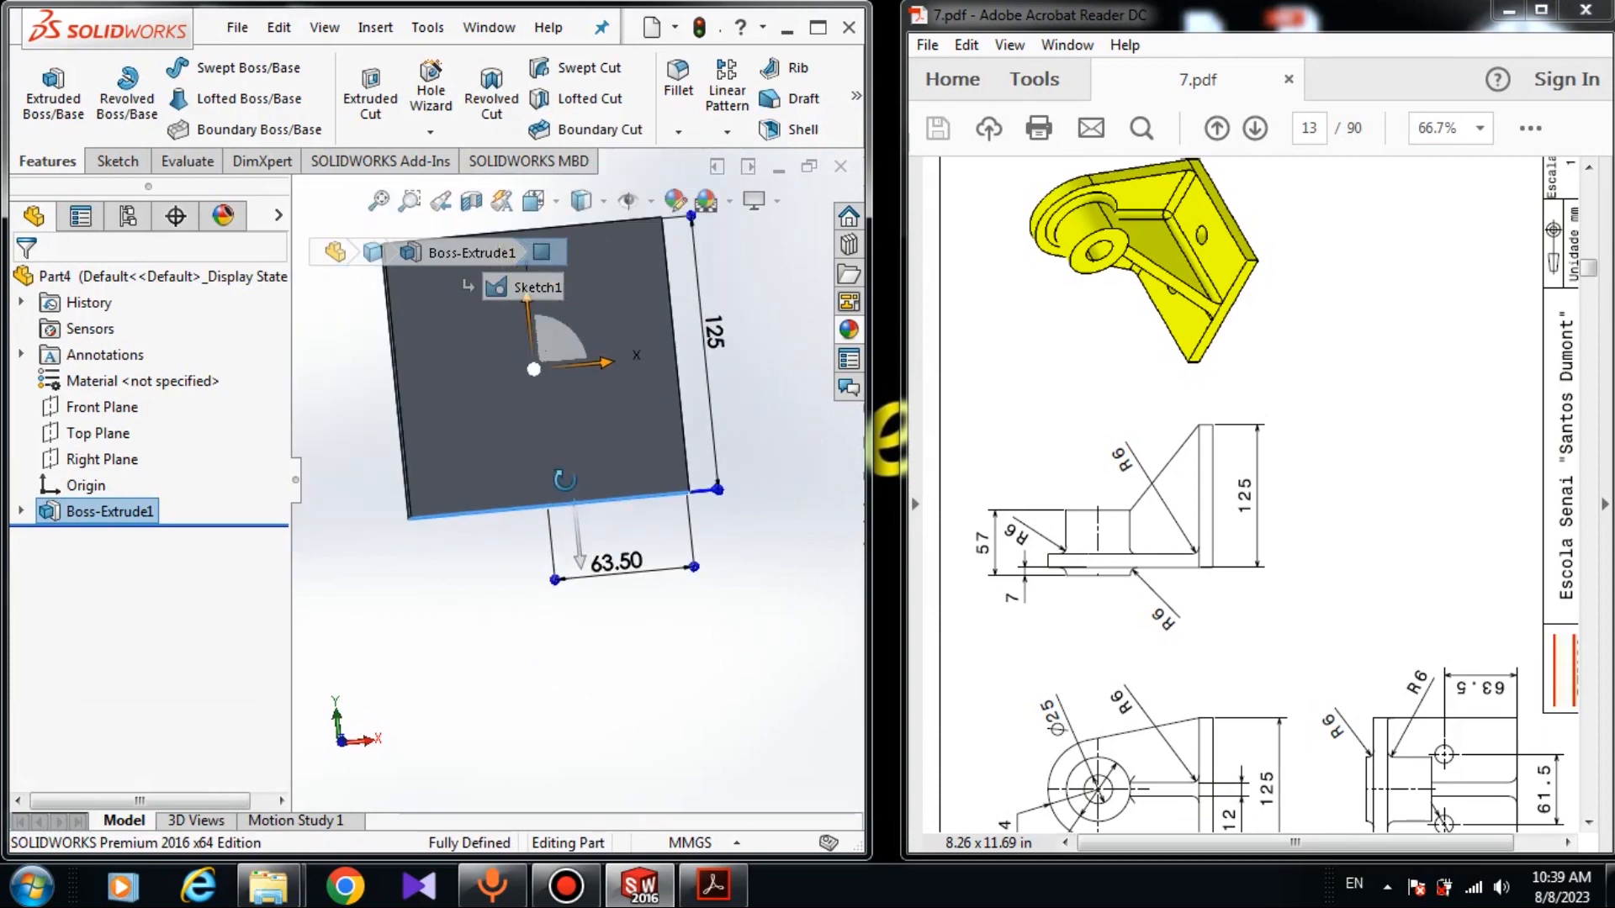
{"action": "middle_click_drag", "start_coordinate": [561, 508], "coordinate": [613, 439]}
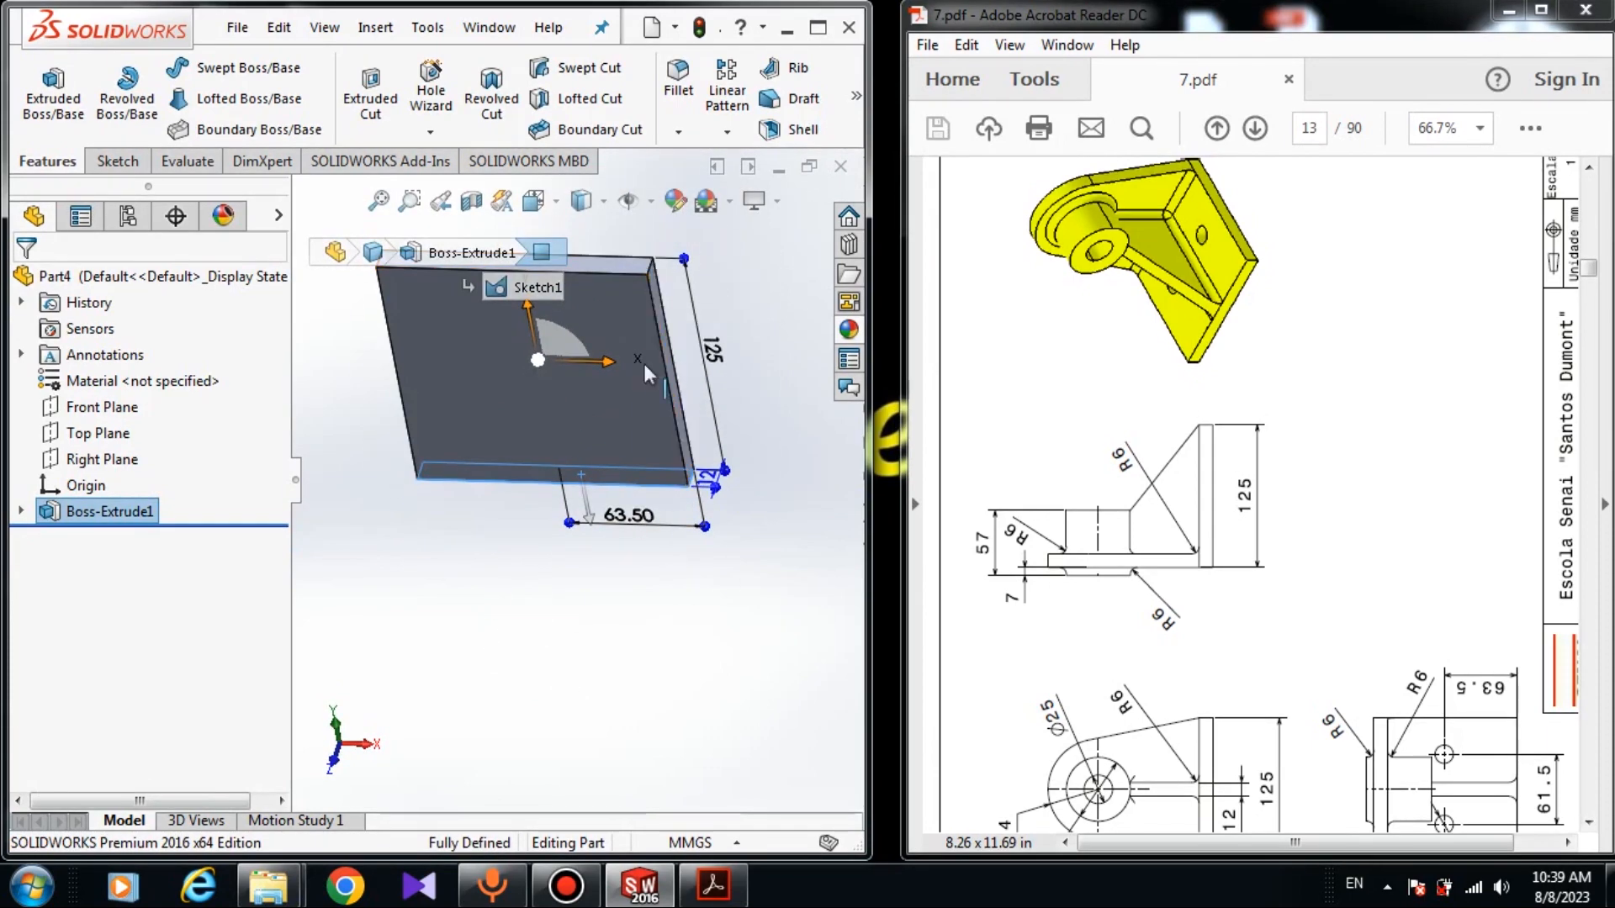
{"action": "scroll", "coordinate": [446, 584], "scroll_direction": "up", "scroll_amount": 2}
{"action": "middle_click_drag", "start_coordinate": [454, 587], "coordinate": [468, 385]}
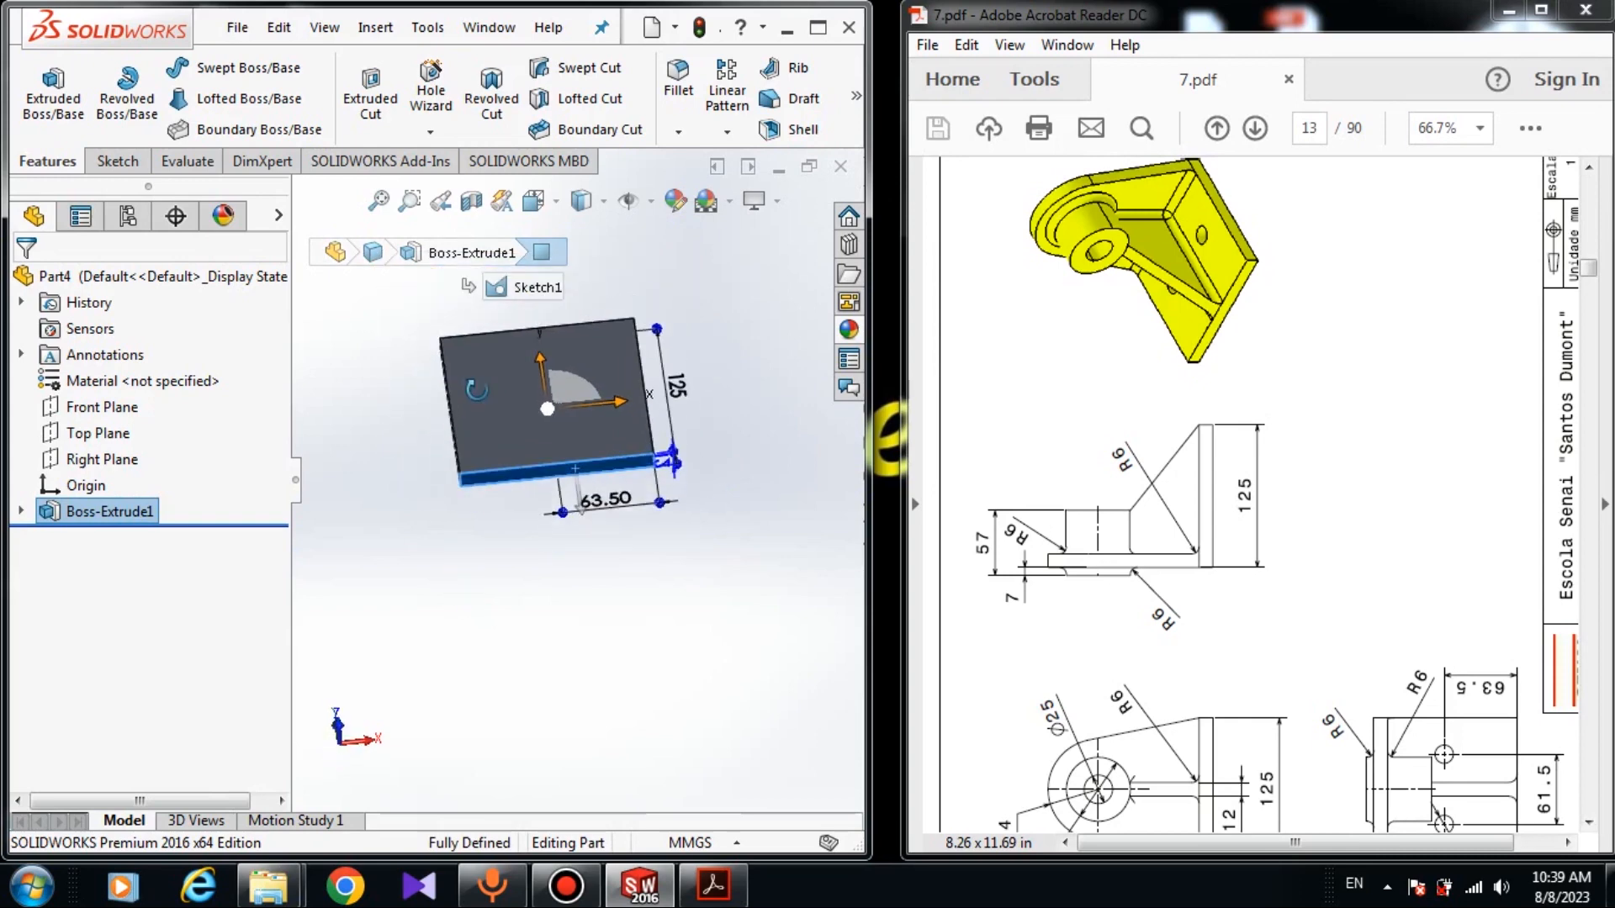
{"action": "scroll", "coordinate": [579, 471], "scroll_direction": "down", "scroll_amount": 3}
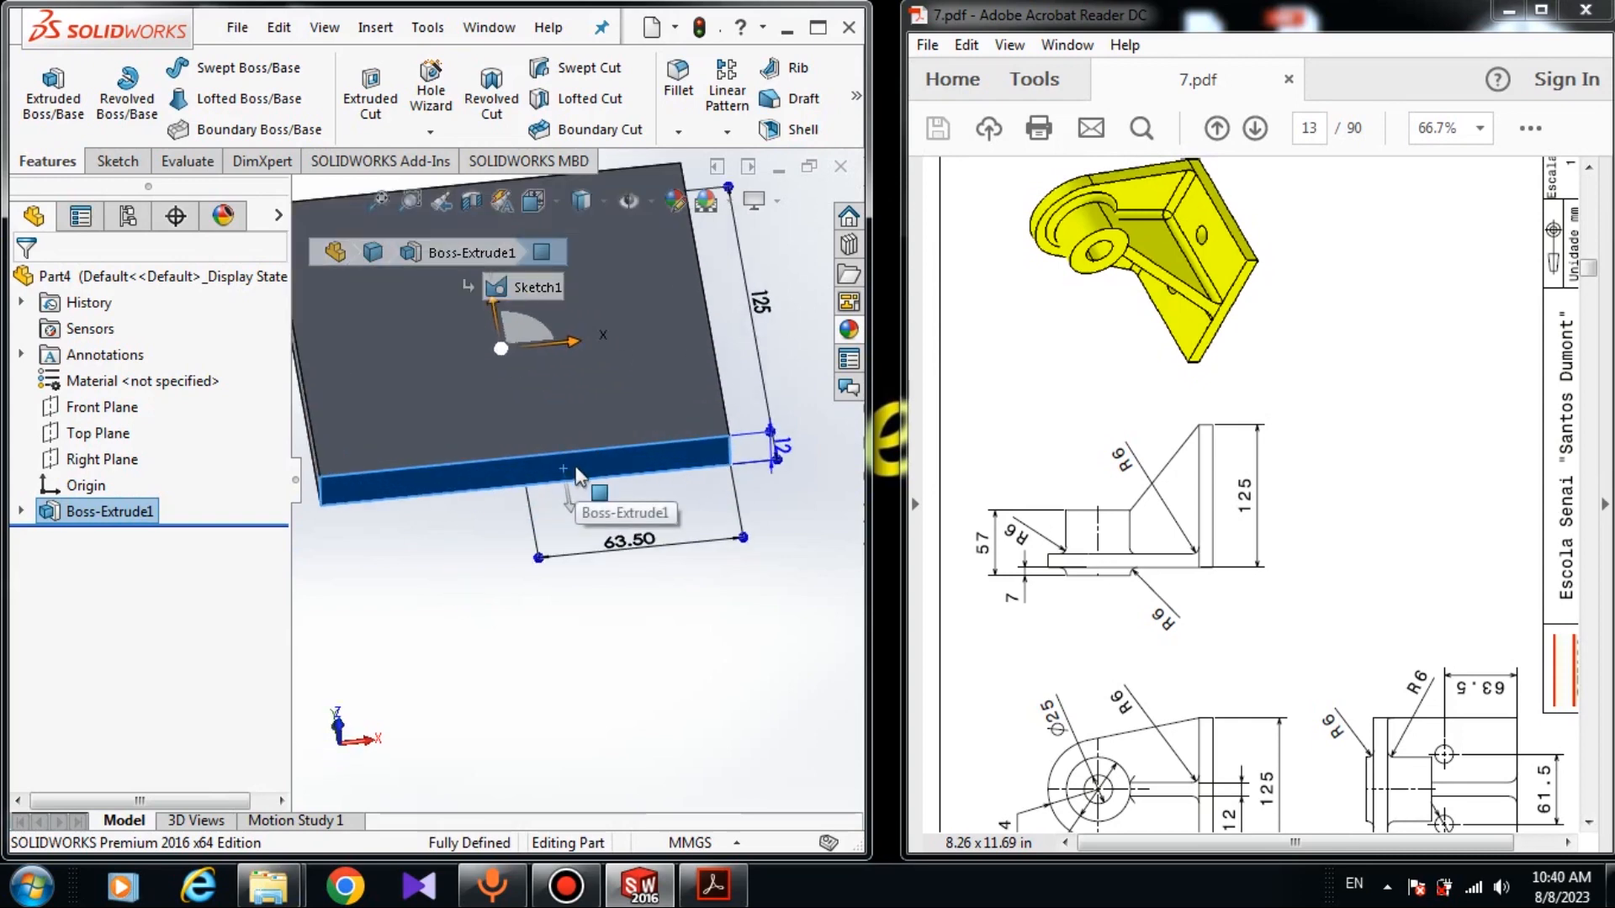
{"action": "right_click", "coordinate": [579, 477]}
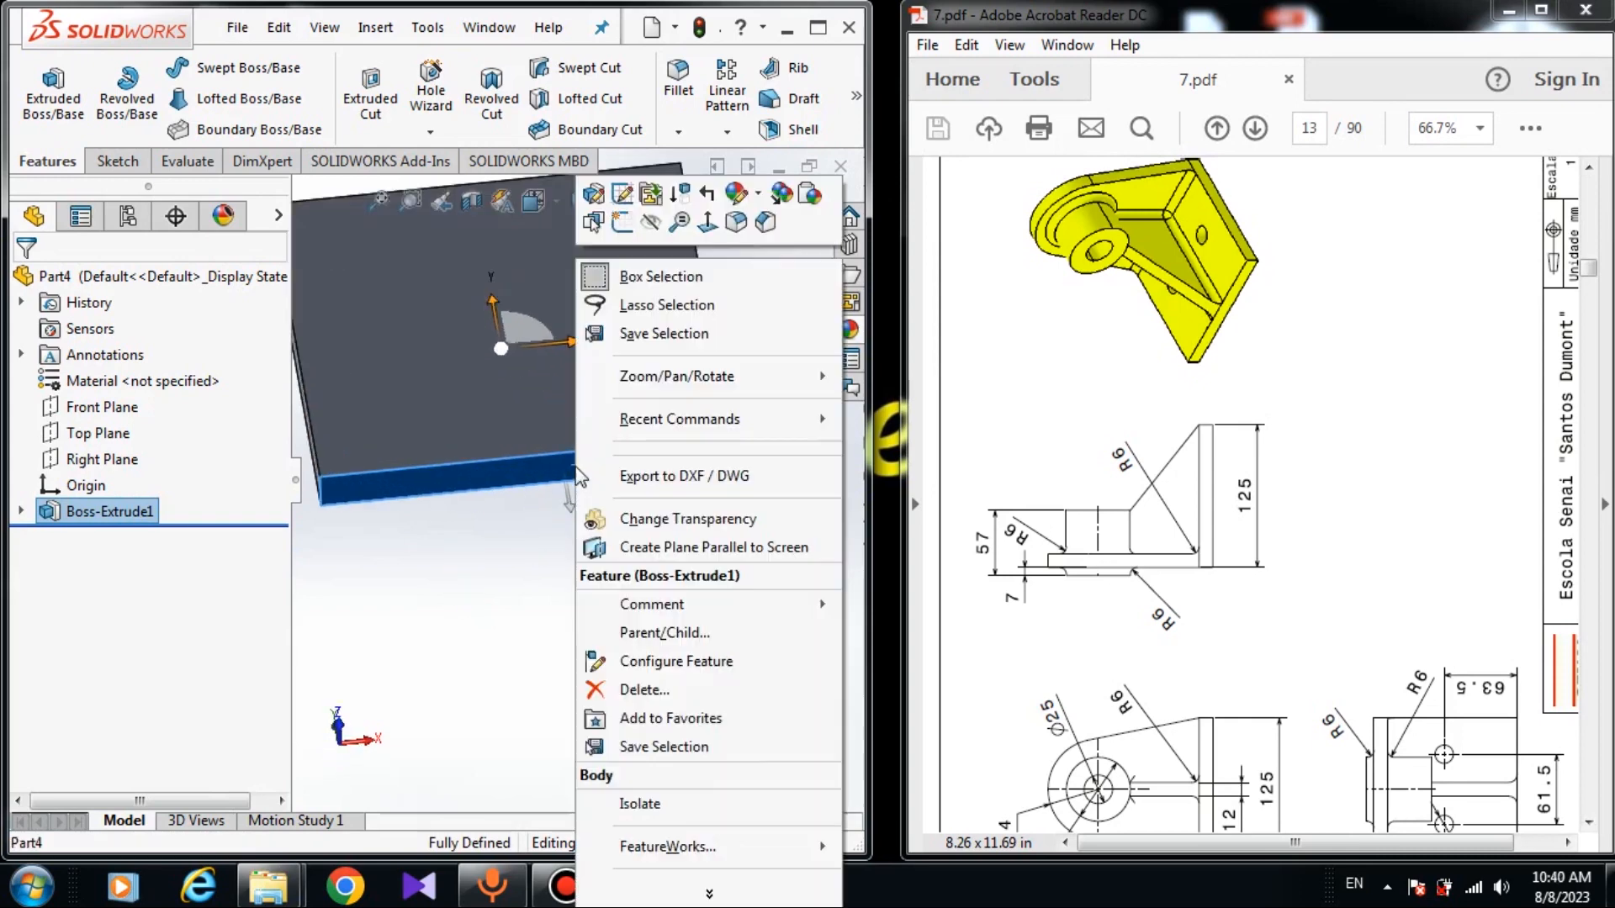
{"action": "left_click", "coordinate": [623, 220]}
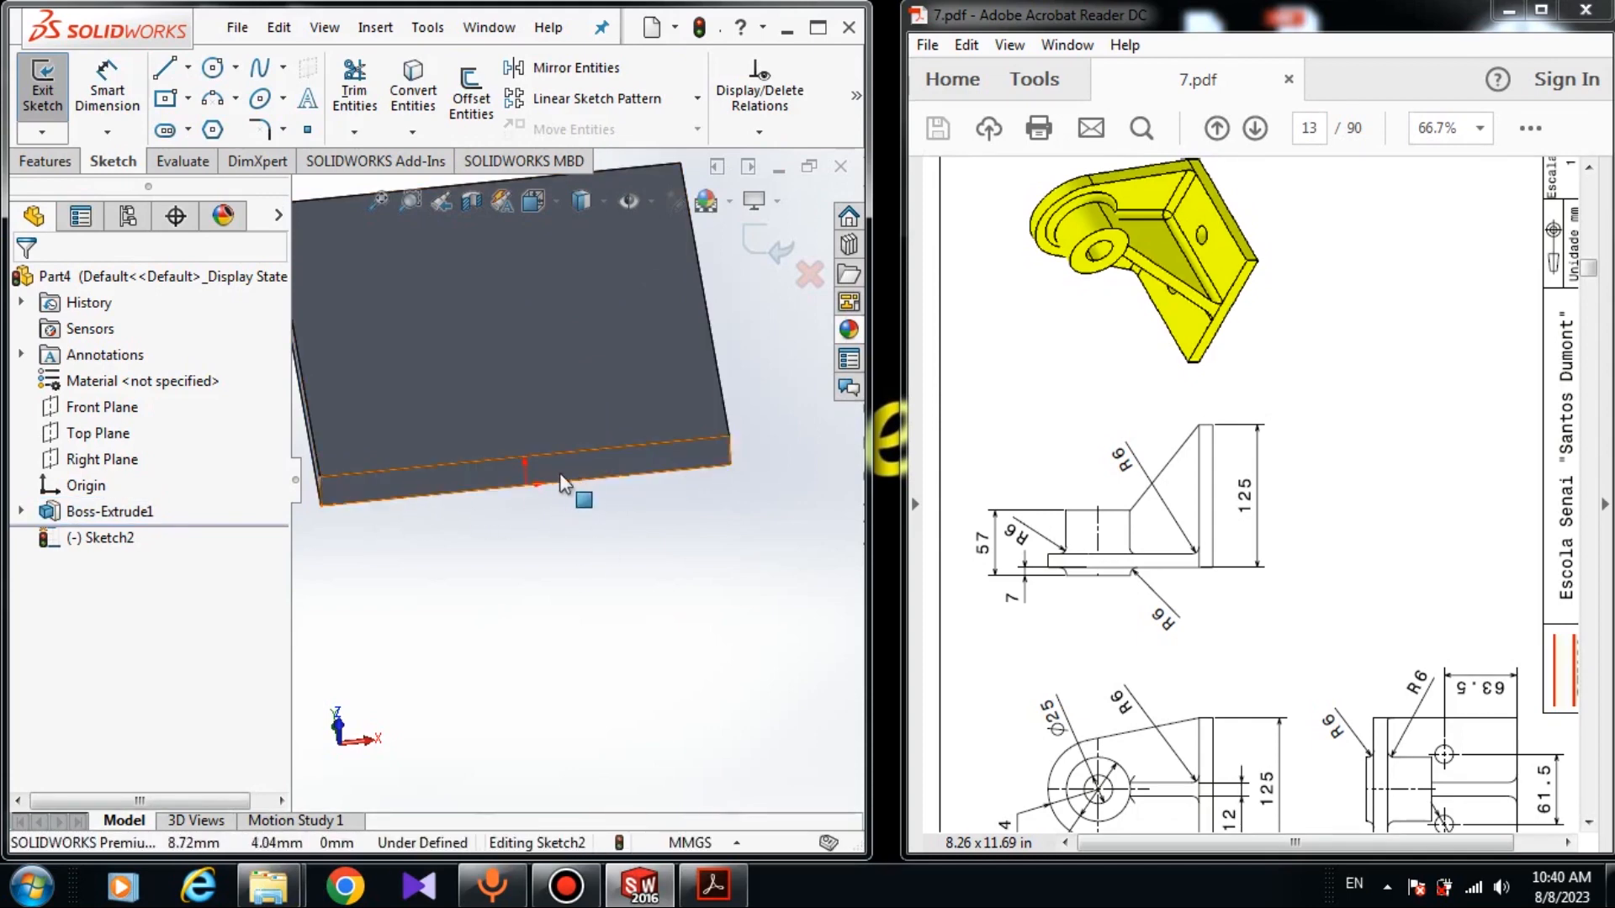
{"action": "left_click", "coordinate": [94, 548]}
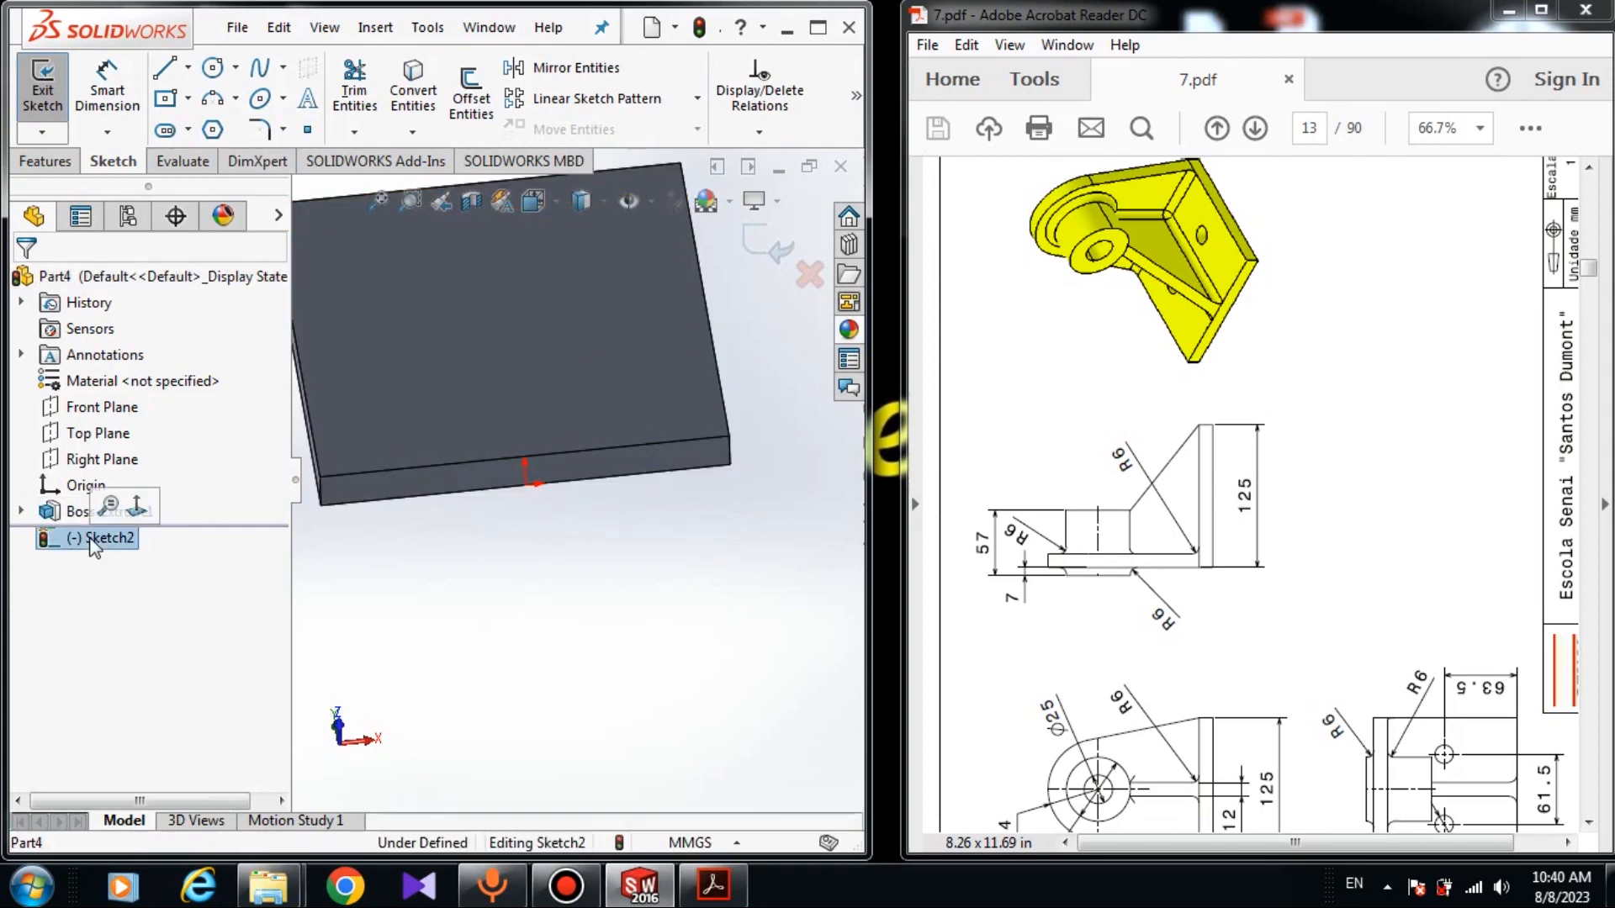
{"action": "left_click", "coordinate": [138, 506]}
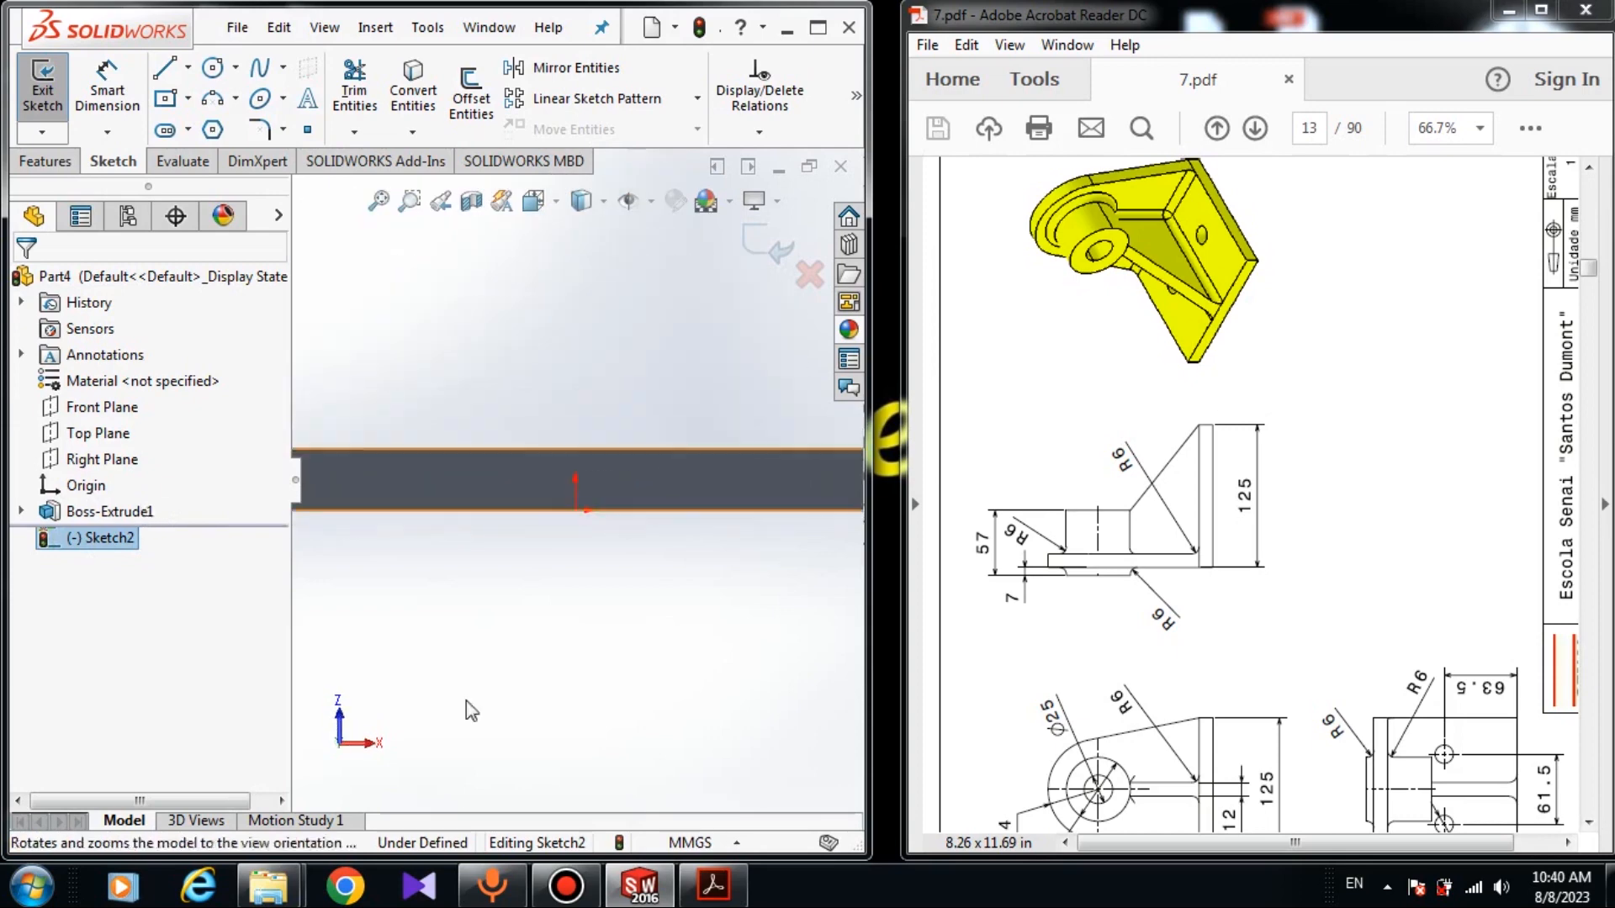
{"action": "scroll", "coordinate": [638, 590], "scroll_direction": "up", "scroll_amount": 3}
{"action": "left_click", "coordinate": [638, 589]}
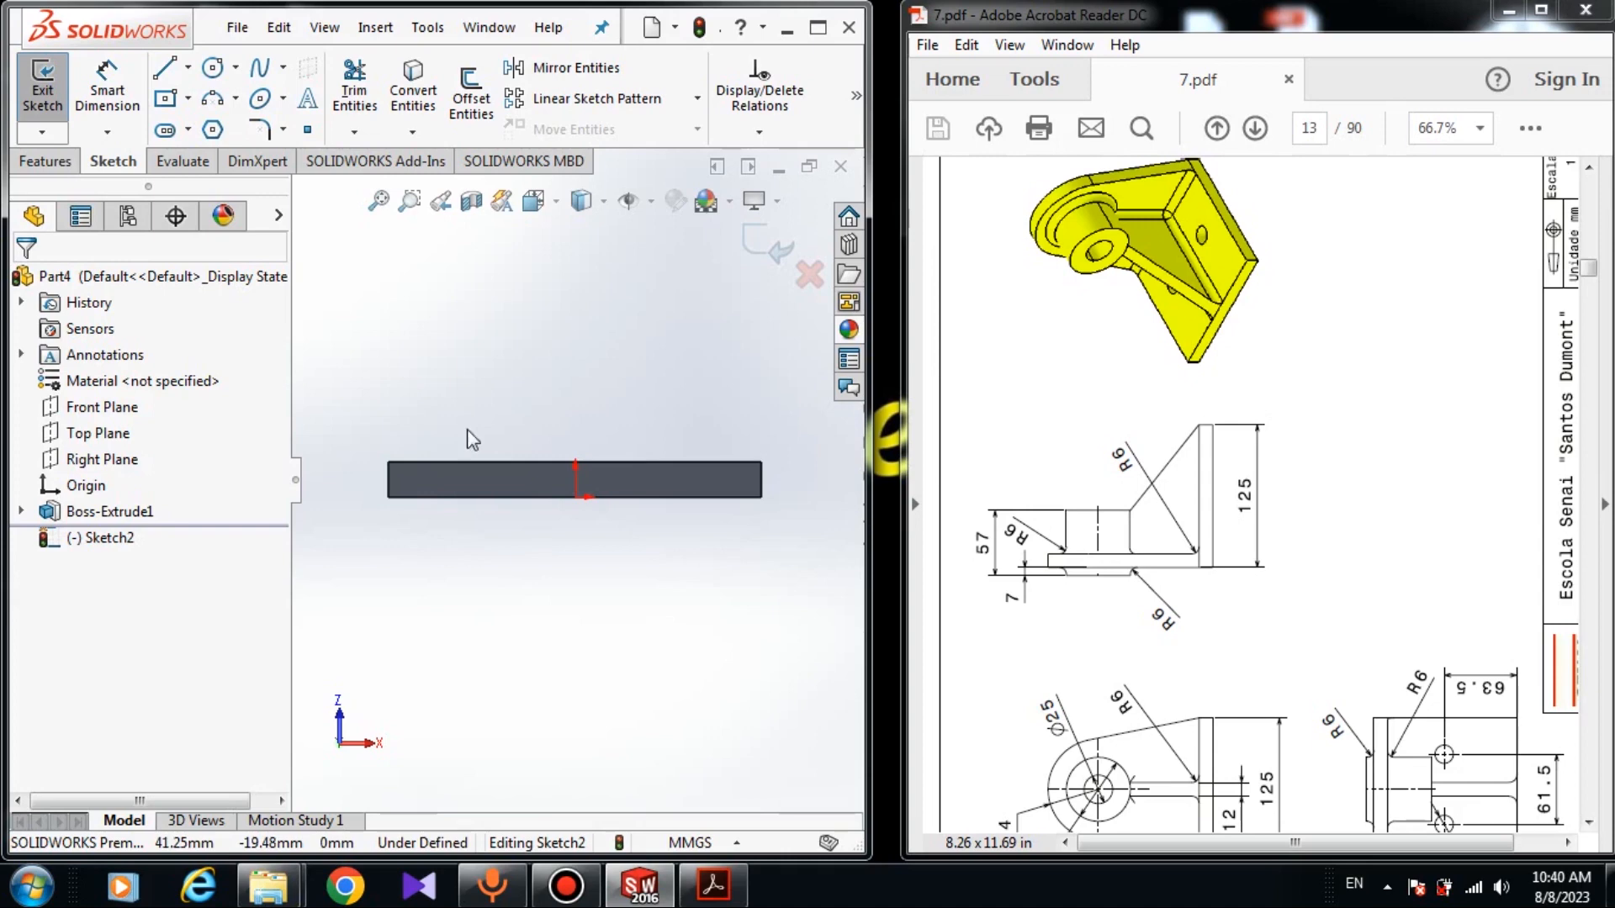
Sketch an inward-slanting line about 80 mm long from the plate face's upper right corner, continued by a three-point arc of about 40 mm radius
{"action": "left_click", "coordinate": [166, 67]}
{"action": "scroll", "coordinate": [1128, 421], "scroll_direction": "down", "scroll_amount": 3}
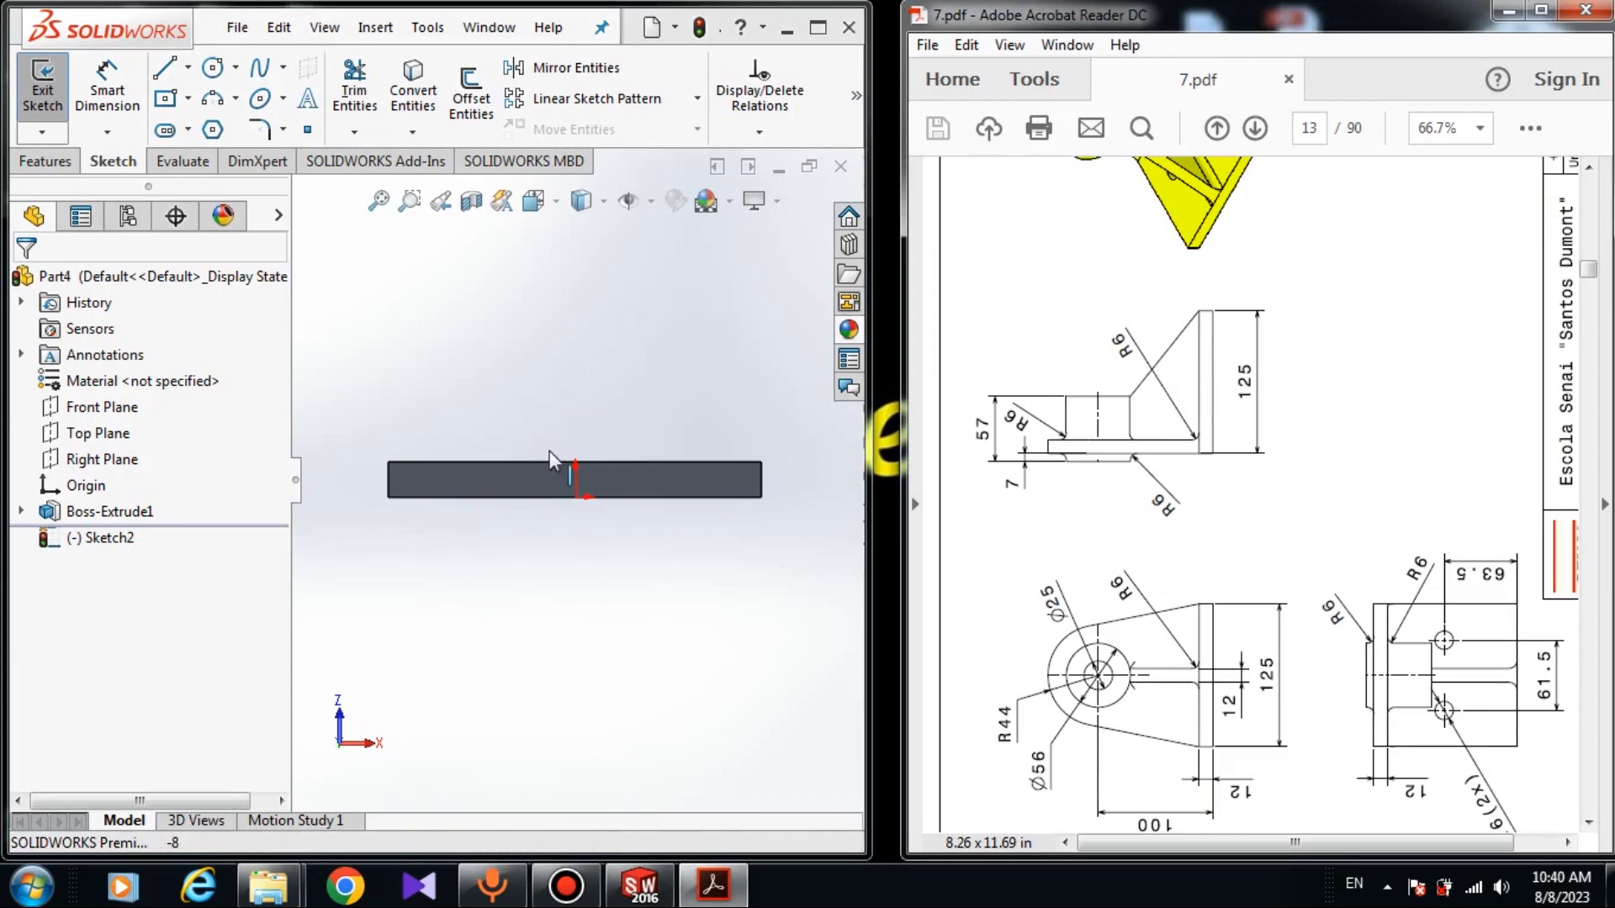
{"action": "left_click", "coordinate": [164, 69]}
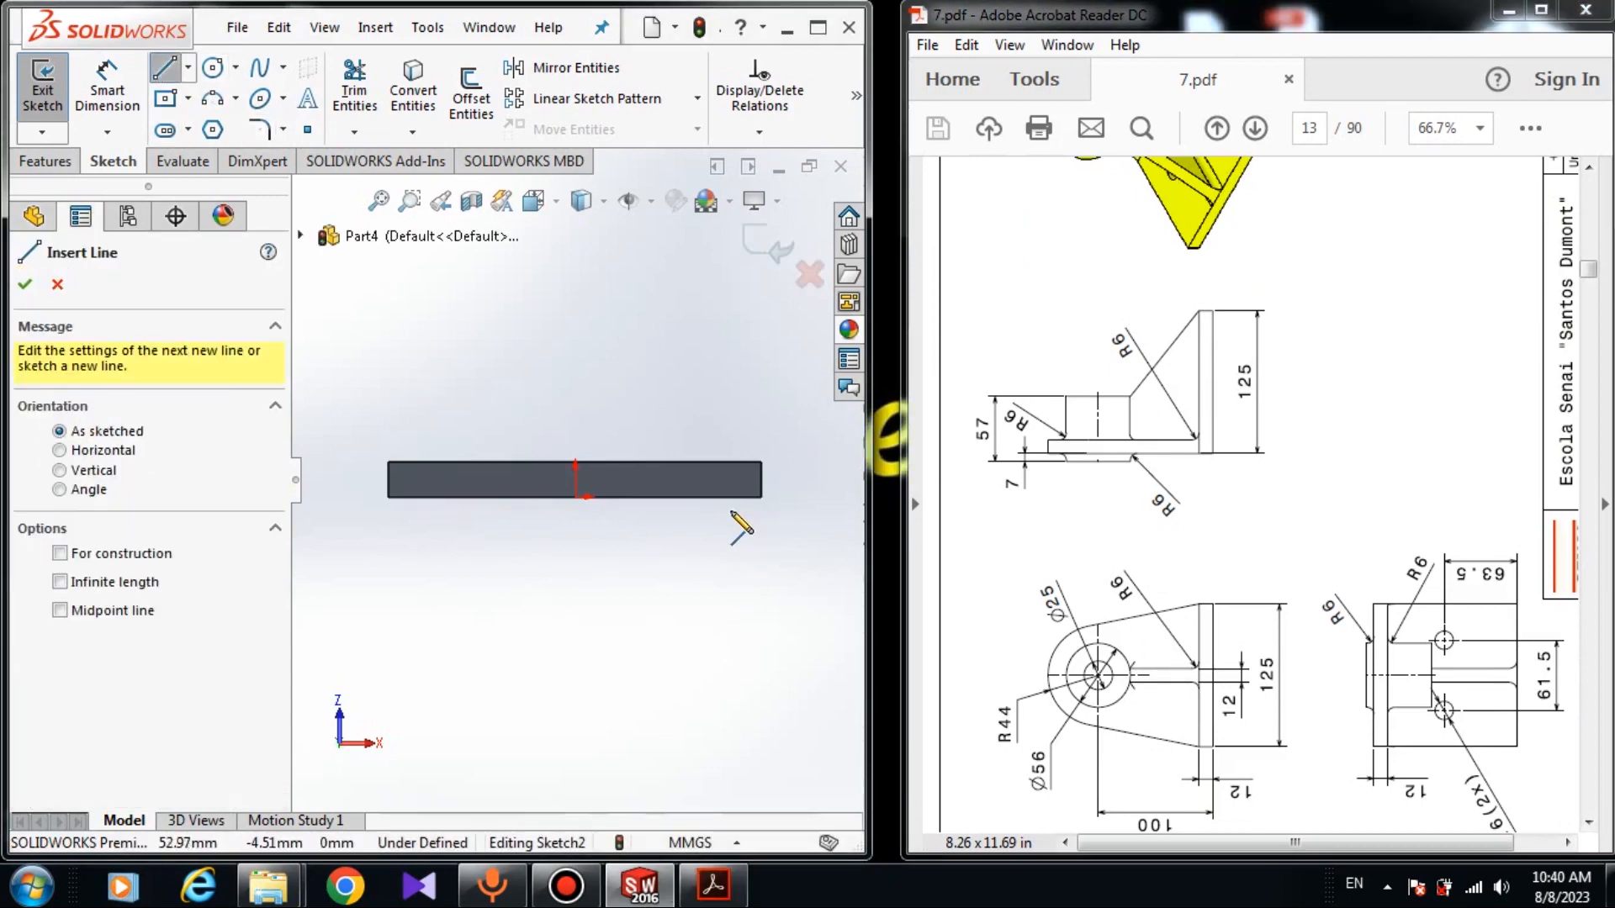
{"action": "left_click", "coordinate": [762, 462]}
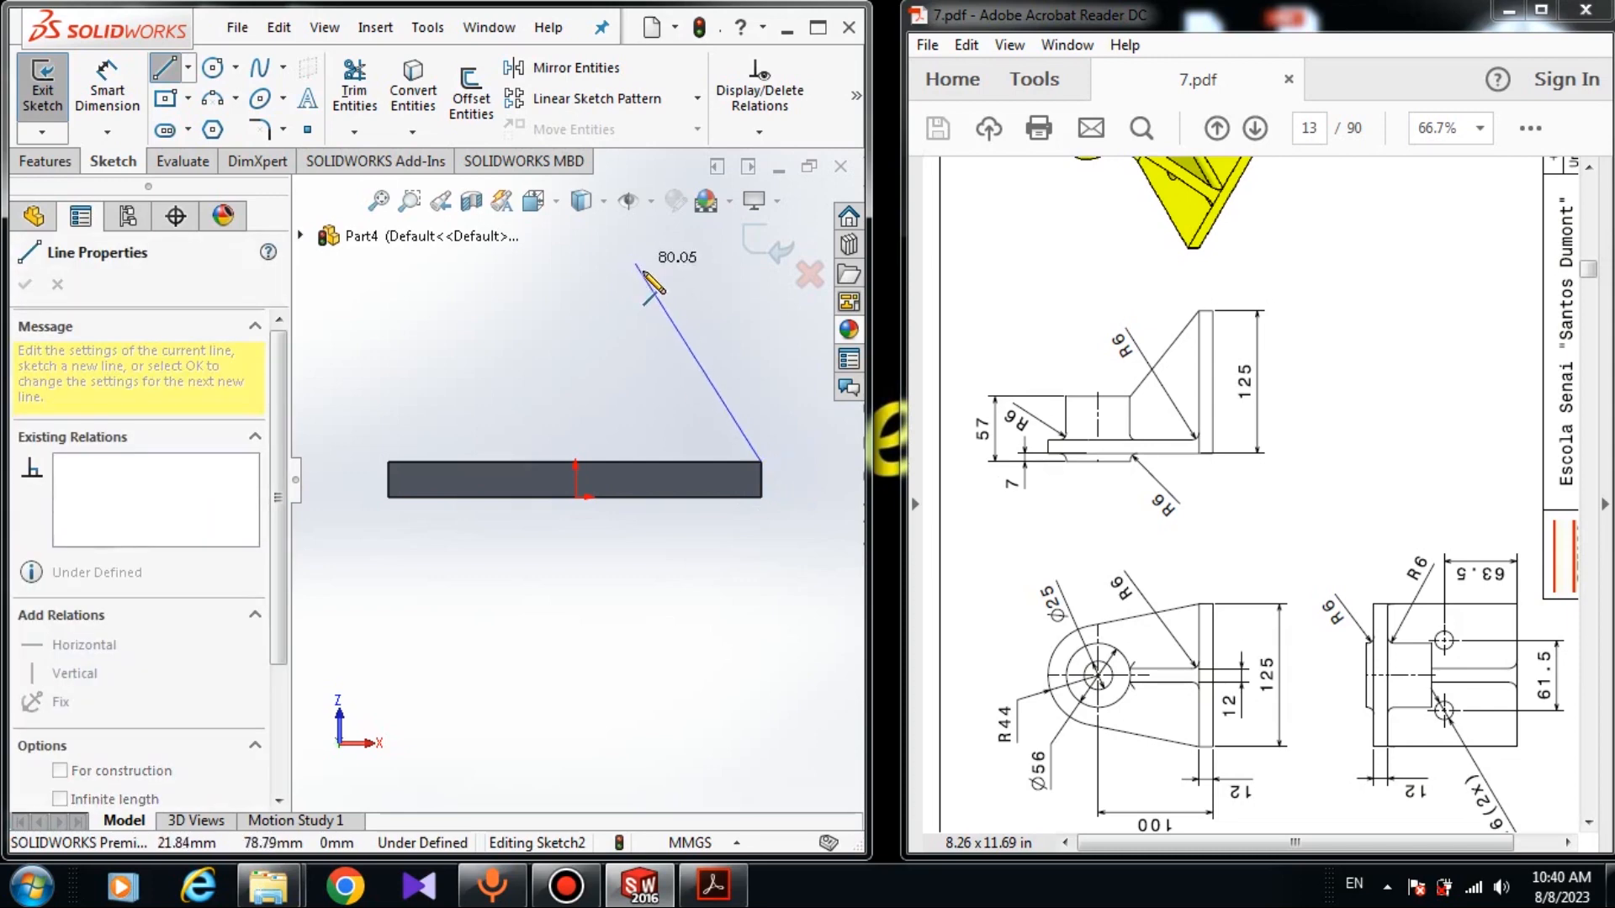
{"action": "left_click", "coordinate": [211, 100]}
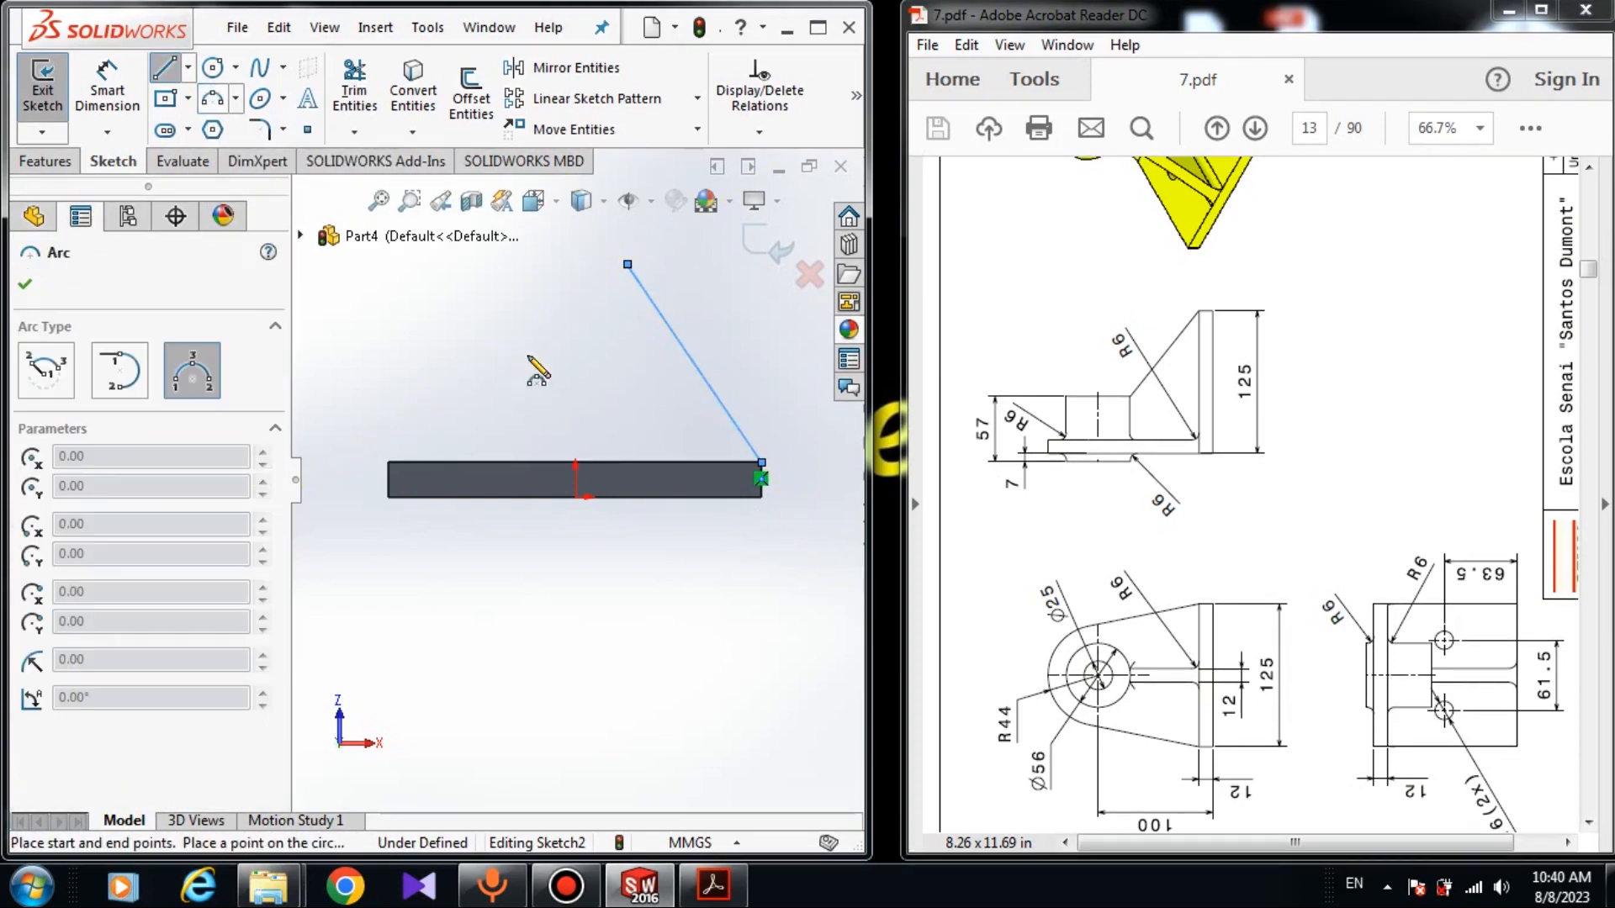
{"action": "left_click", "coordinate": [627, 265]}
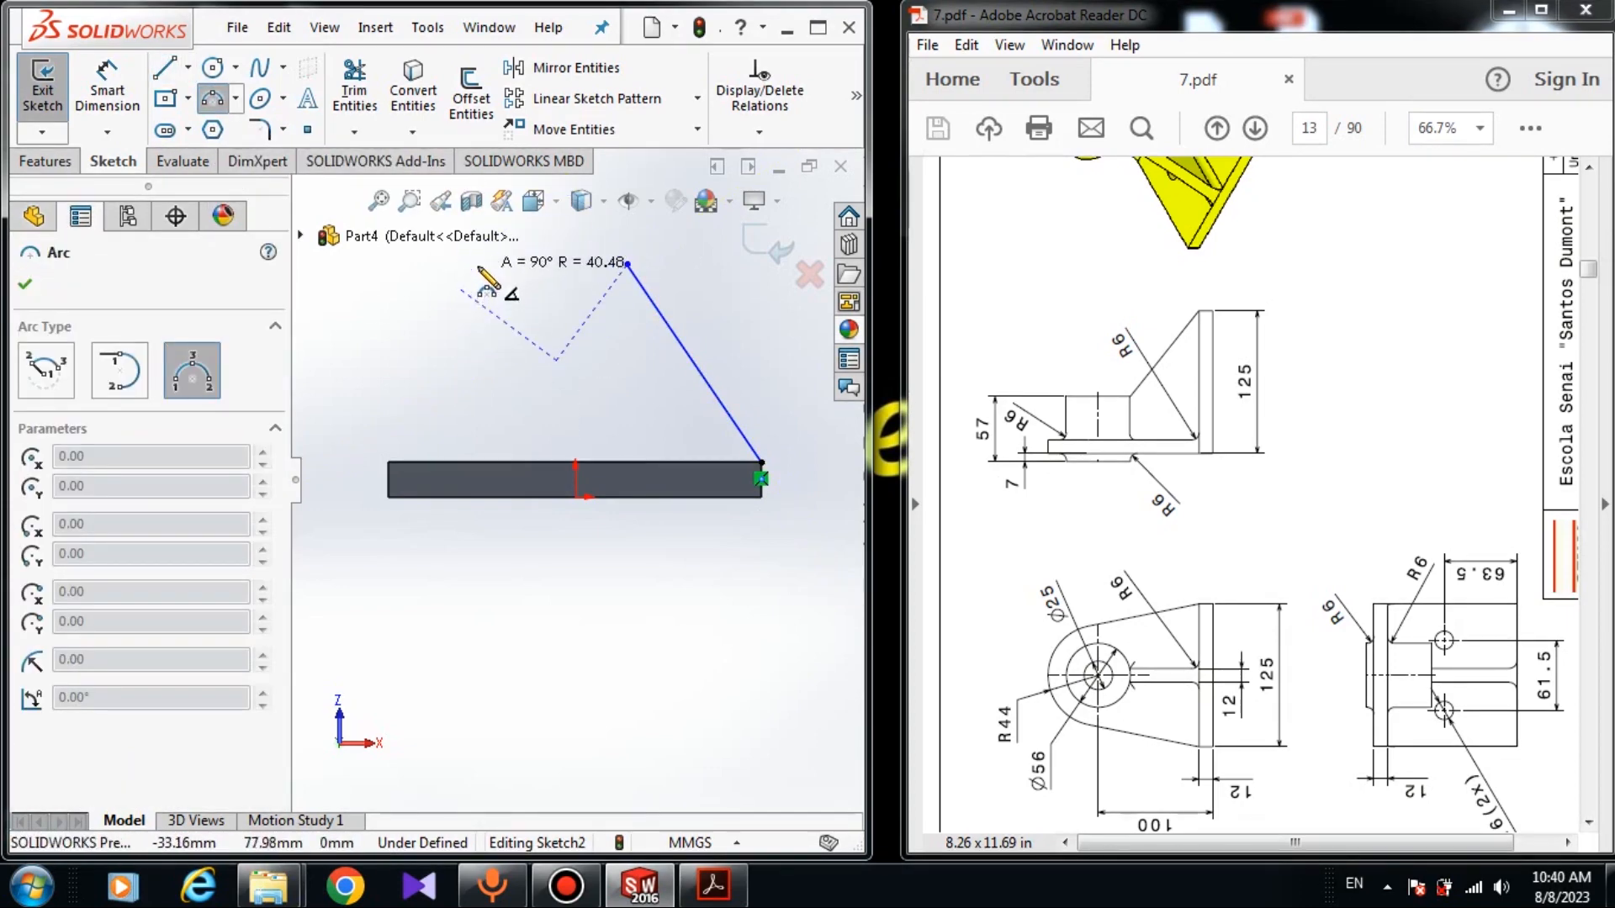
{"action": "left_click", "coordinate": [480, 271]}
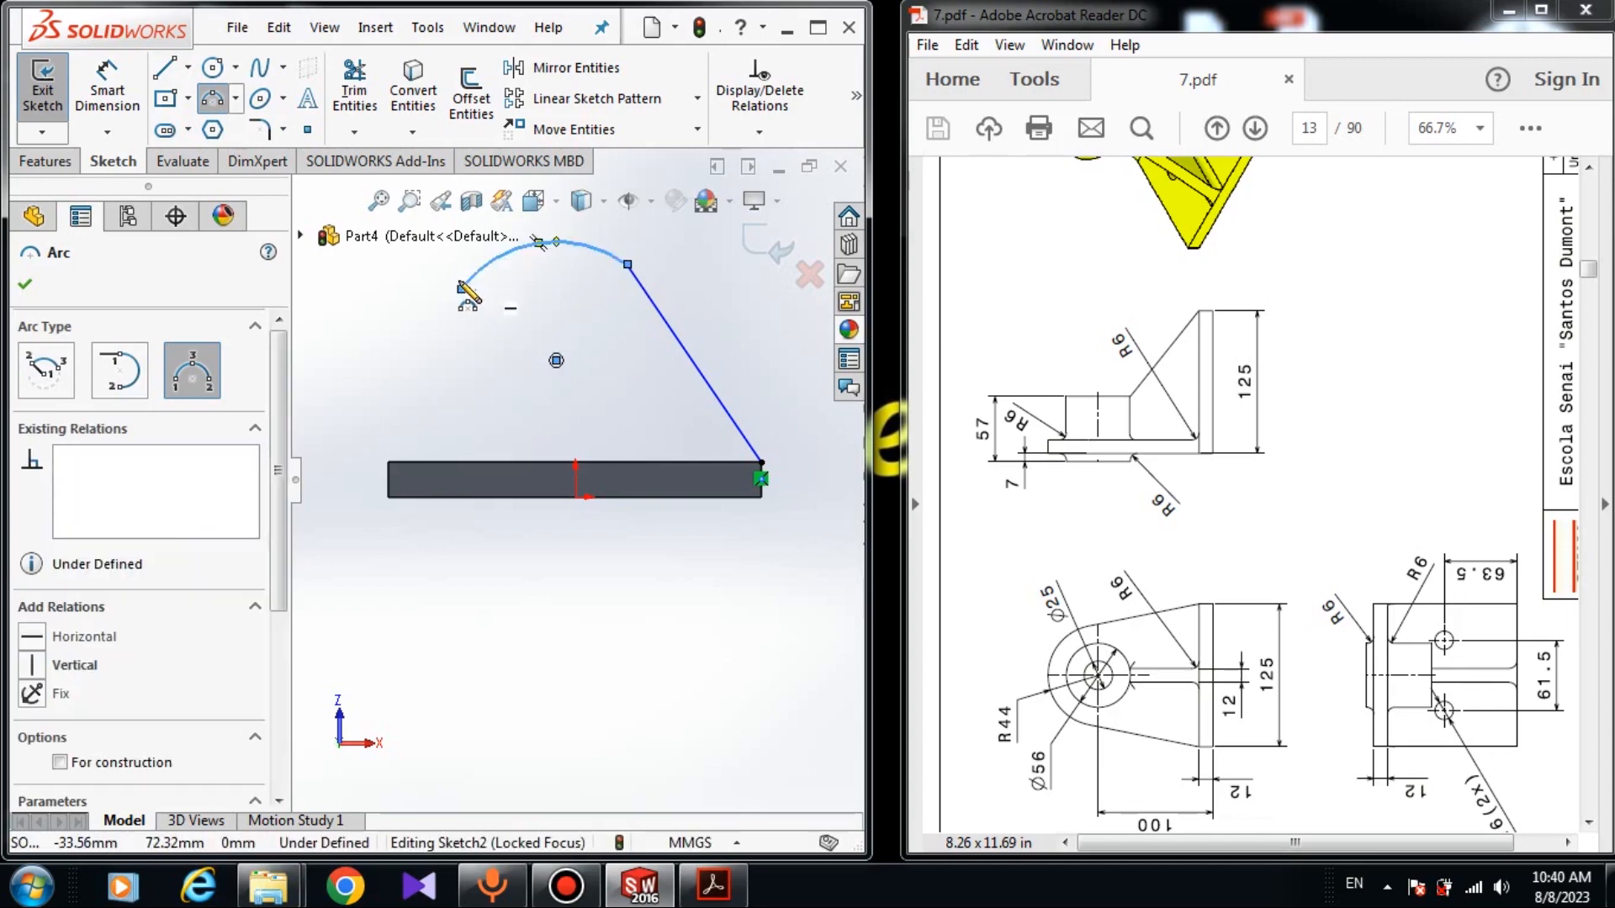
Close the profile with a line from the arc's free end to the plate's upper left corner and a horizontal line along the plate edge
{"action": "left_click", "coordinate": [174, 72]}
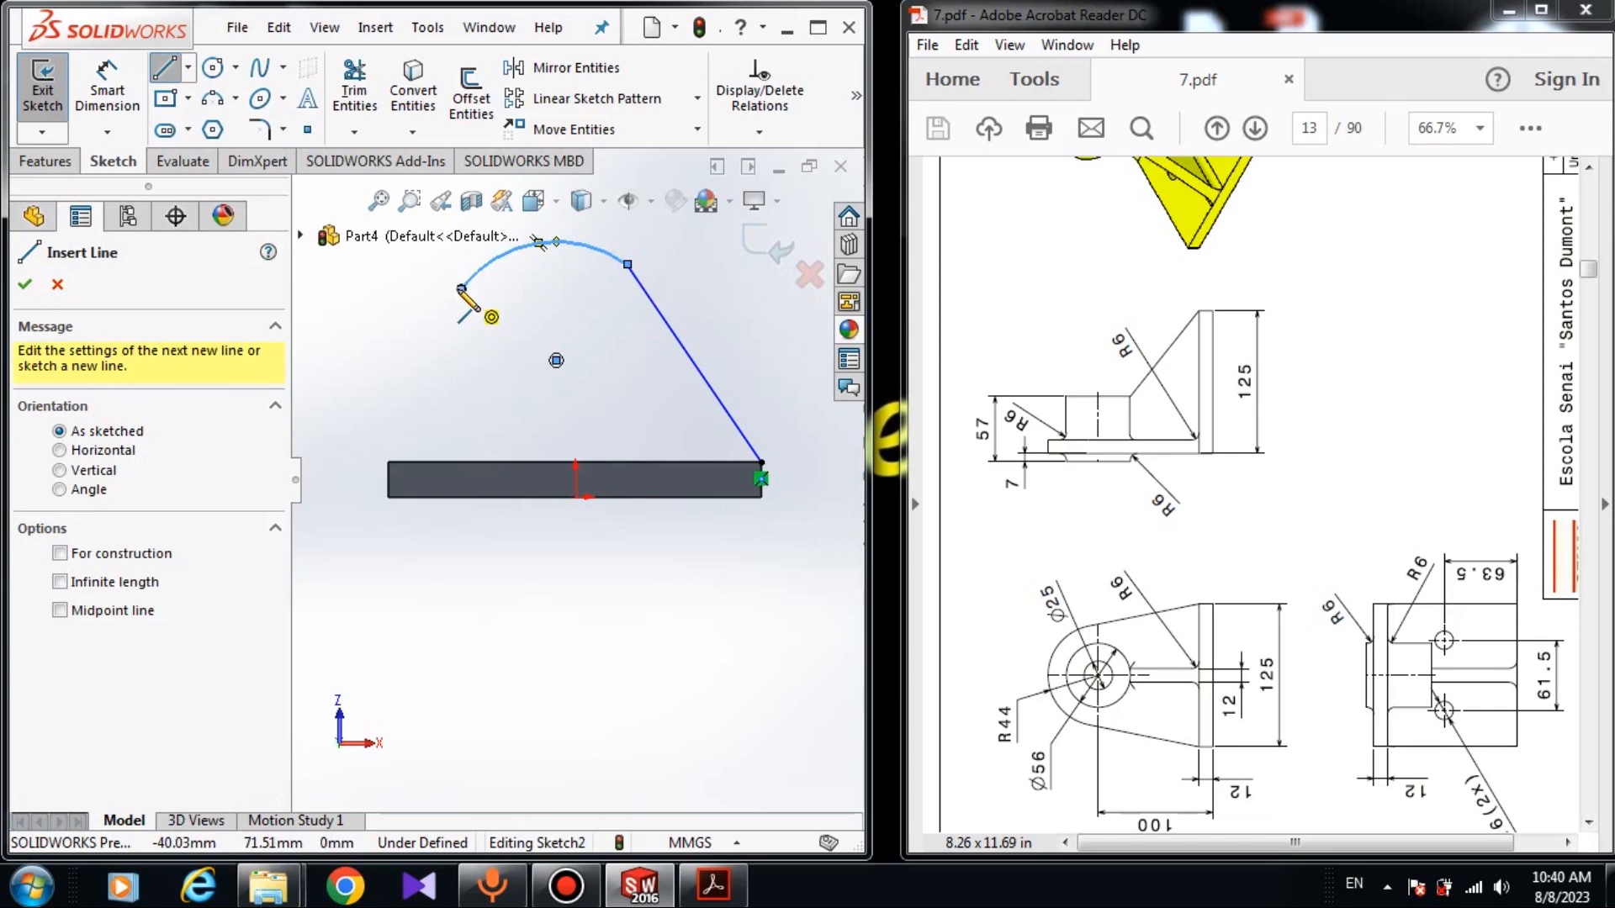
{"action": "left_click", "coordinate": [461, 289]}
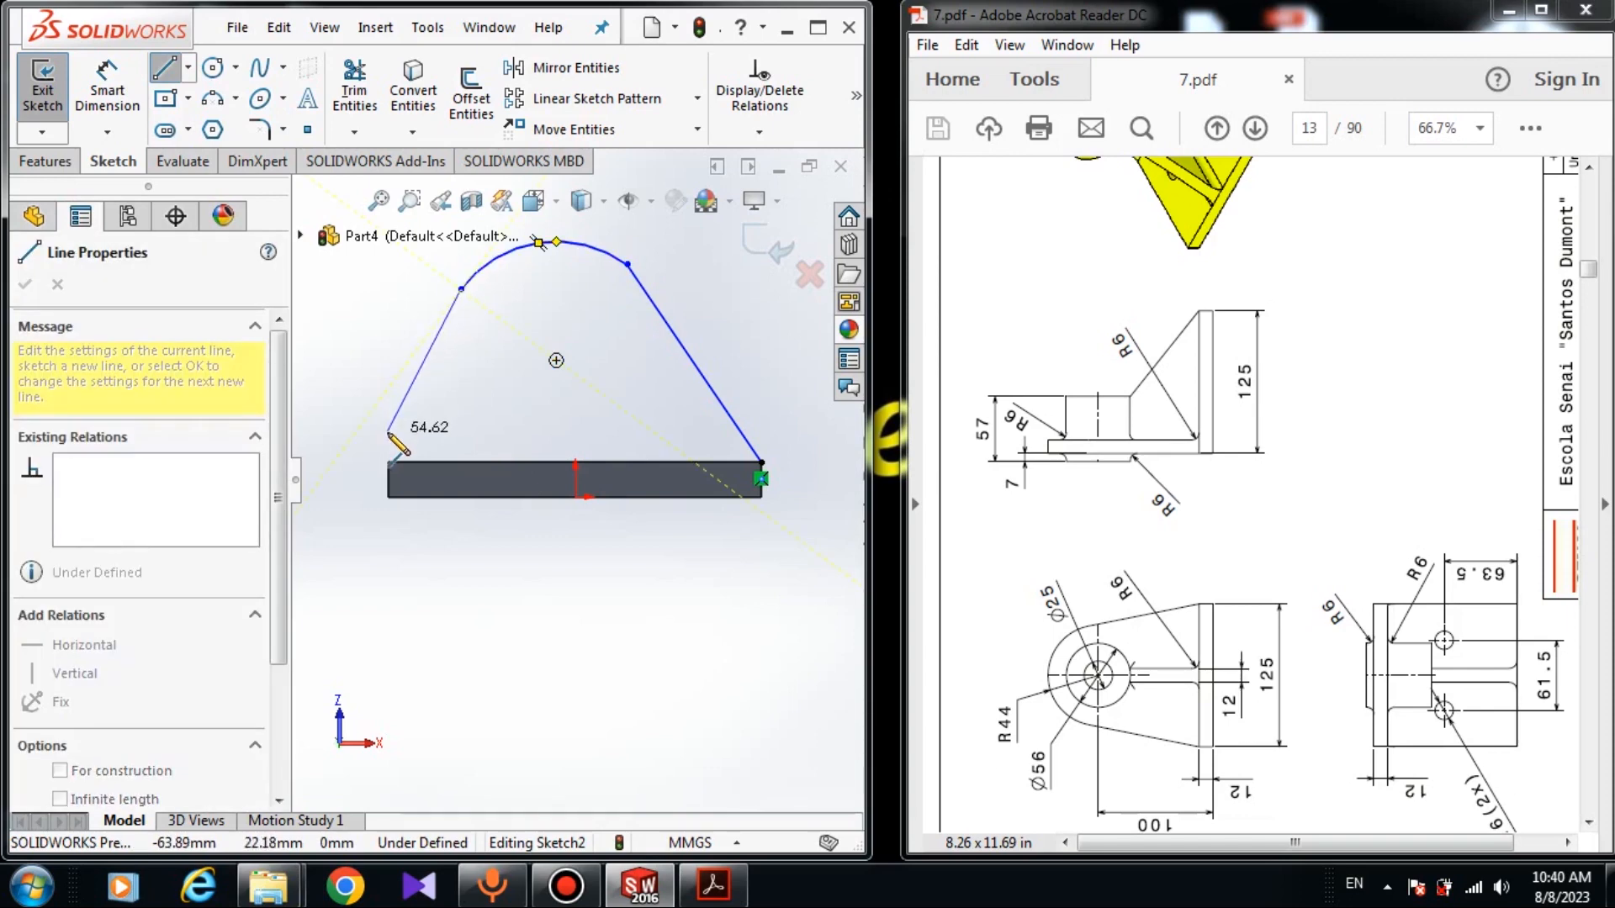
{"action": "left_click", "coordinate": [388, 462]}
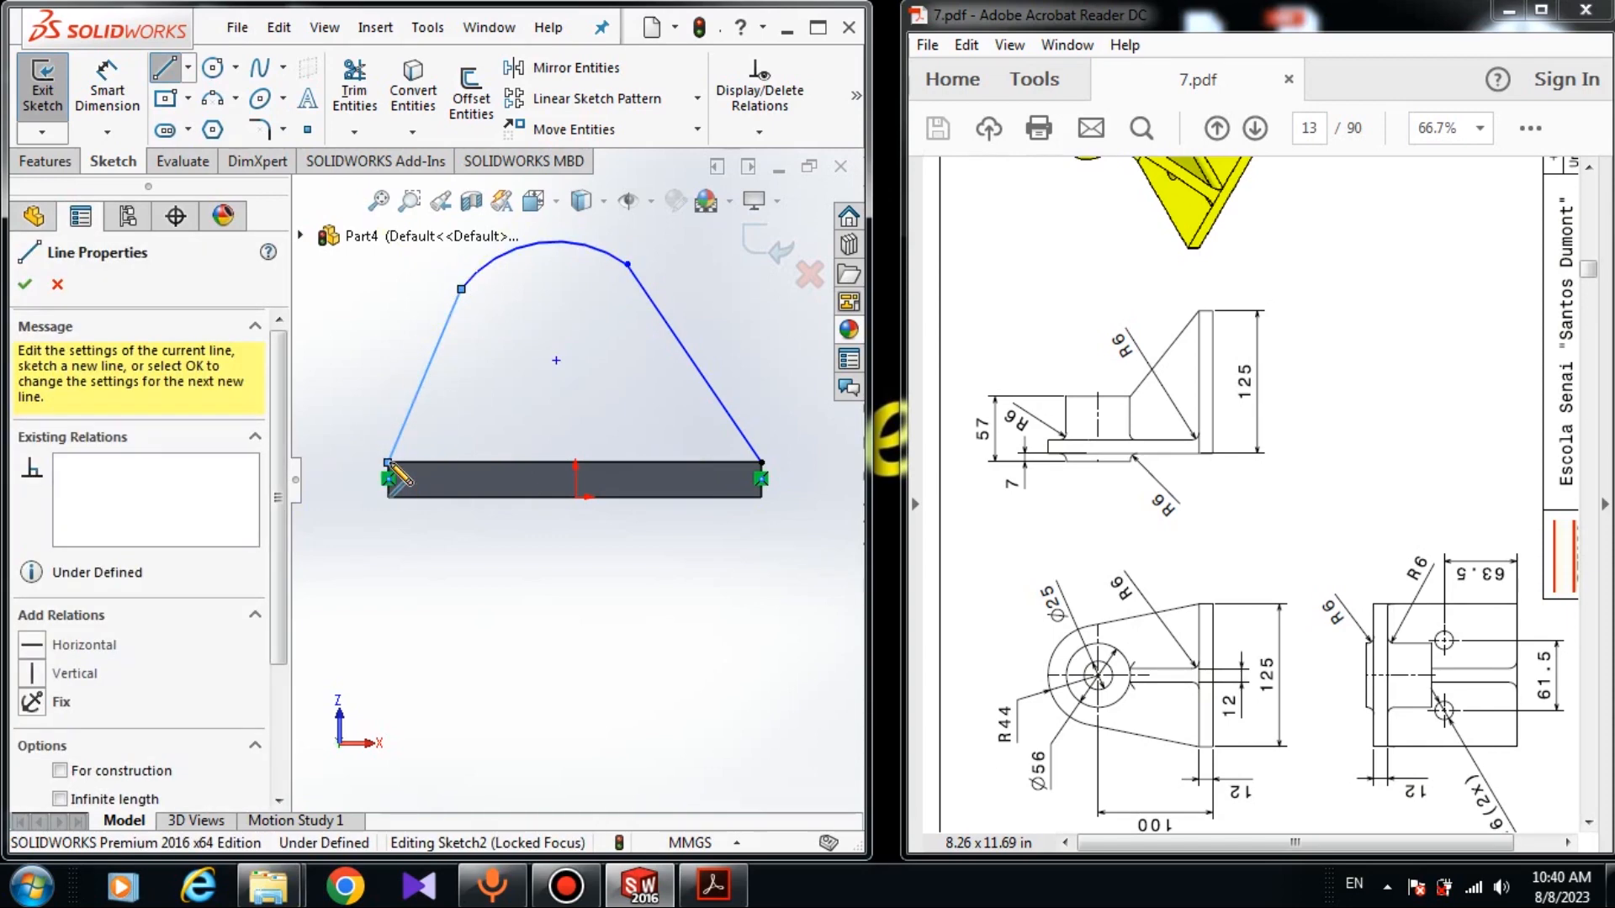
{"action": "left_click", "coordinate": [762, 462]}
{"action": "right_click", "coordinate": [764, 550]}
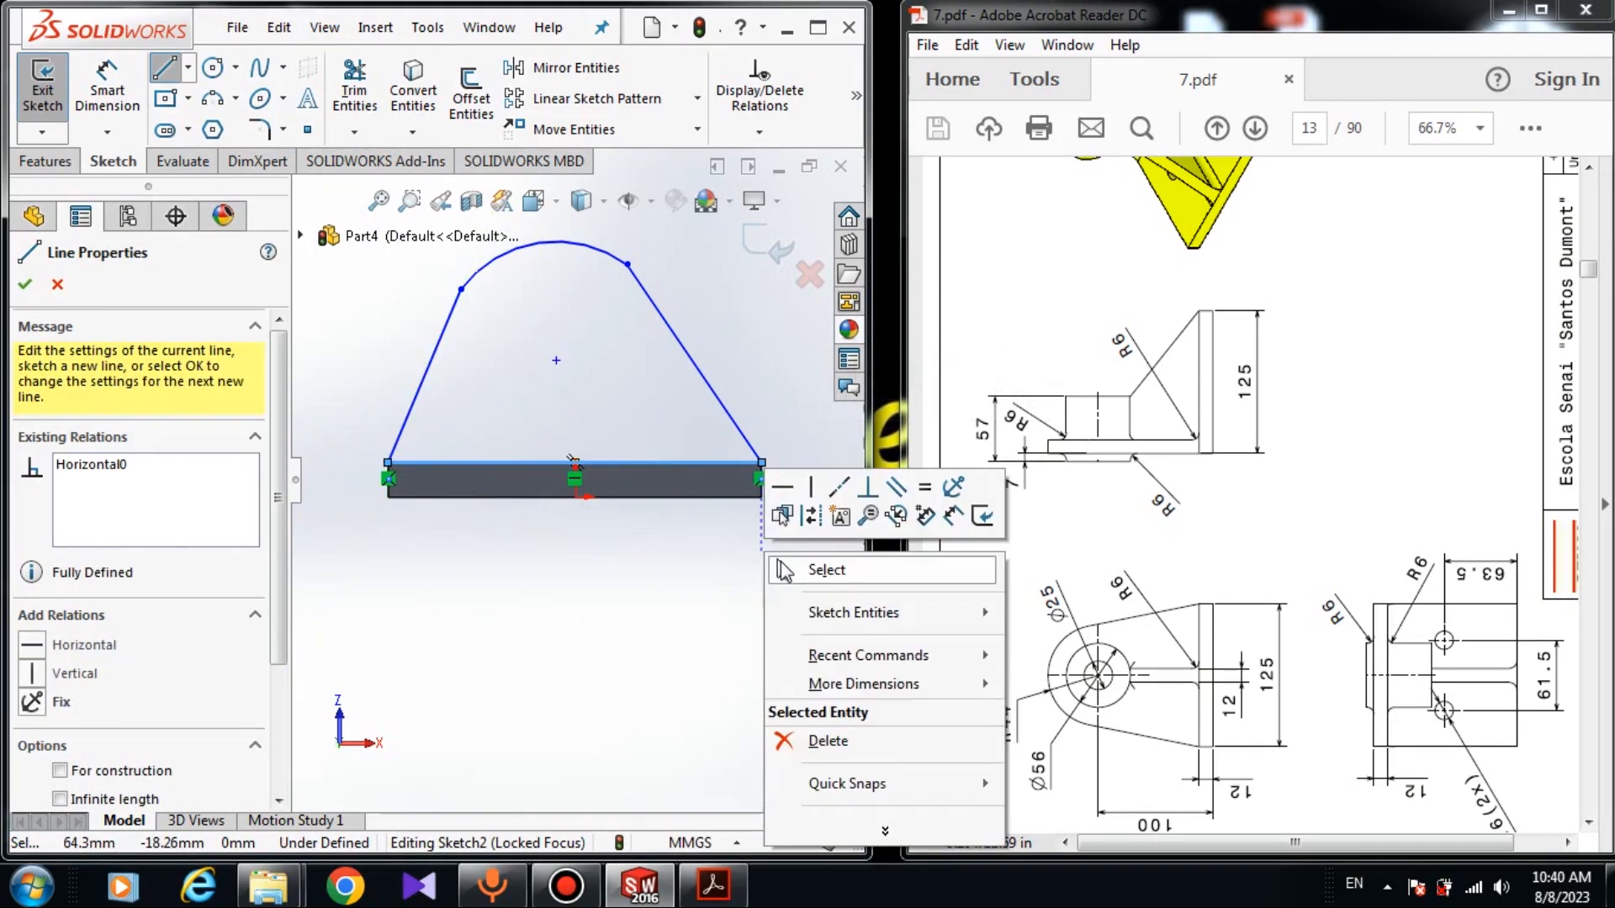
{"action": "left_click", "coordinate": [786, 571]}
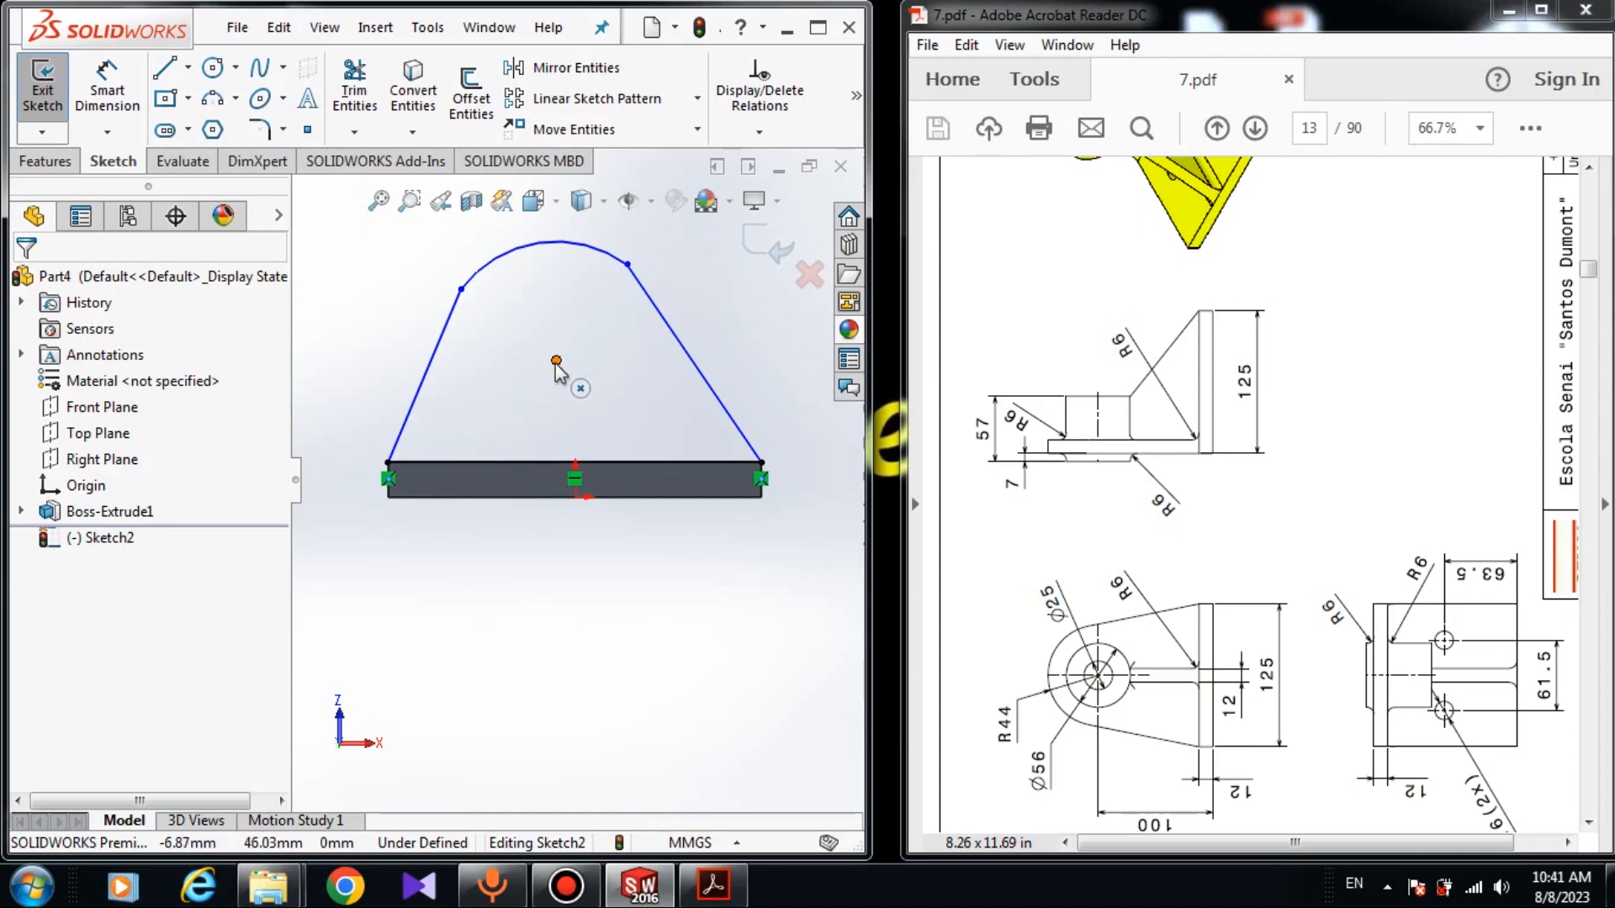
Add a vertical relation between the origin and the arc's center point
{"action": "left_click", "coordinate": [577, 502]}
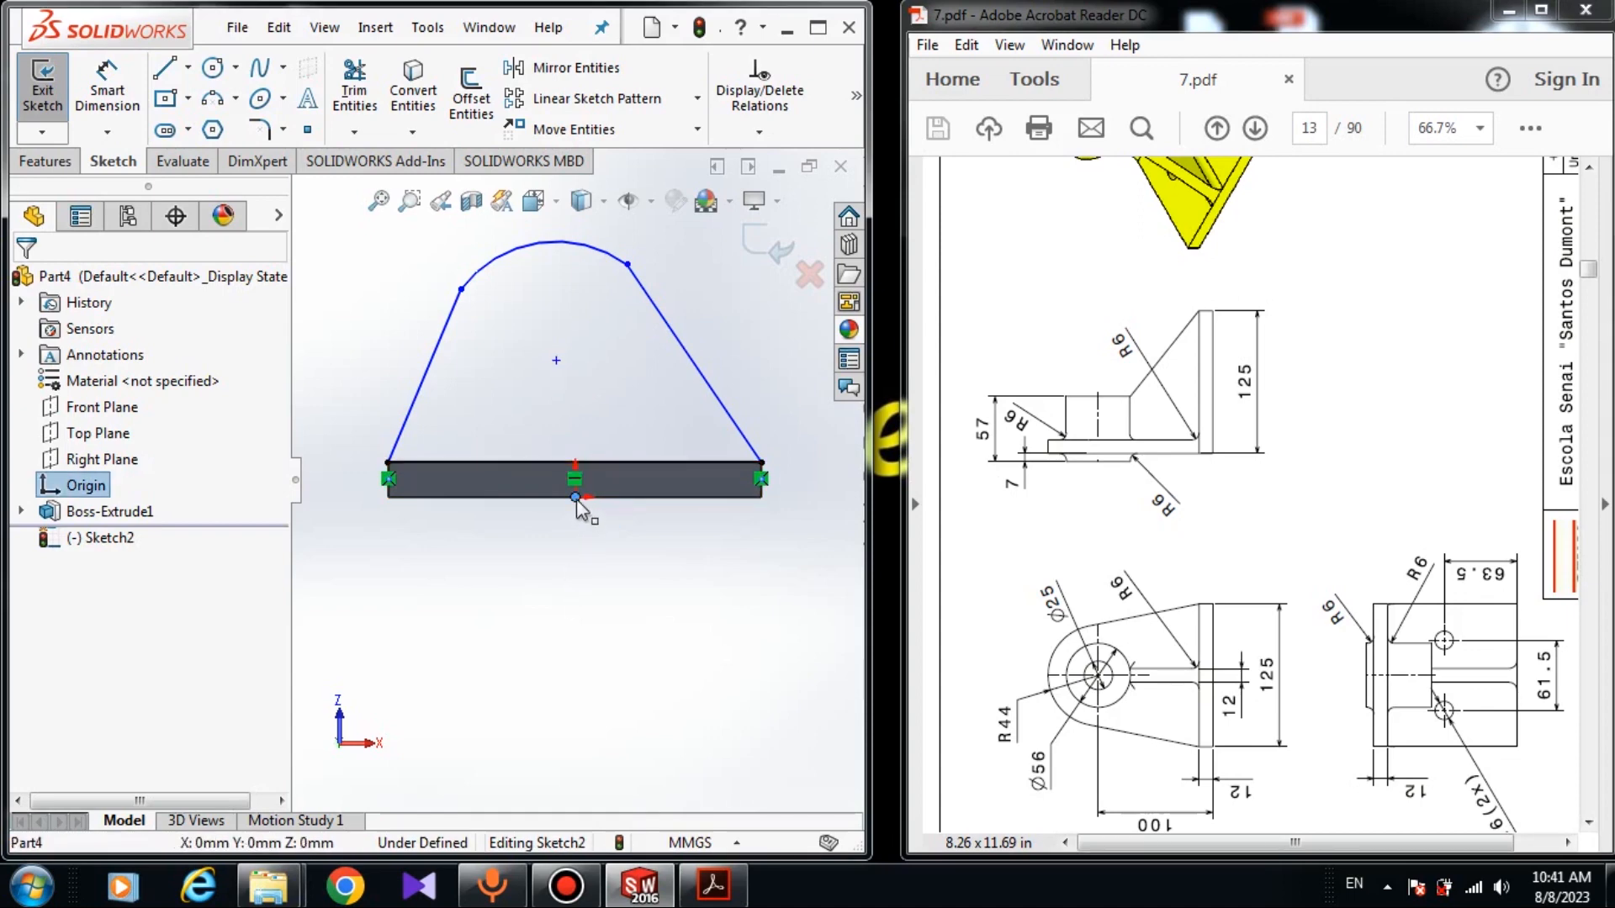
{"action": "left_click", "coordinate": [556, 360], "text": "ctrl"}
{"action": "left_click", "coordinate": [32, 696]}
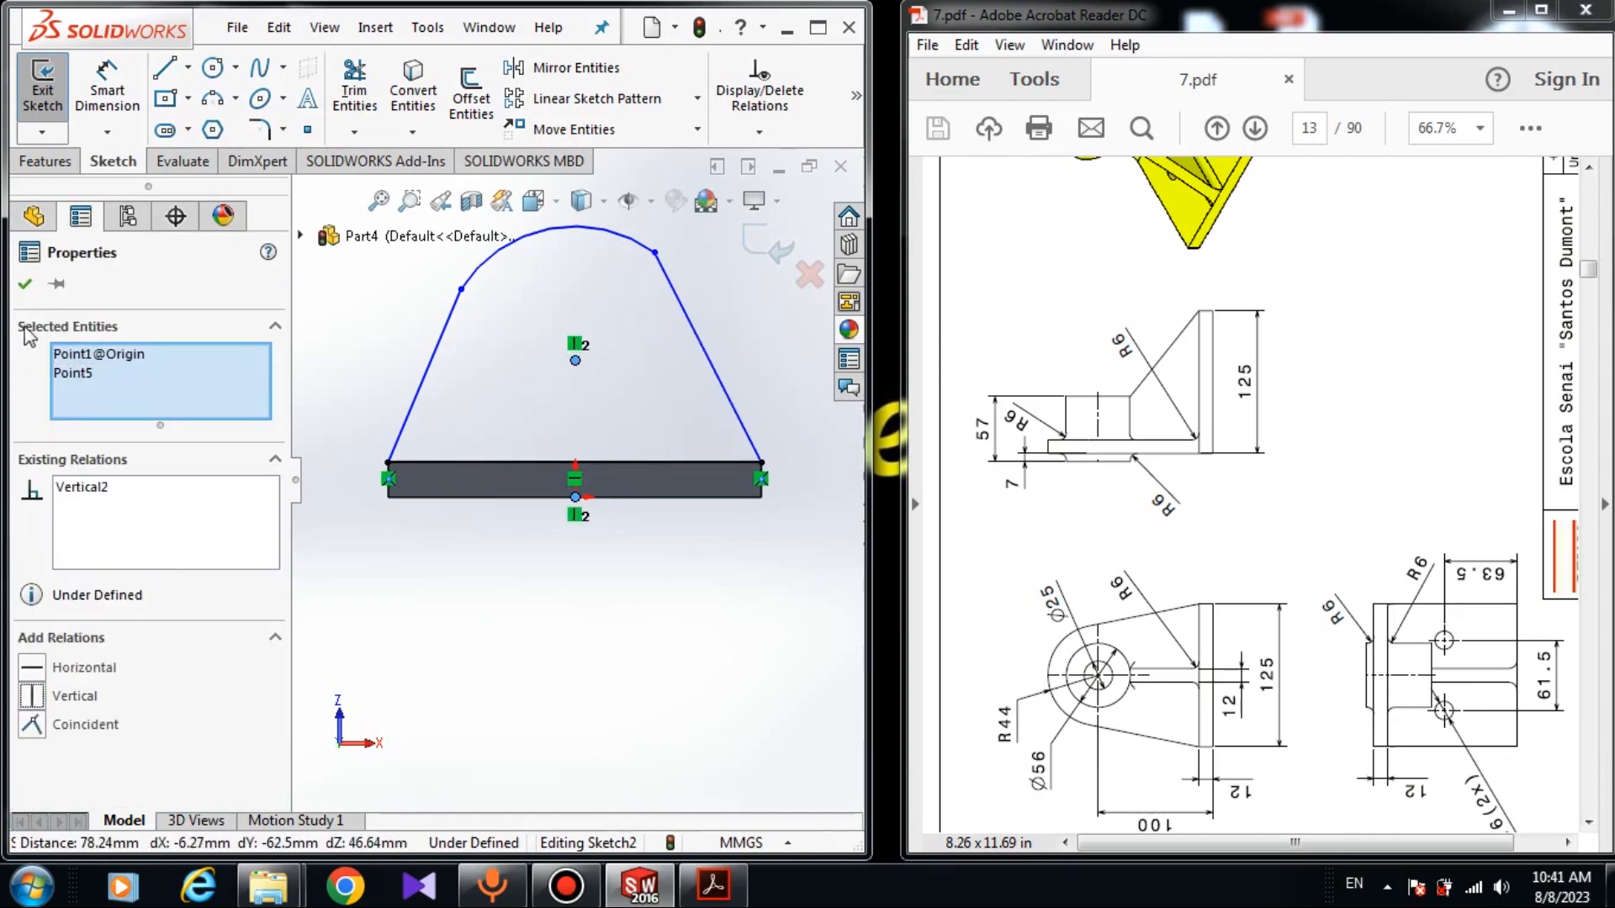
{"action": "left_click", "coordinate": [25, 284]}
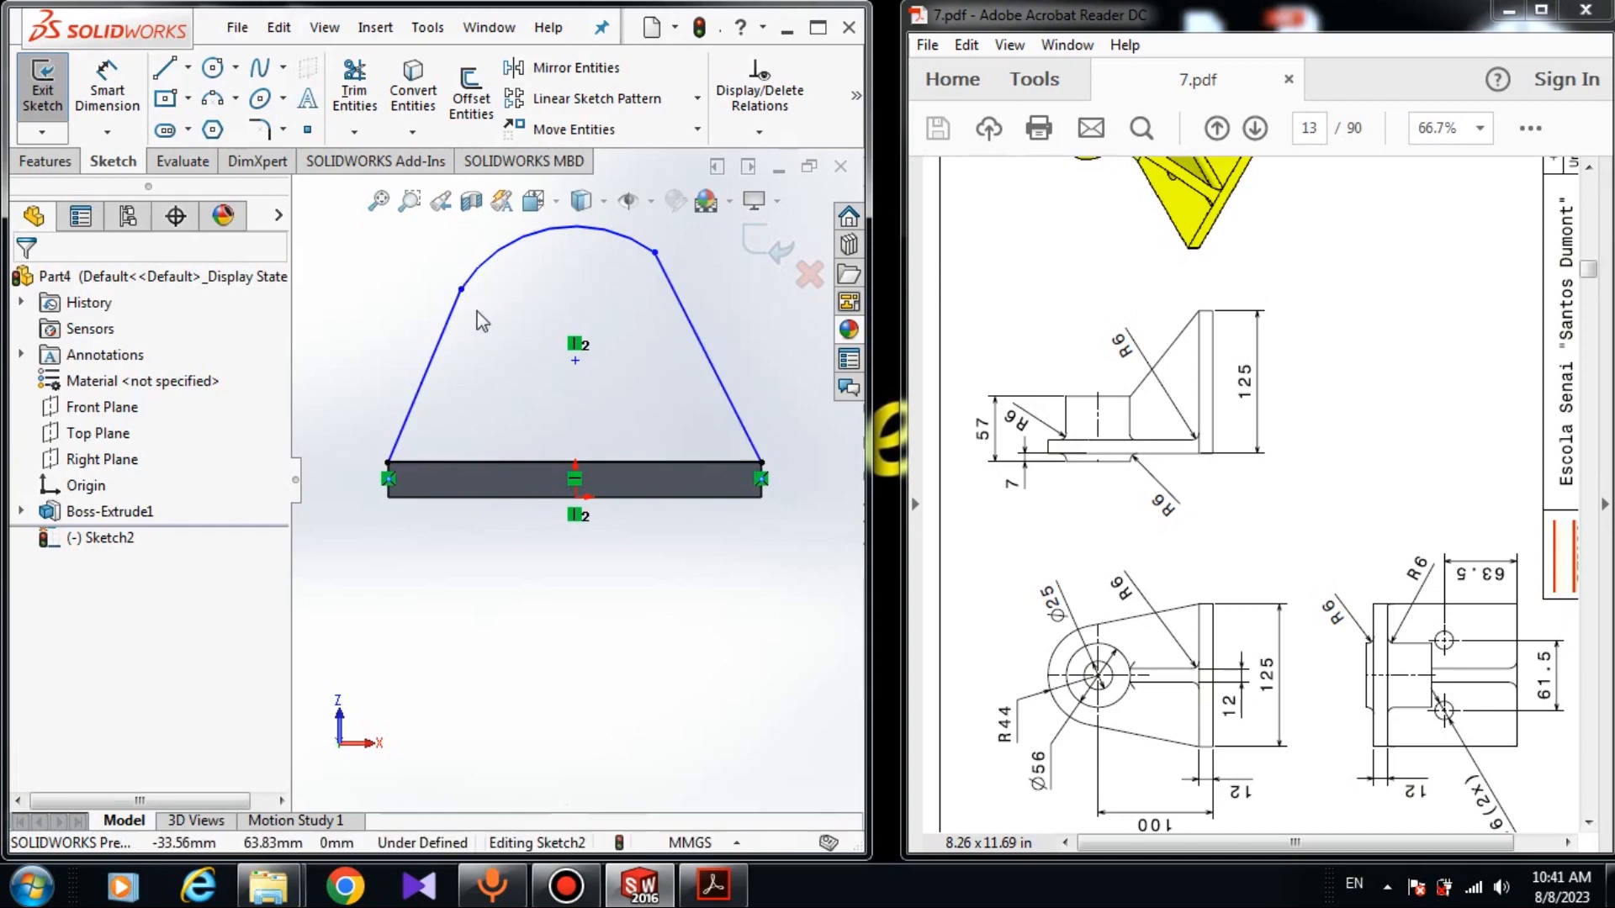
Make the arc's two endpoints and center horizontal with each other, and lower the arc until its center is about 55 mm above the origin
{"action": "left_click", "coordinate": [461, 290]}
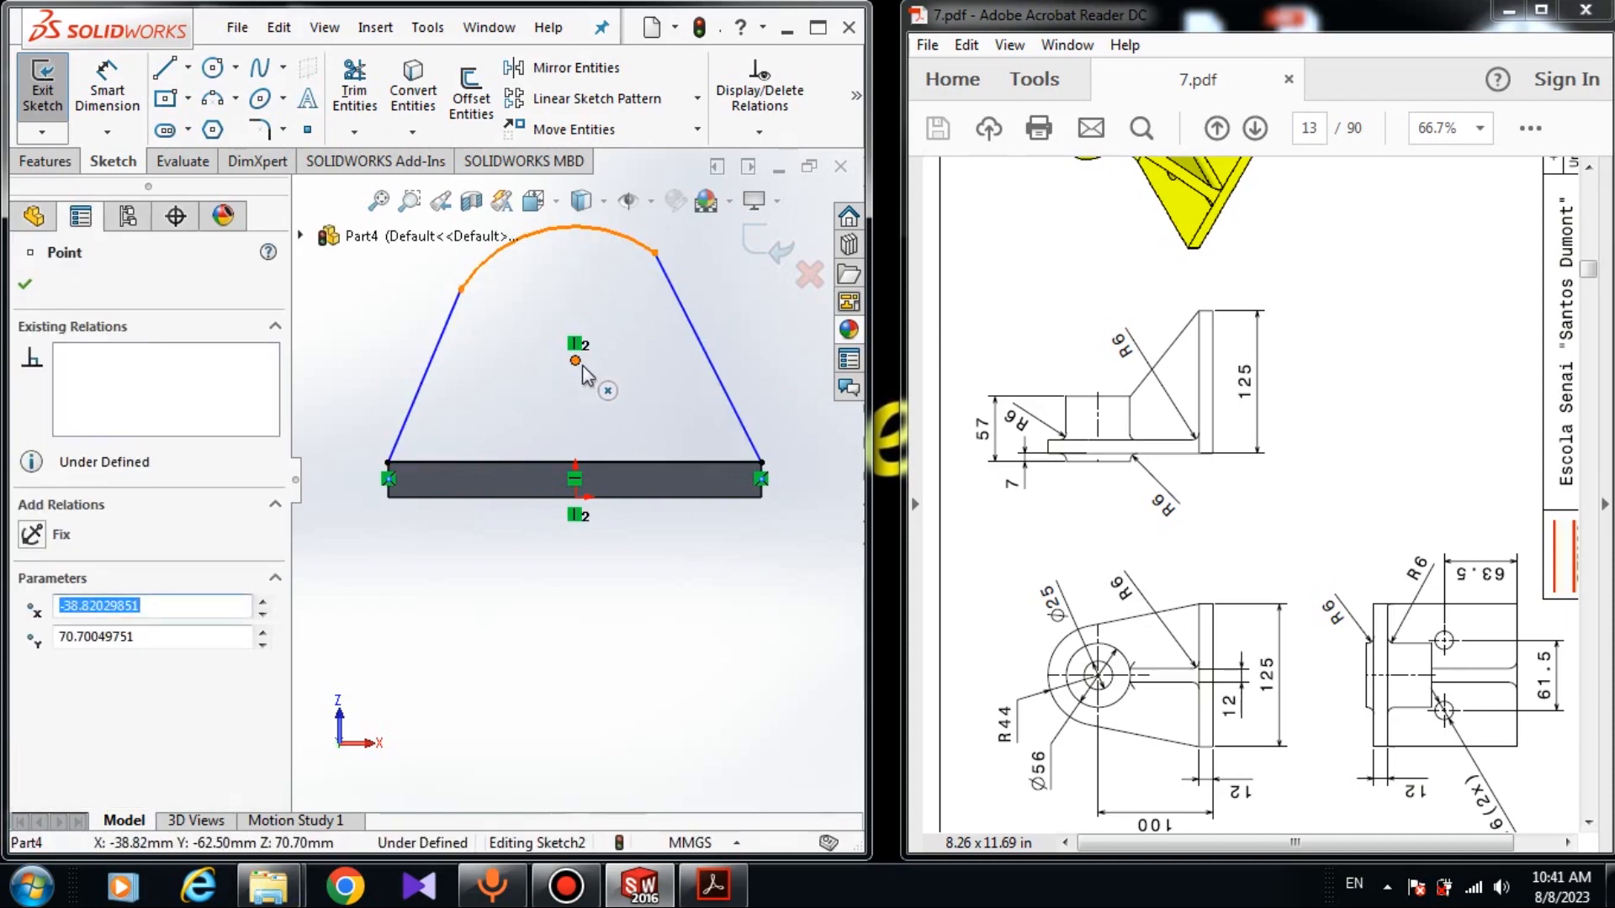
{"action": "left_click", "coordinate": [575, 360], "text": "ctrl"}
{"action": "left_click", "coordinate": [655, 253], "text": "ctrl"}
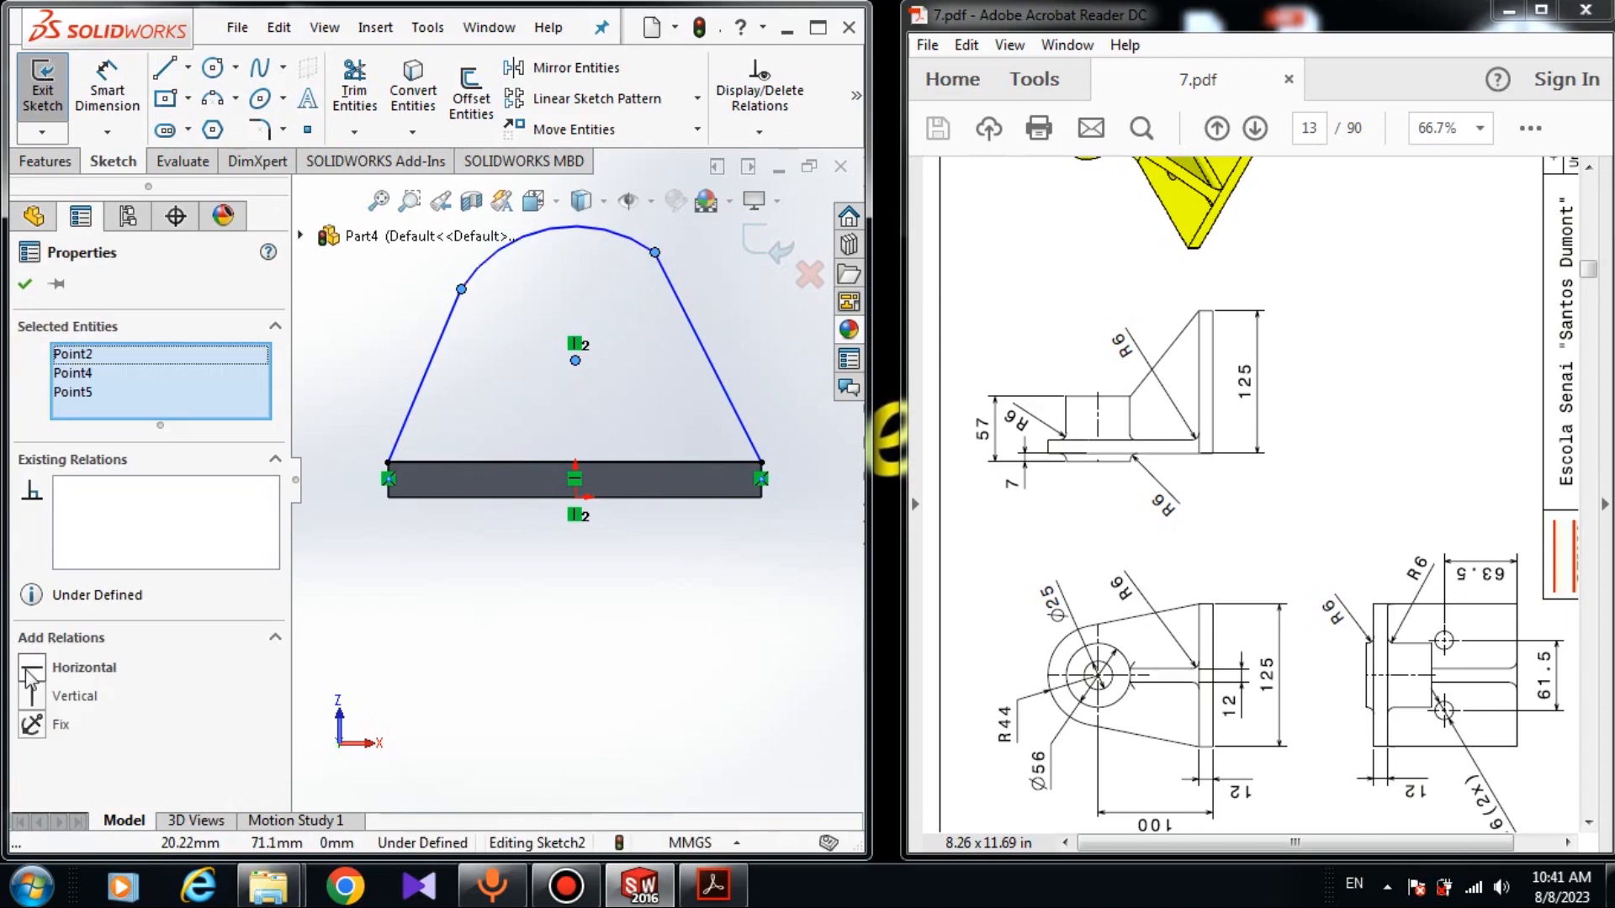
{"action": "left_click", "coordinate": [33, 669]}
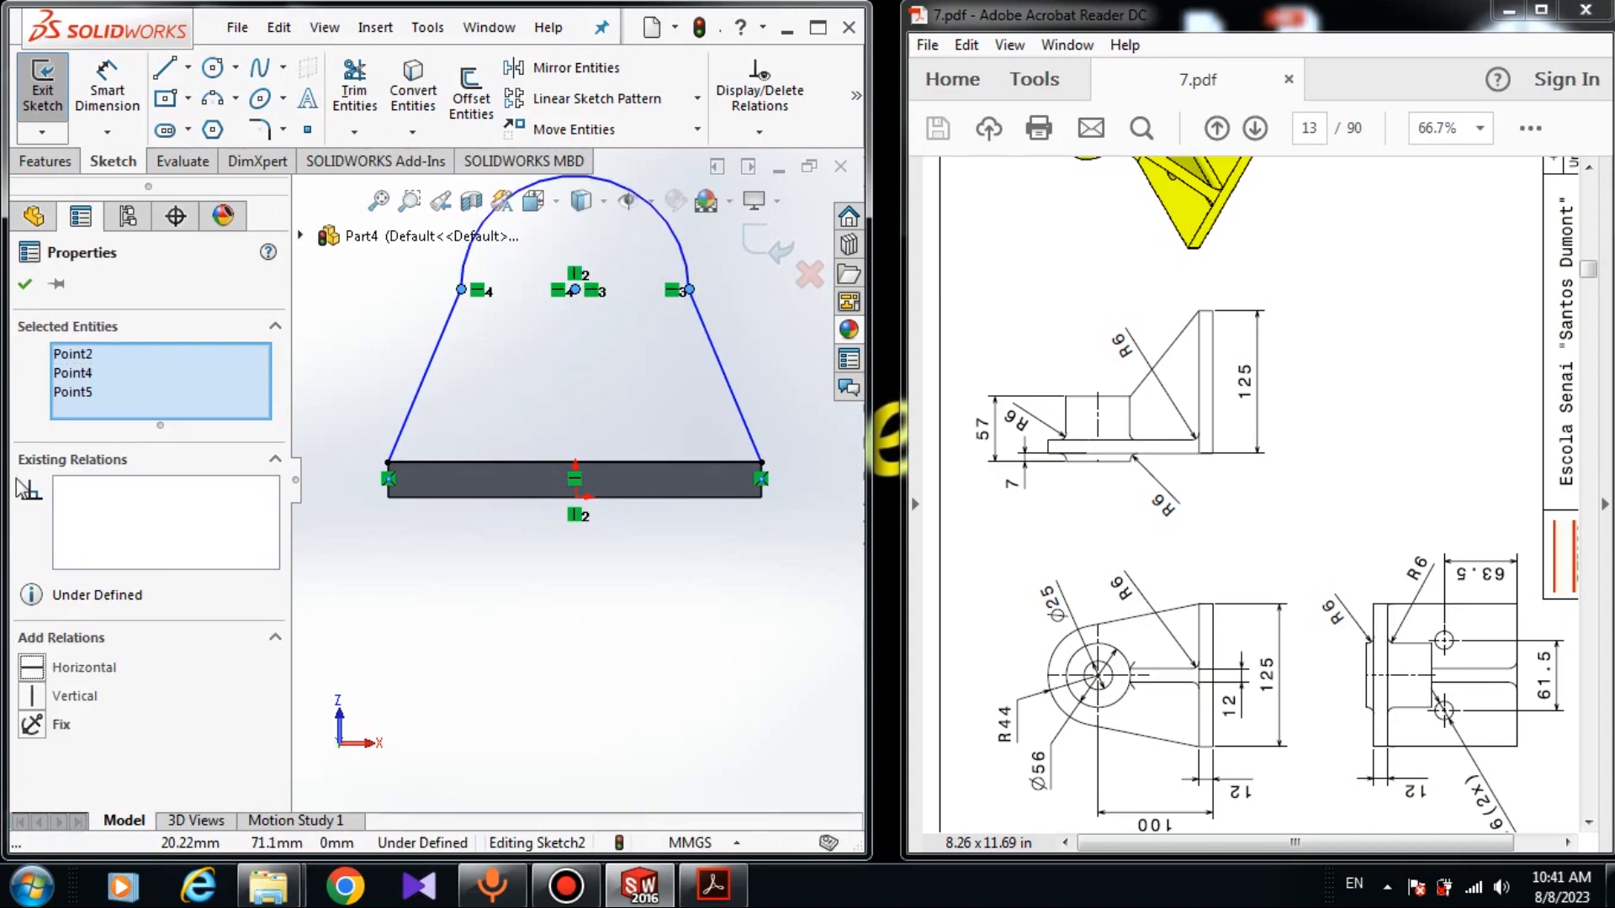
{"action": "left_click", "coordinate": [24, 283]}
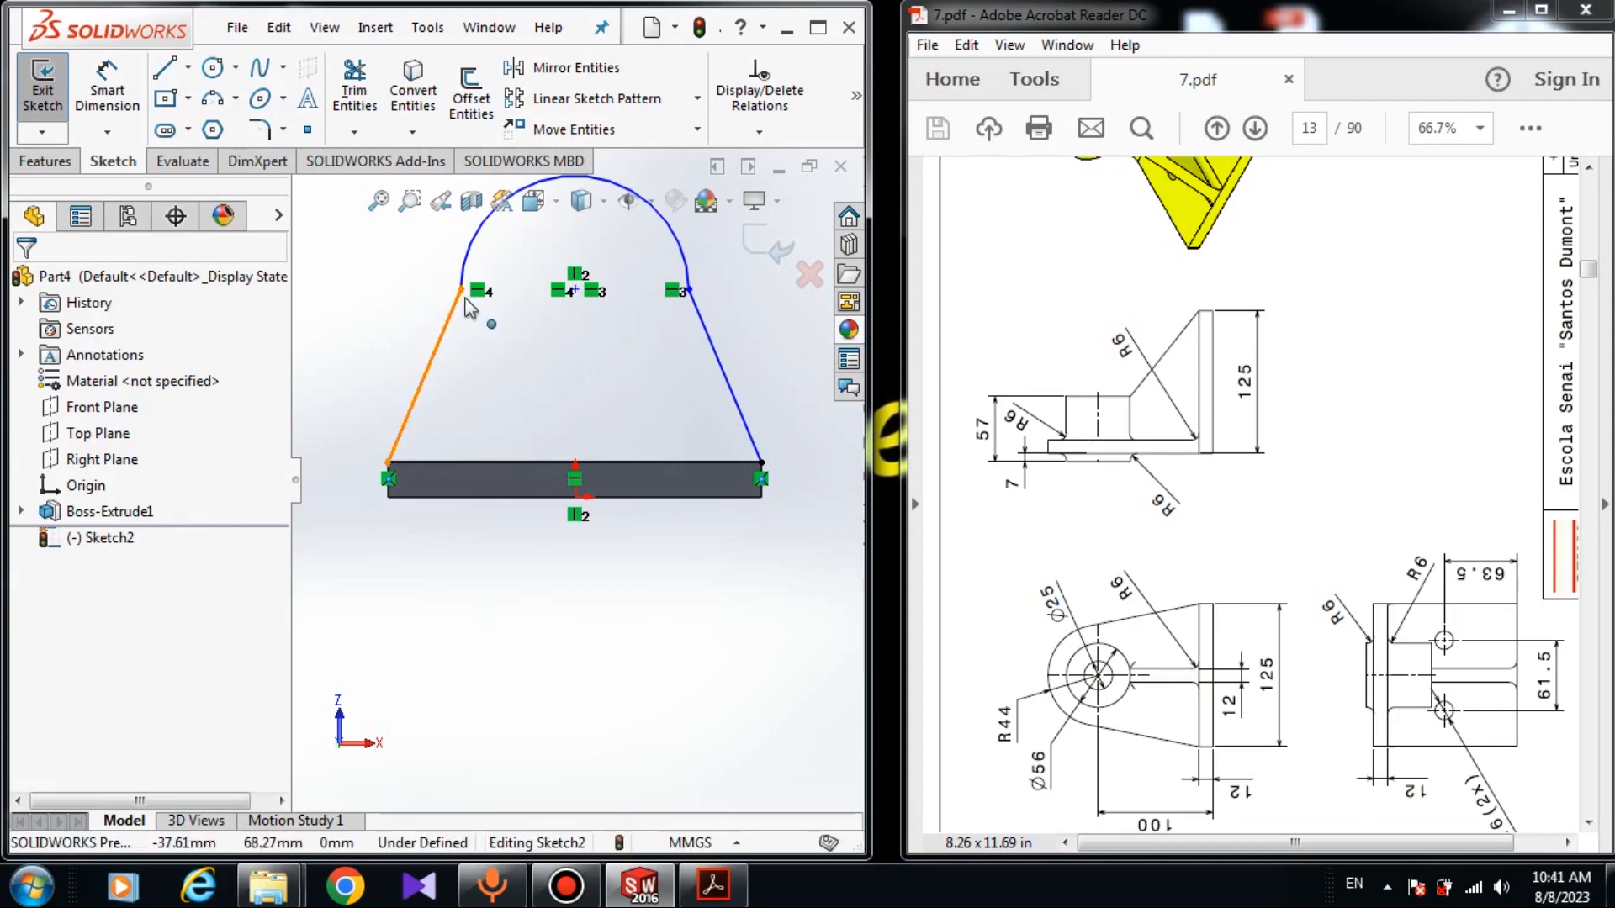
{"action": "mouse_move", "coordinate": [461, 290]}
{"action": "left_mouse_down"}
{"action": "mouse_move", "coordinate": [476, 332]}
{"action": "mouse_move", "coordinate": [470, 300]}
{"action": "left_mouse_up"}
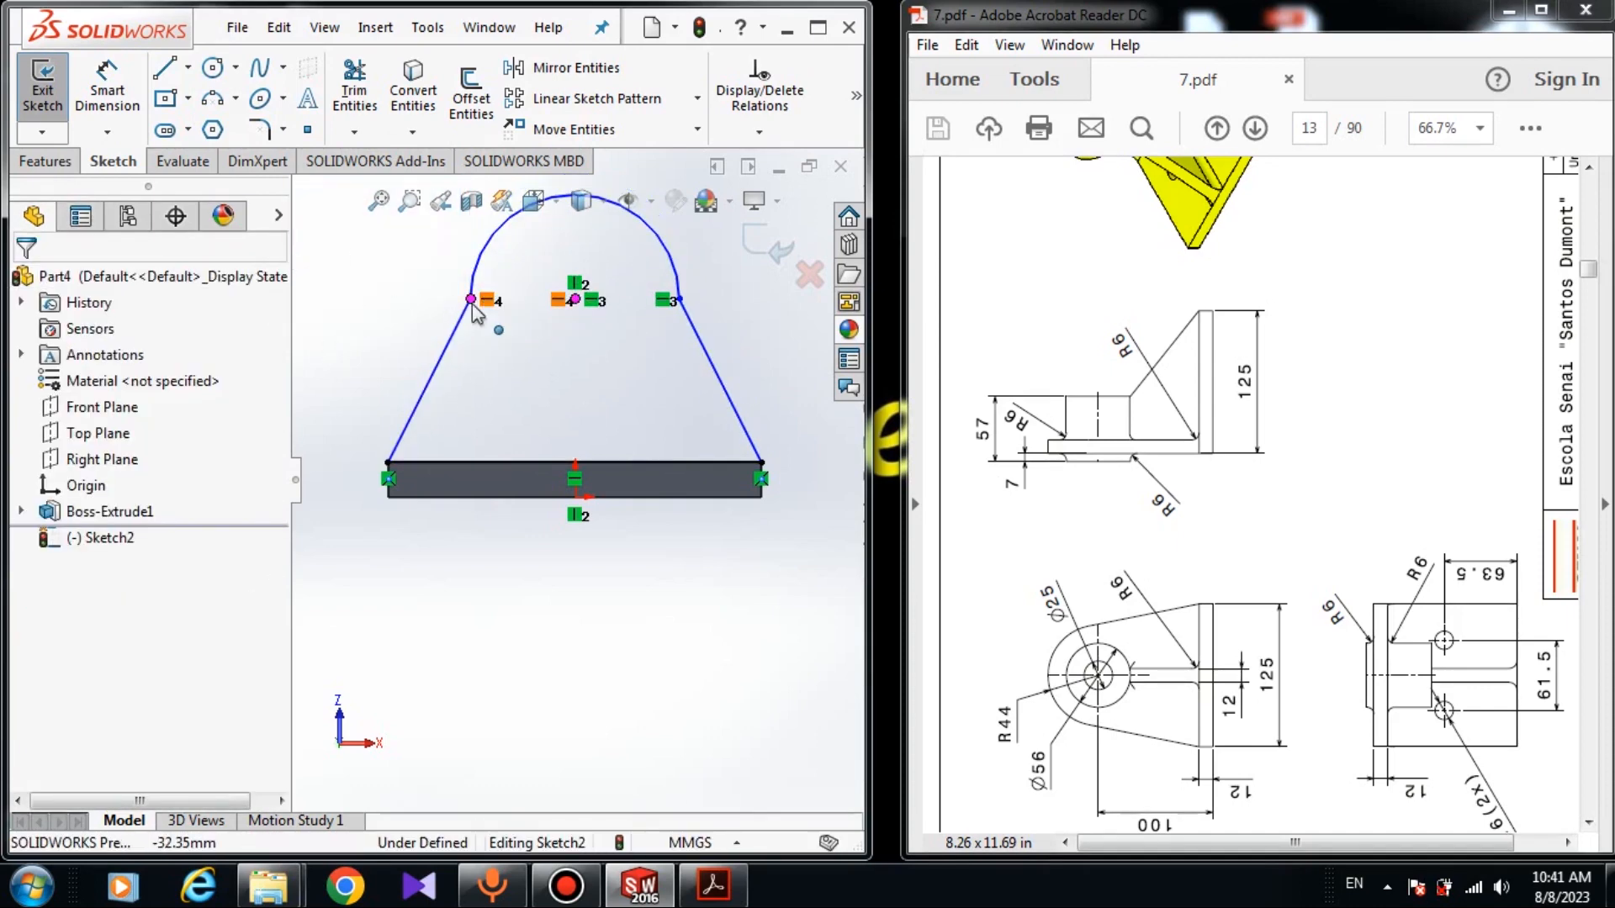
{"action": "left_click_drag", "start_coordinate": [470, 299], "coordinate": [466, 335]}
Dimension the radius of the profile's arc to 44 mm
{"action": "left_click", "coordinate": [144, 101]}
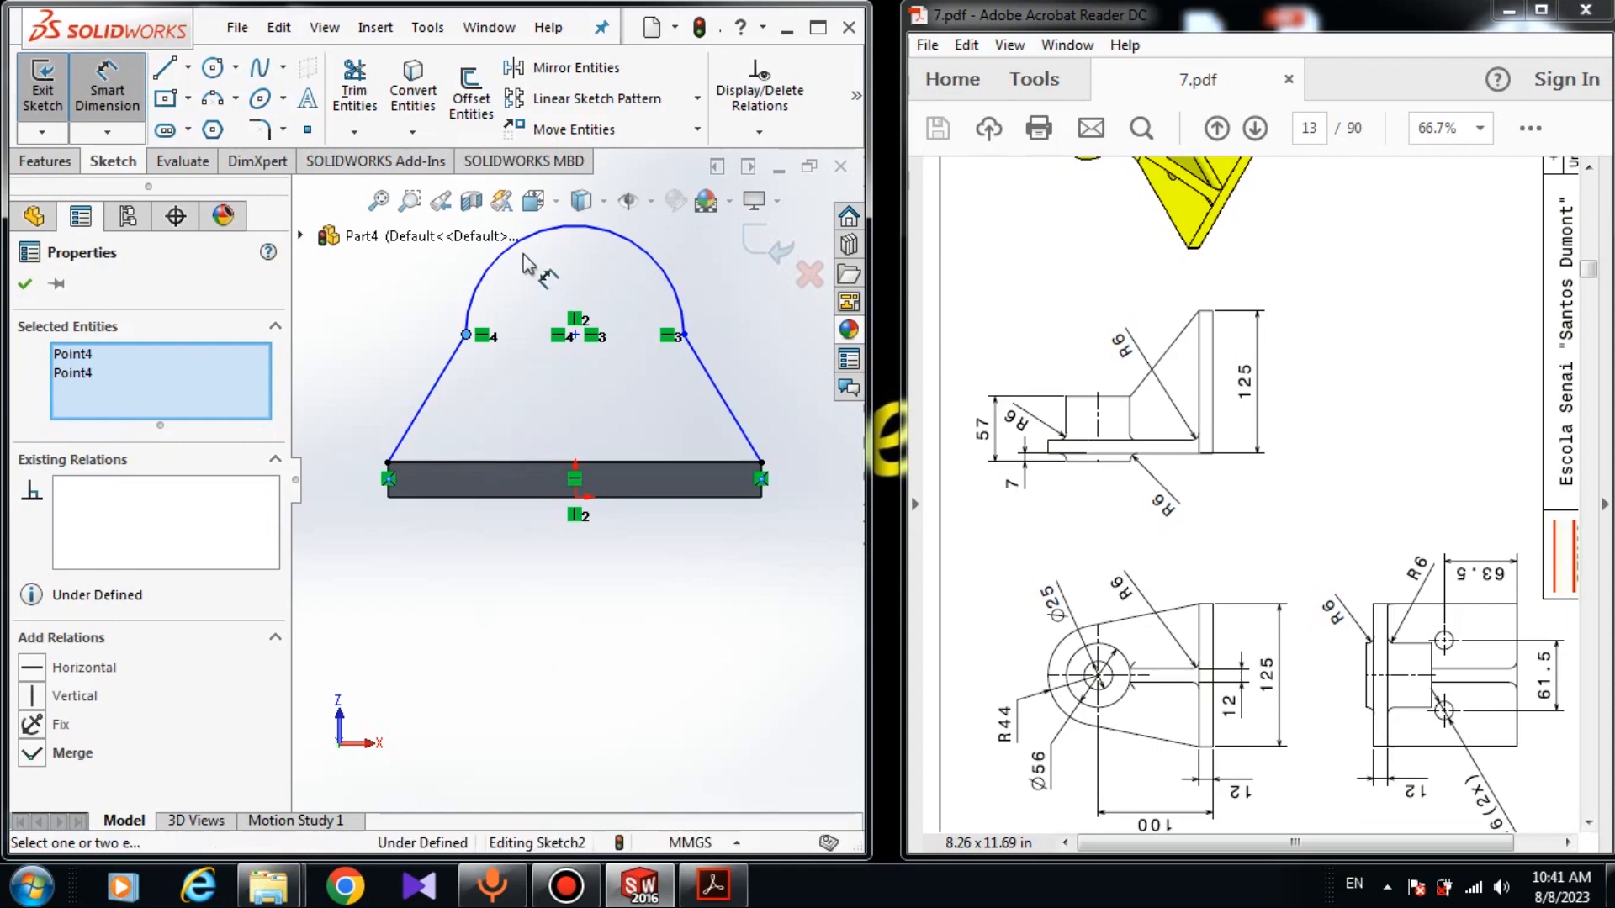
{"action": "key", "text": "f"}
{"action": "left_click", "coordinate": [25, 285]}
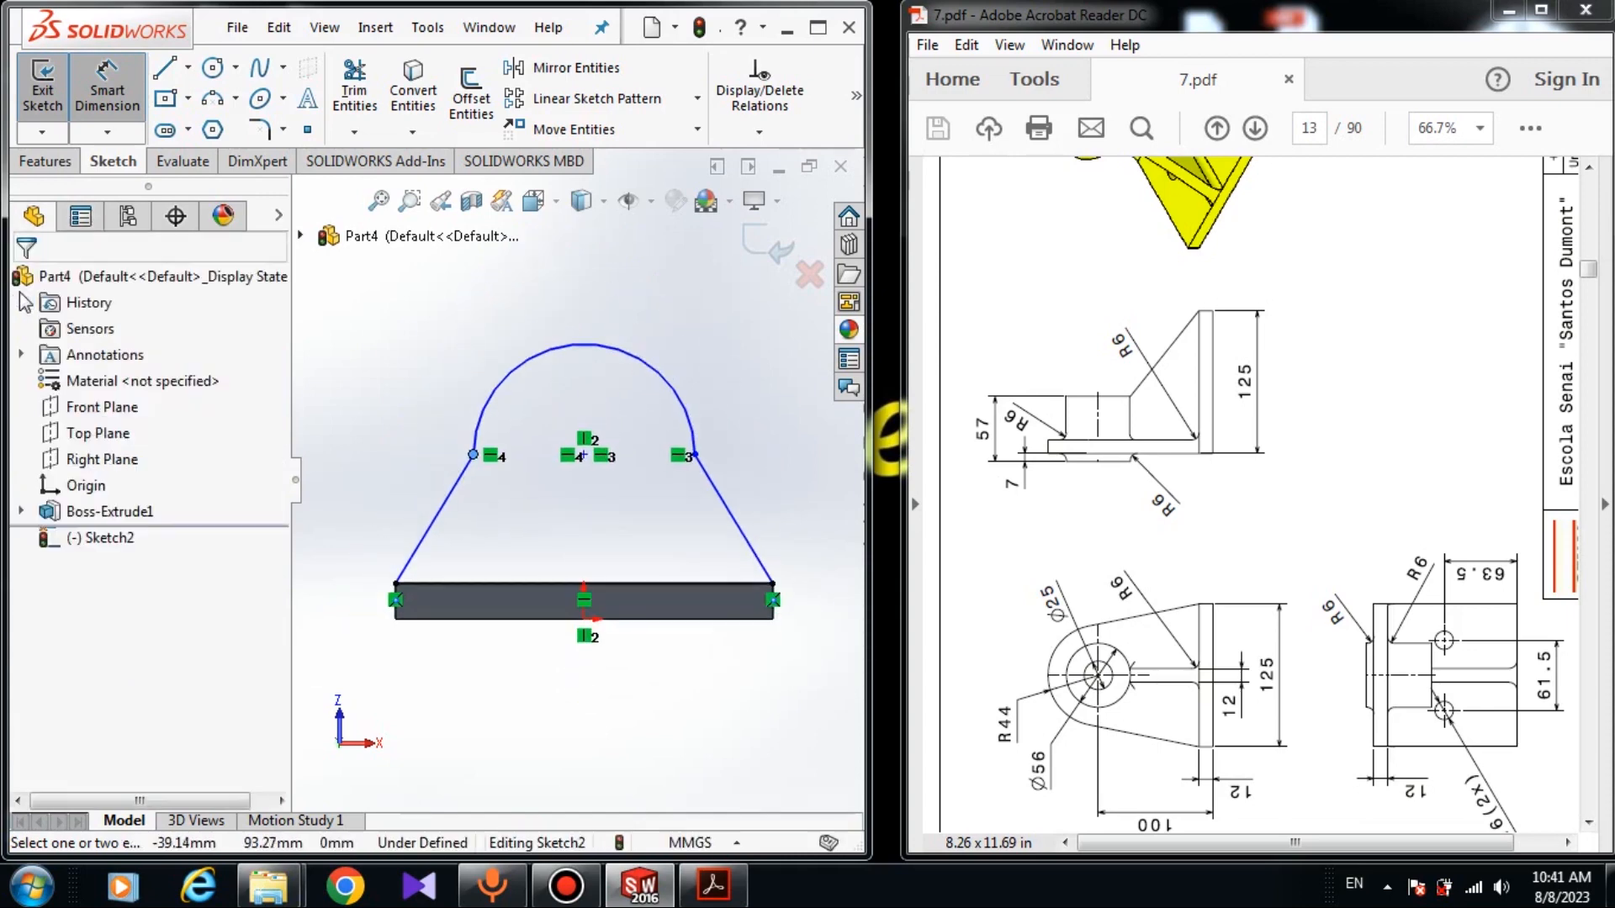
{"action": "left_click", "coordinate": [578, 346]}
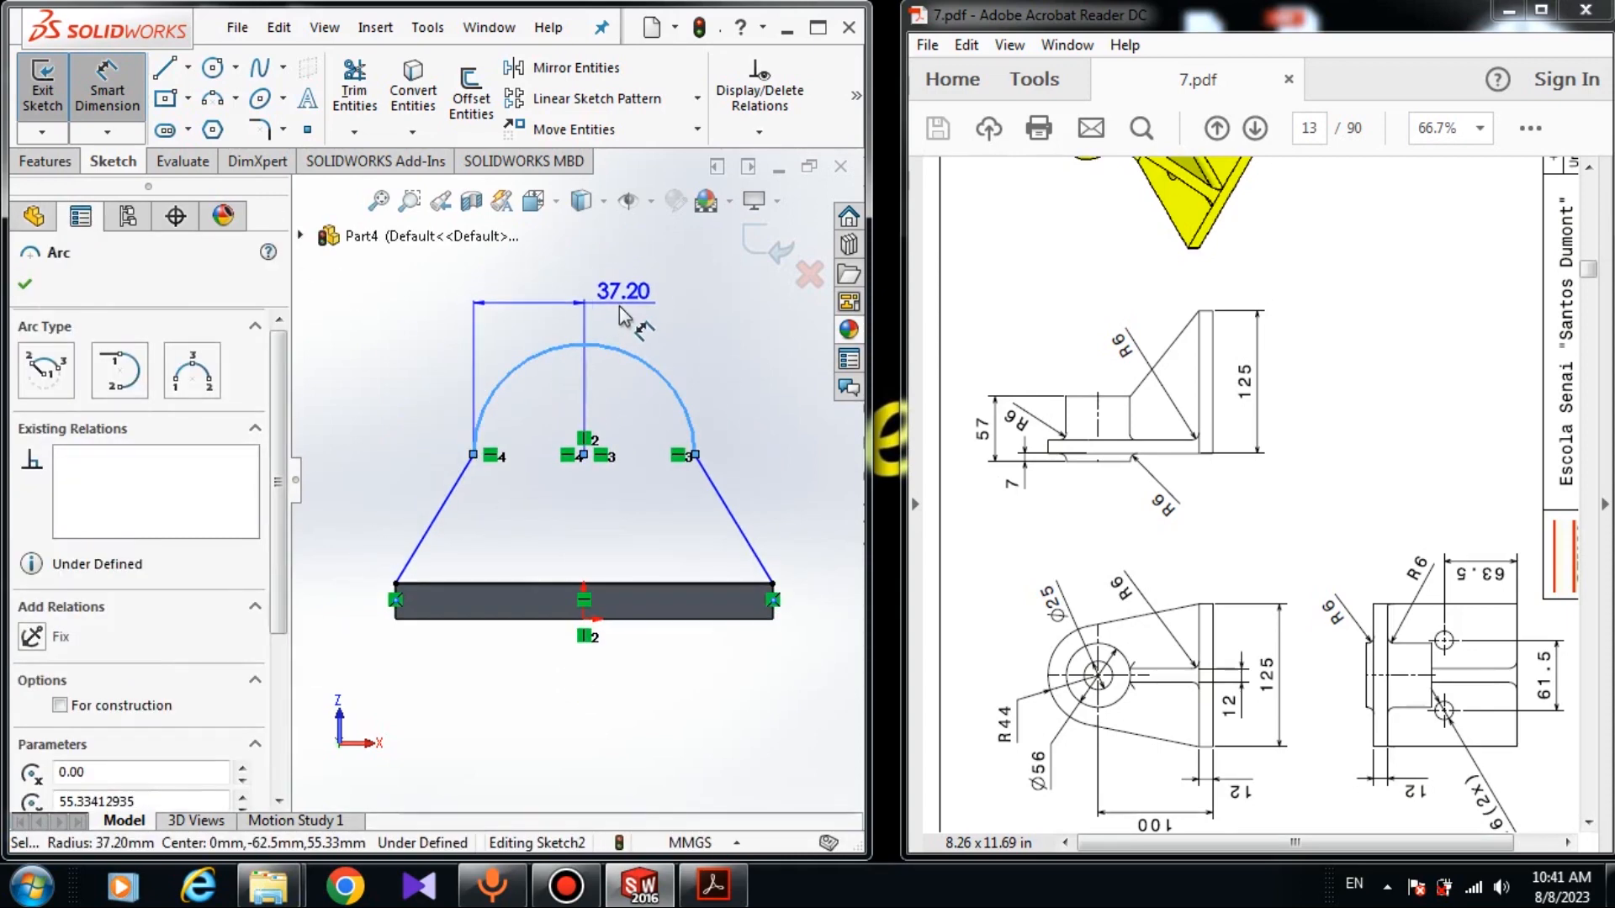
{"action": "key", "text": "Escape"}
{"action": "right_click_drag", "start_coordinate": [620, 159], "coordinate": [620, 97]}
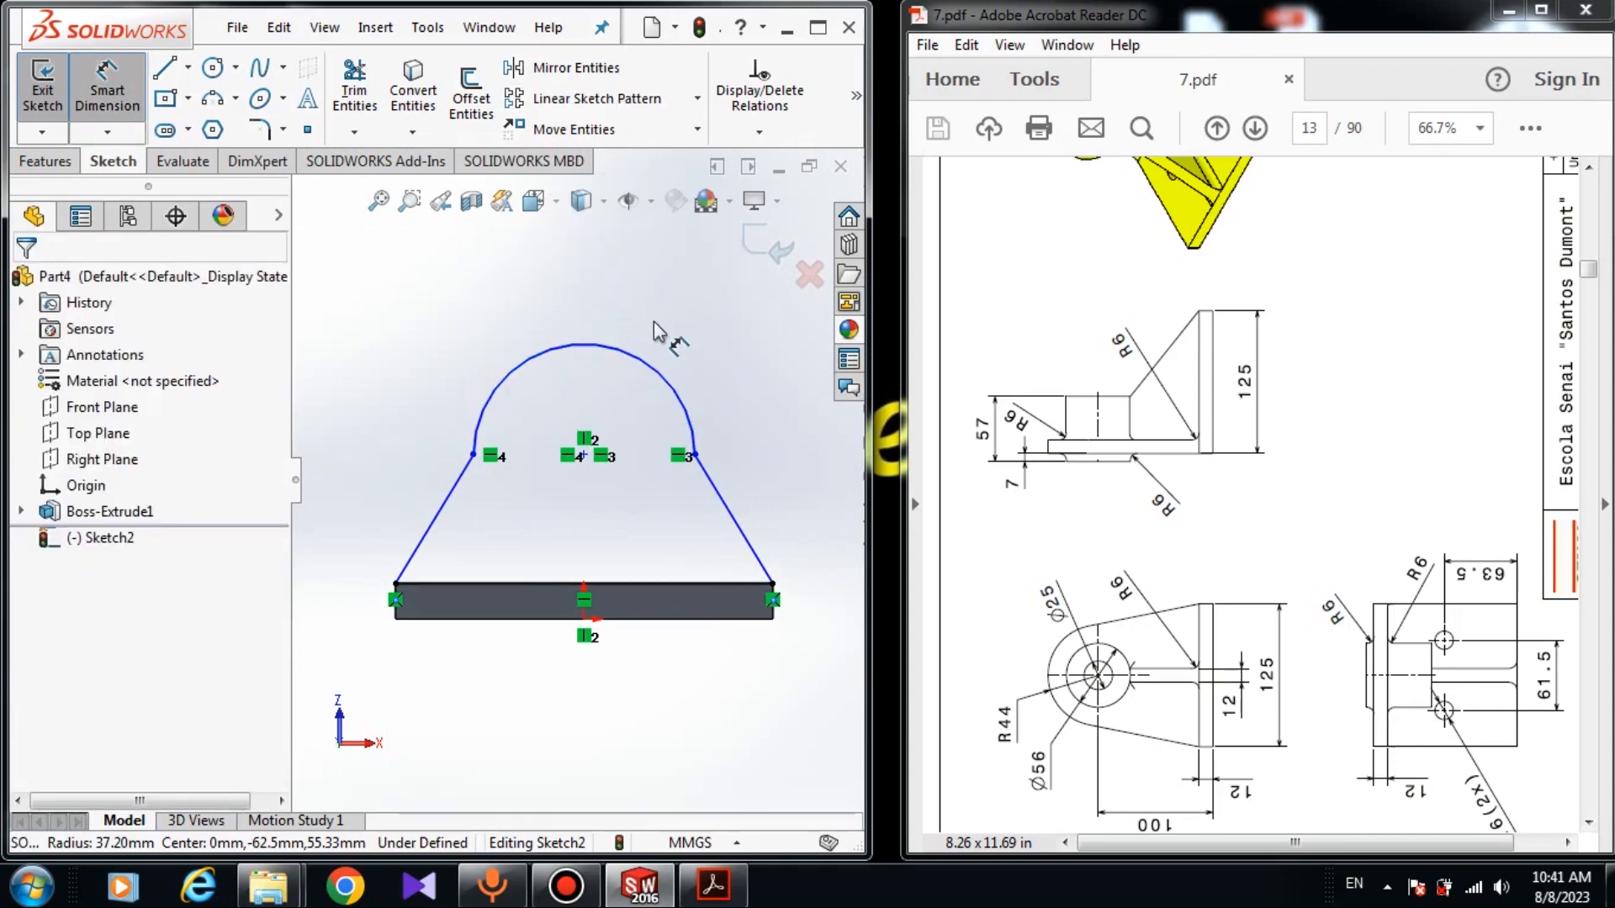
{"action": "left_click", "coordinate": [644, 370]}
{"action": "left_click", "coordinate": [666, 336]}
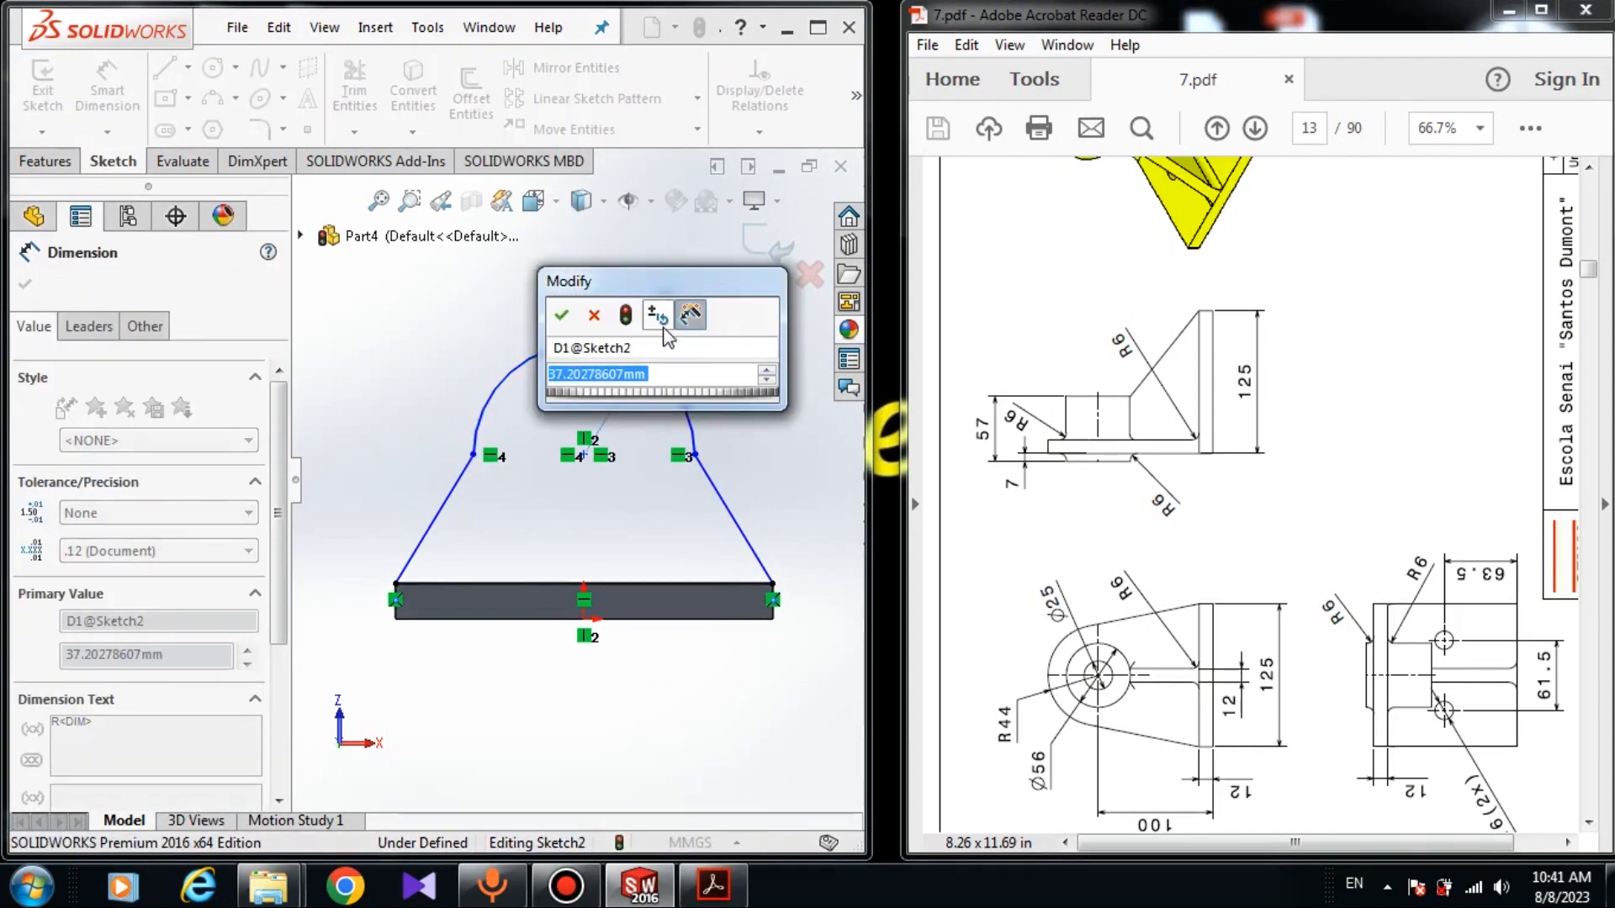
{"action": "type", "text": "44"}
{"action": "key", "text": "Return"}
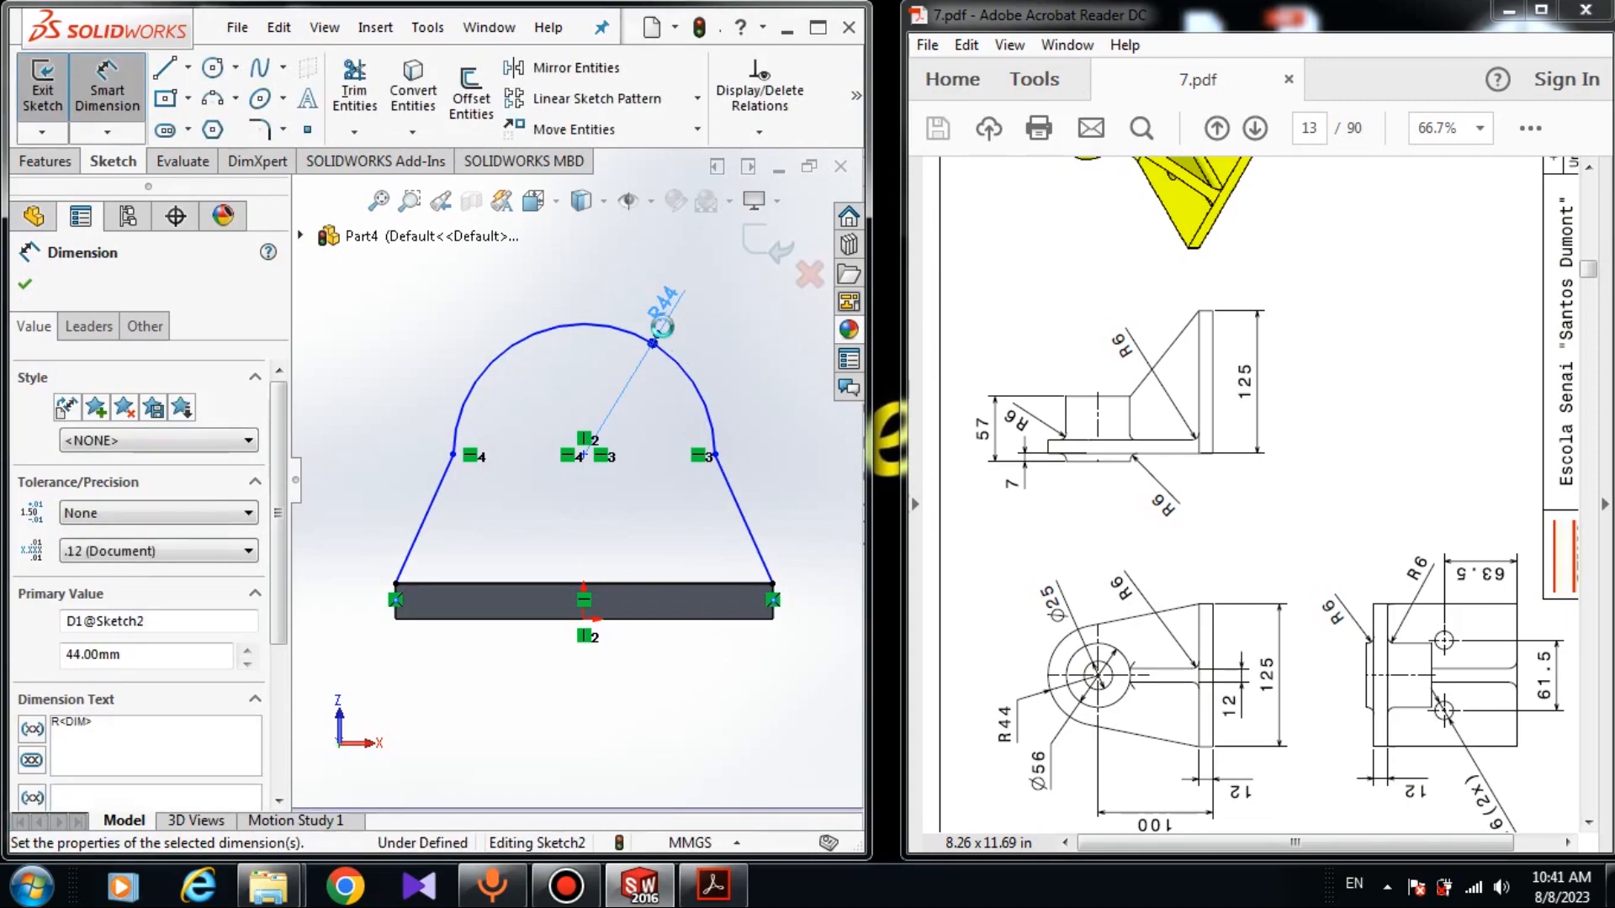
Dimension the vertical distance from the origin to the arc's center as 100 mm
{"action": "left_click", "coordinate": [515, 723]}
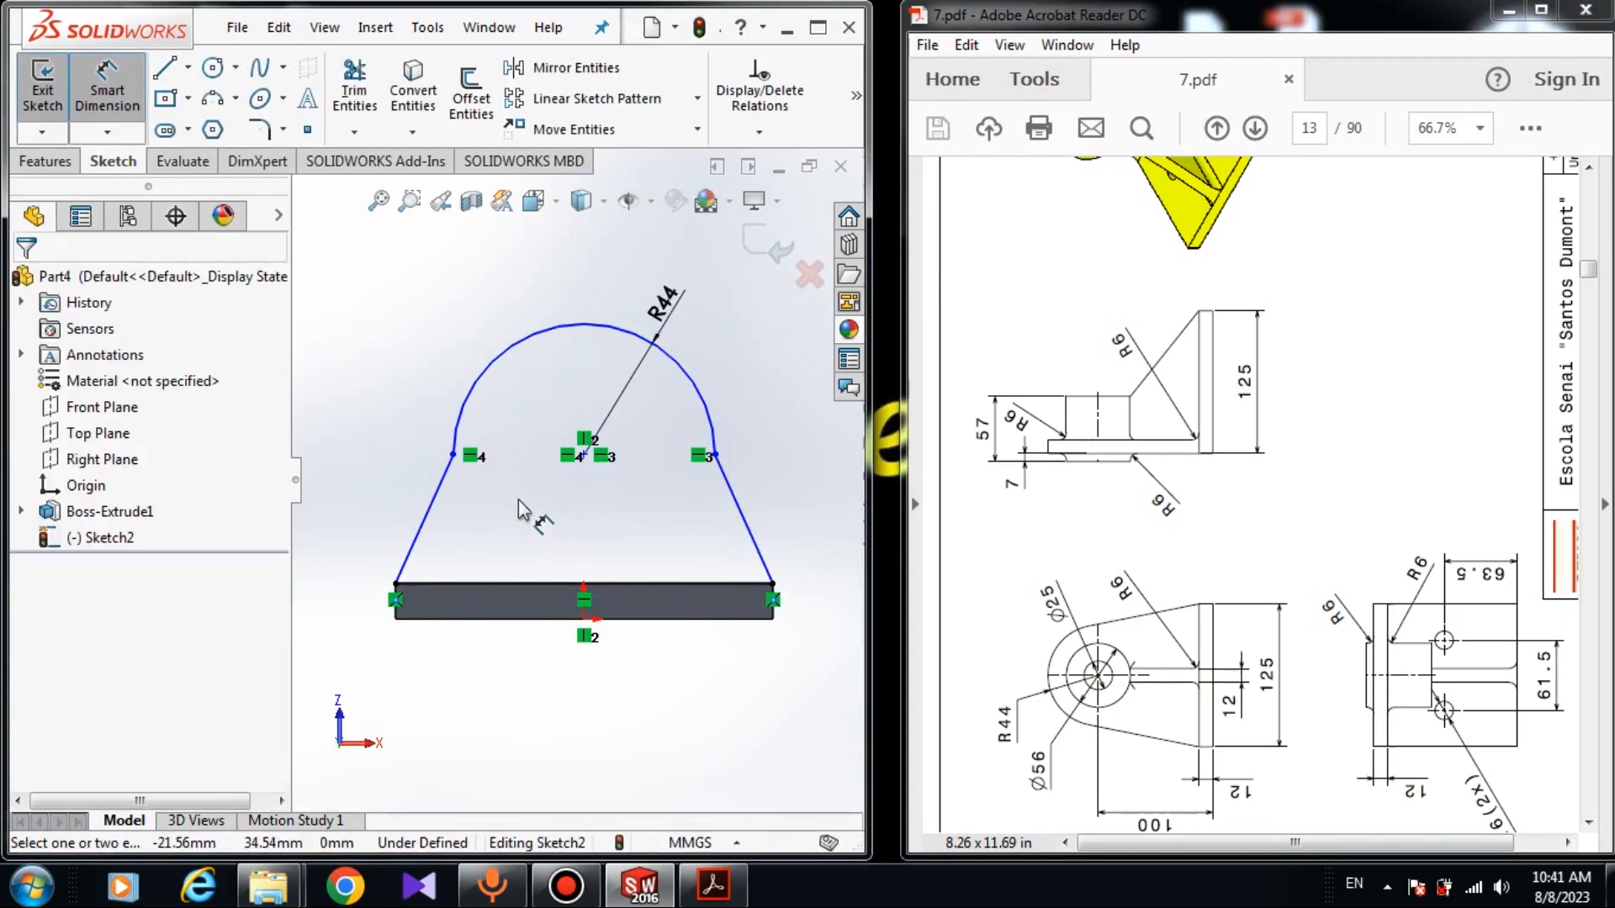
{"action": "left_click", "coordinate": [583, 455]}
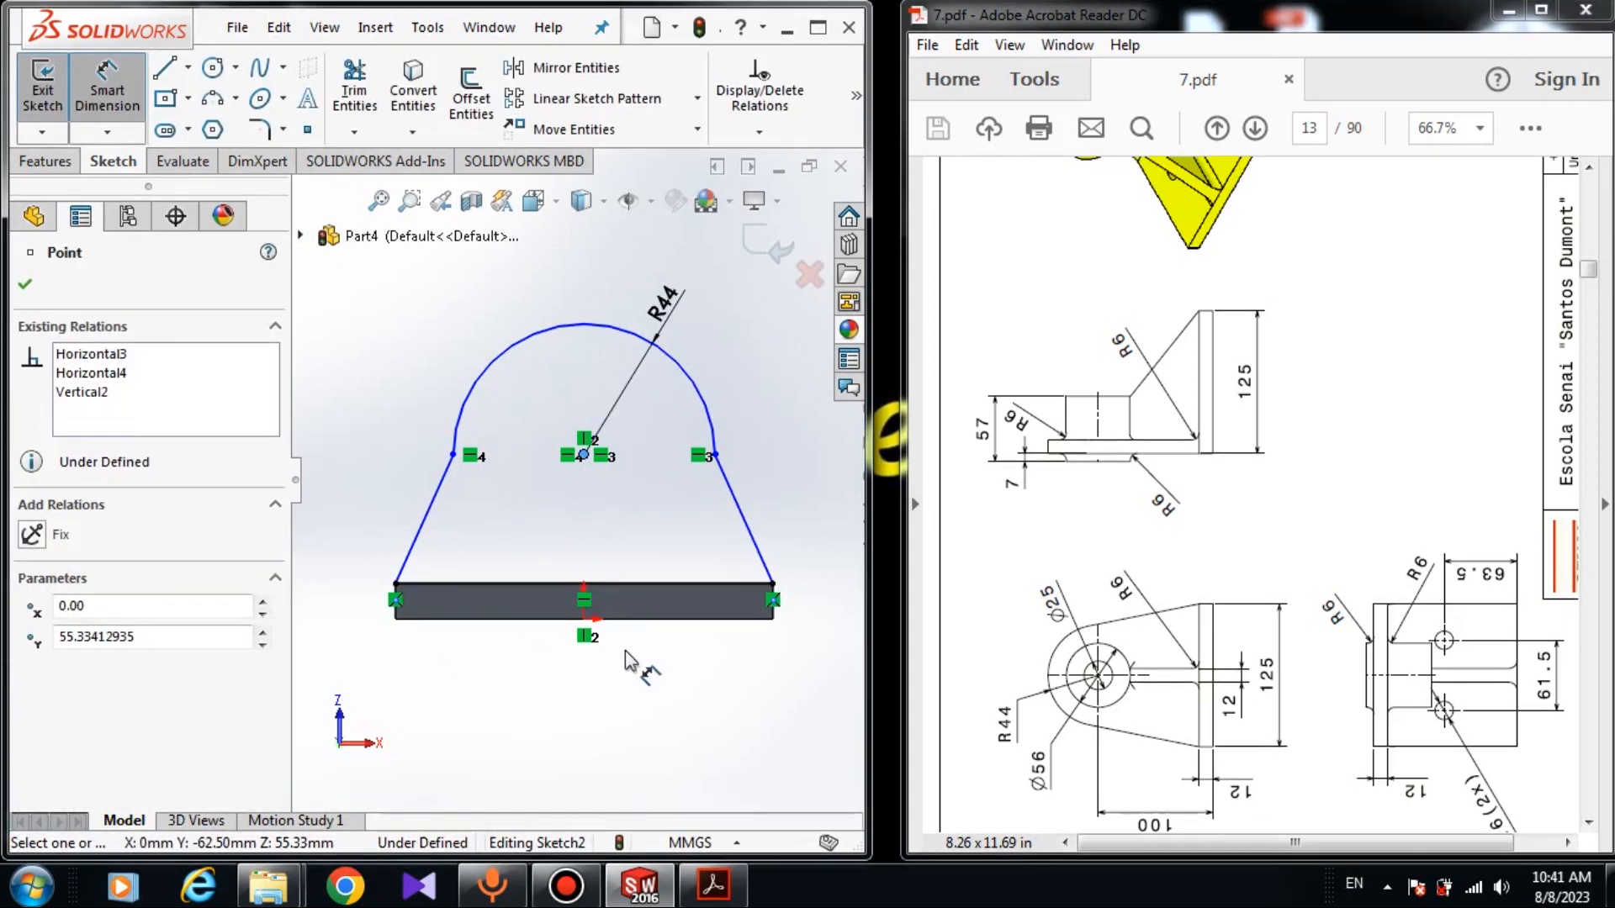
{"action": "left_click", "coordinate": [584, 620]}
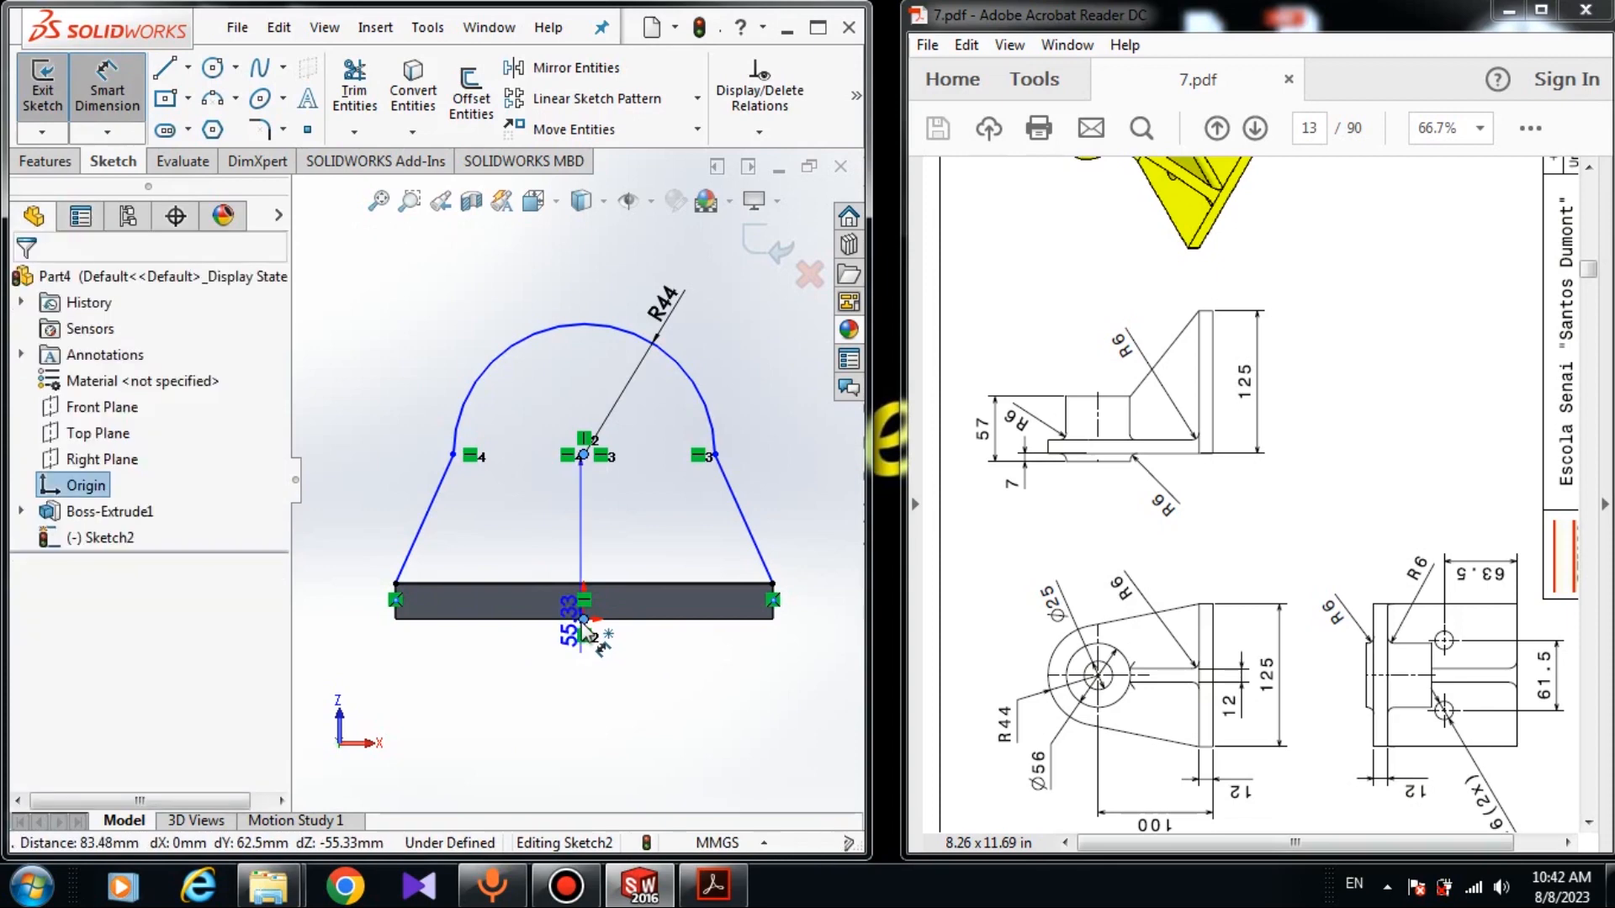
{"action": "scroll", "coordinate": [606, 648], "scroll_direction": "up", "scroll_amount": 2}
{"action": "left_click", "coordinate": [791, 542]}
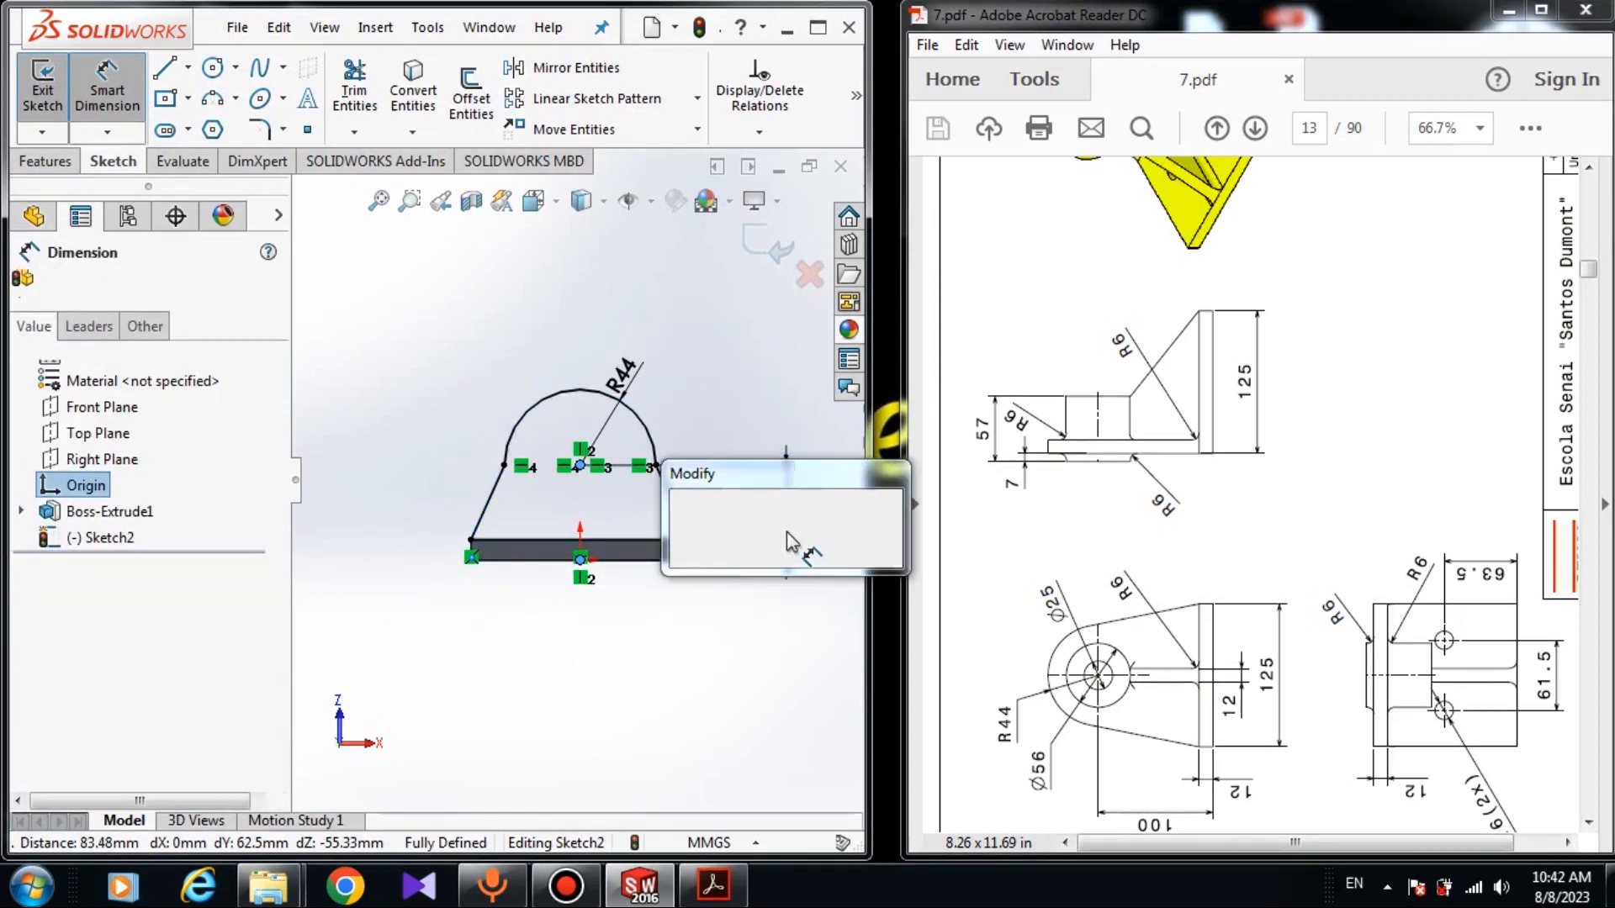
{"action": "key", "text": "Return"}
{"action": "type", "text": "100"}
{"action": "key", "text": "Return"}
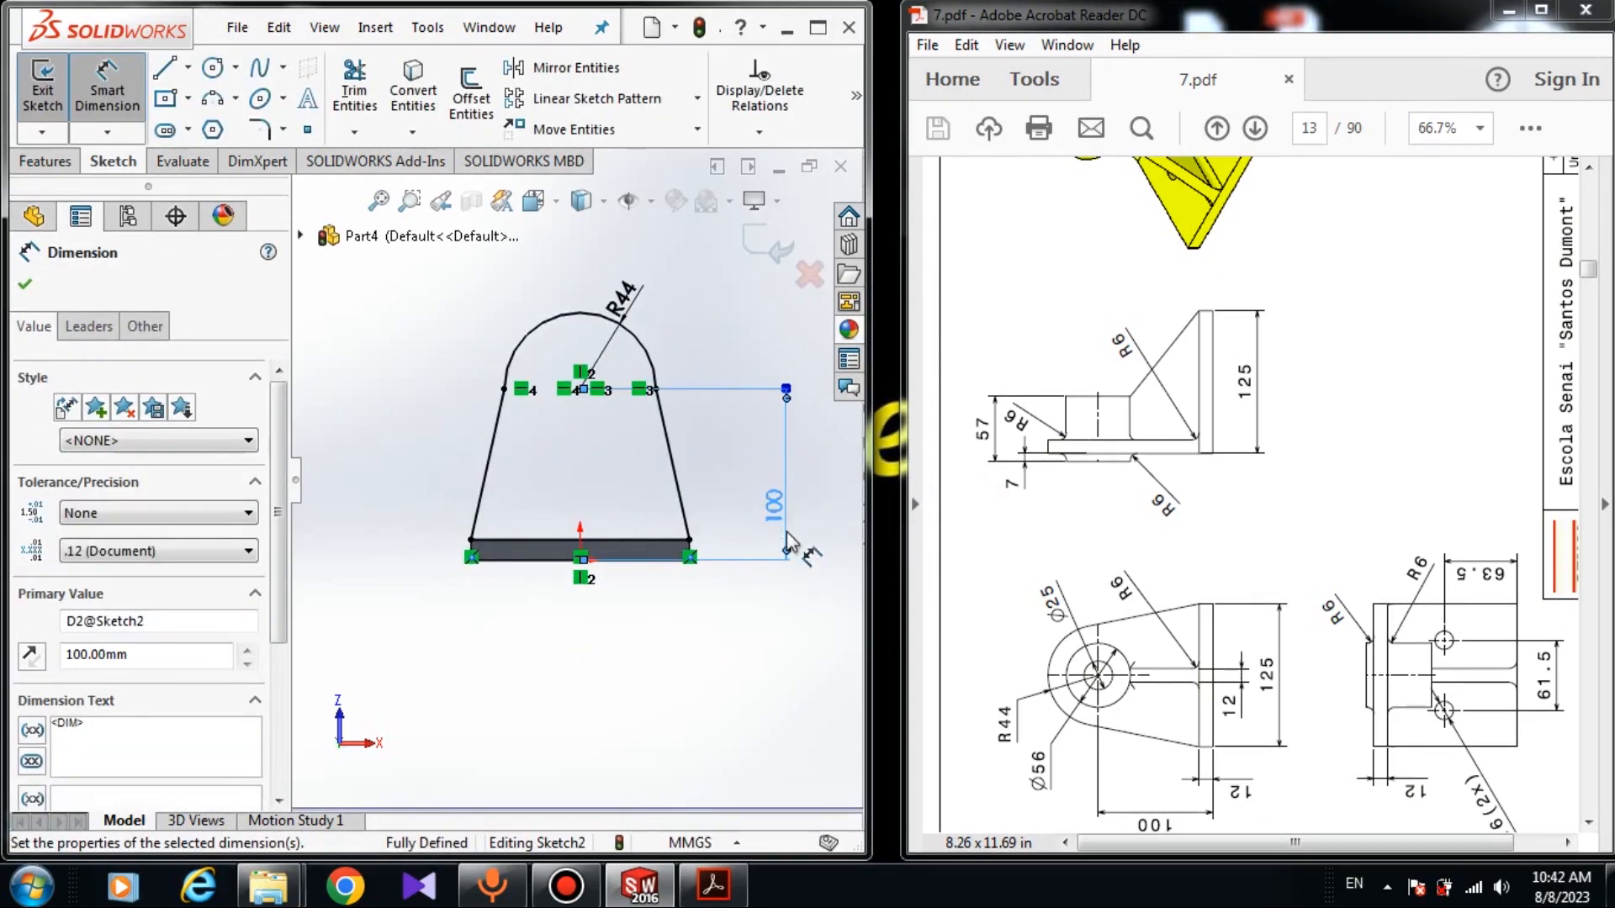
{"action": "key", "text": "Escape"}
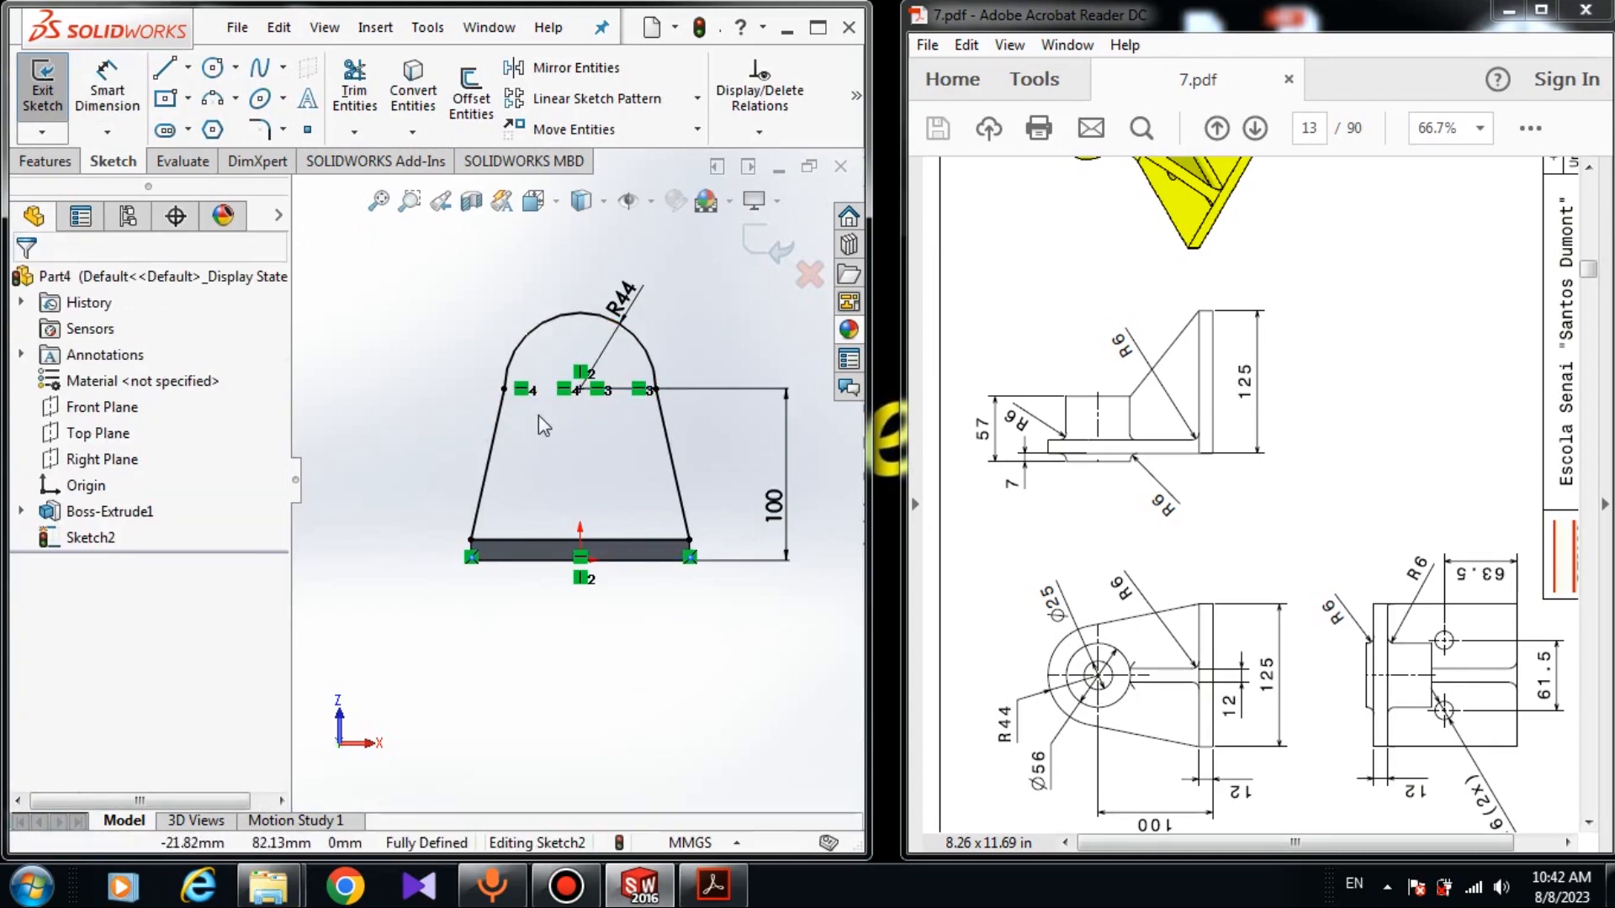
Extrude the rounded flange profile to a blind depth of 12 mm, reversed toward the base plate and merged with it
{"action": "left_click", "coordinate": [504, 389]}
{"action": "left_click", "coordinate": [471, 582]}
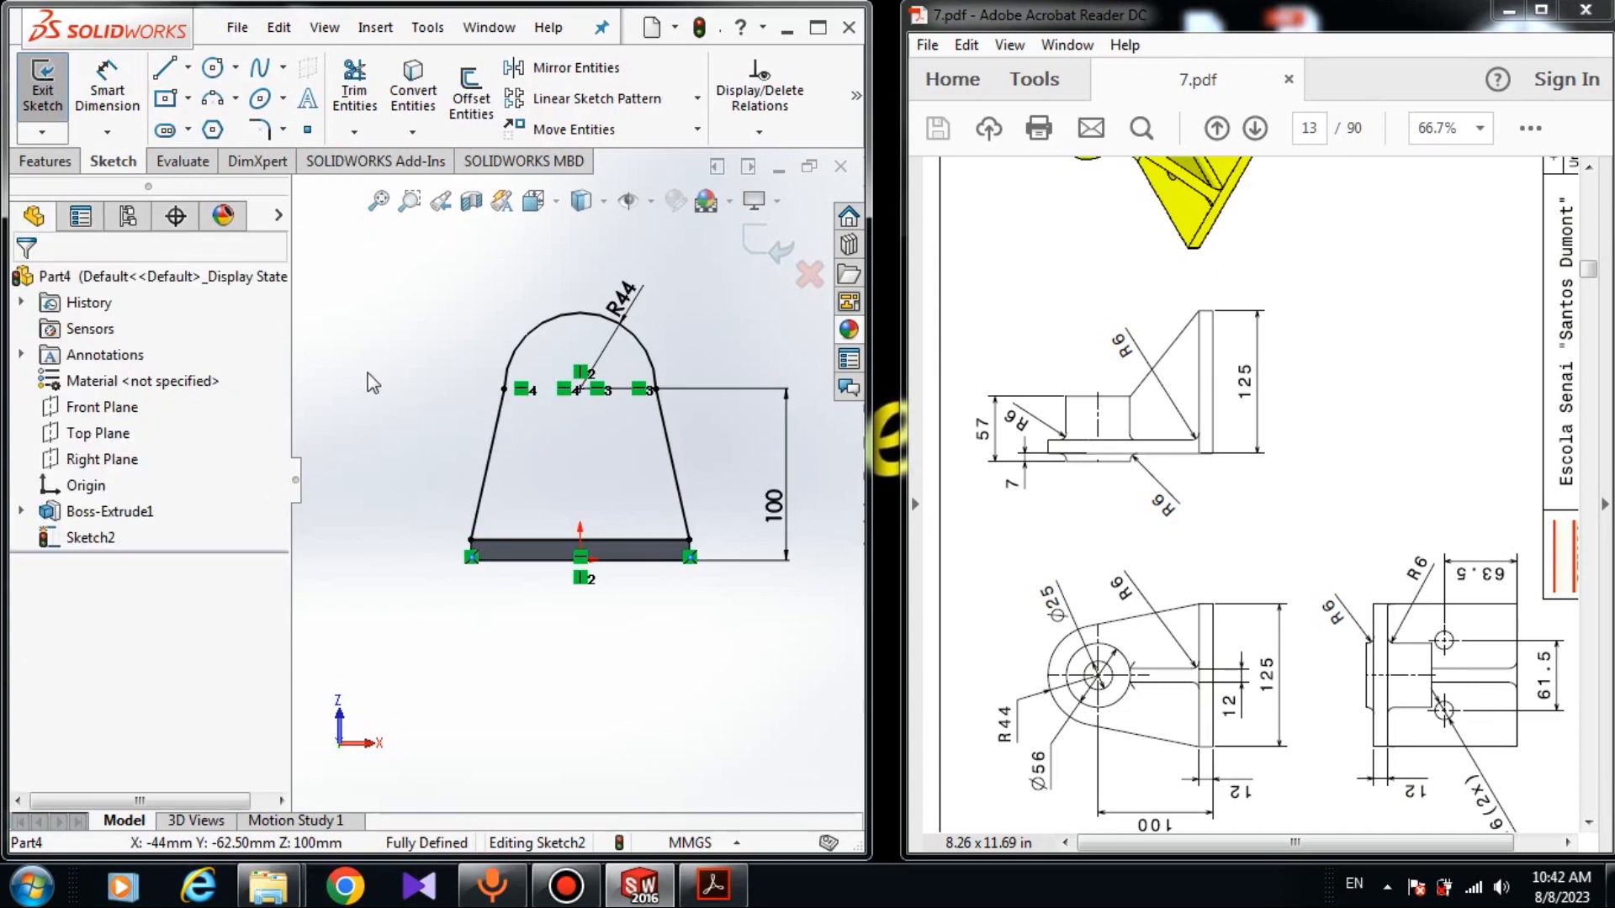
{"action": "mouse_move", "coordinate": [367, 372]}
{"action": "middle_mouse_down"}
{"action": "mouse_move", "coordinate": [677, 444]}
{"action": "mouse_move", "coordinate": [647, 450]}
{"action": "mouse_move", "coordinate": [645, 407]}
{"action": "mouse_move", "coordinate": [727, 483]}
{"action": "mouse_move", "coordinate": [715, 471]}
{"action": "mouse_move", "coordinate": [775, 471]}
{"action": "mouse_move", "coordinate": [678, 411]}
{"action": "mouse_move", "coordinate": [730, 460]}
{"action": "mouse_move", "coordinate": [715, 446]}
{"action": "middle_mouse_up"}
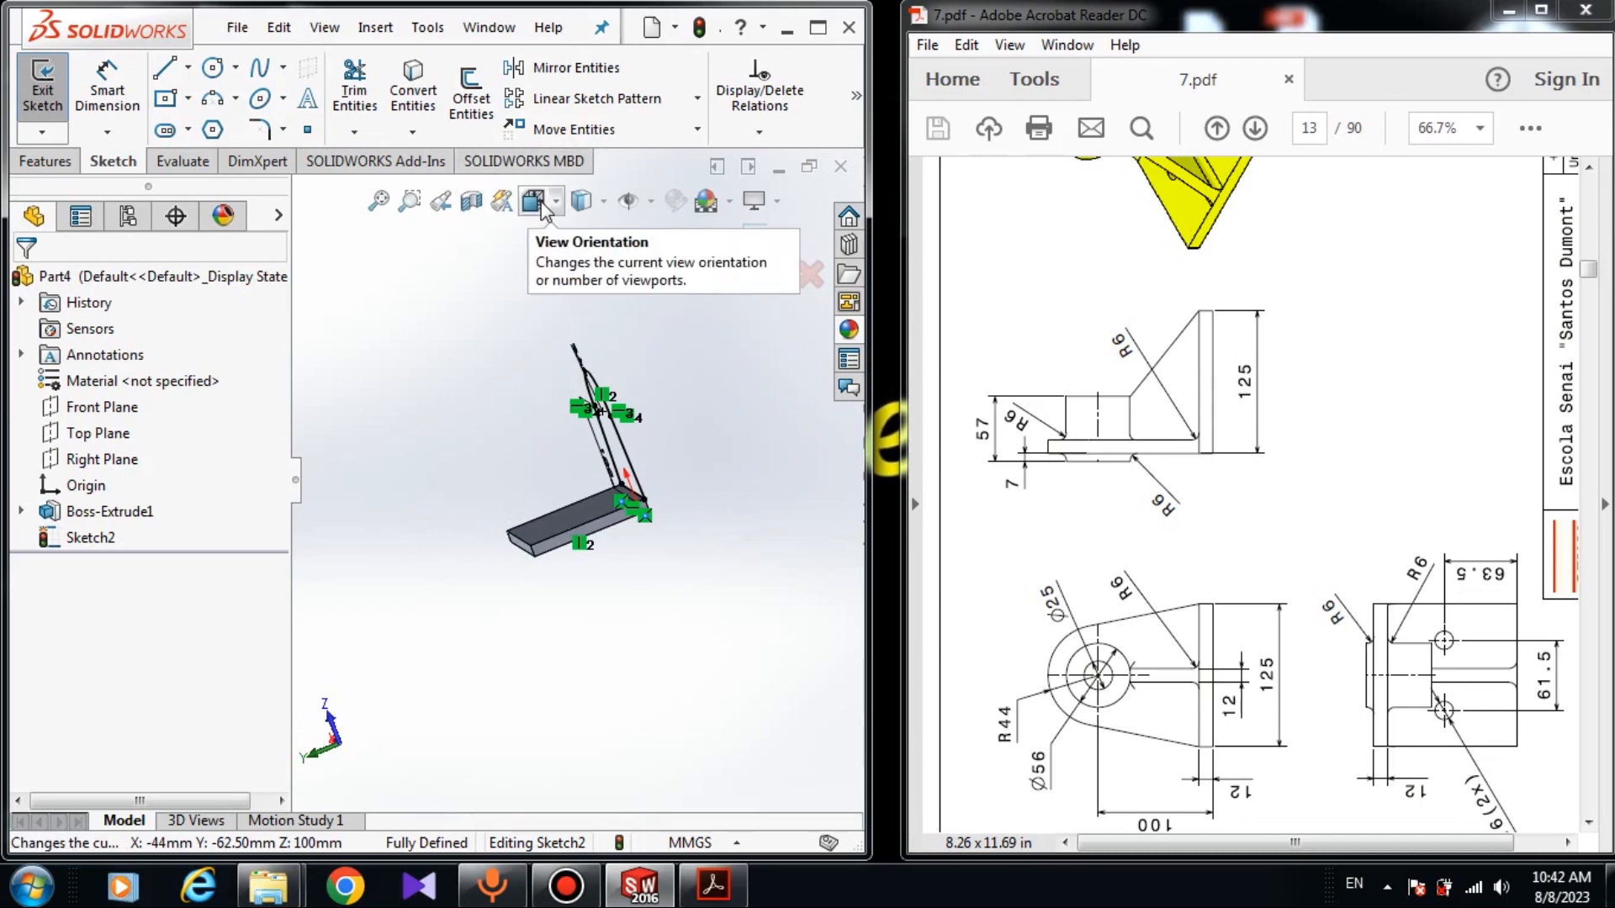
{"action": "left_click", "coordinate": [541, 208]}
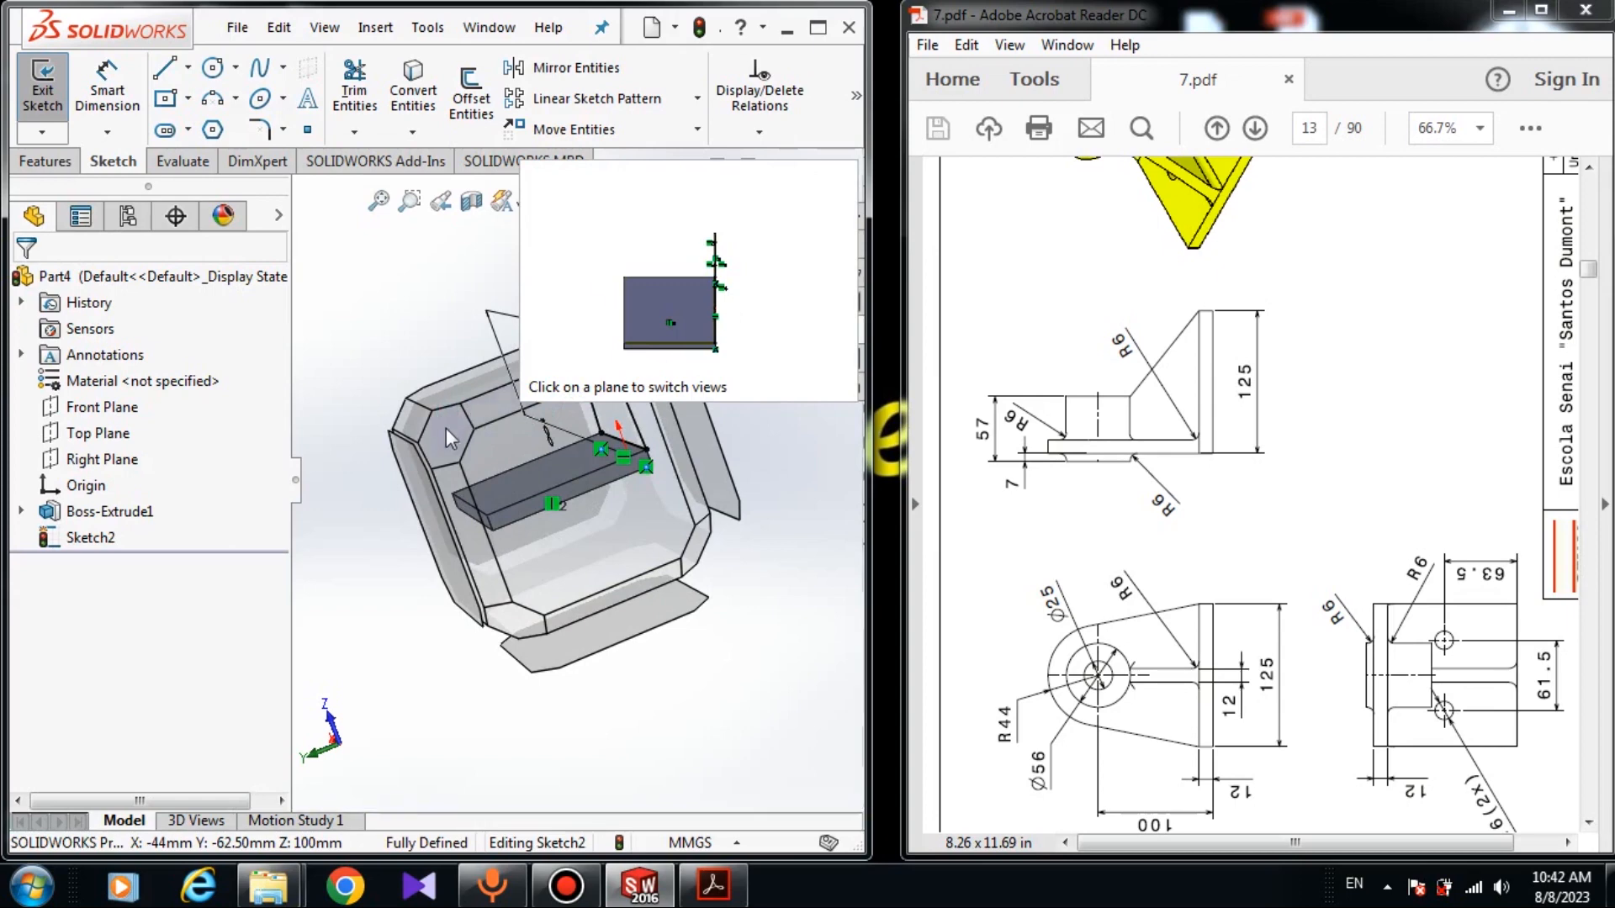
{"action": "left_click", "coordinate": [451, 437]}
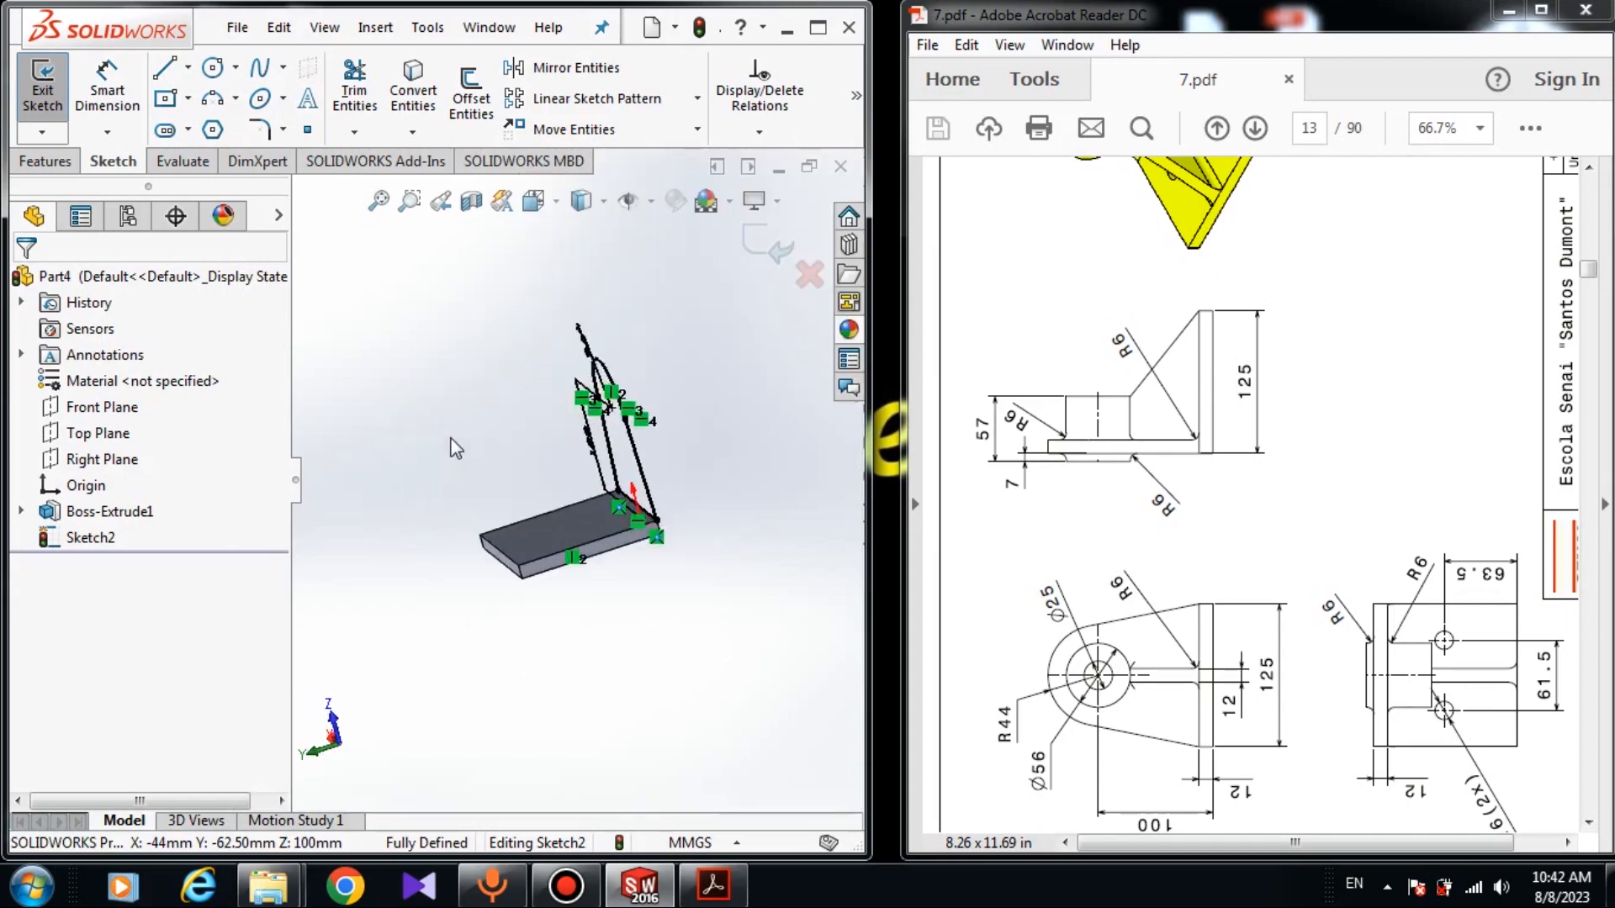
{"action": "left_click", "coordinate": [49, 163]}
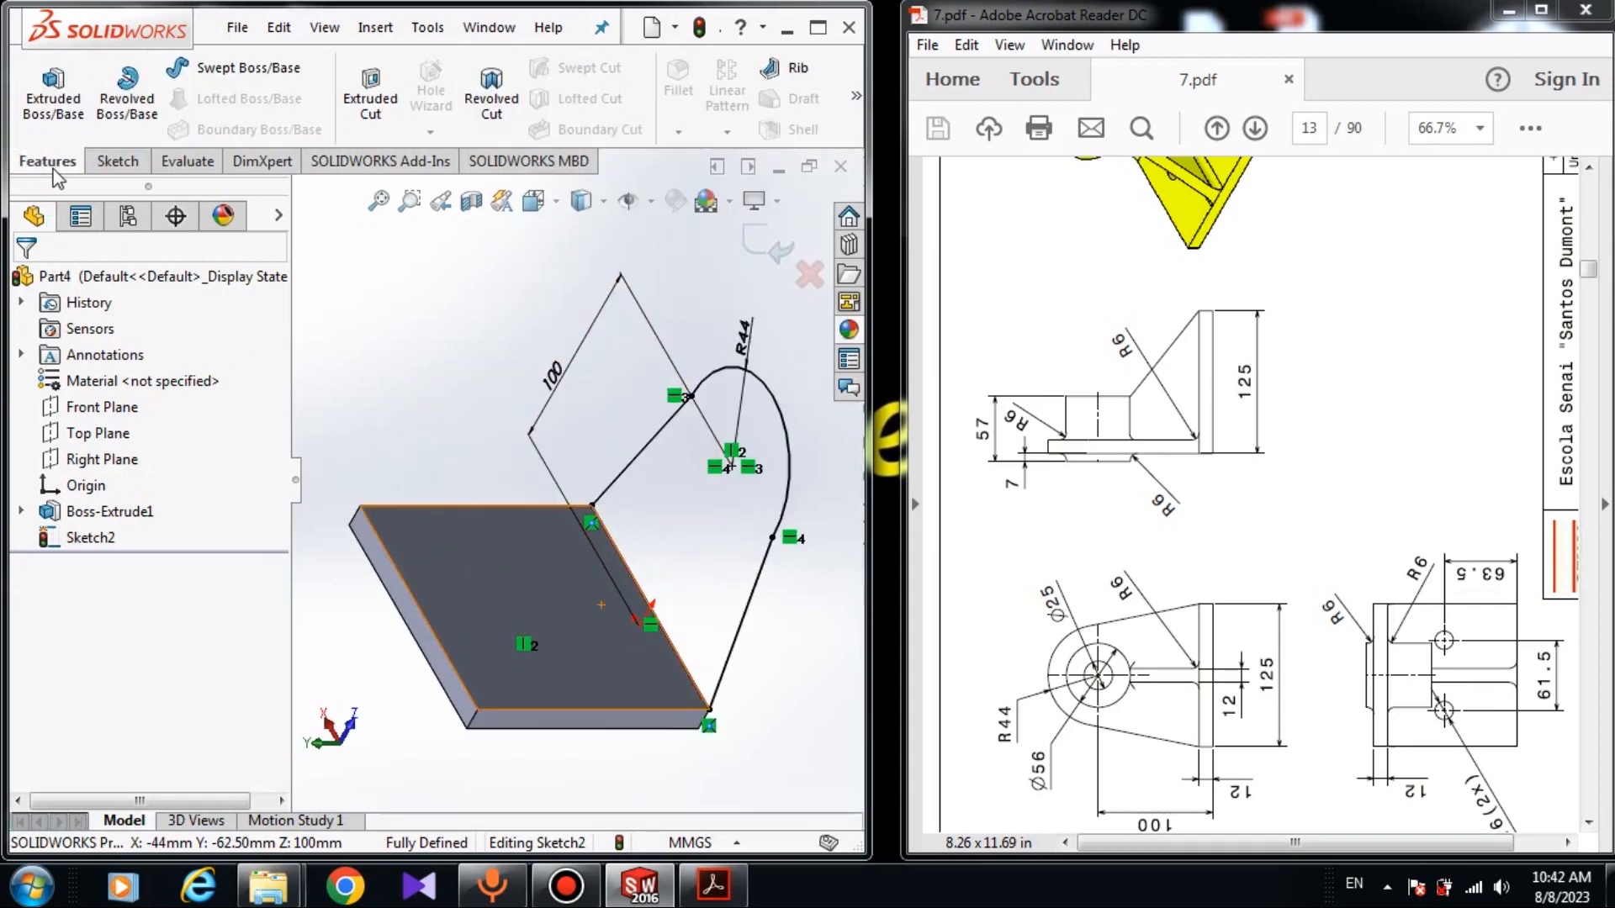
{"action": "left_click", "coordinate": [77, 115]}
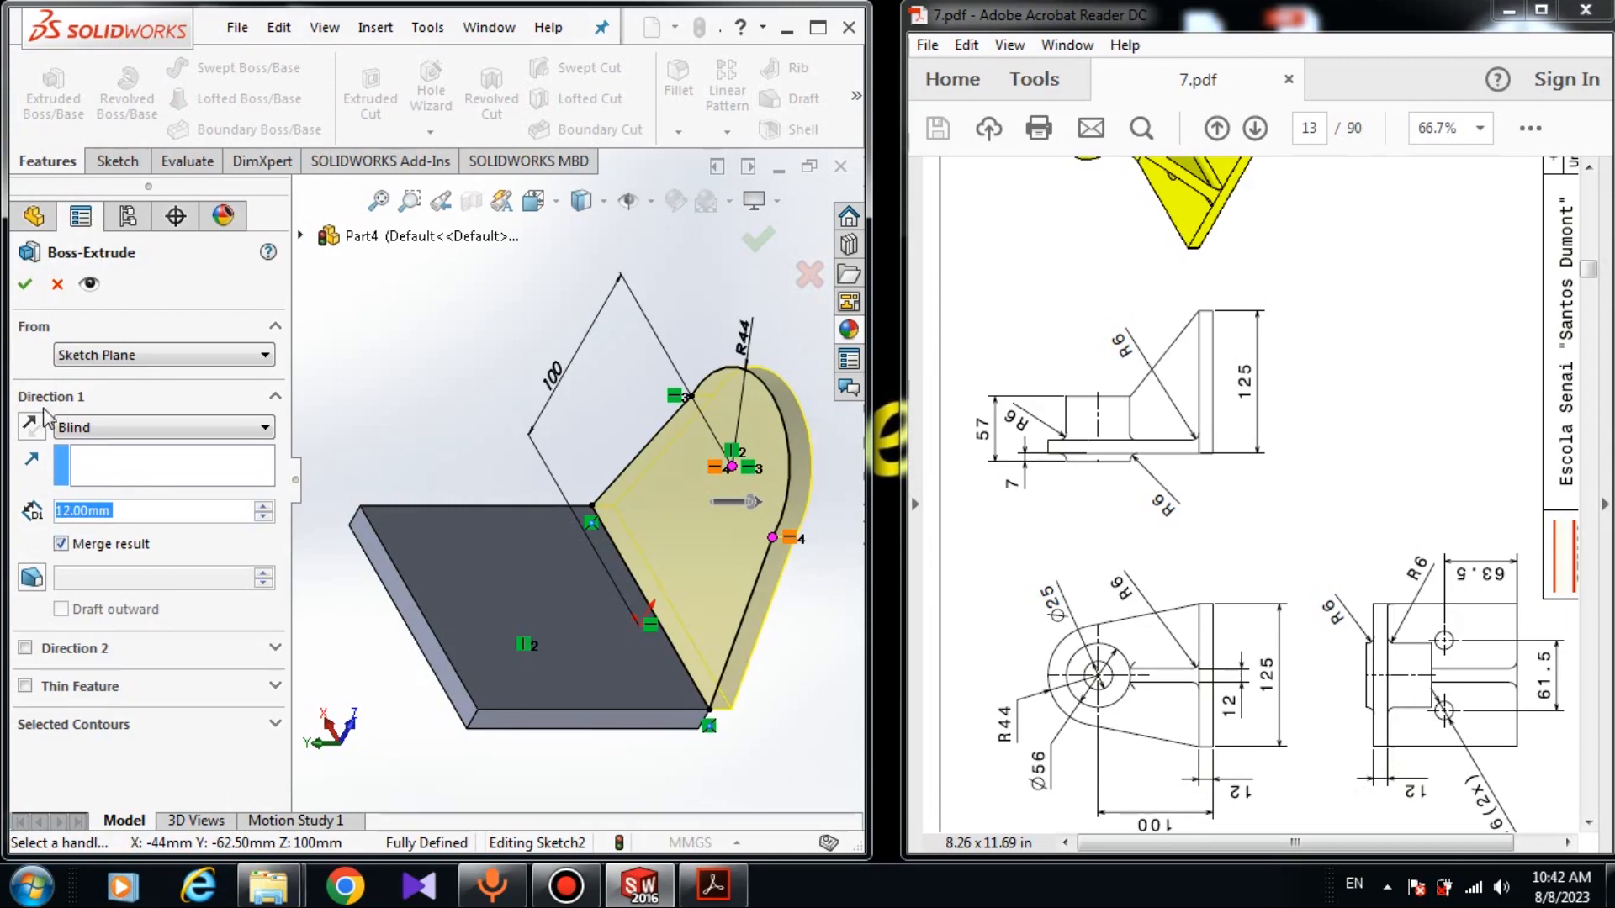
{"action": "middle_click_drag", "start_coordinate": [787, 800], "coordinate": [707, 677]}
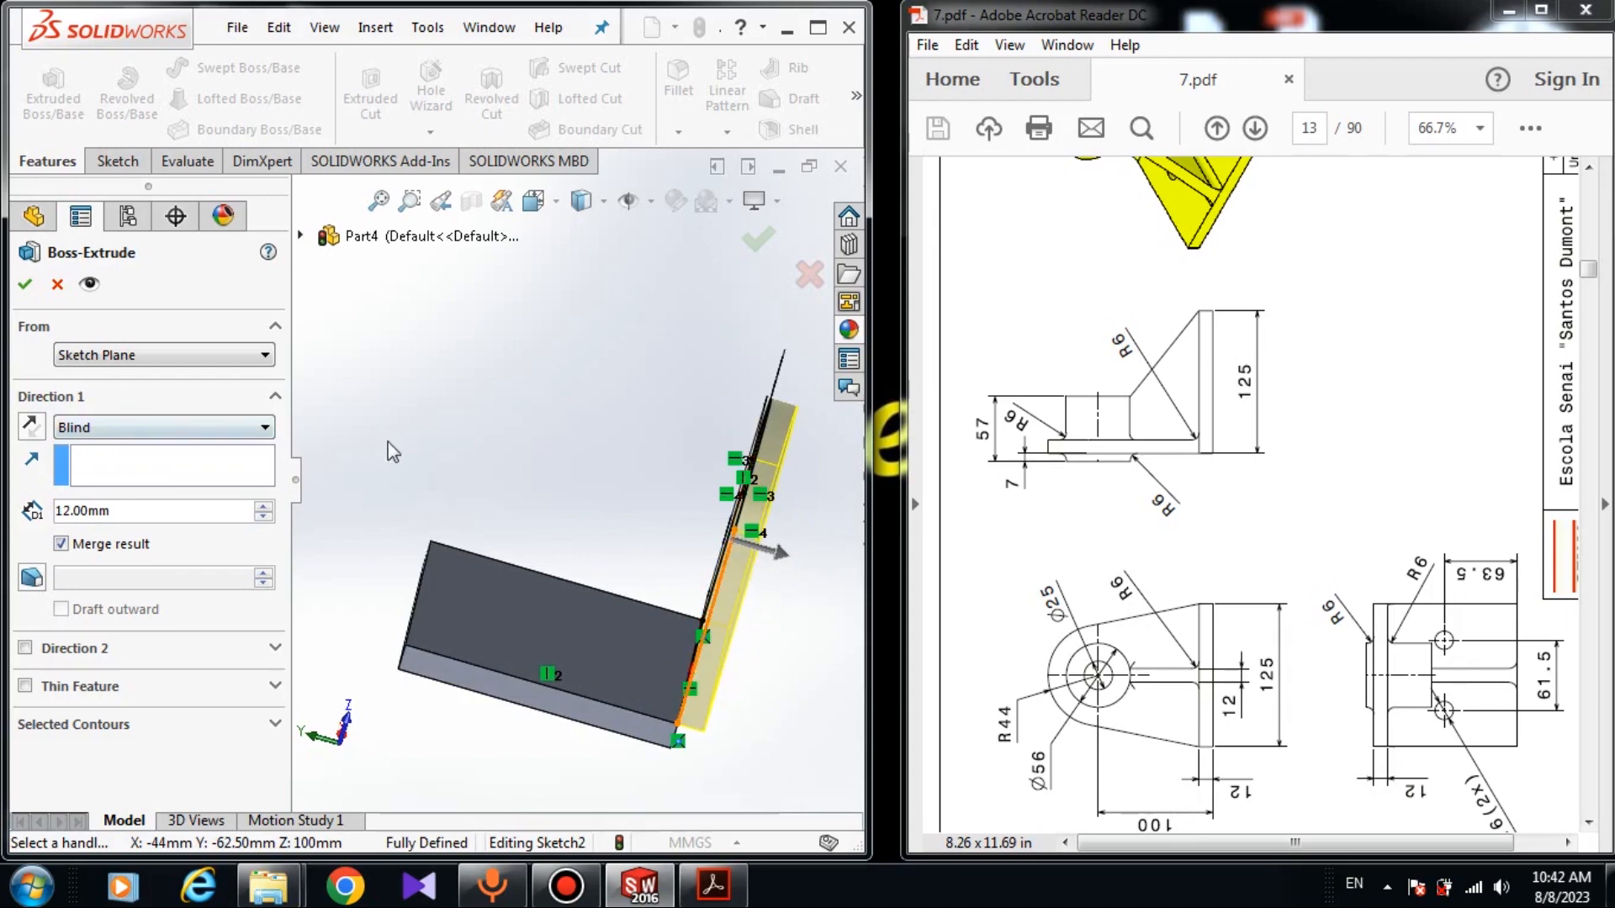
{"action": "left_click", "coordinate": [31, 427]}
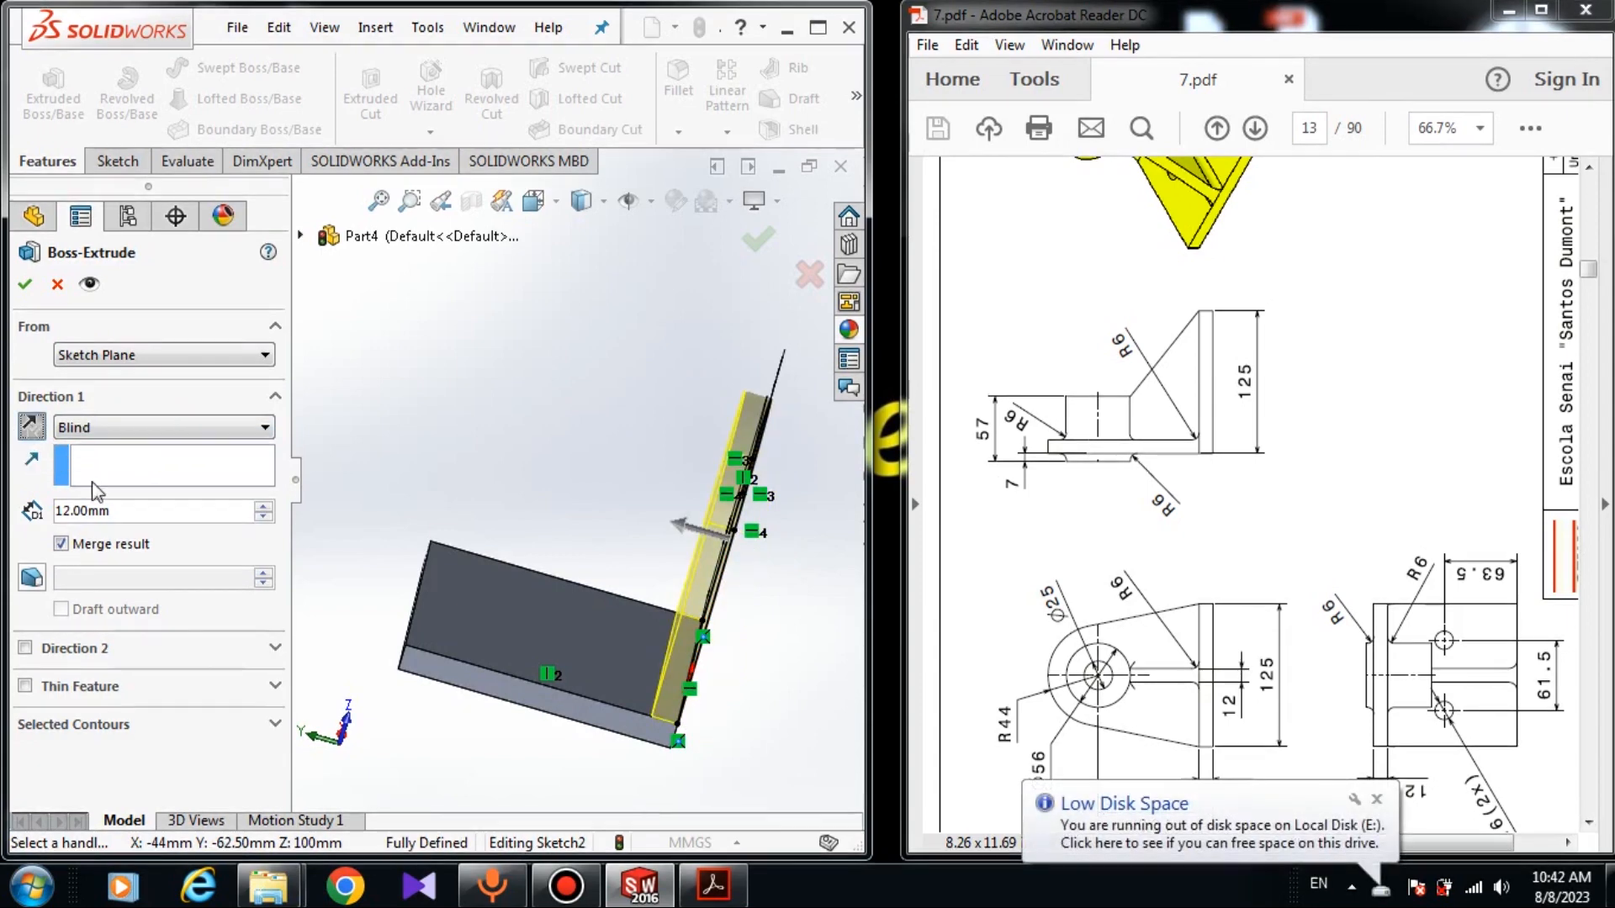
{"action": "mouse_move", "coordinate": [680, 742]}
{"action": "middle_mouse_down"}
{"action": "mouse_move", "coordinate": [681, 777]}
{"action": "mouse_move", "coordinate": [673, 767]}
{"action": "middle_mouse_up"}
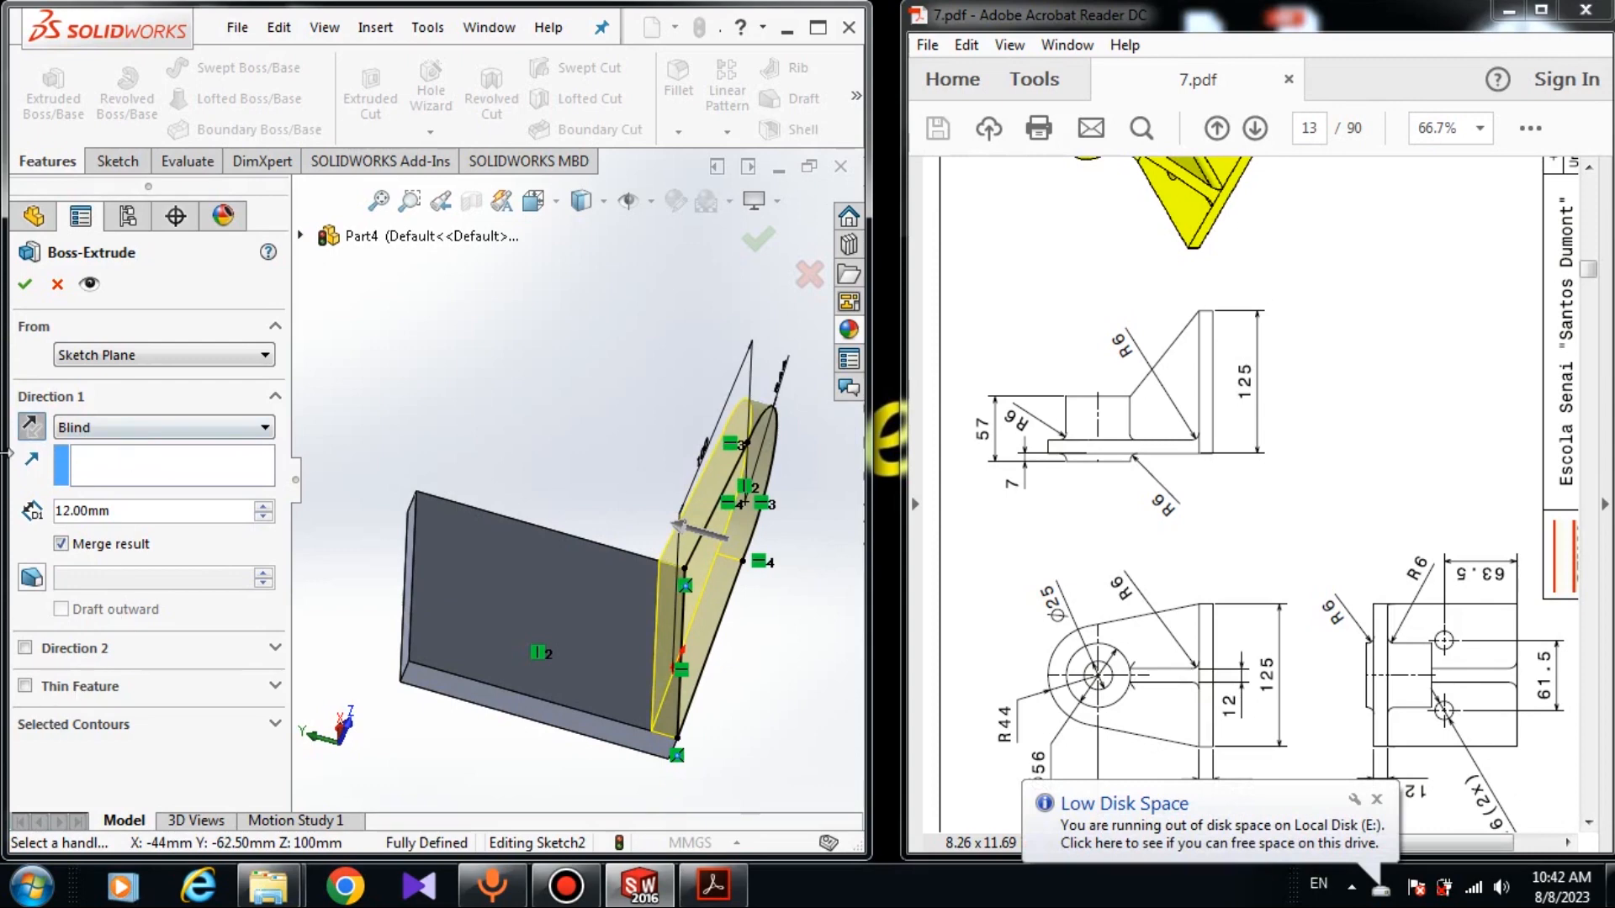
{"action": "left_click", "coordinate": [25, 284]}
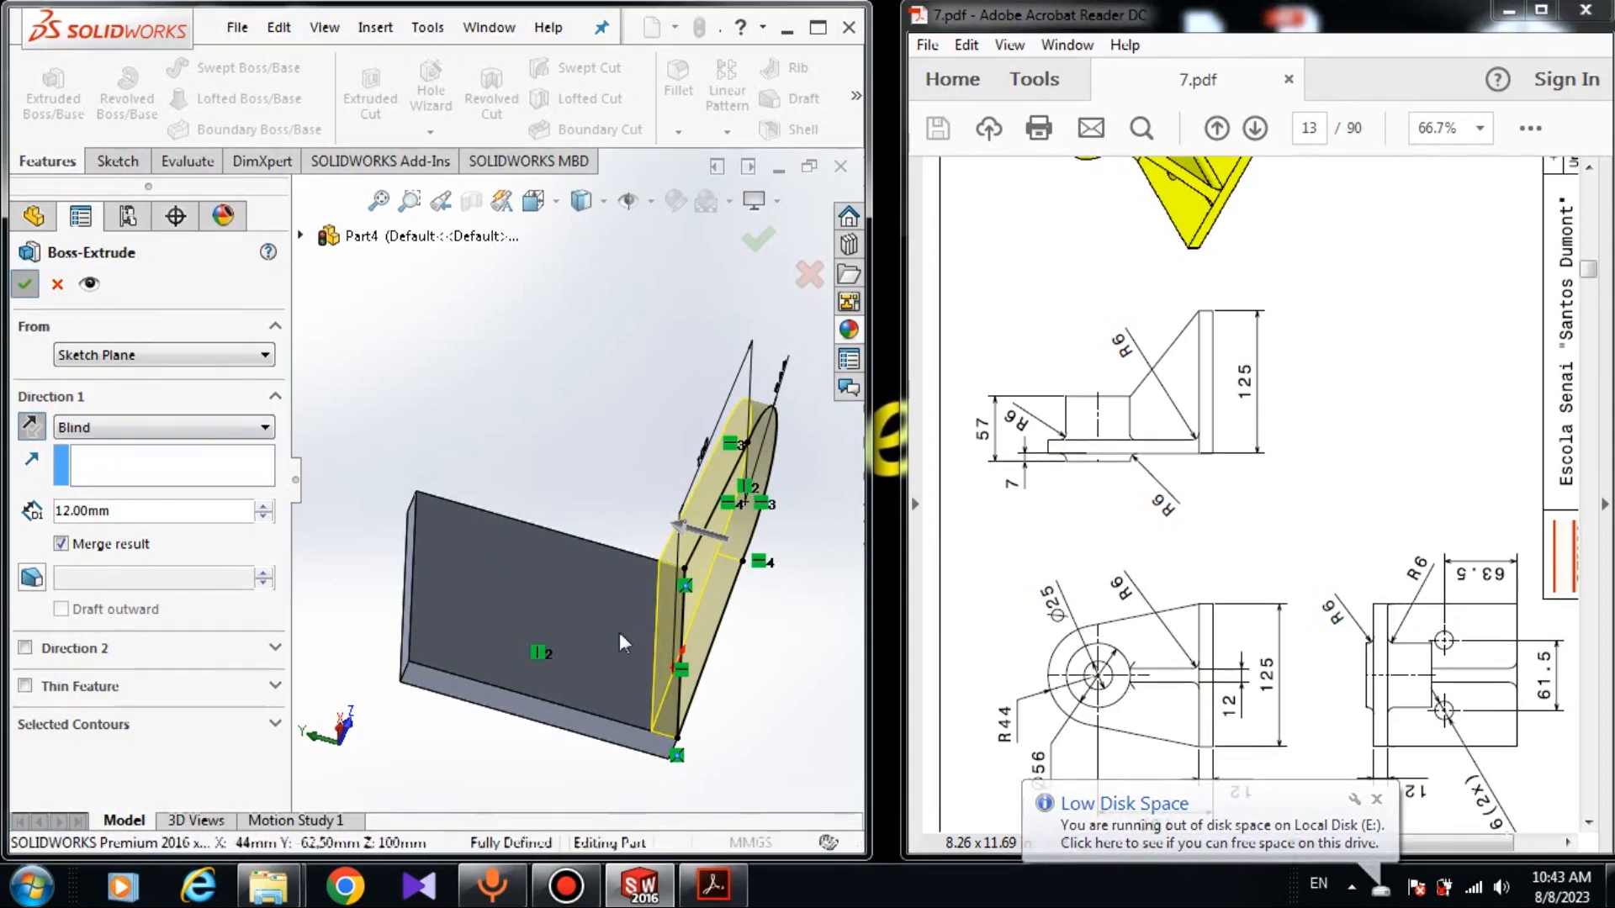
Start a new sketch on the flange's inner face, the side facing the base plate, and view it head-on
{"action": "middle_click_drag", "start_coordinate": [768, 667], "coordinate": [785, 558]}
{"action": "left_click", "coordinate": [1332, 543]}
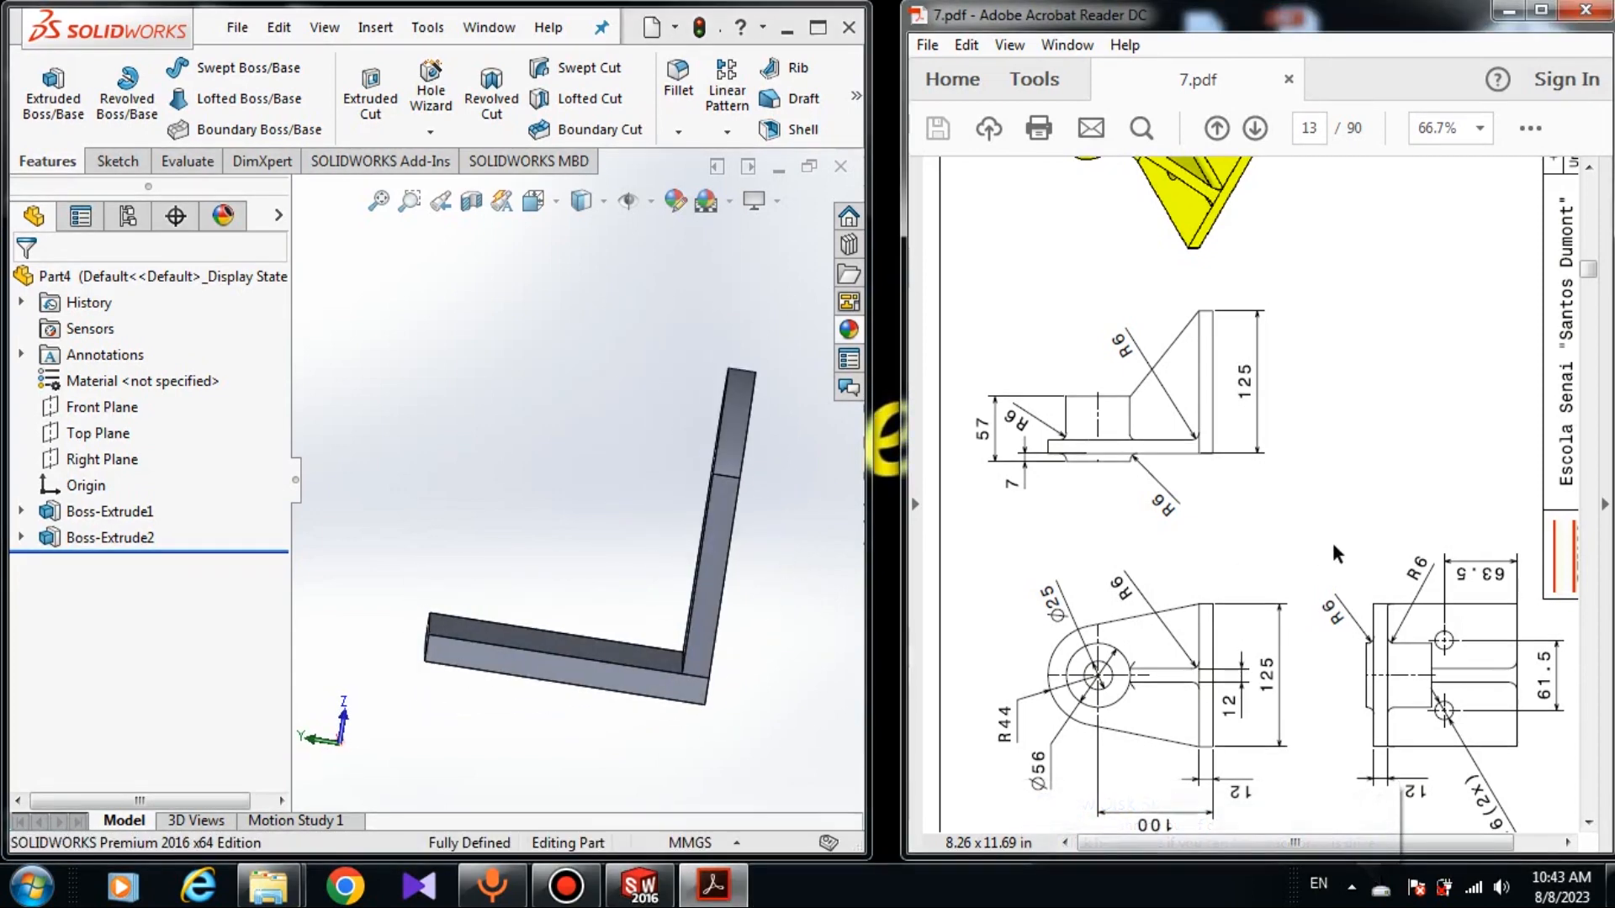
{"action": "scroll", "coordinate": [1248, 365], "scroll_direction": "up", "scroll_amount": 3}
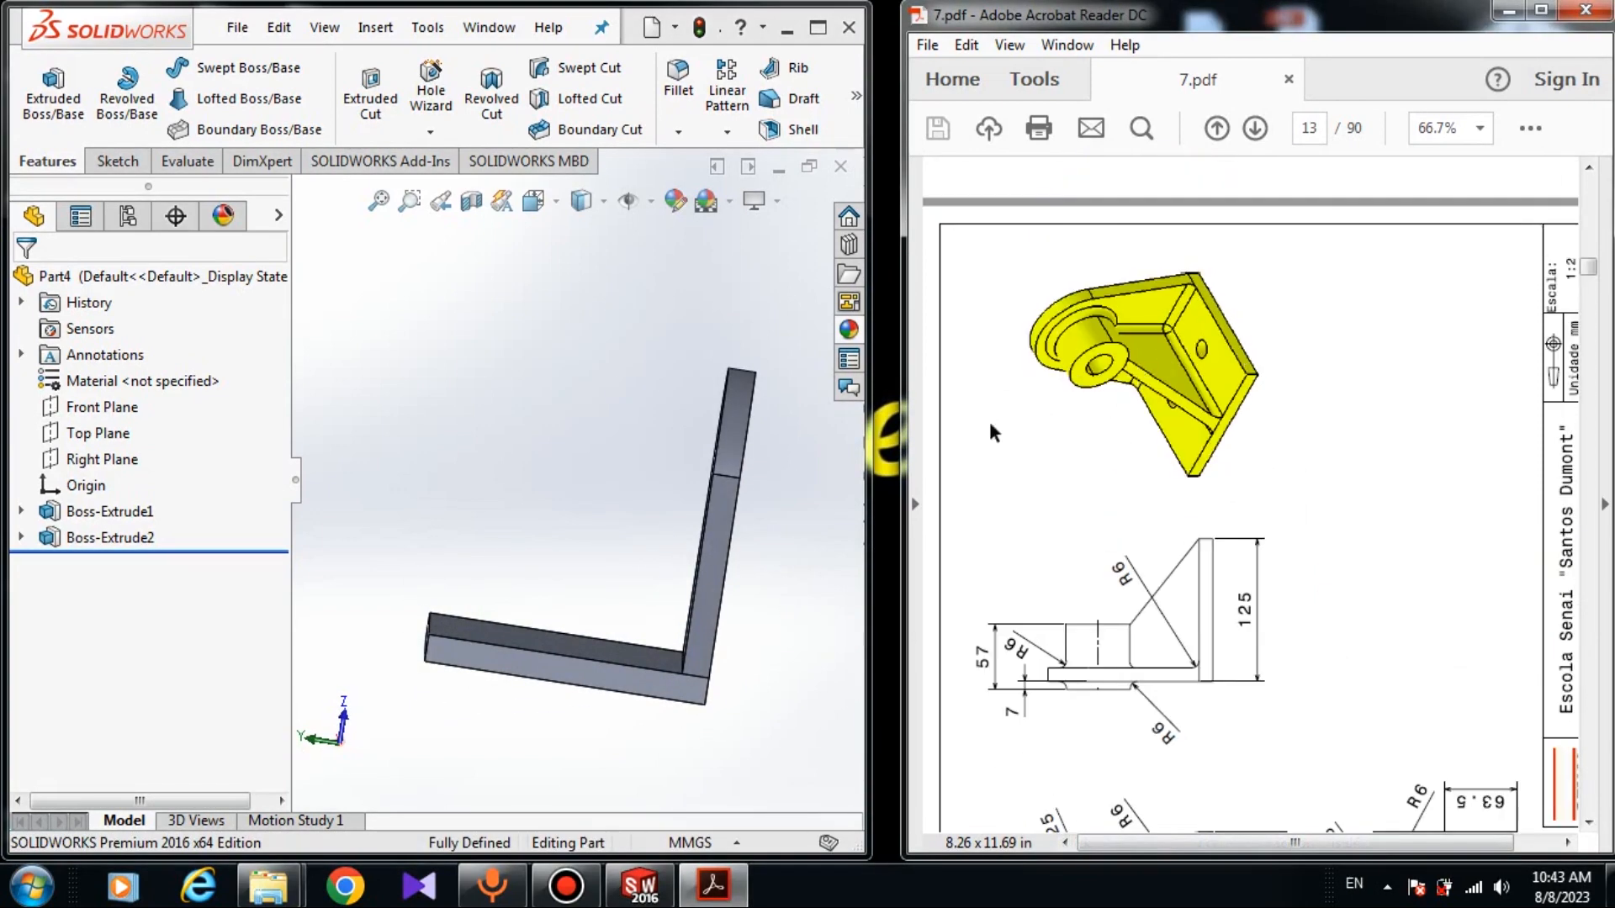
{"action": "middle_click_drag", "start_coordinate": [793, 664], "coordinate": [673, 635]}
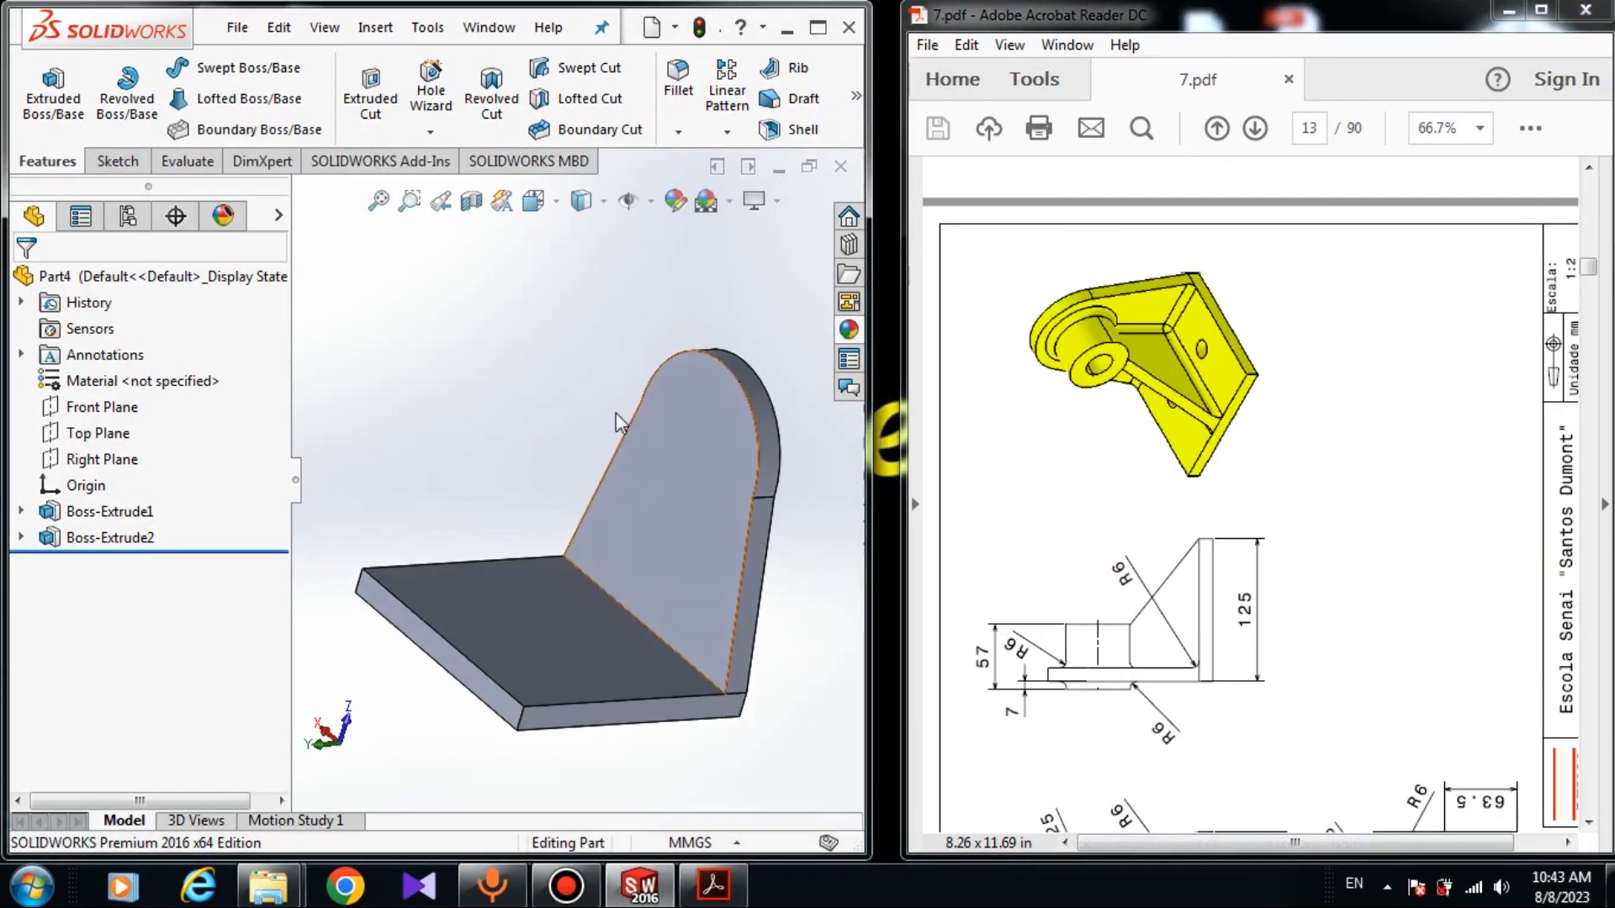
{"action": "left_click", "coordinate": [680, 456]}
{"action": "left_click", "coordinate": [787, 385]}
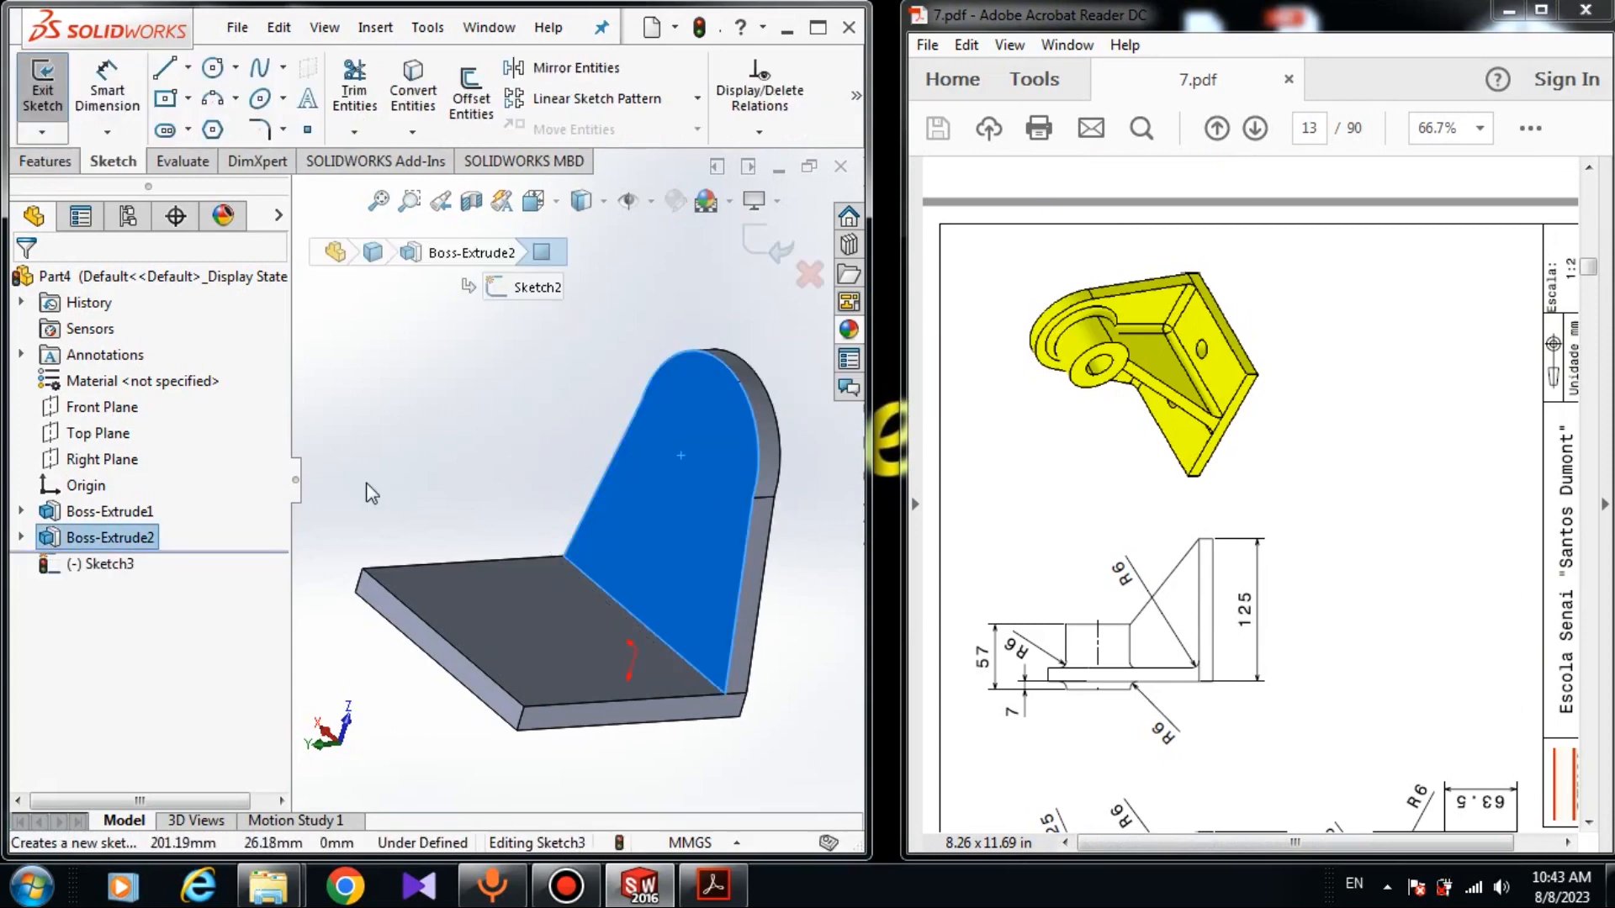
{"action": "left_click", "coordinate": [371, 494]}
{"action": "left_click", "coordinate": [100, 570]}
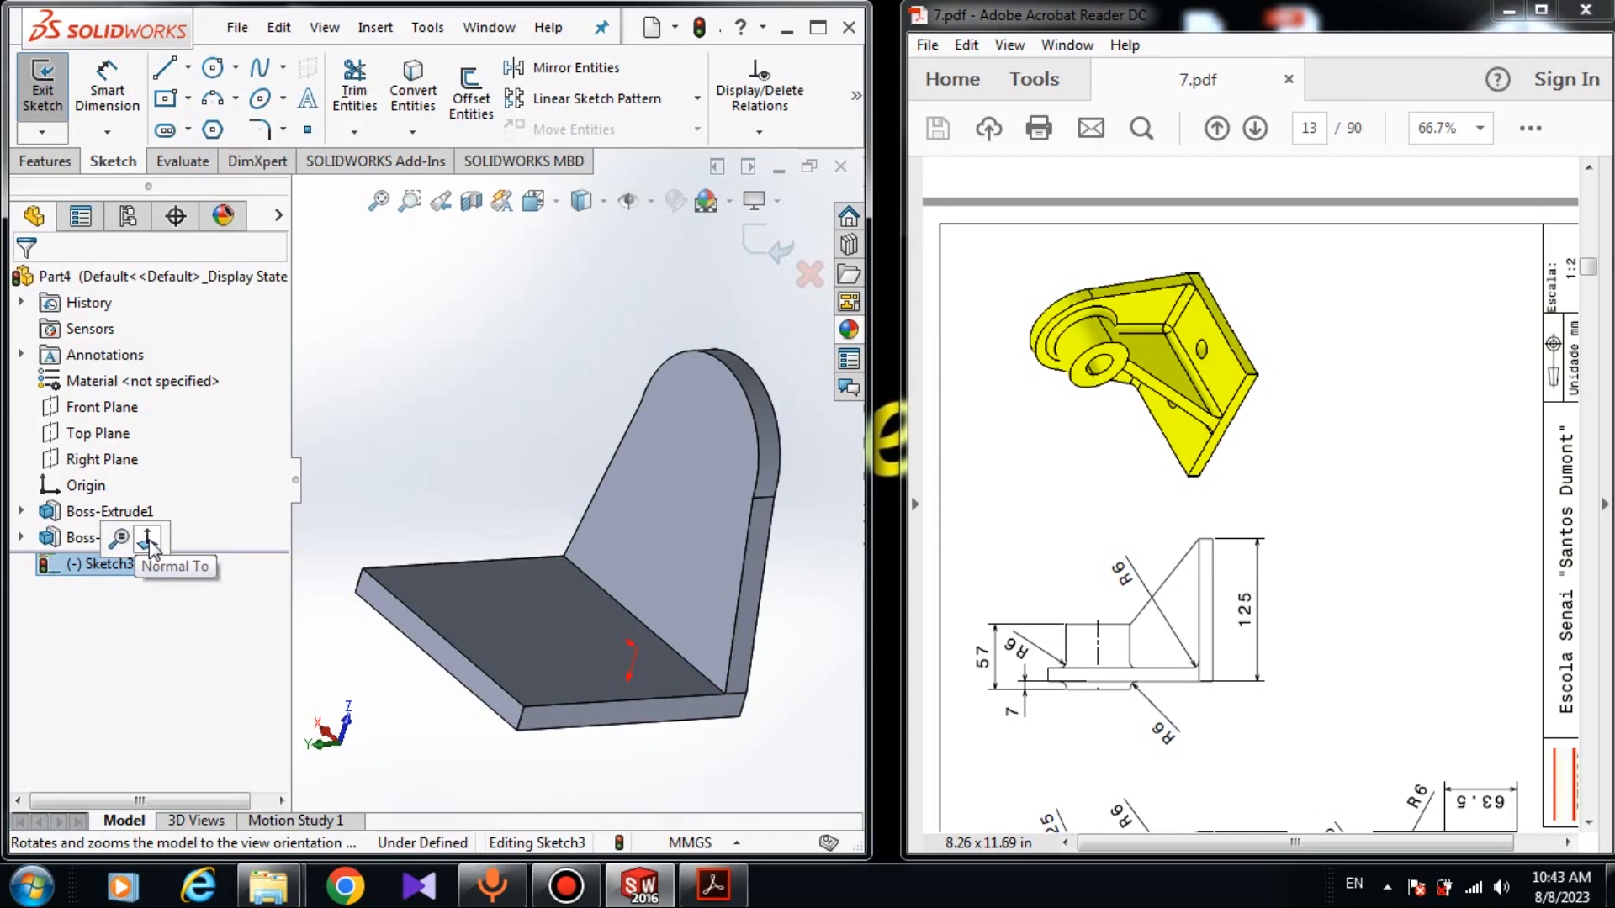
{"action": "left_click", "coordinate": [149, 543]}
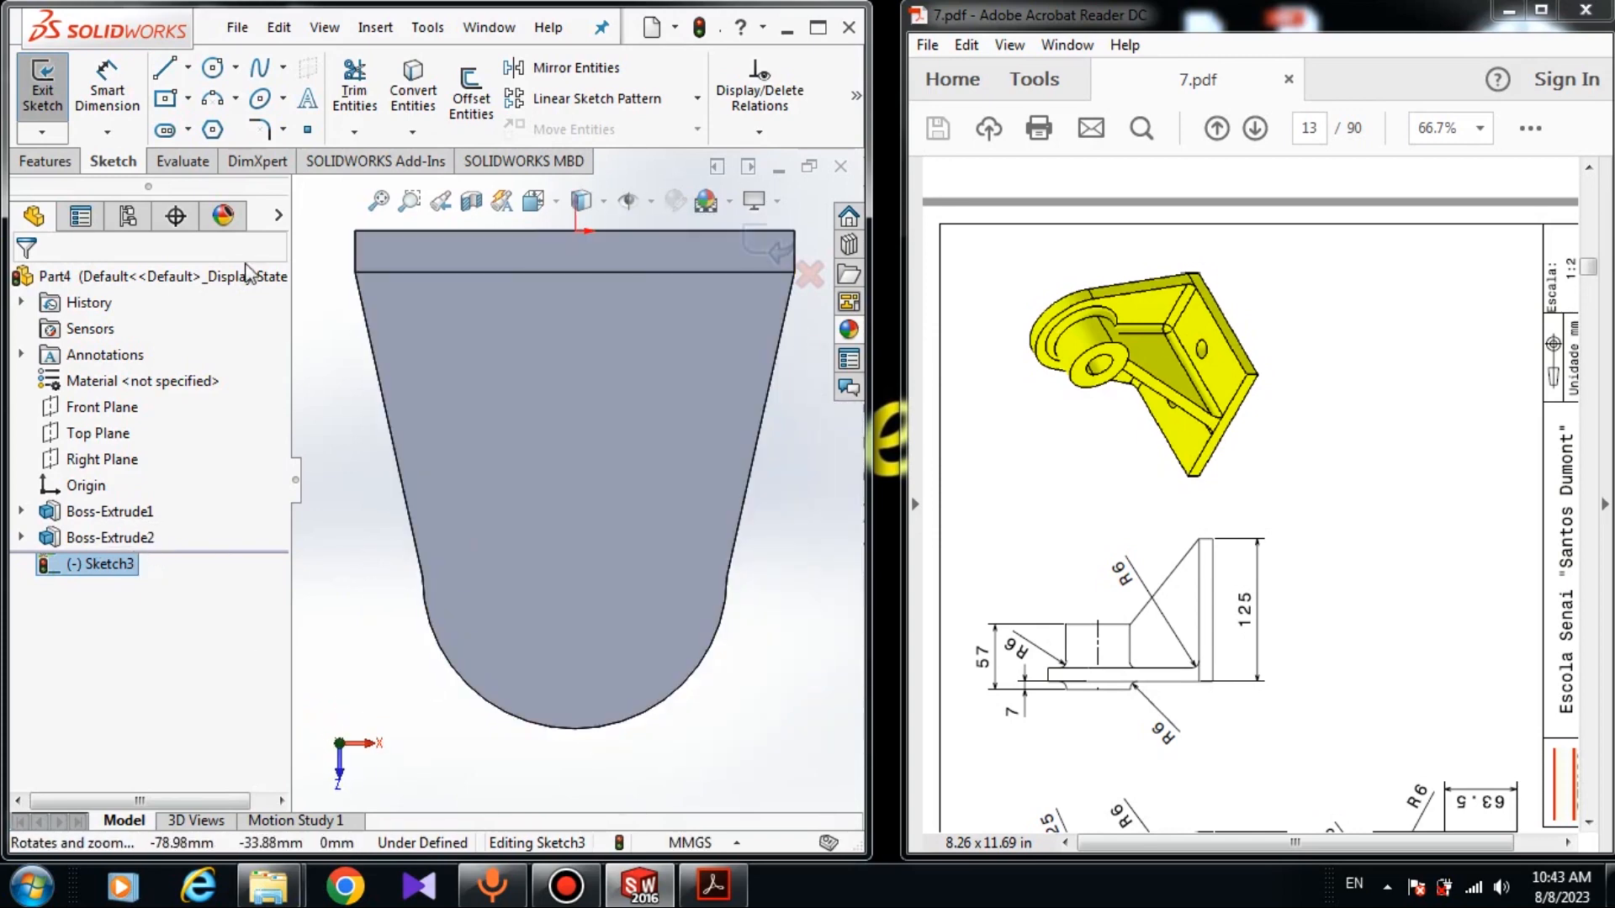
Sketch a circle about 41 mm in diameter near the center of the flange's rounded end
{"action": "left_click", "coordinate": [212, 70]}
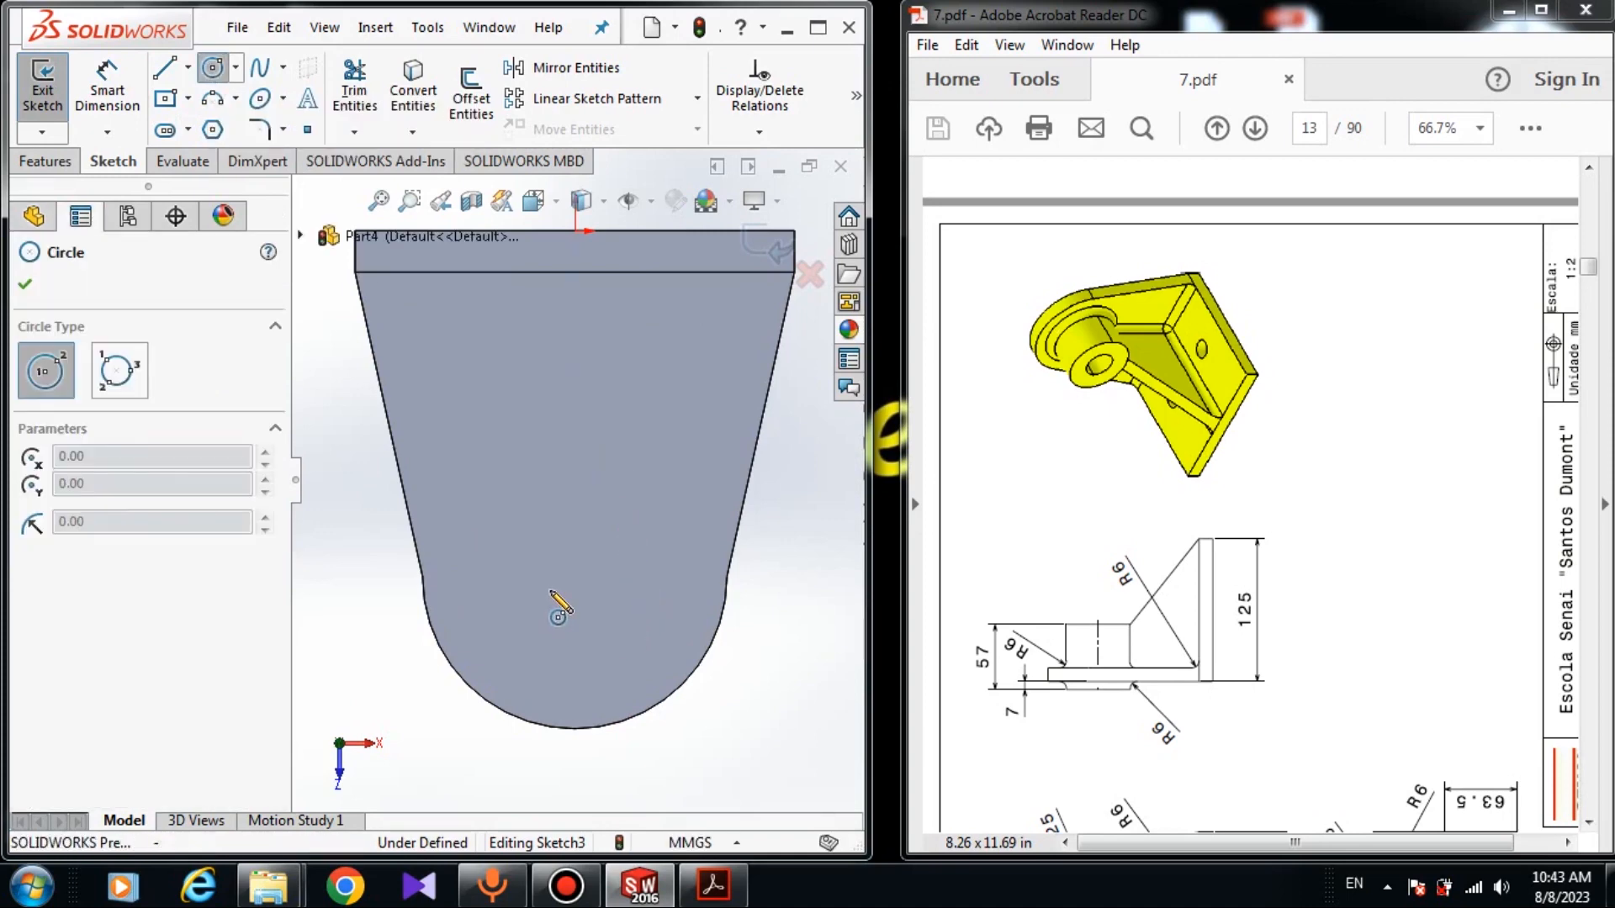
{"action": "left_click", "coordinate": [556, 562]}
{"action": "left_click", "coordinate": [587, 627]}
{"action": "right_click", "coordinate": [807, 691]}
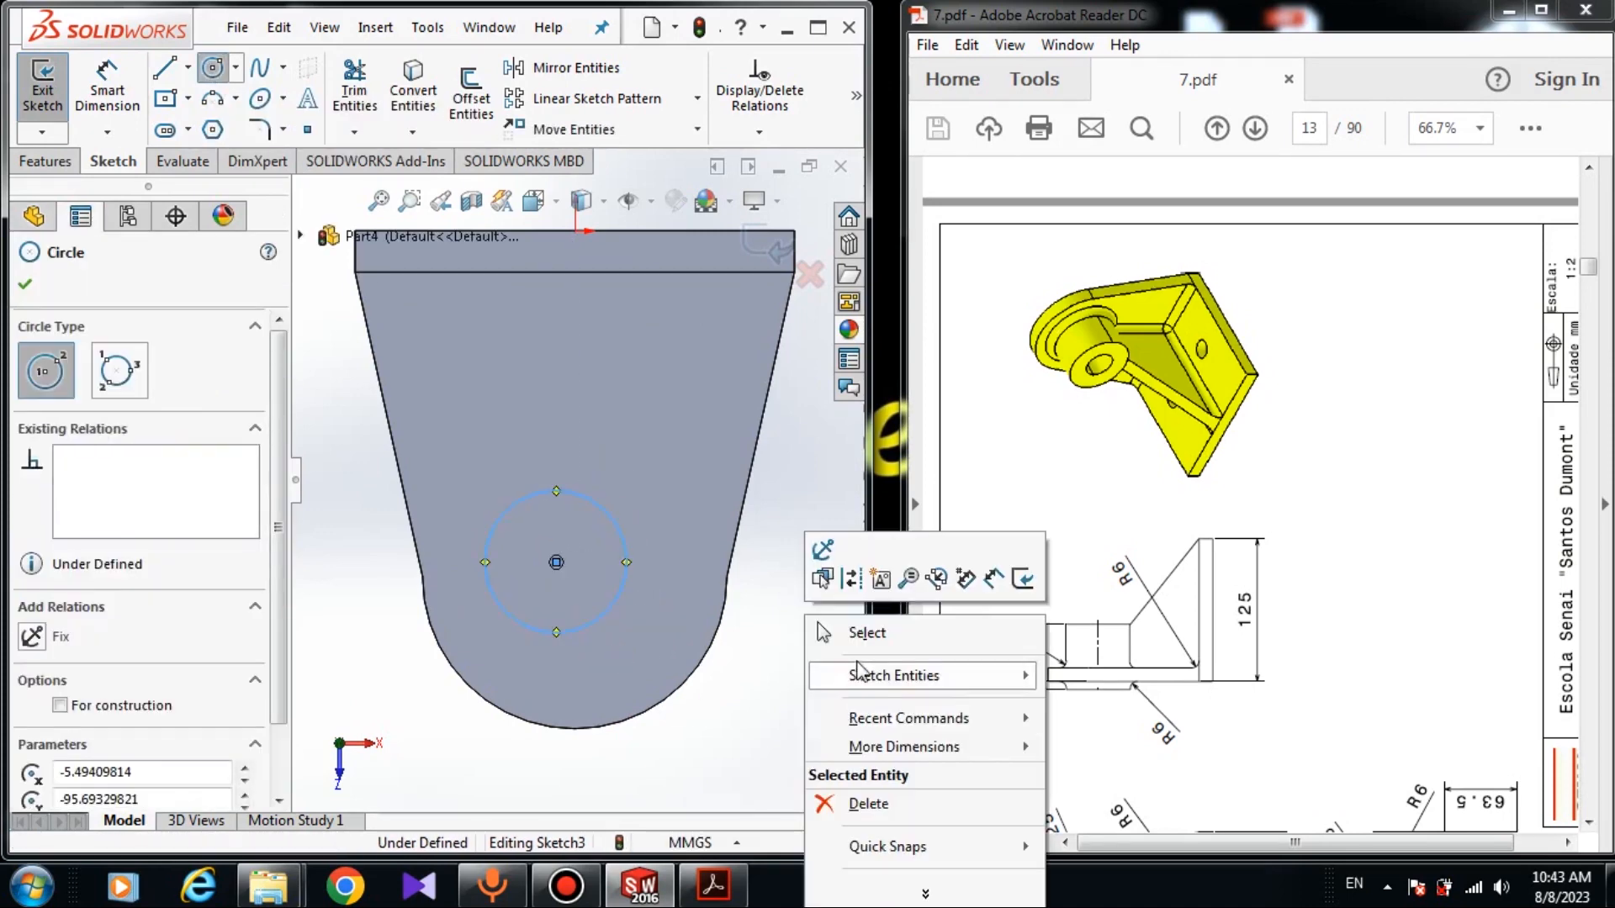
{"action": "left_click", "coordinate": [833, 633]}
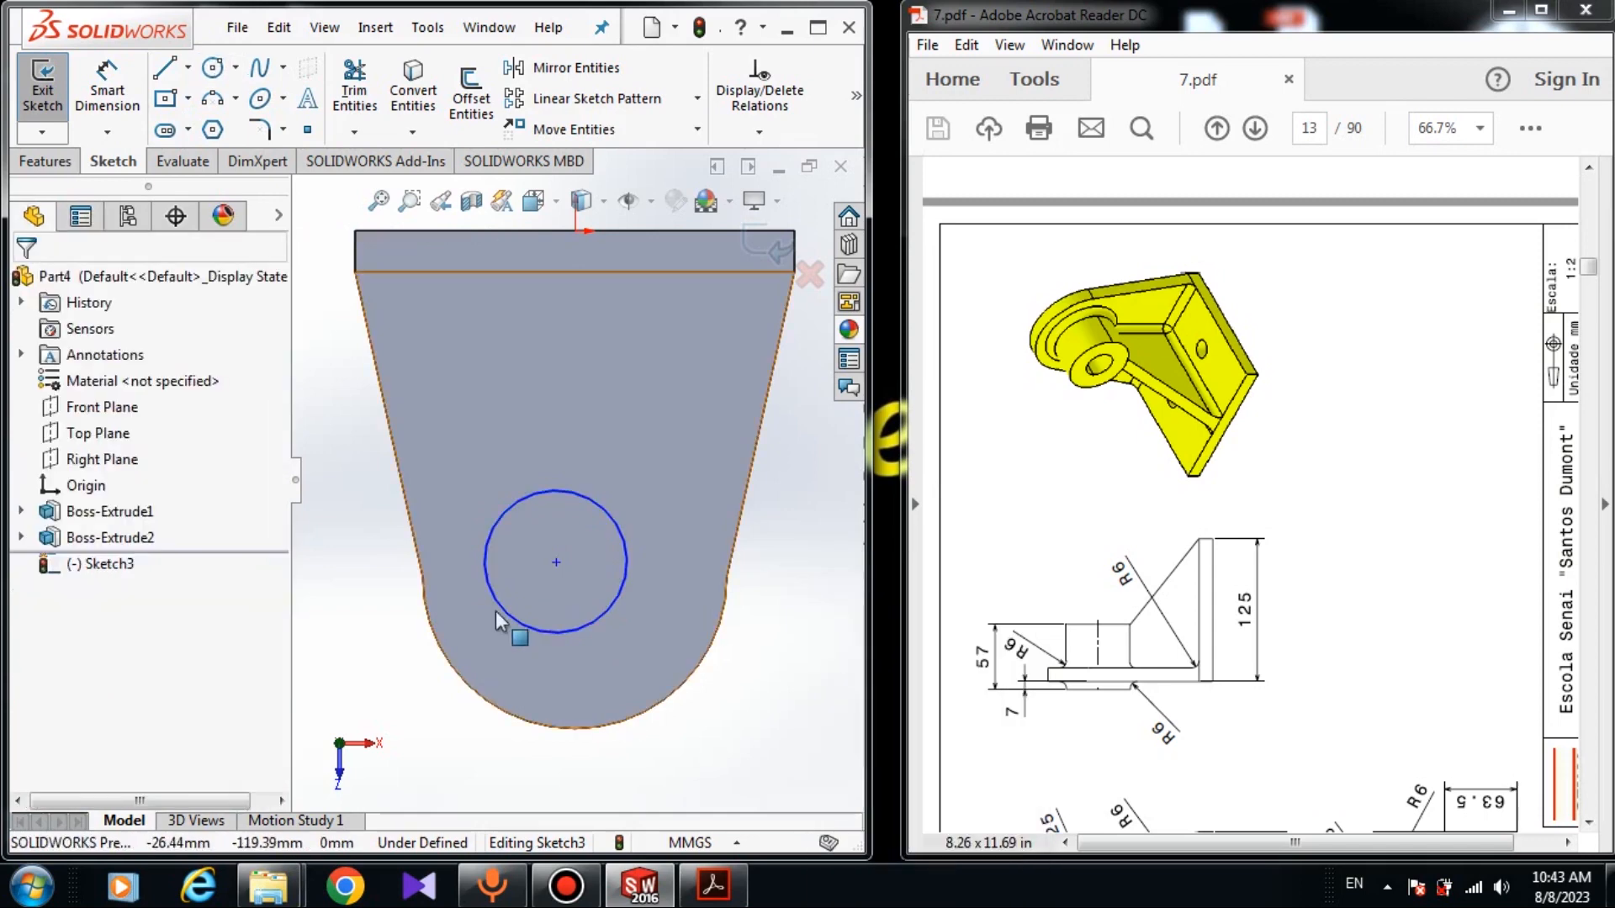
Make the circle concentric with the flange's rounded outer edge
{"action": "left_click", "coordinate": [547, 628]}
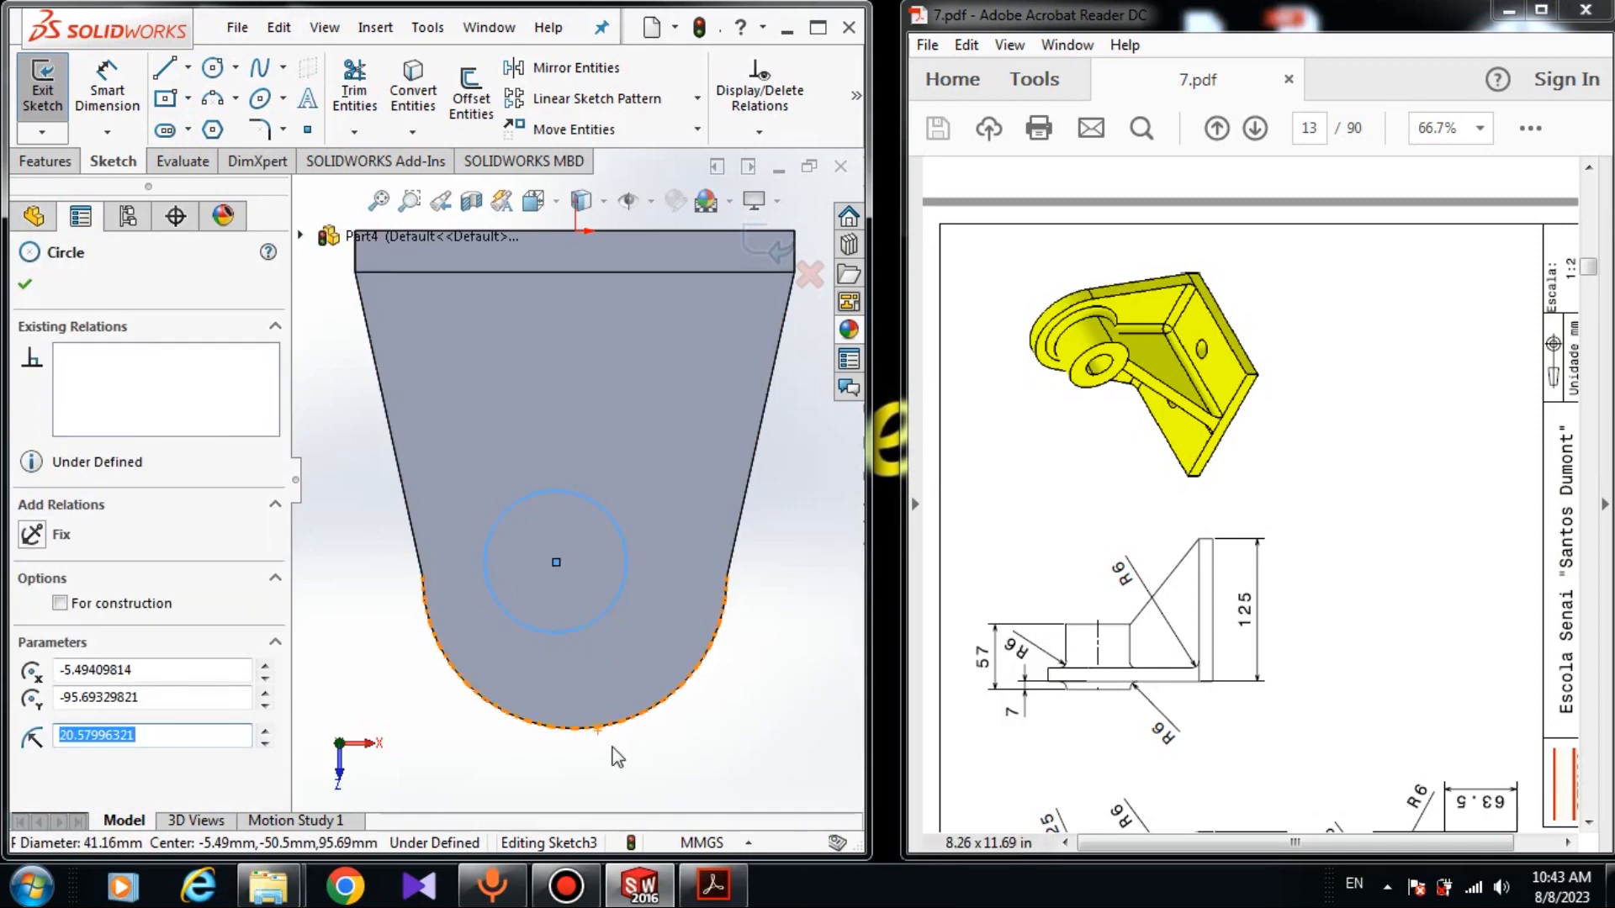
{"action": "left_click", "coordinate": [661, 705], "text": "ctrl"}
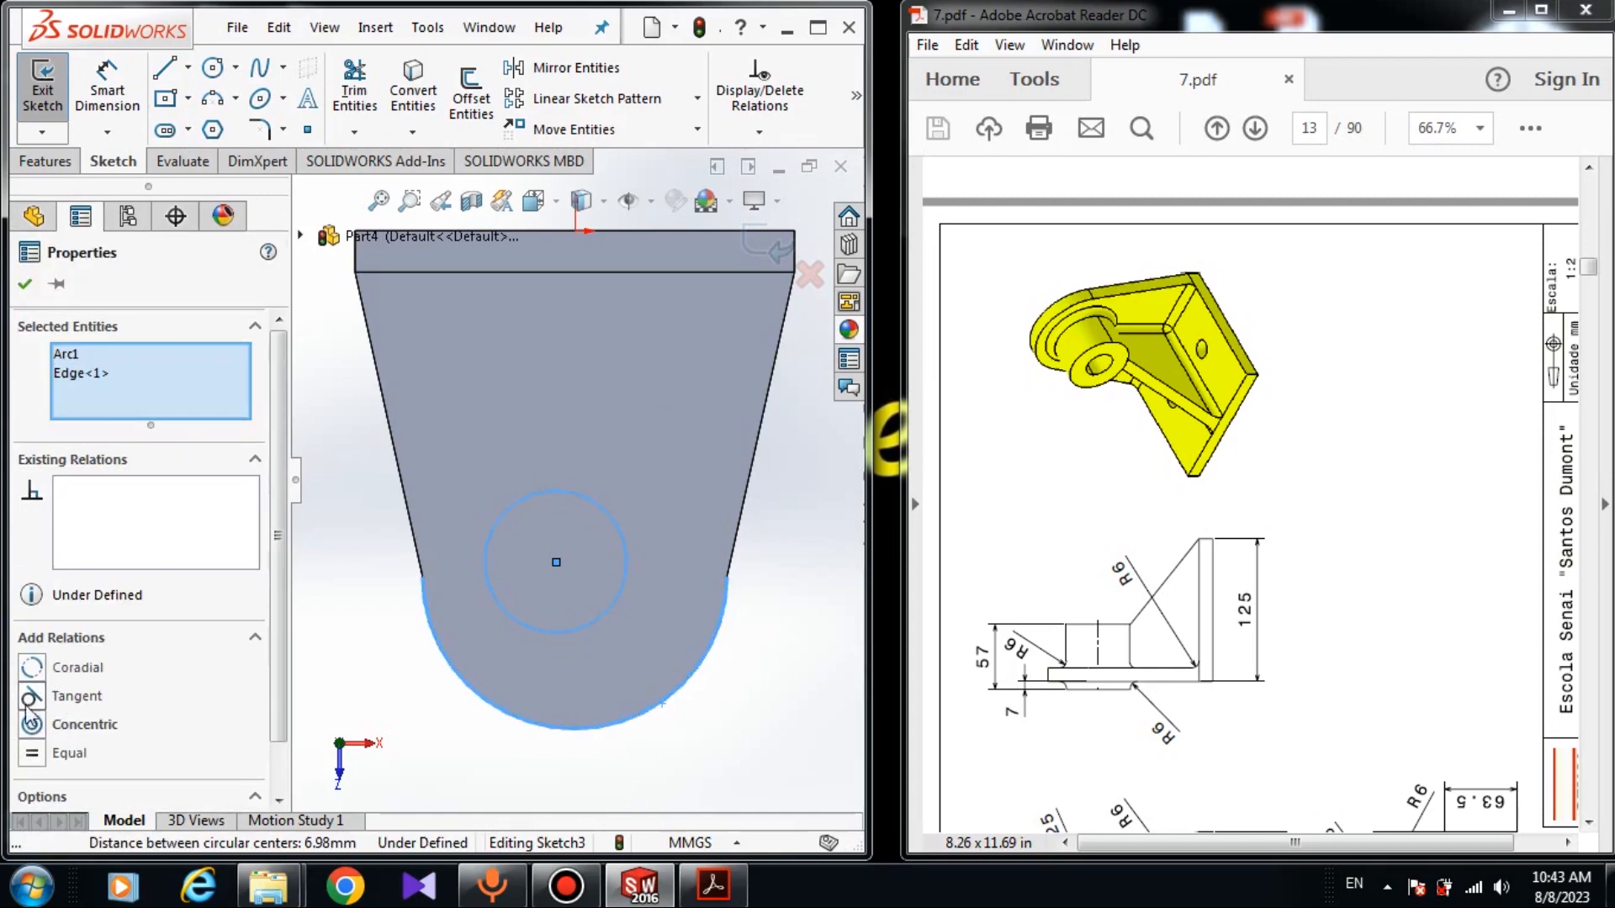
{"action": "left_click", "coordinate": [32, 725]}
{"action": "left_click", "coordinate": [25, 284]}
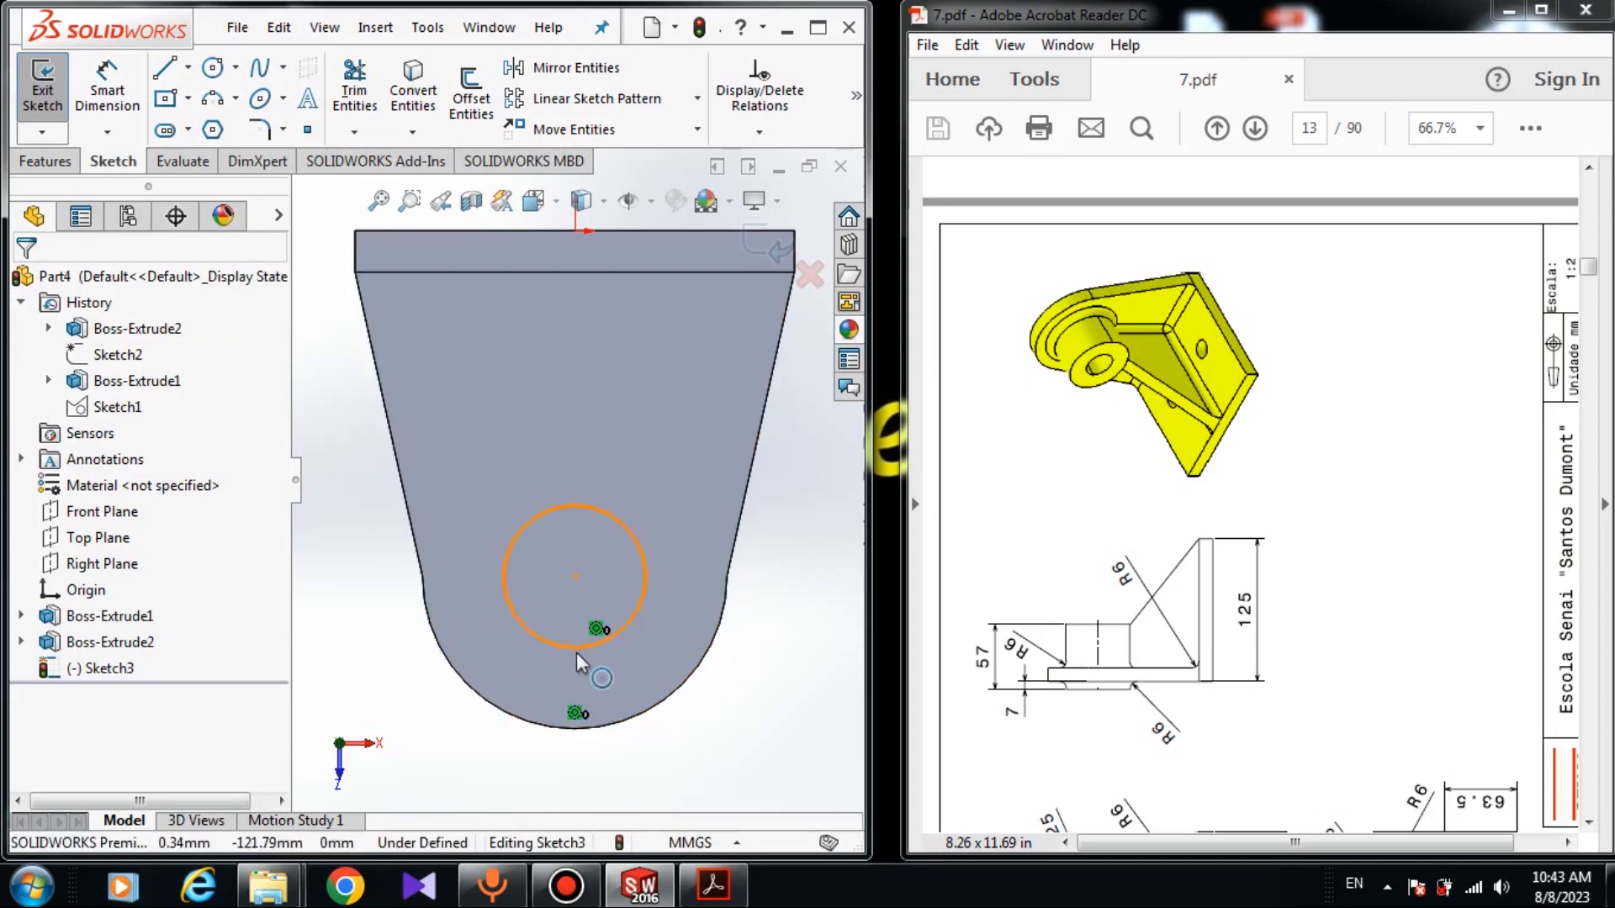
Check the boss diameter in the PDF drawing and dimension the circle's diameter to 56 mm
{"action": "left_click", "coordinate": [103, 115]}
{"action": "scroll", "coordinate": [1139, 612], "scroll_direction": "down", "scroll_amount": 5}
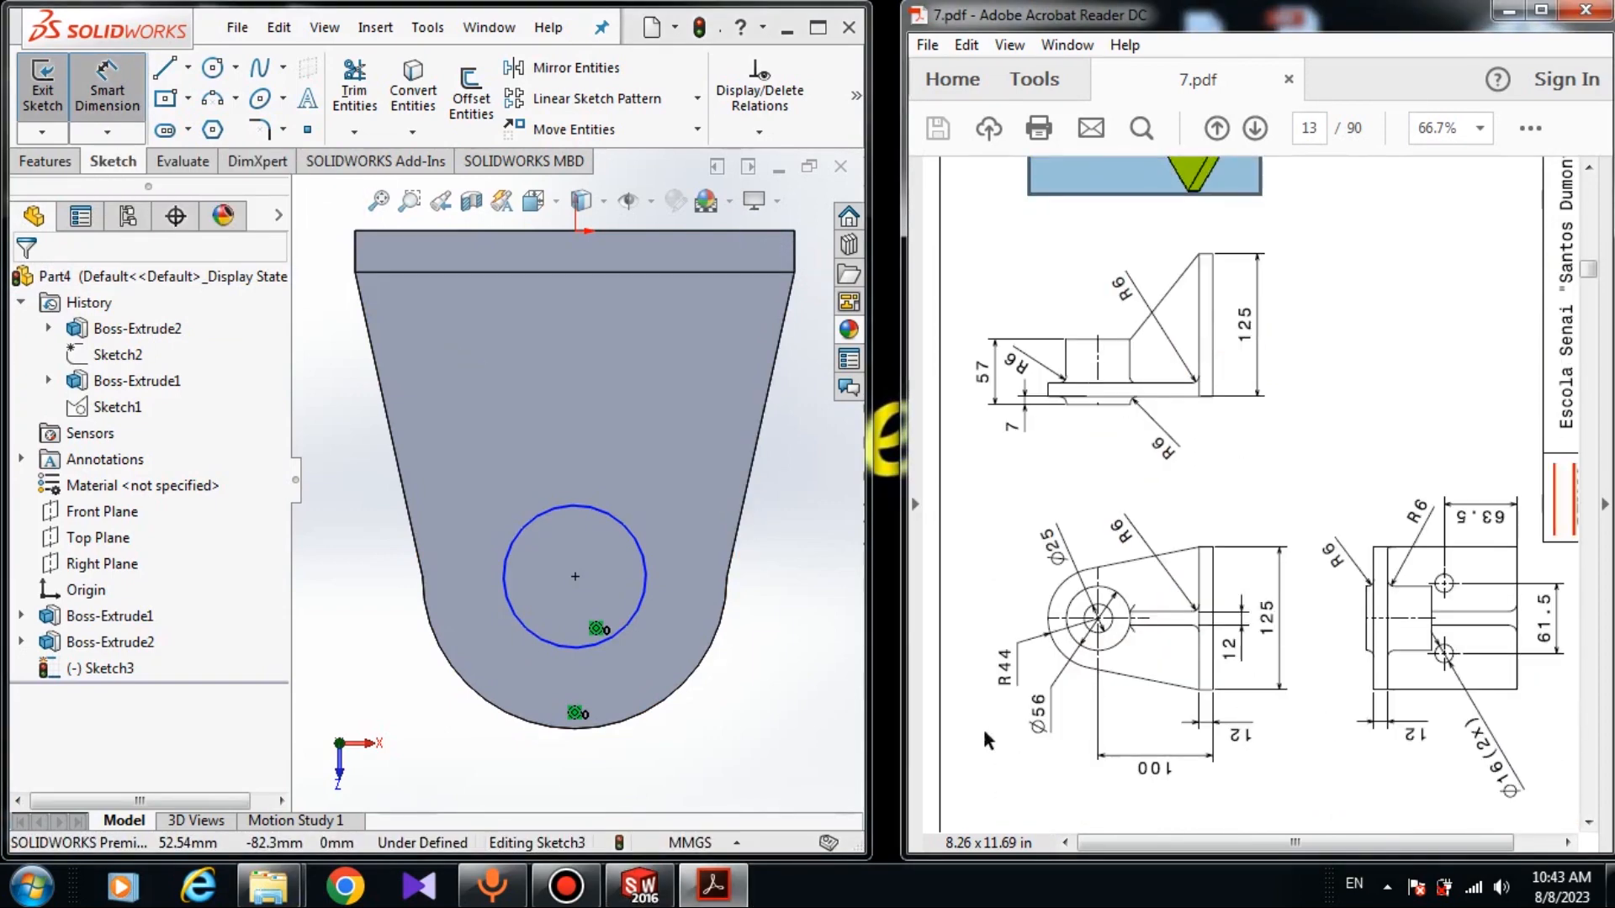
{"action": "left_click", "coordinate": [608, 527]}
{"action": "left_click", "coordinate": [665, 450]}
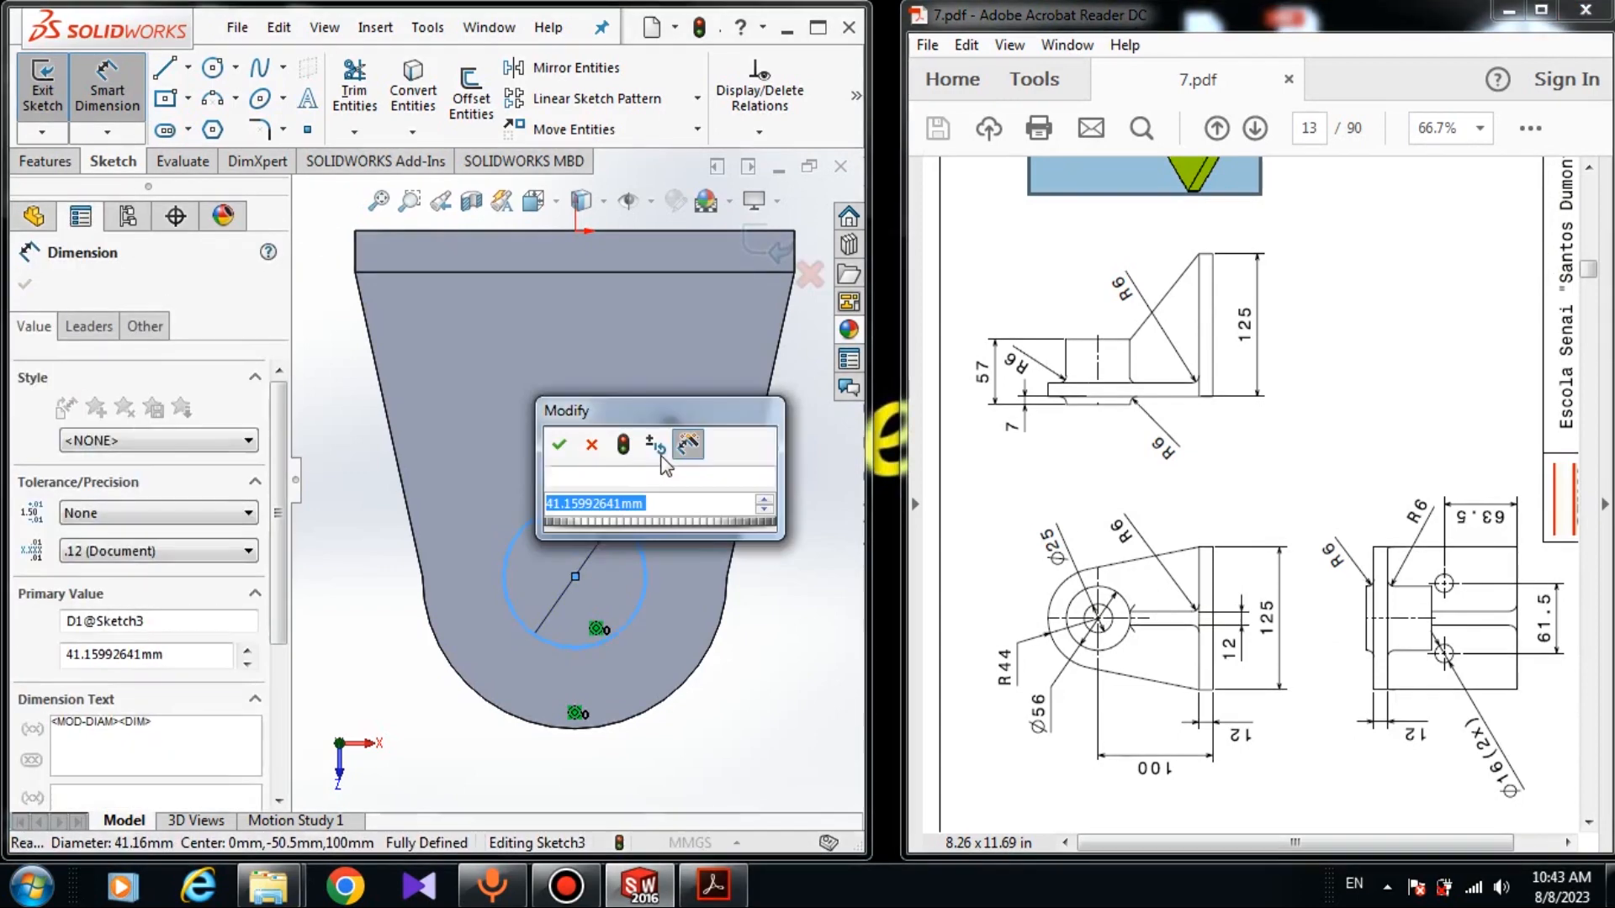
{"action": "type", "text": "56"}
{"action": "key", "text": "Return"}
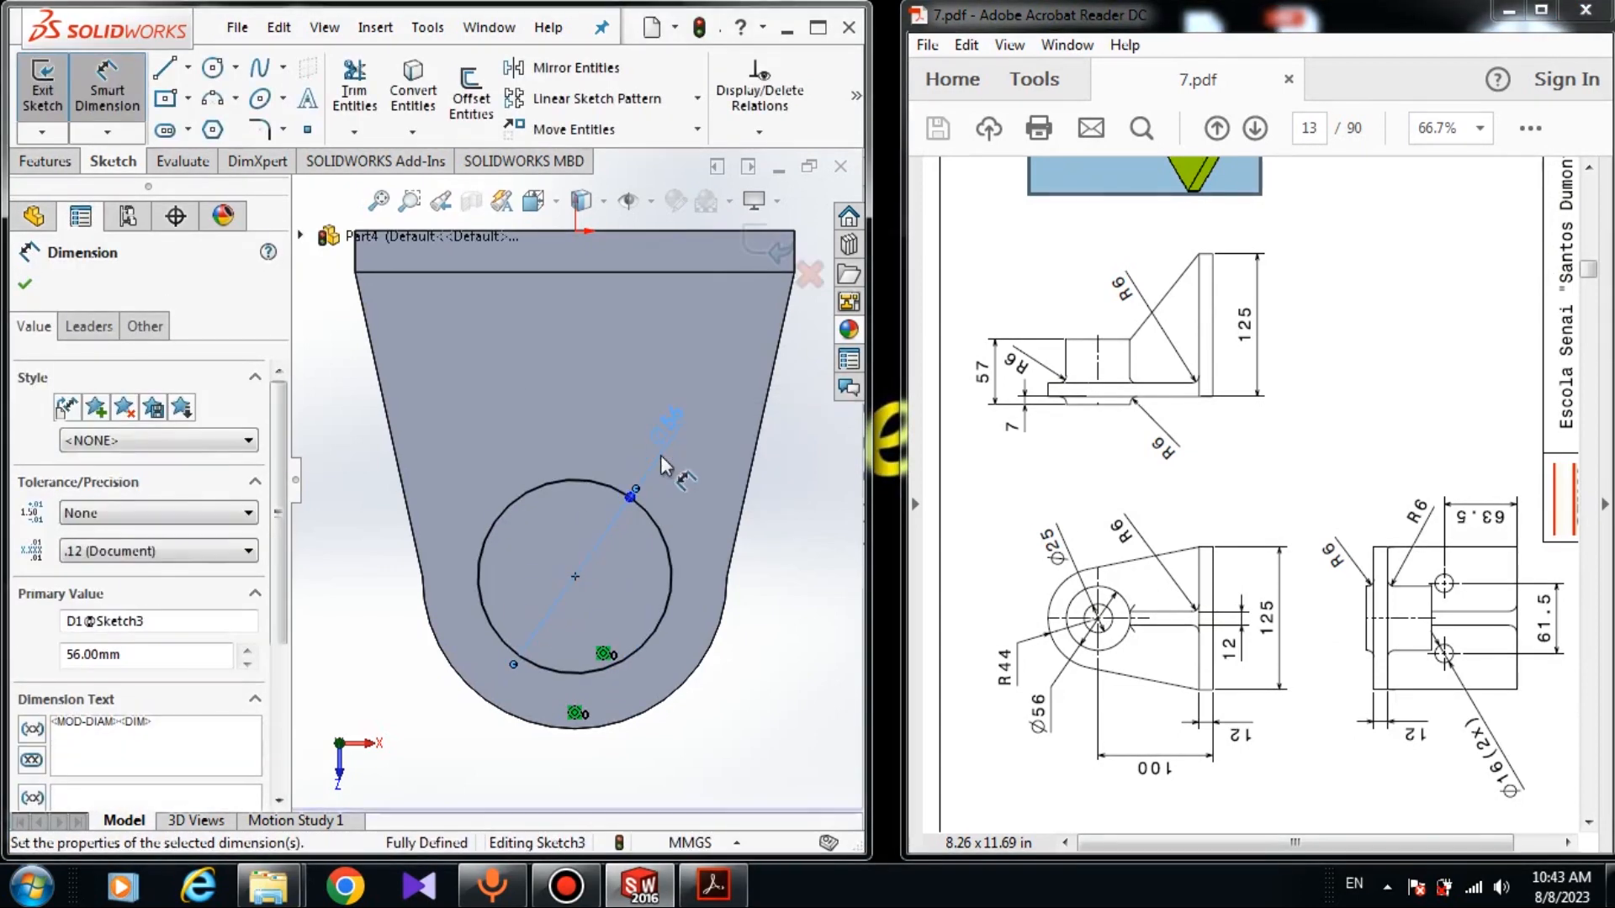
{"action": "left_click", "coordinate": [26, 290]}
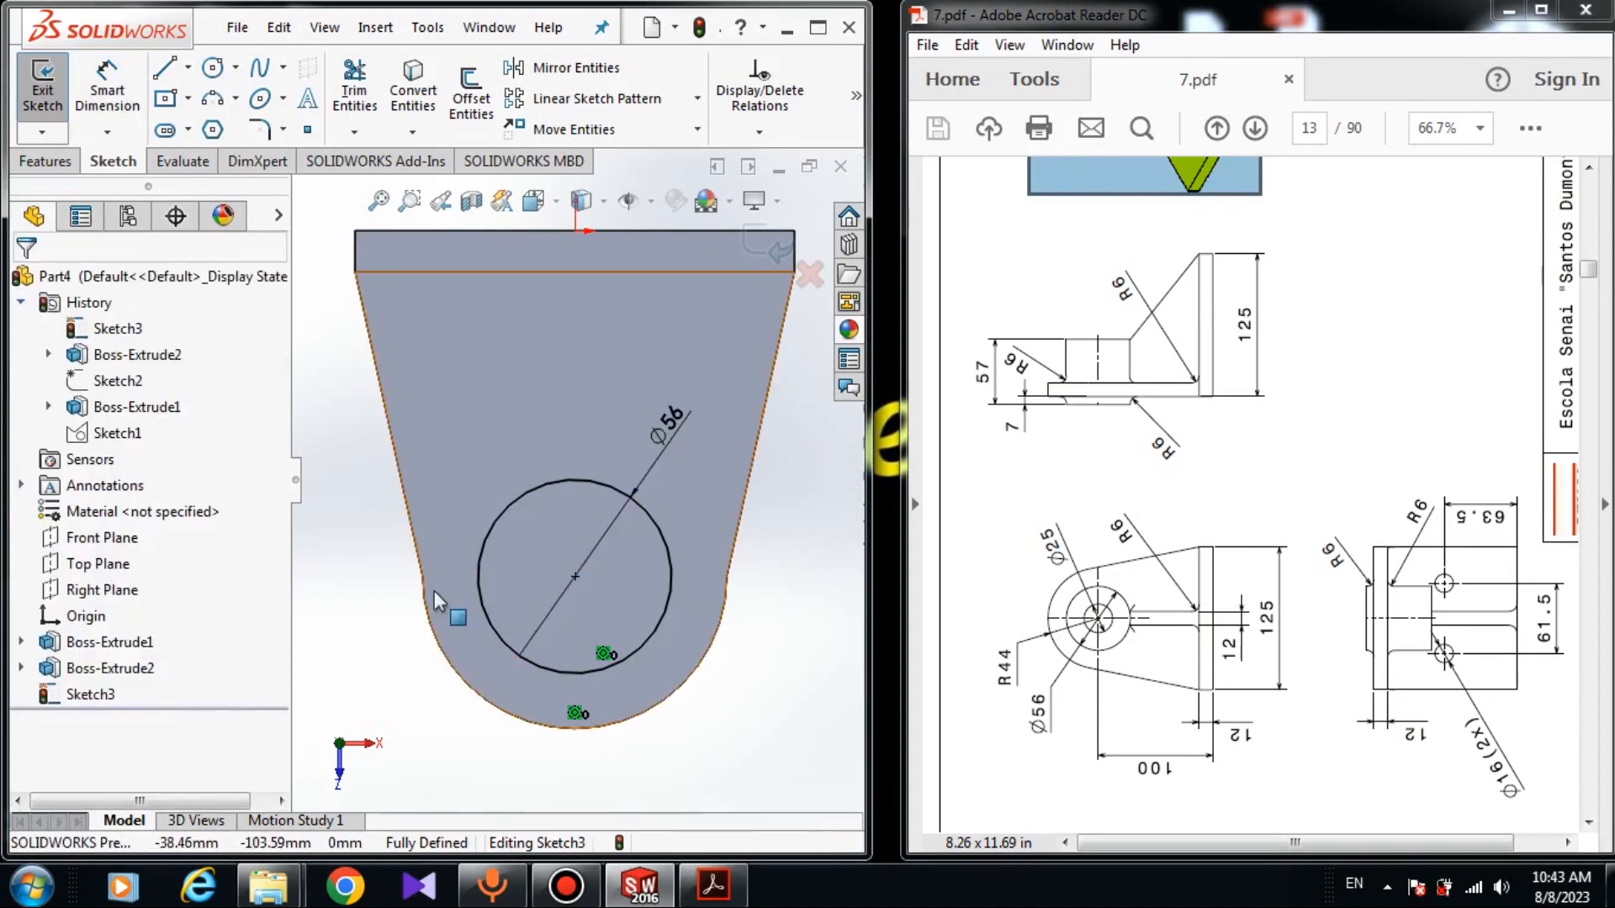
Start a boss extrusion of the 56 mm circle over the base plate, with a blind first-direction depth of 50-12 mm
{"action": "mouse_move", "coordinate": [526, 571]}
{"action": "middle_mouse_down"}
{"action": "mouse_move", "coordinate": [548, 437]}
{"action": "mouse_move", "coordinate": [452, 135]}
{"action": "mouse_move", "coordinate": [425, 124]}
{"action": "middle_mouse_up"}
{"action": "left_click", "coordinate": [38, 155]}
{"action": "left_click", "coordinate": [58, 107]}
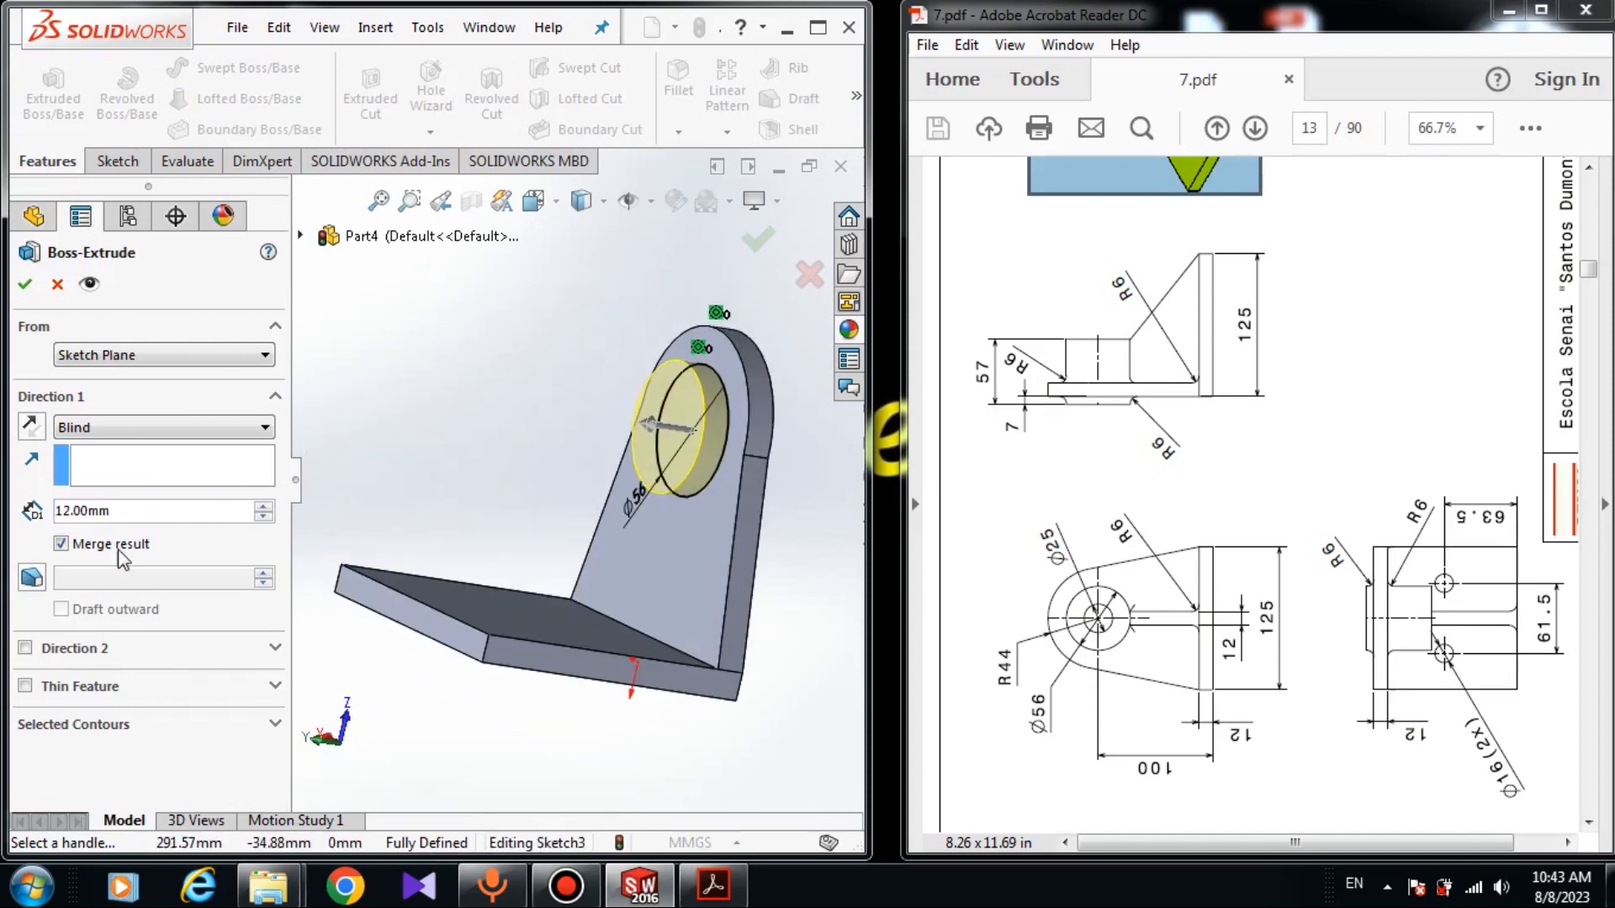
{"action": "double_click", "coordinate": [139, 510]}
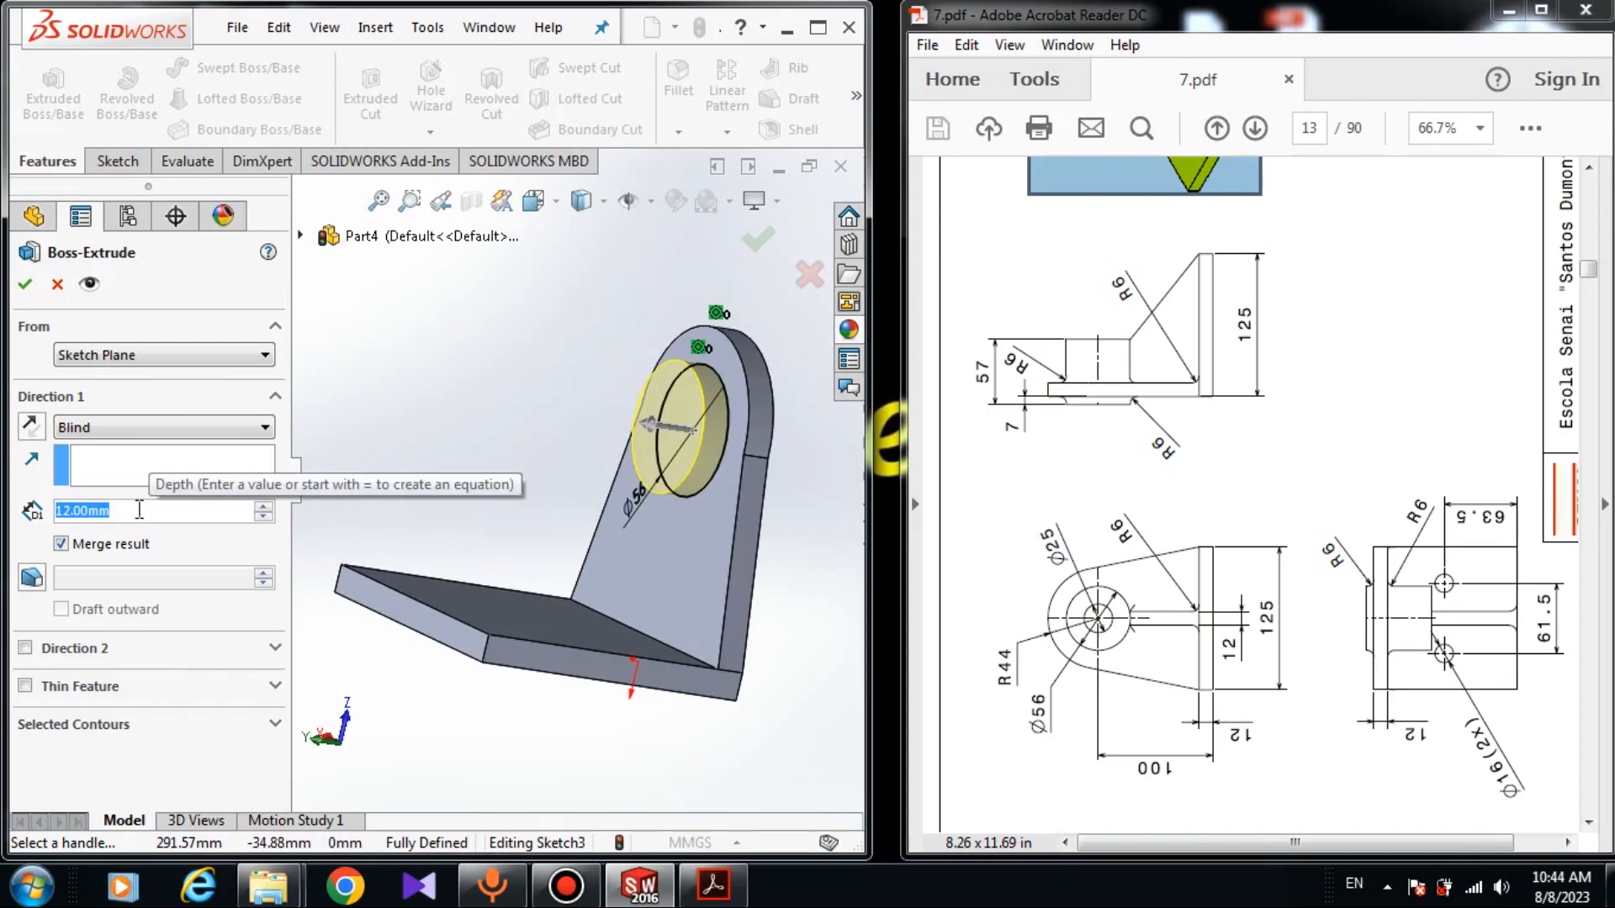
{"action": "type", "text": "5"}
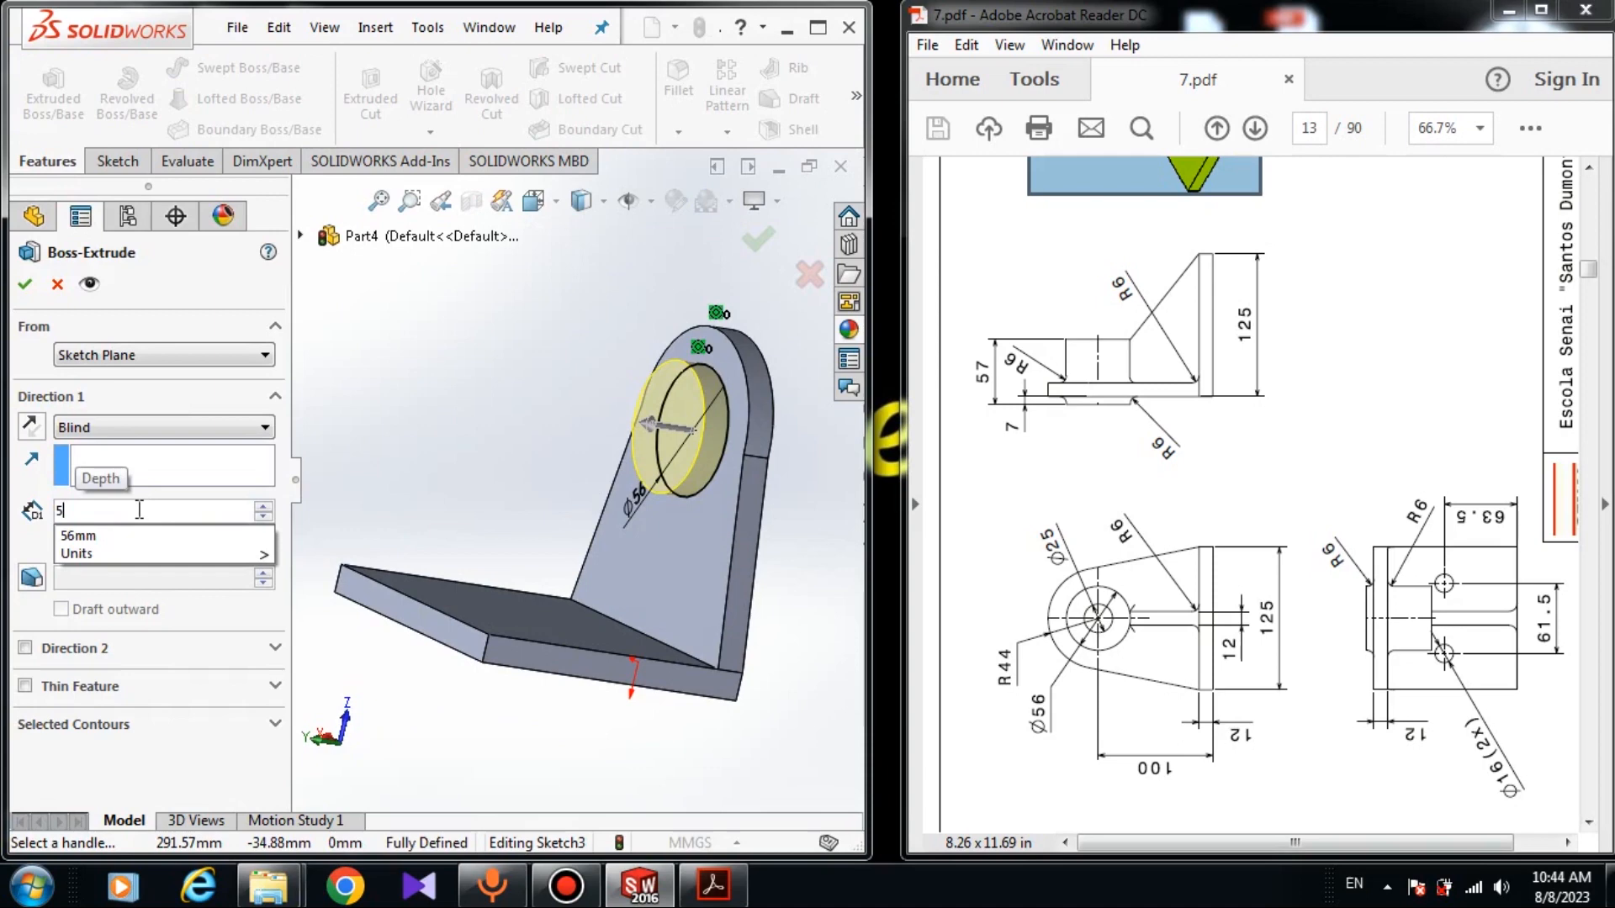
{"action": "type", "text": "7"}
{"action": "key", "text": "BackSpace"}
{"action": "type", "text": "0"}
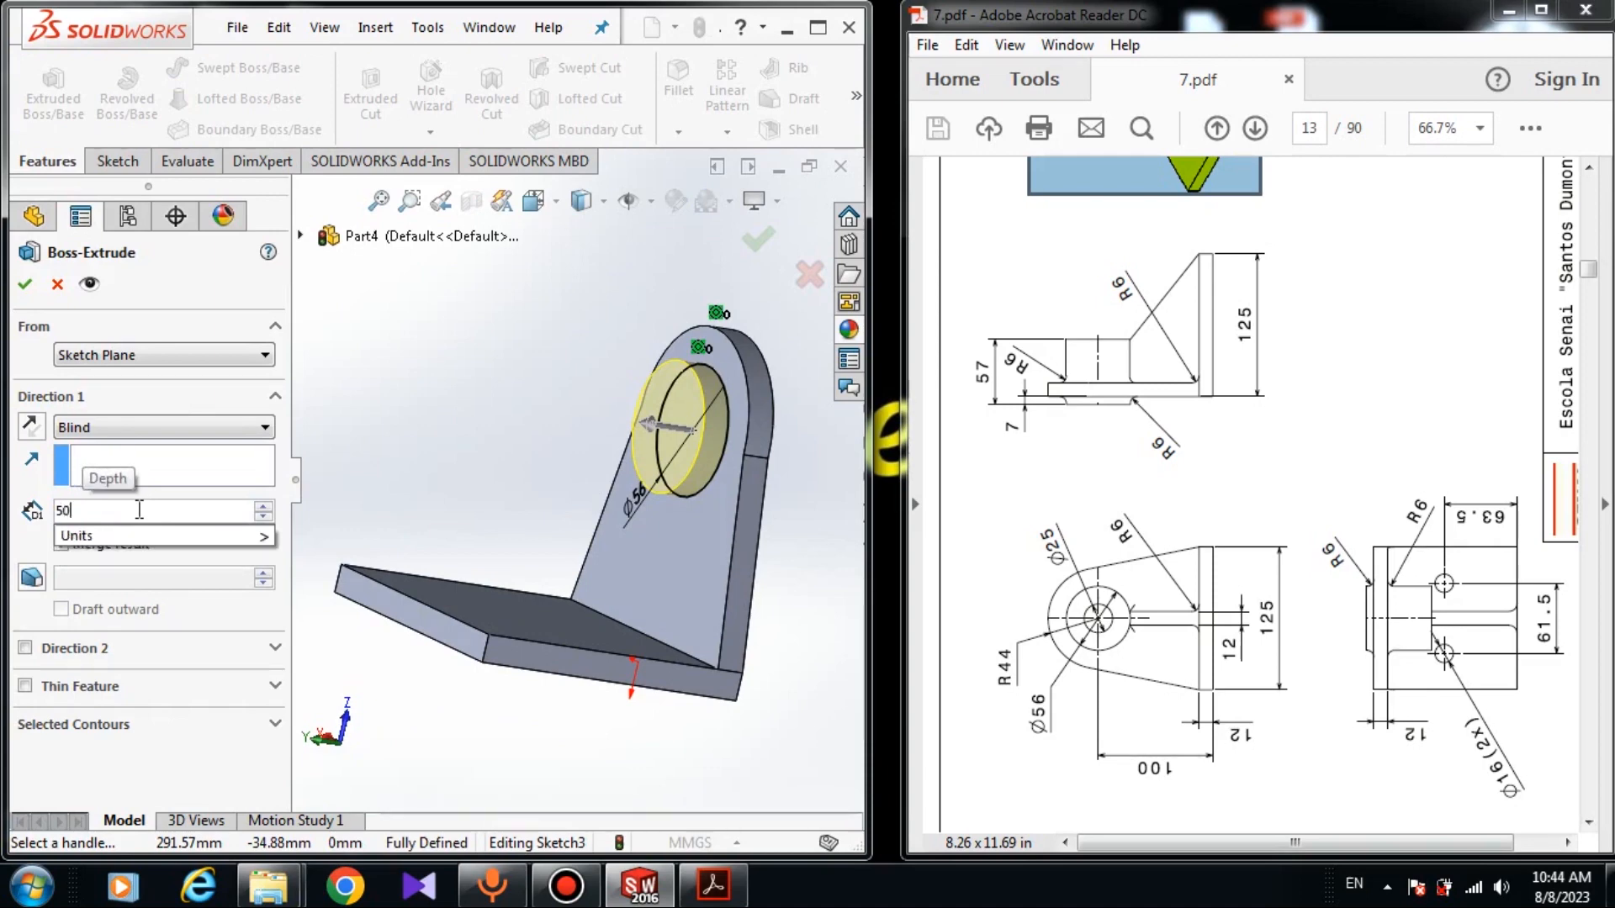
{"action": "key", "text": "Return"}
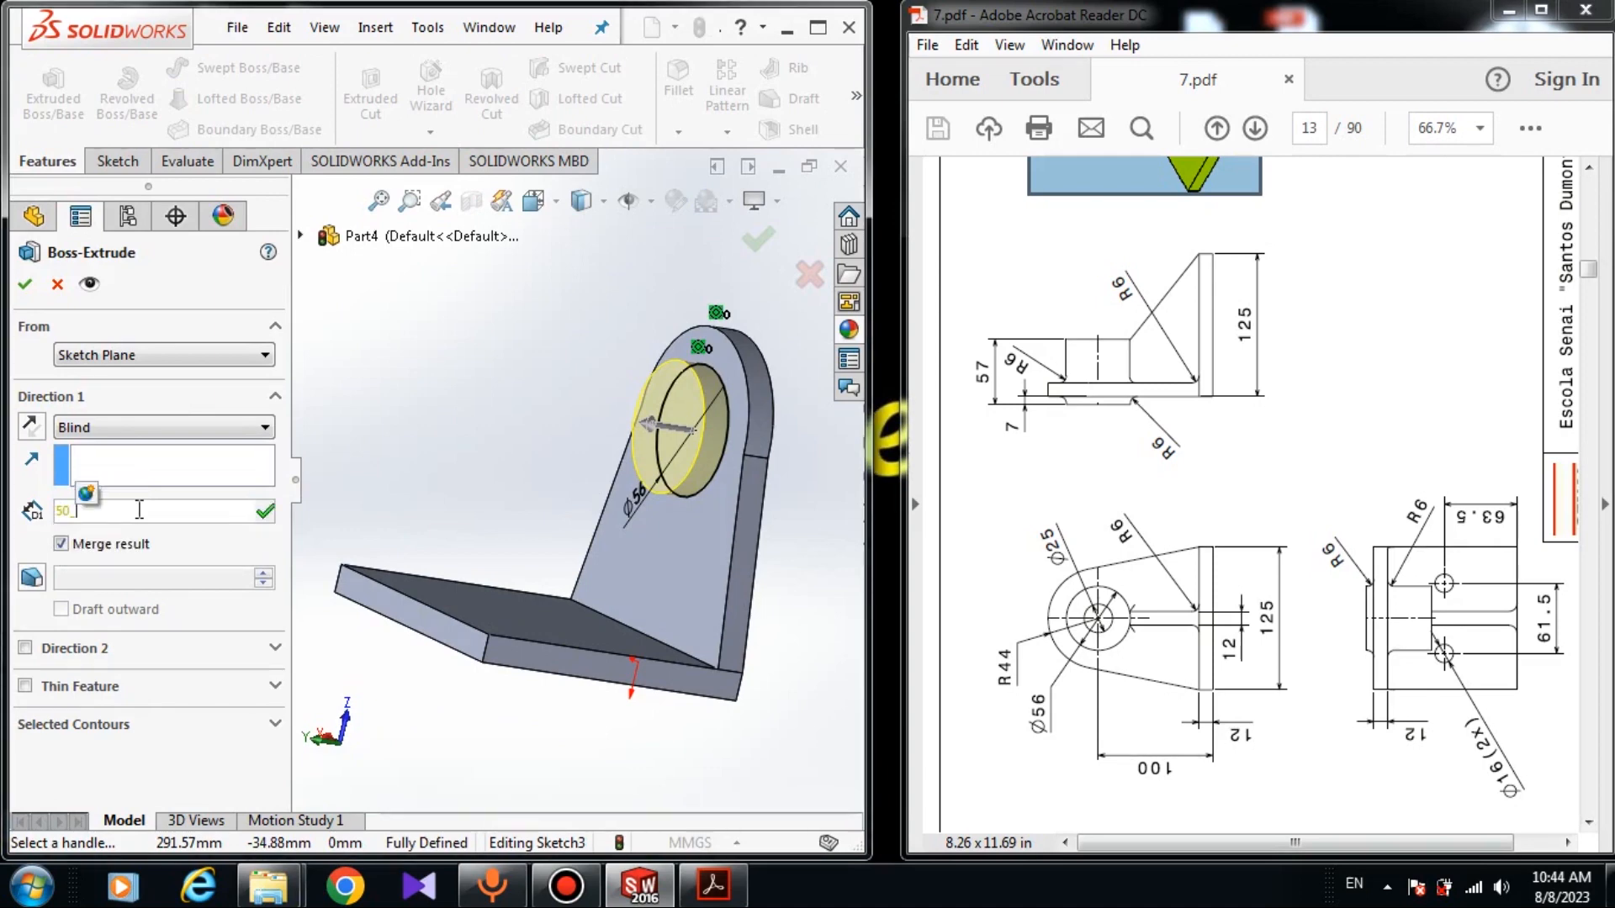
{"action": "type", "text": "12"}
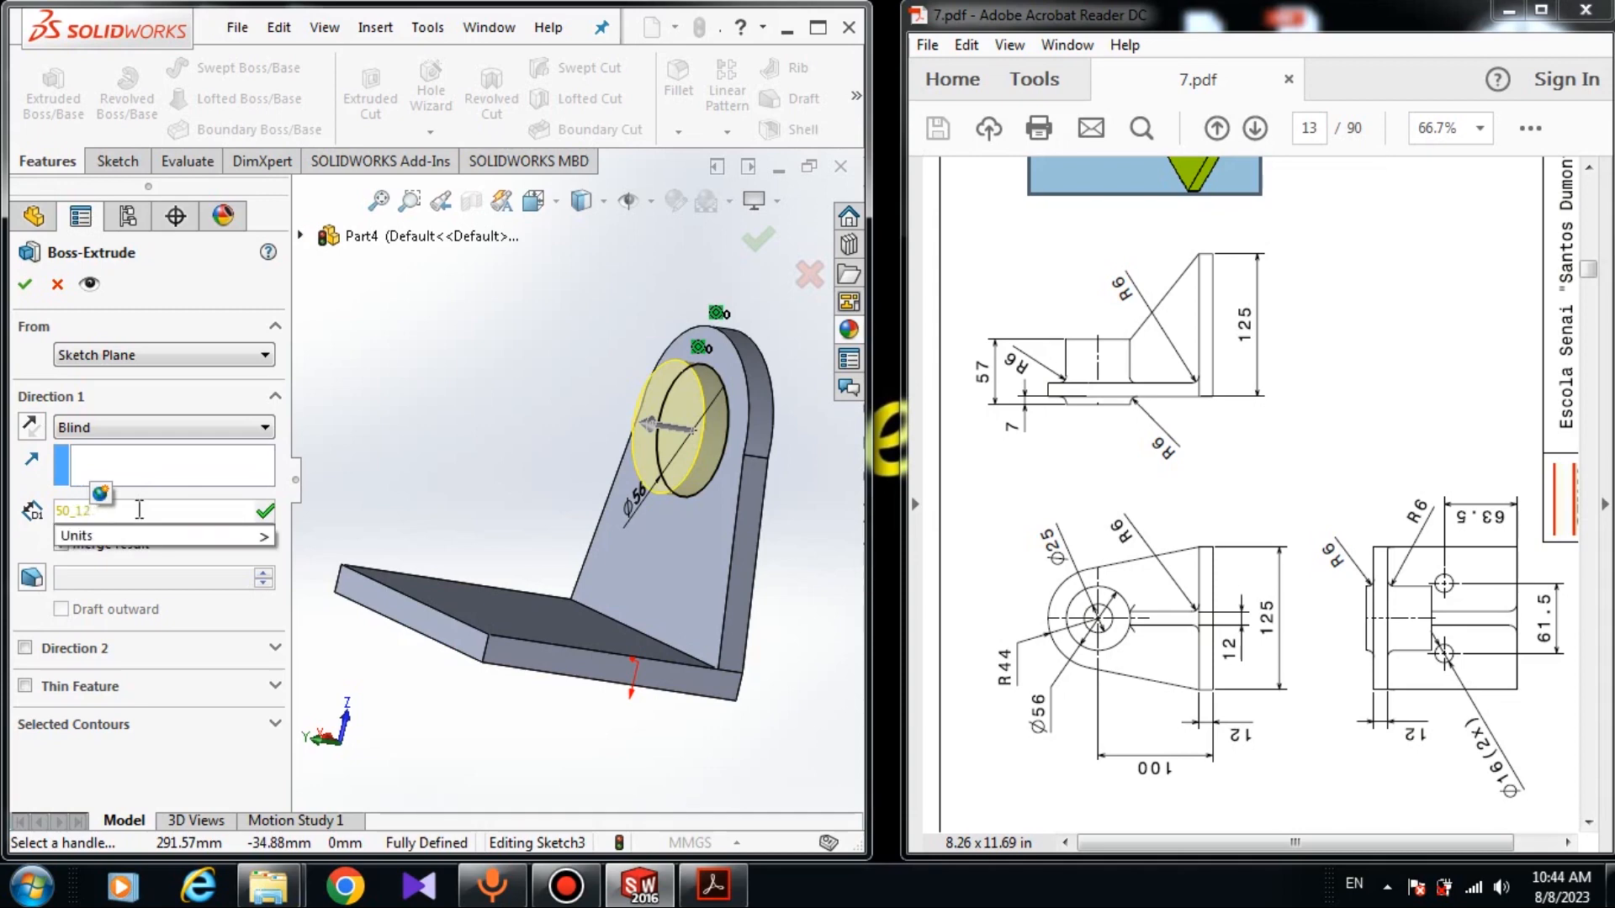
{"action": "key", "text": "BackSpace"}
{"action": "key", "text": "BackSpace"}
{"action": "key", "text": "BackSpace"}
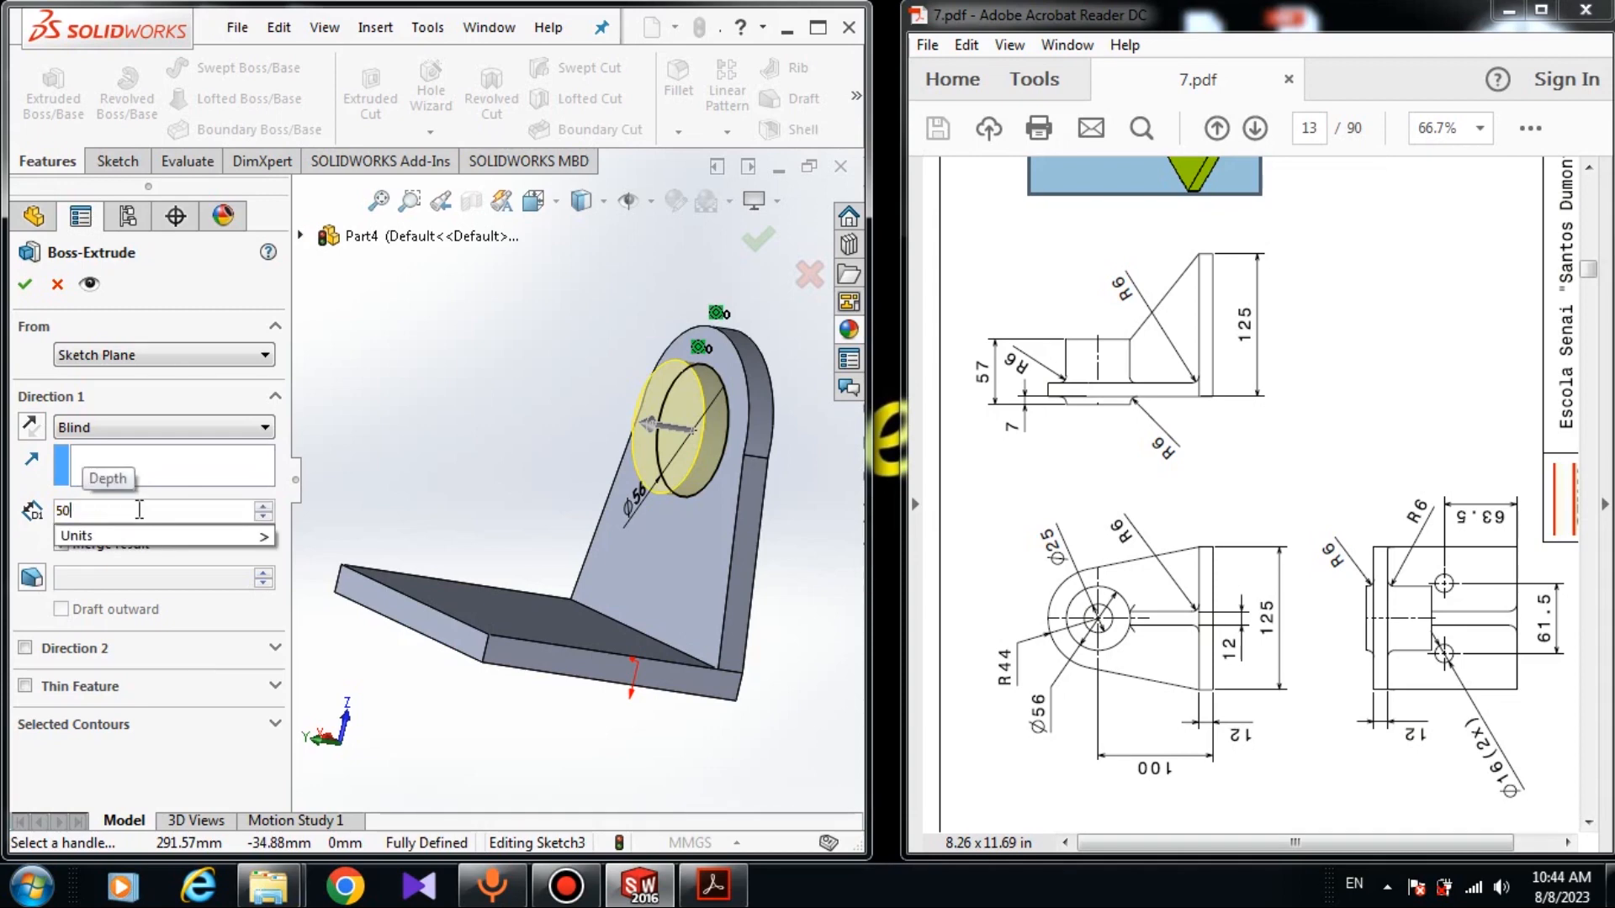
{"action": "type", "text": "-12"}
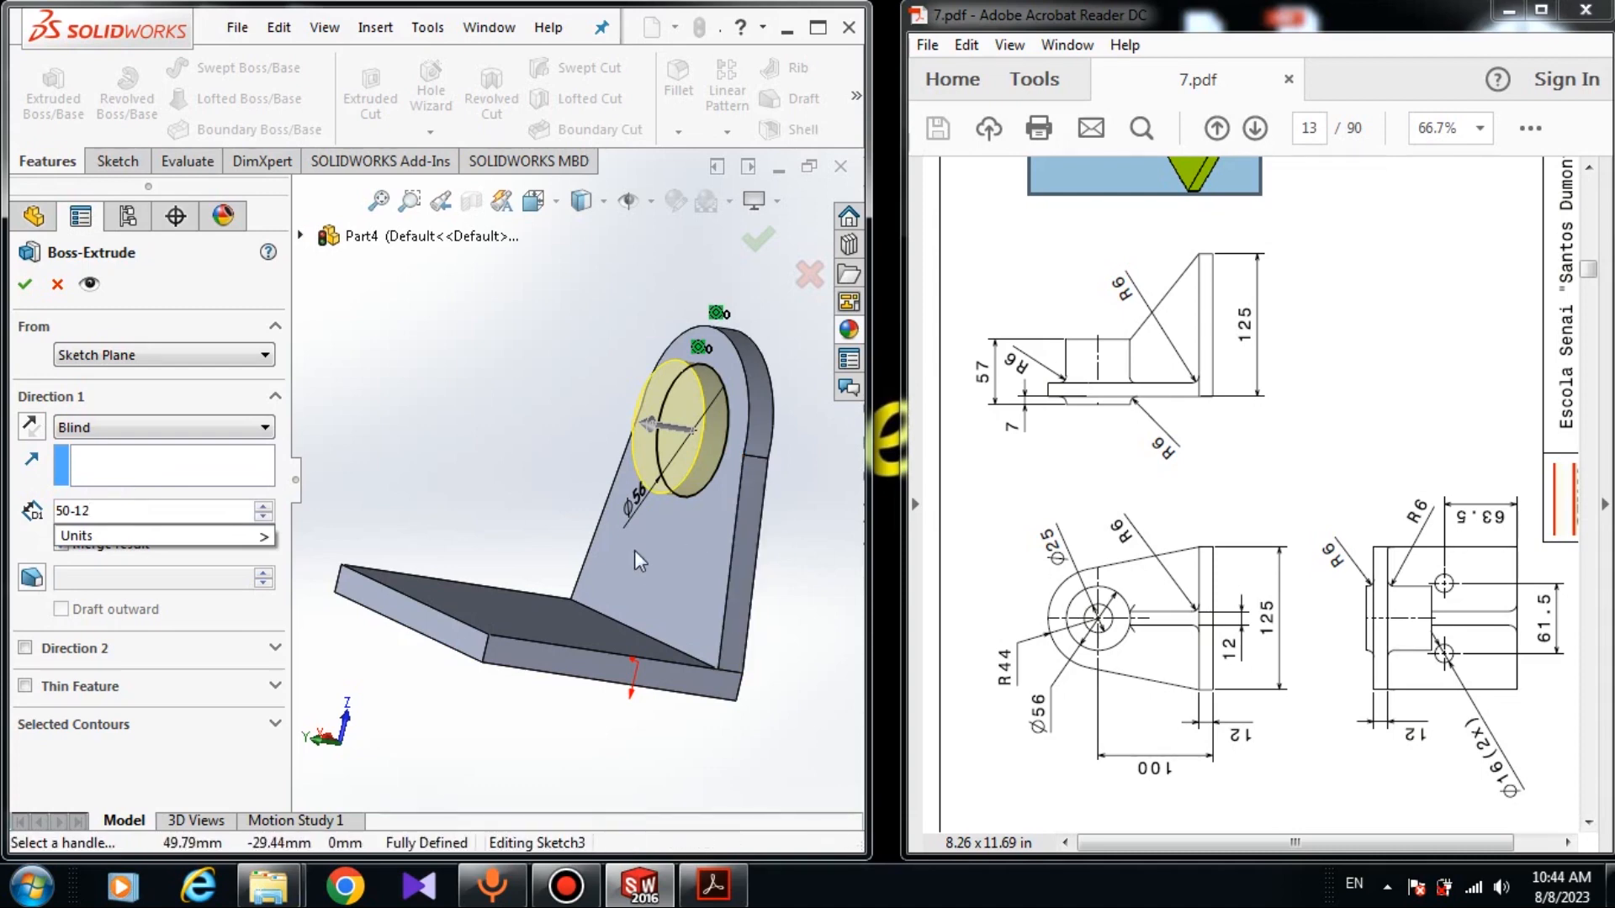
{"action": "mouse_move", "coordinate": [95, 528]}
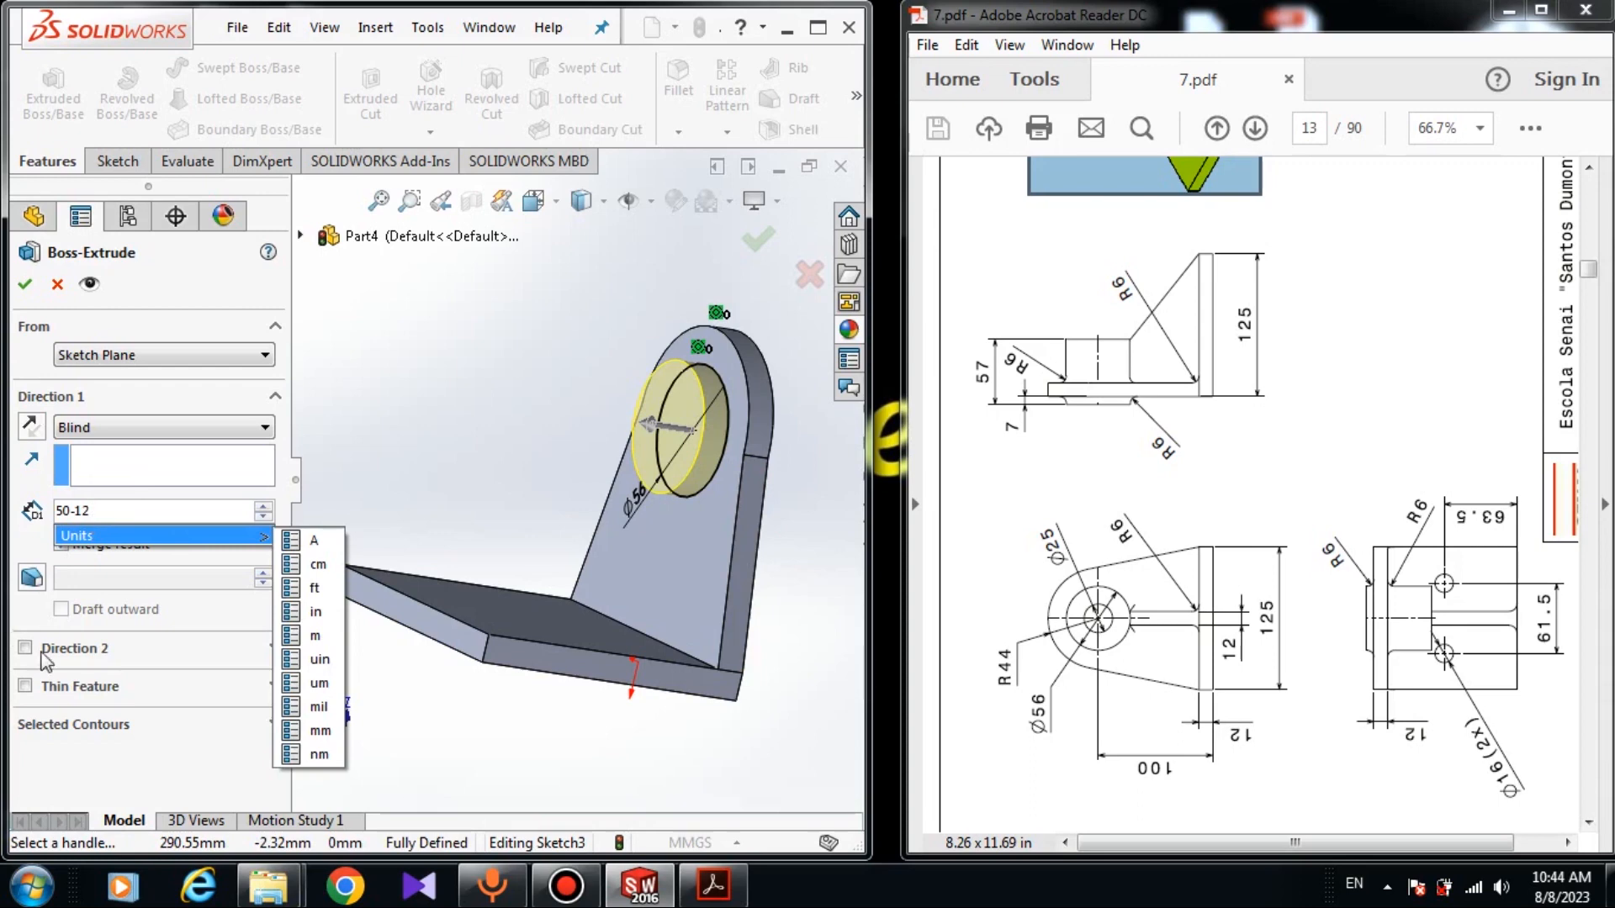
{"action": "key", "text": "Return"}
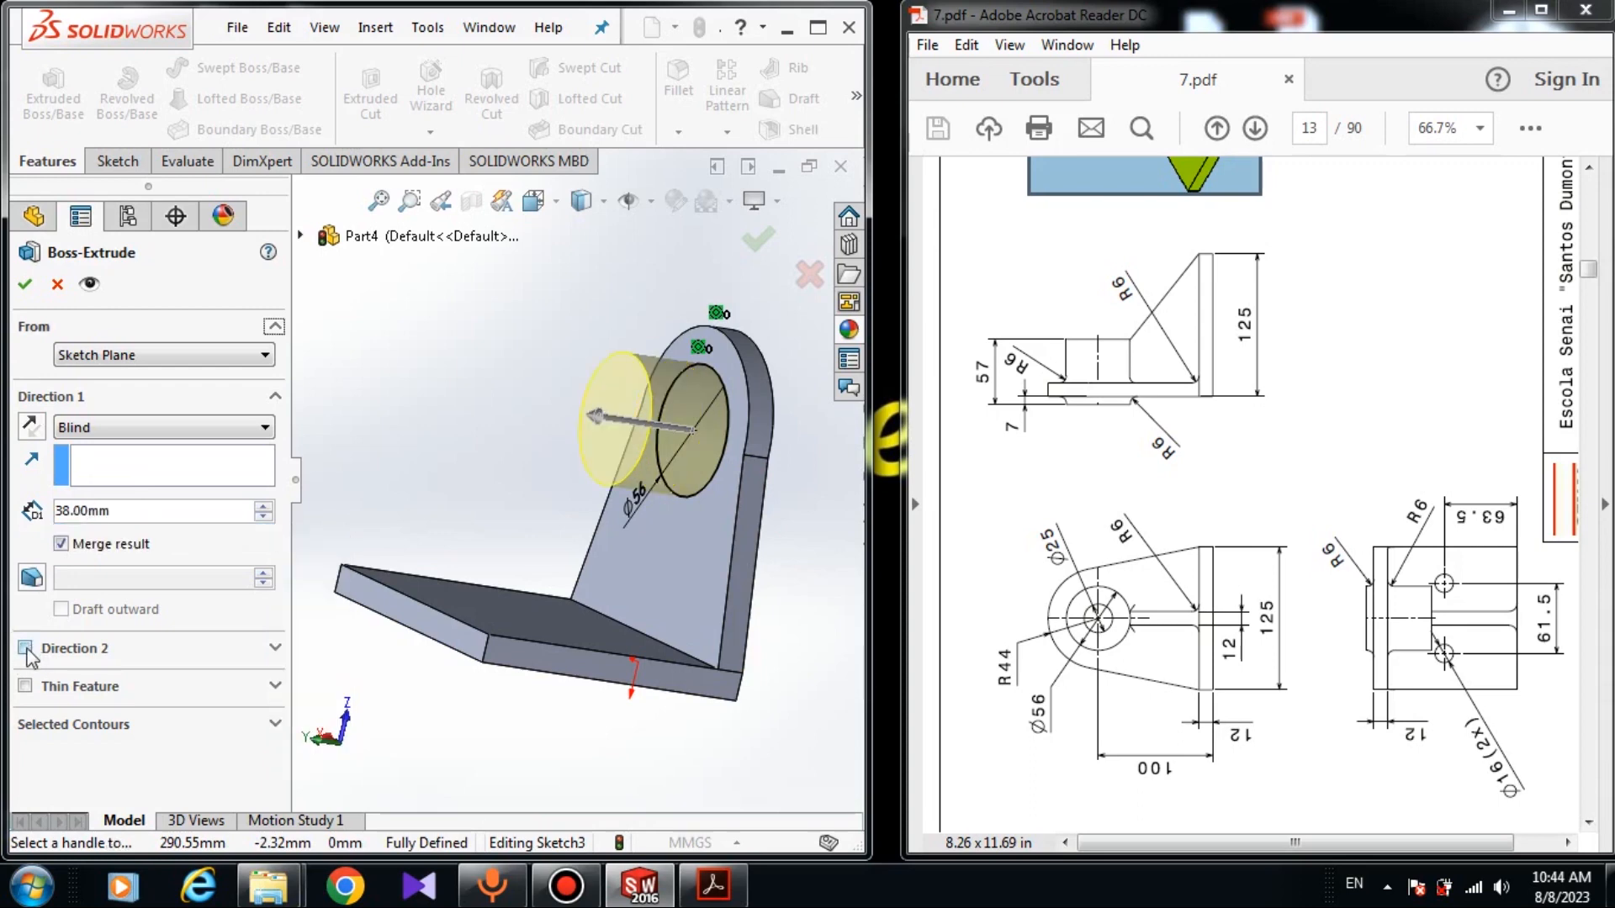
Add a second blind direction through the flange with a depth of 12+7 mm and finish the boss extrusion
{"action": "left_click", "coordinate": [25, 648]}
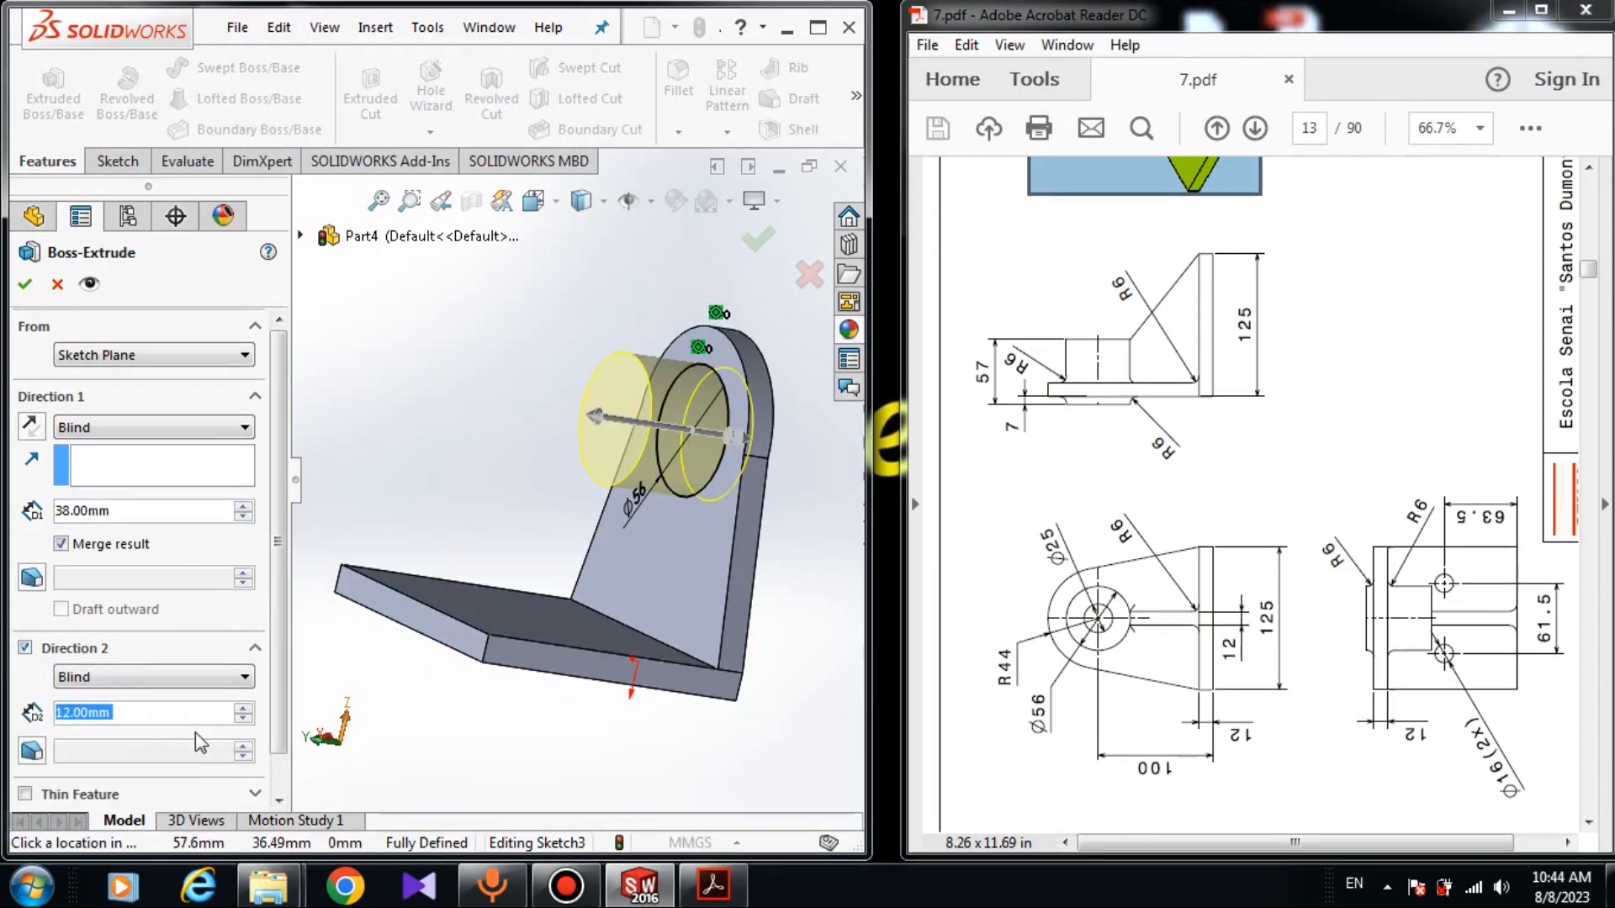
{"action": "type", "text": "7"}
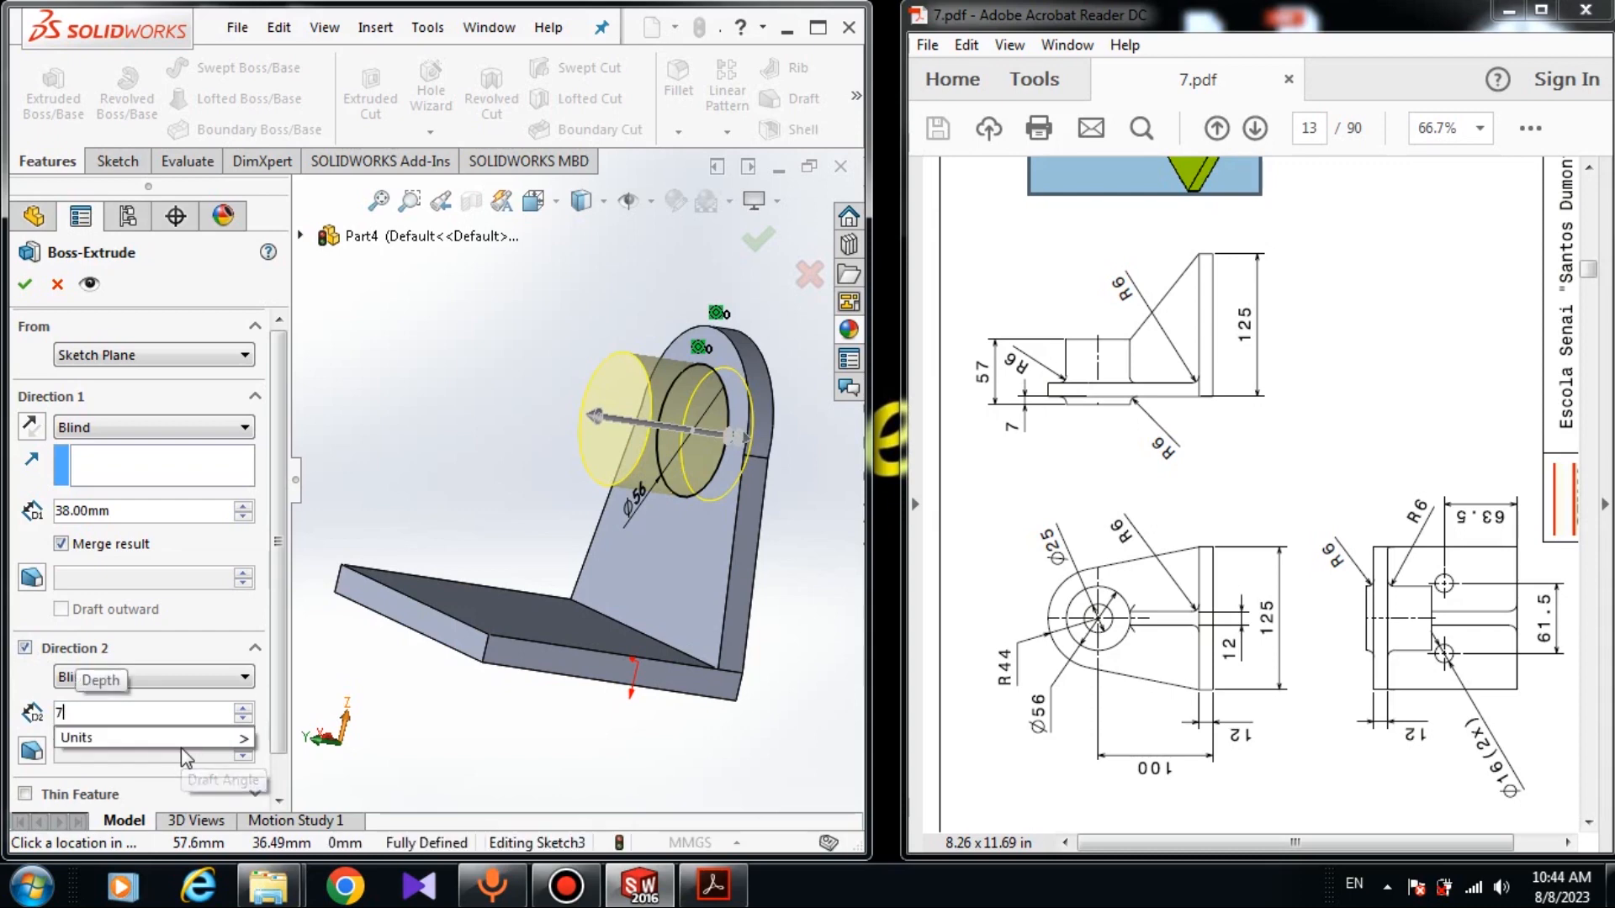
{"action": "key", "text": "BackSpace"}
{"action": "type", "text": "12"}
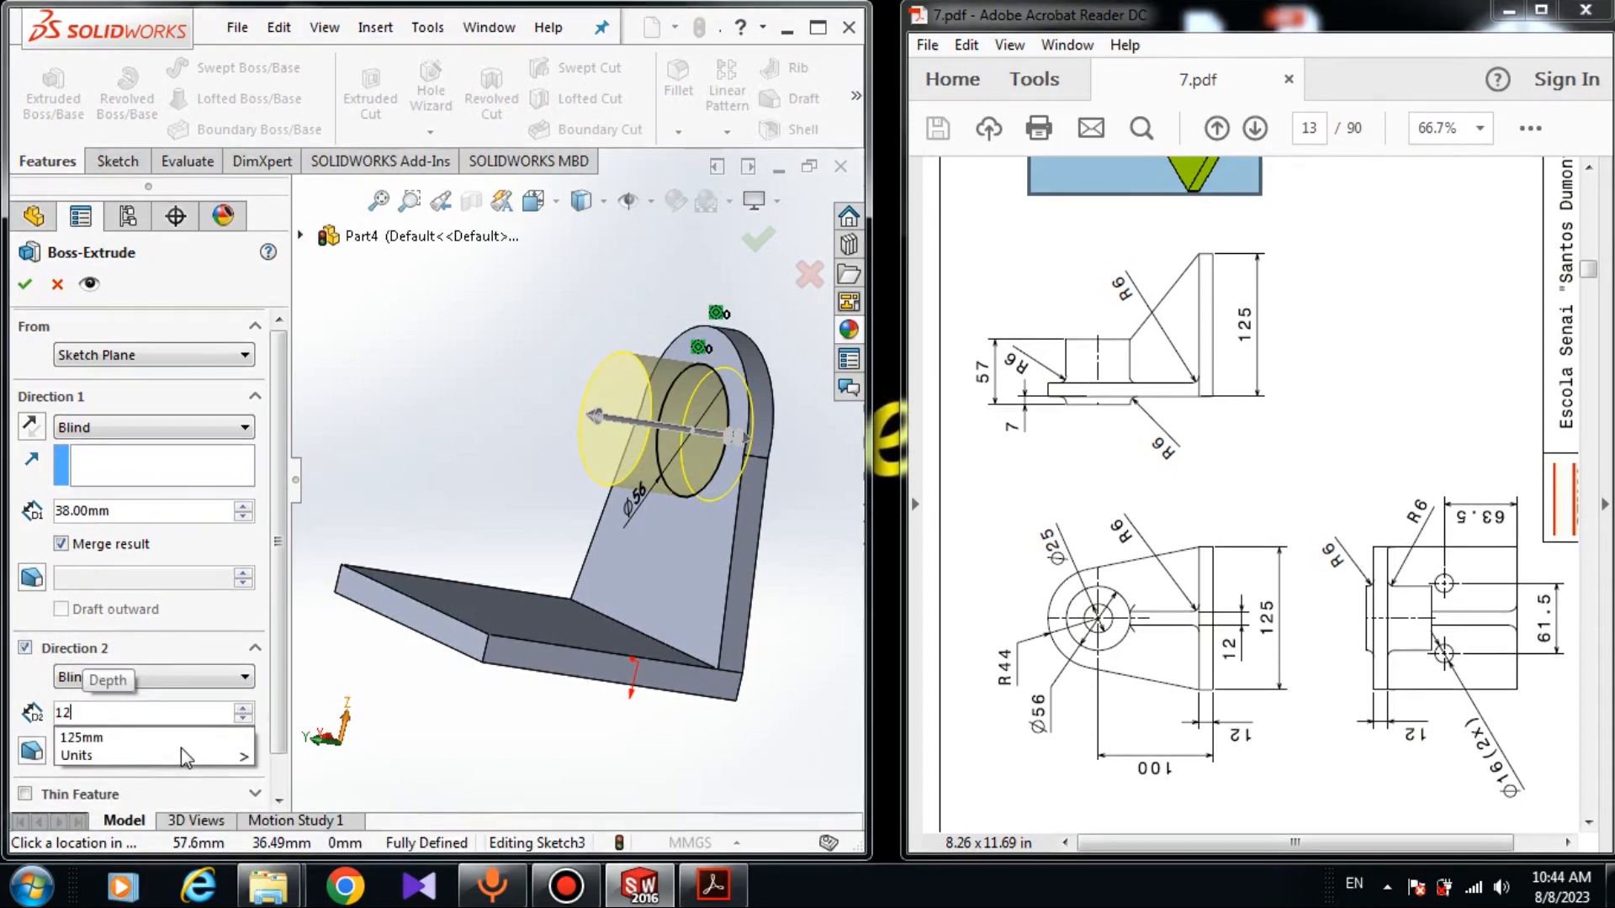
{"action": "type", "text": "+7"}
{"action": "key", "text": "Return"}
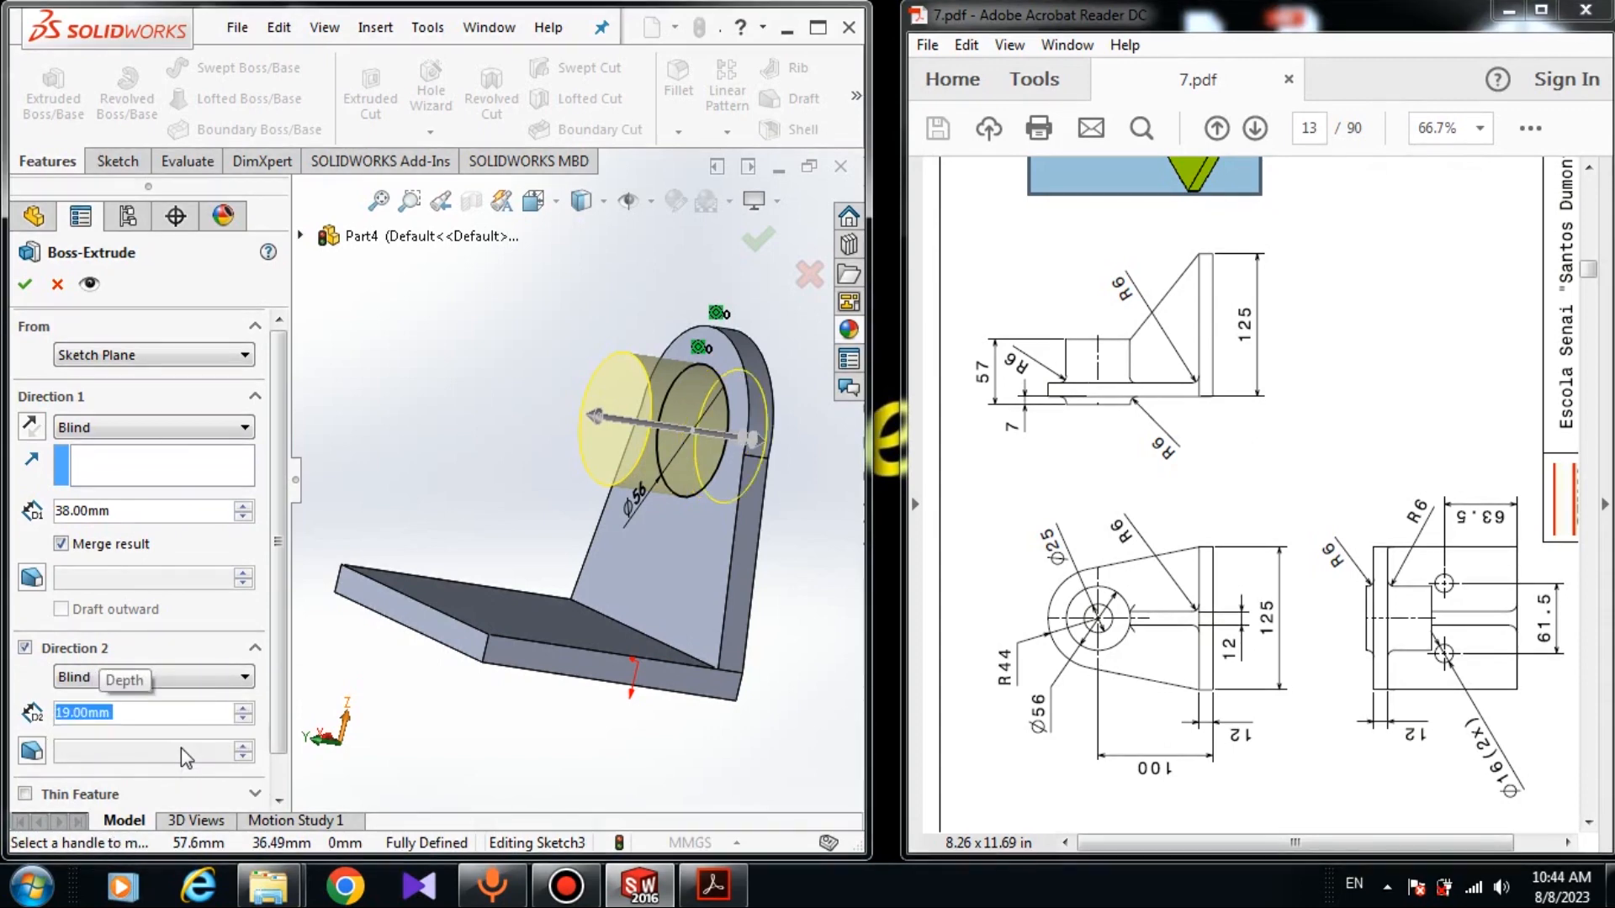
{"action": "key", "text": "Return"}
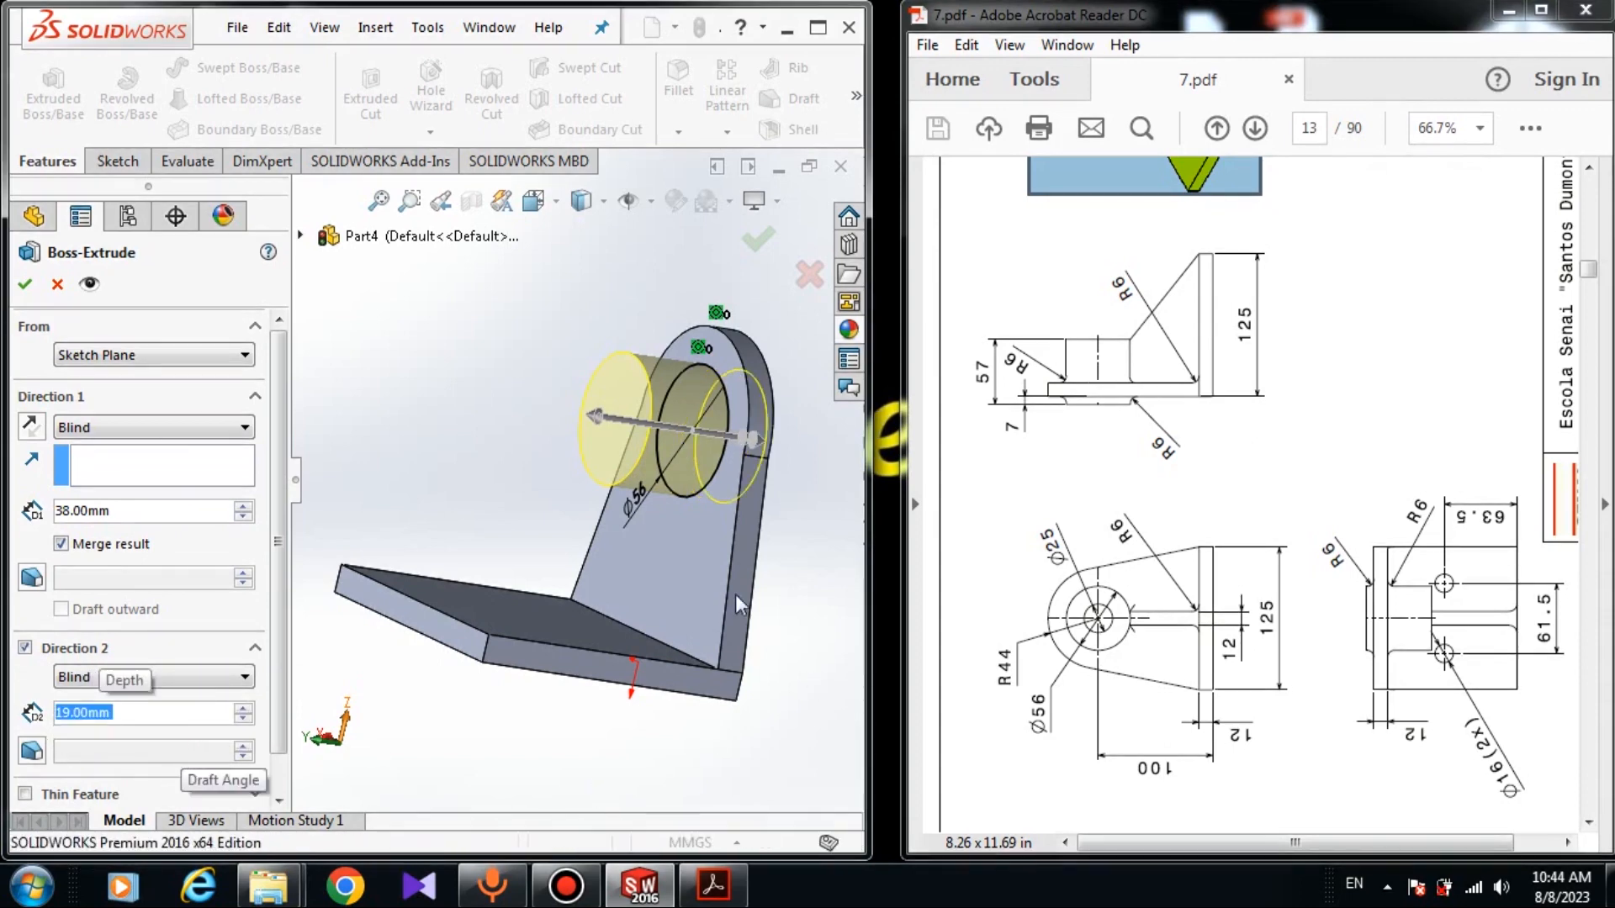
Measure the overall length of the boss between its two circular end faces
{"action": "middle_click_drag", "start_coordinate": [703, 586], "coordinate": [729, 477]}
{"action": "left_click", "coordinate": [729, 476]}
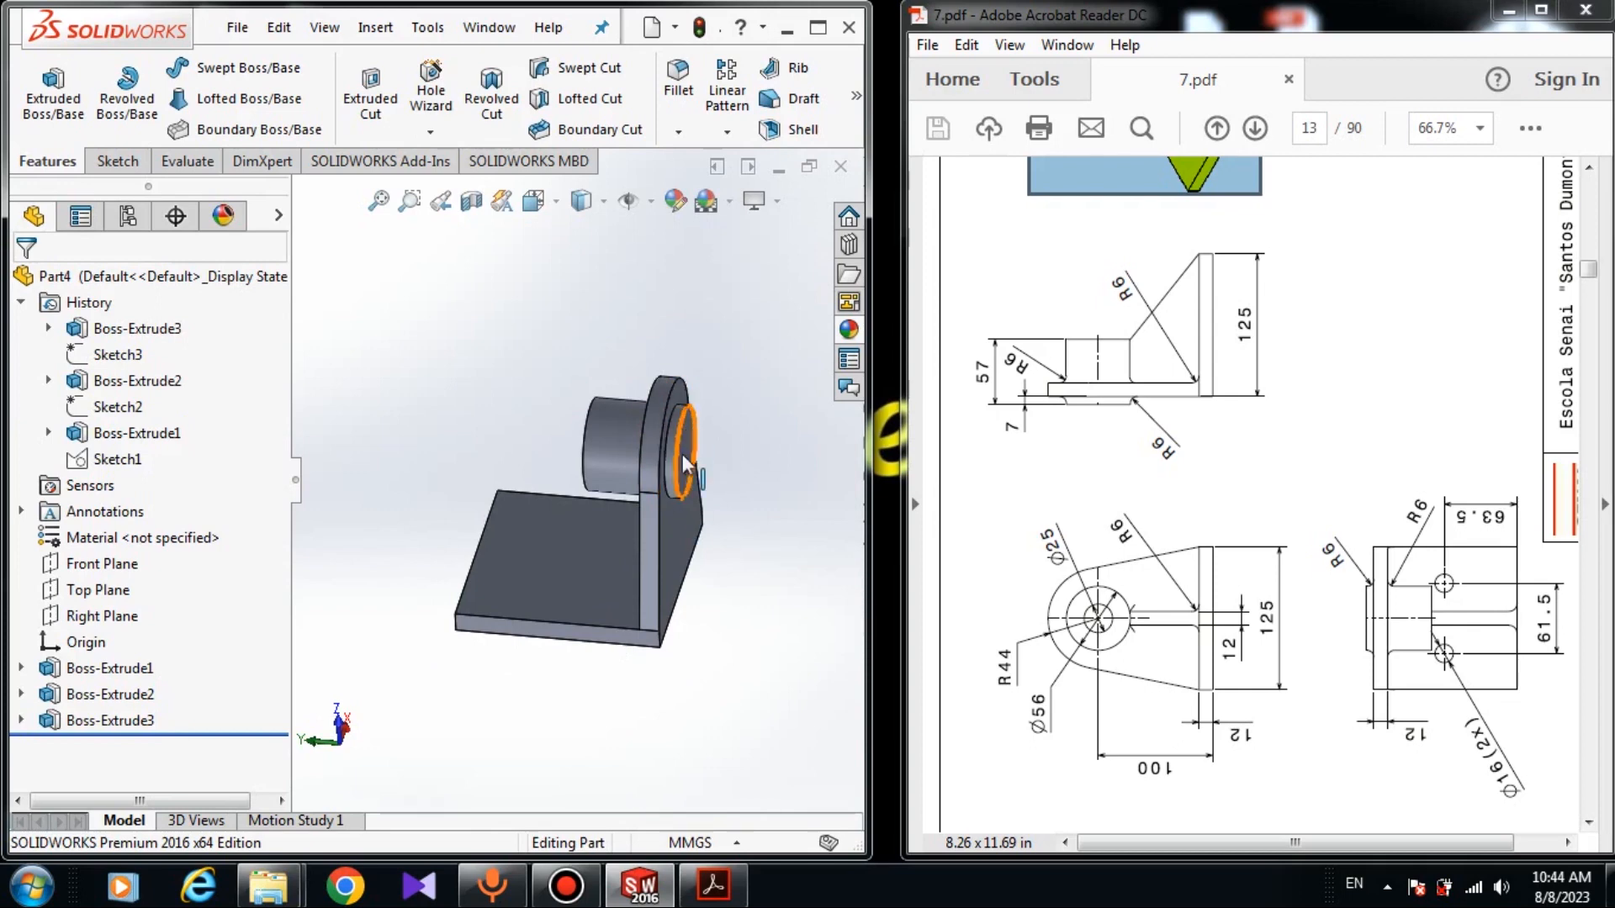
{"action": "scroll", "coordinate": [683, 471], "scroll_direction": "down", "scroll_amount": 3}
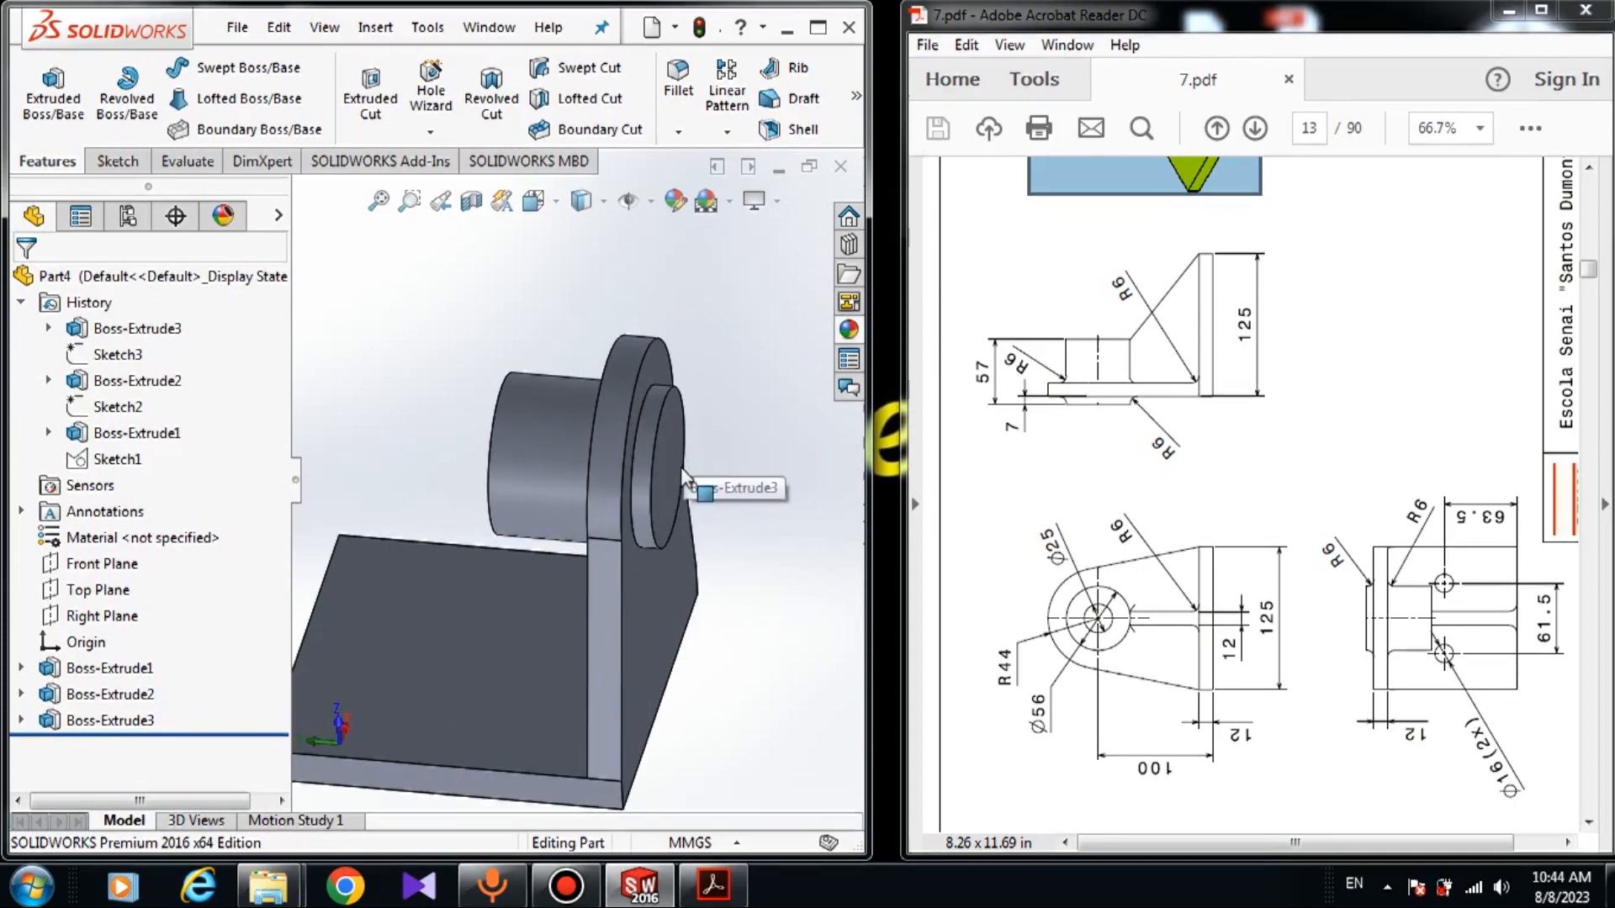
{"action": "left_click", "coordinate": [666, 474]}
{"action": "middle_click_drag", "start_coordinate": [649, 512], "coordinate": [625, 508]}
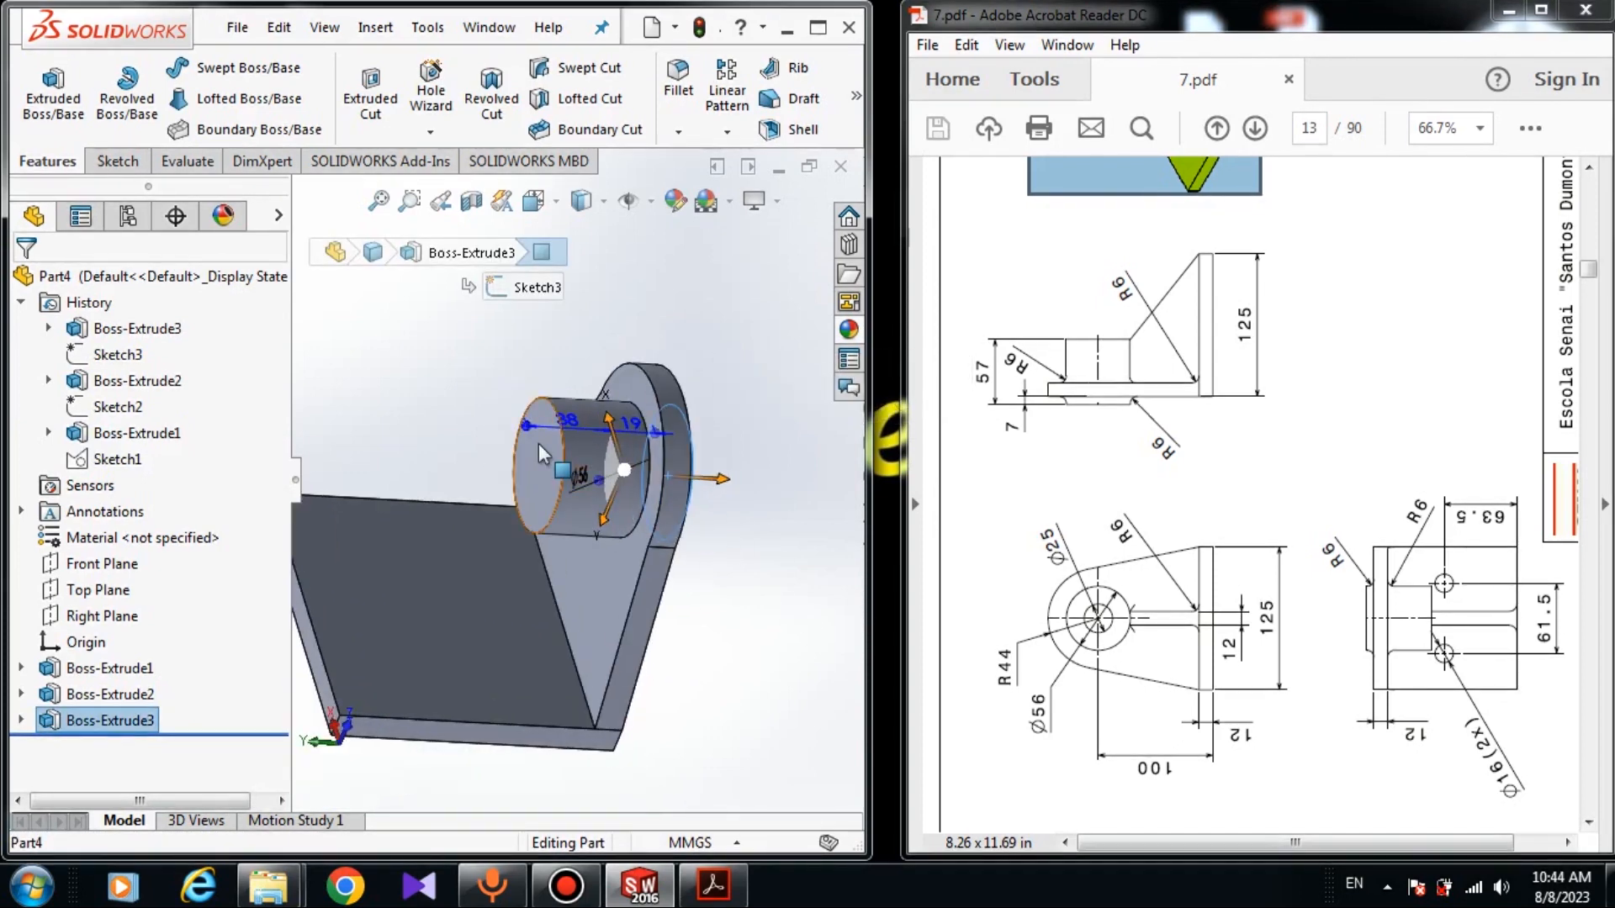
{"action": "left_click", "coordinate": [435, 374]}
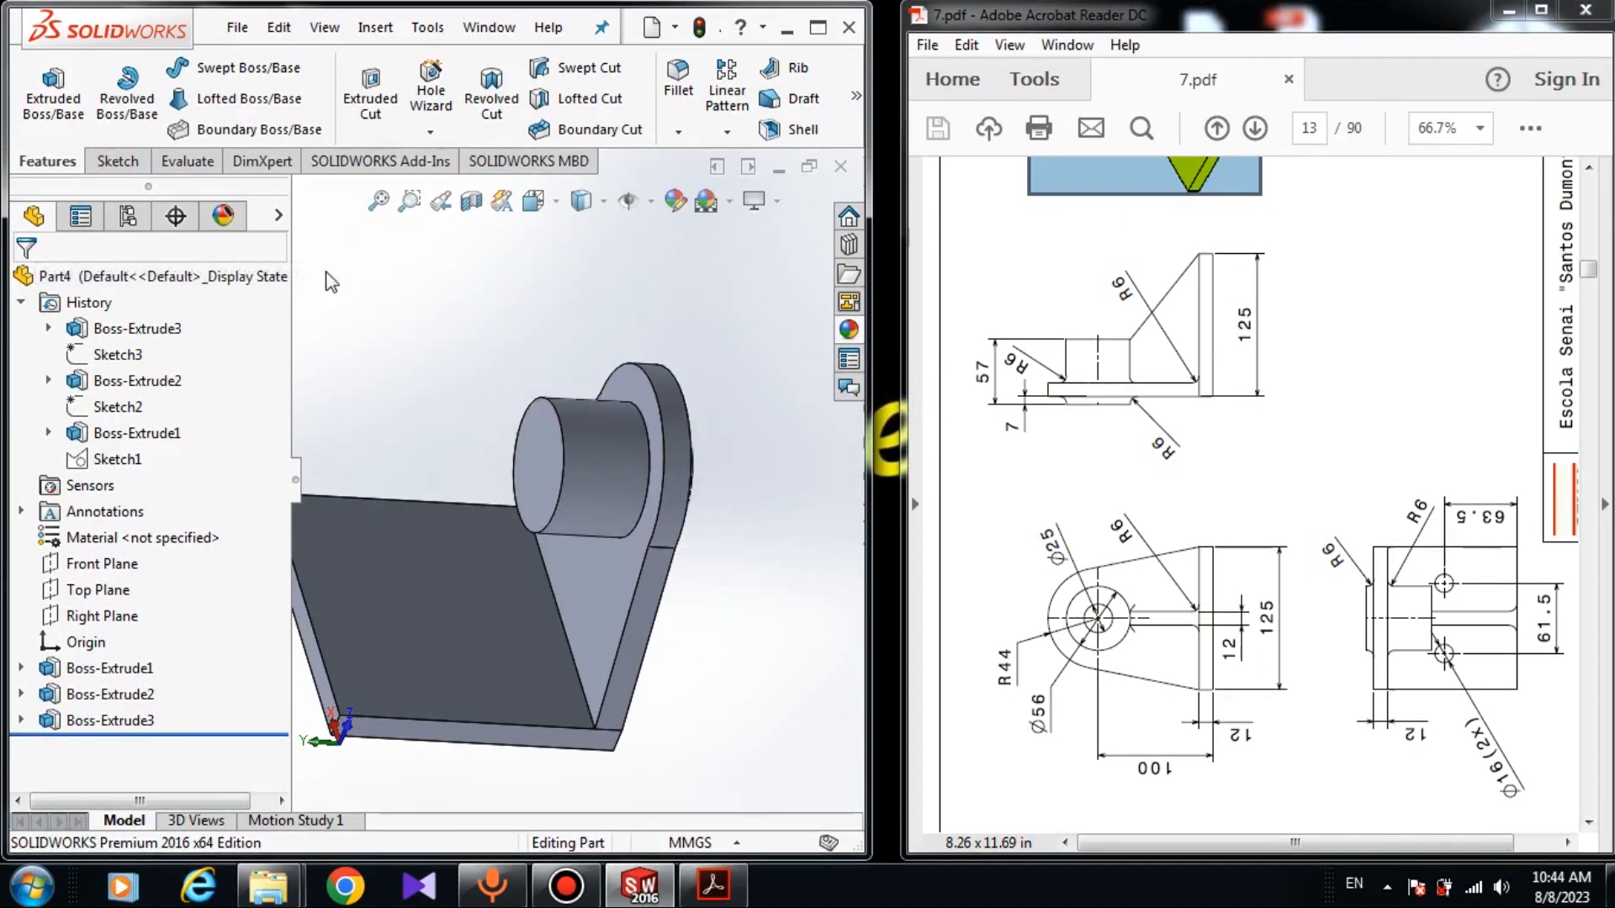
{"action": "left_click", "coordinate": [202, 161]}
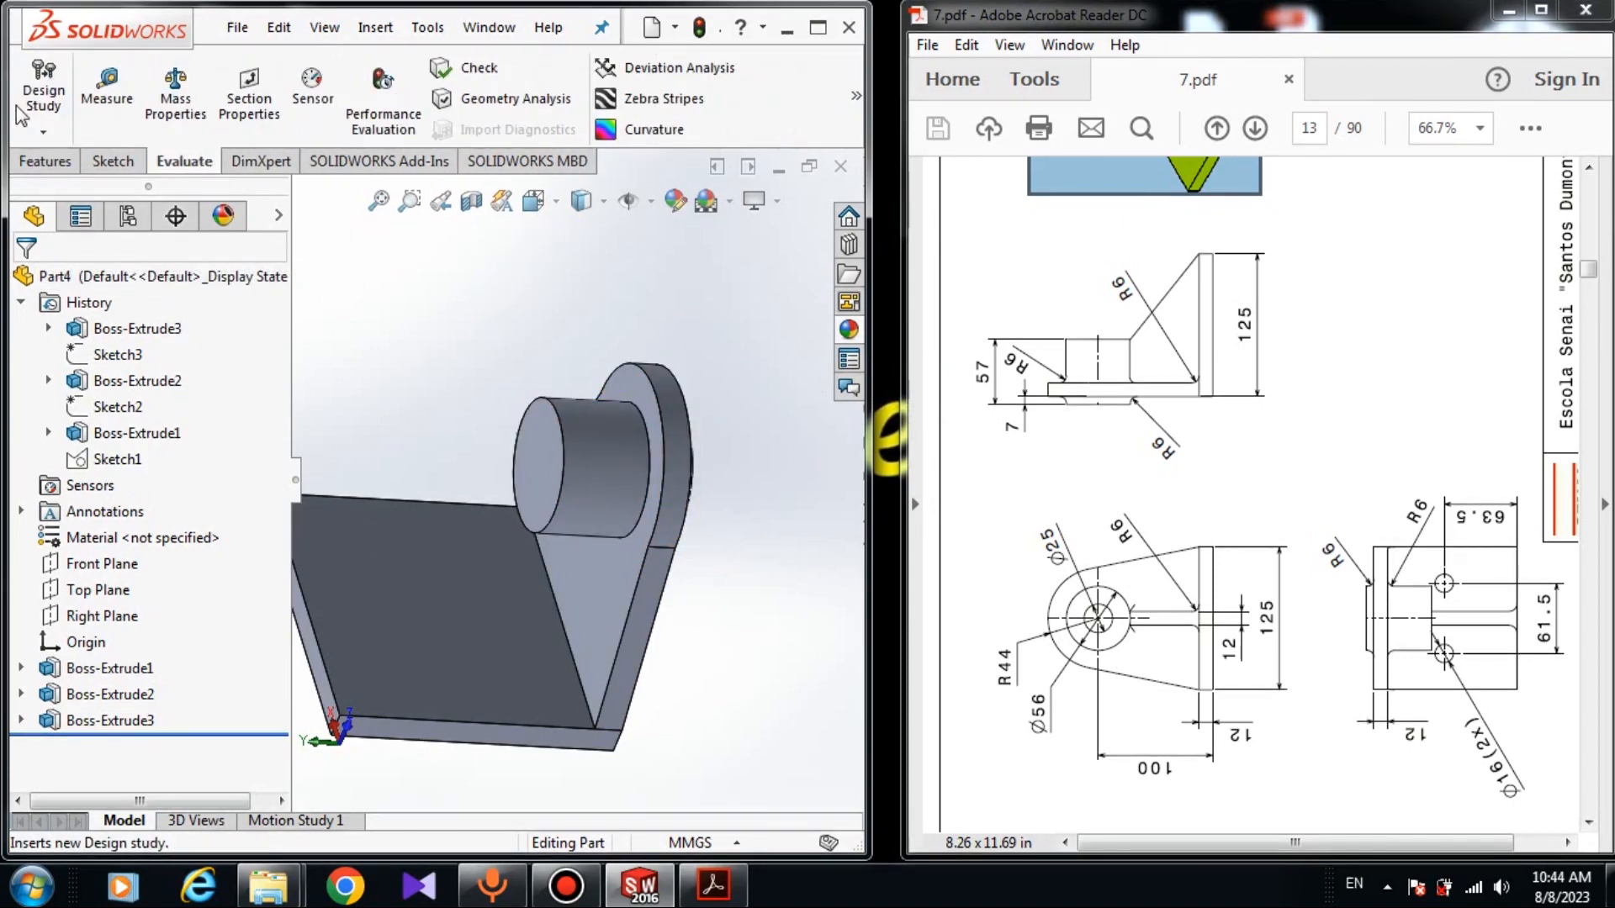
{"action": "left_click", "coordinate": [107, 85]}
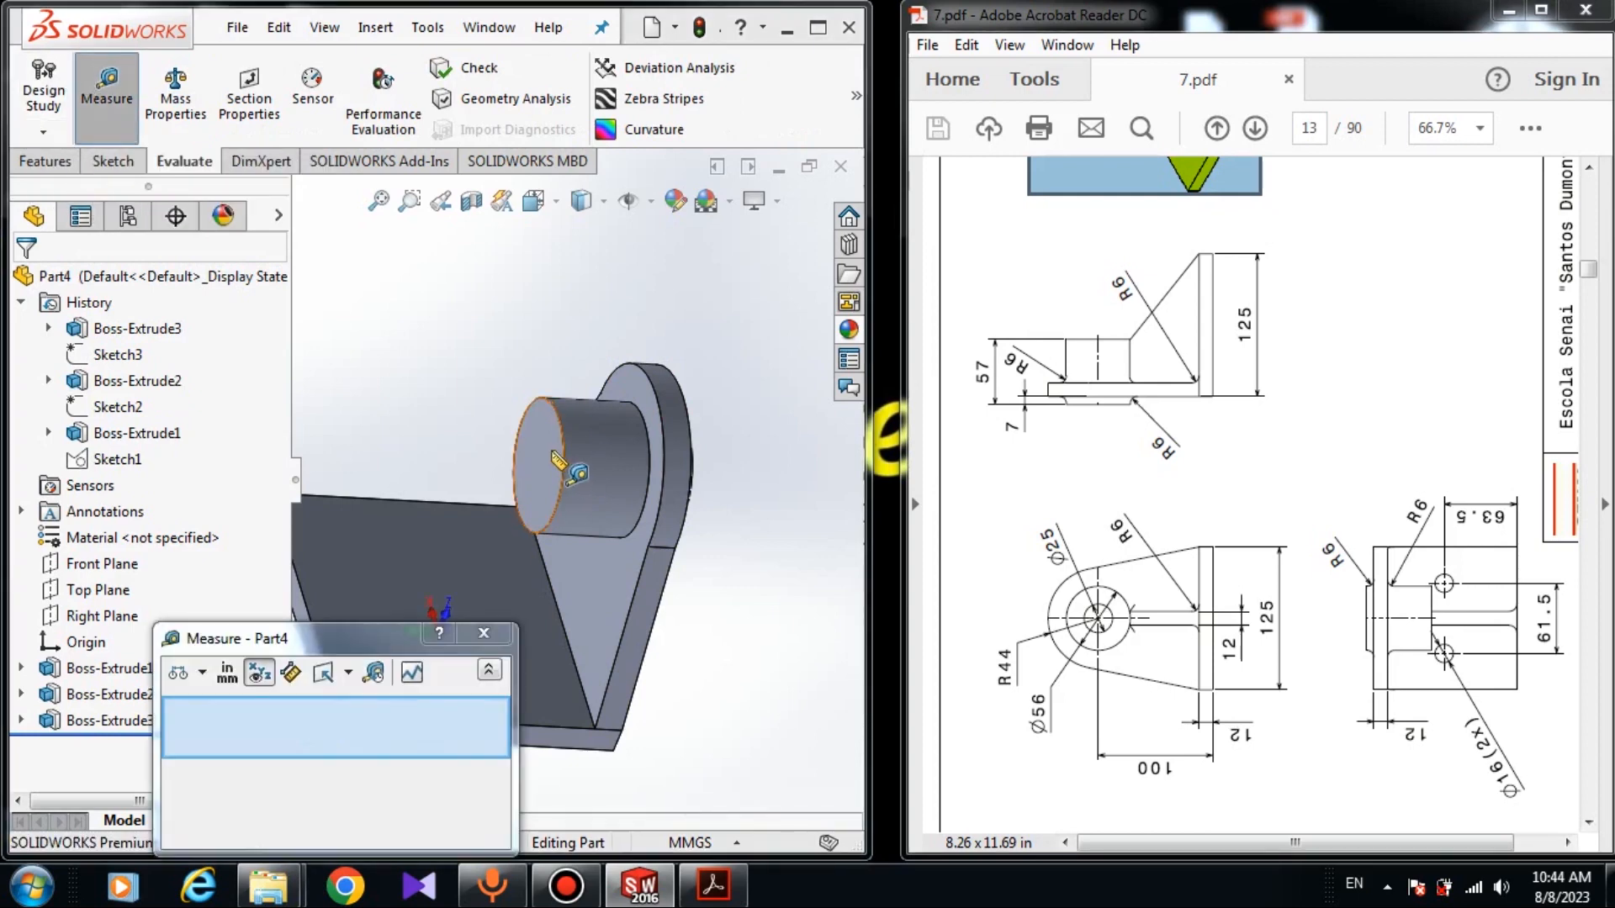
{"action": "left_click", "coordinate": [547, 454]}
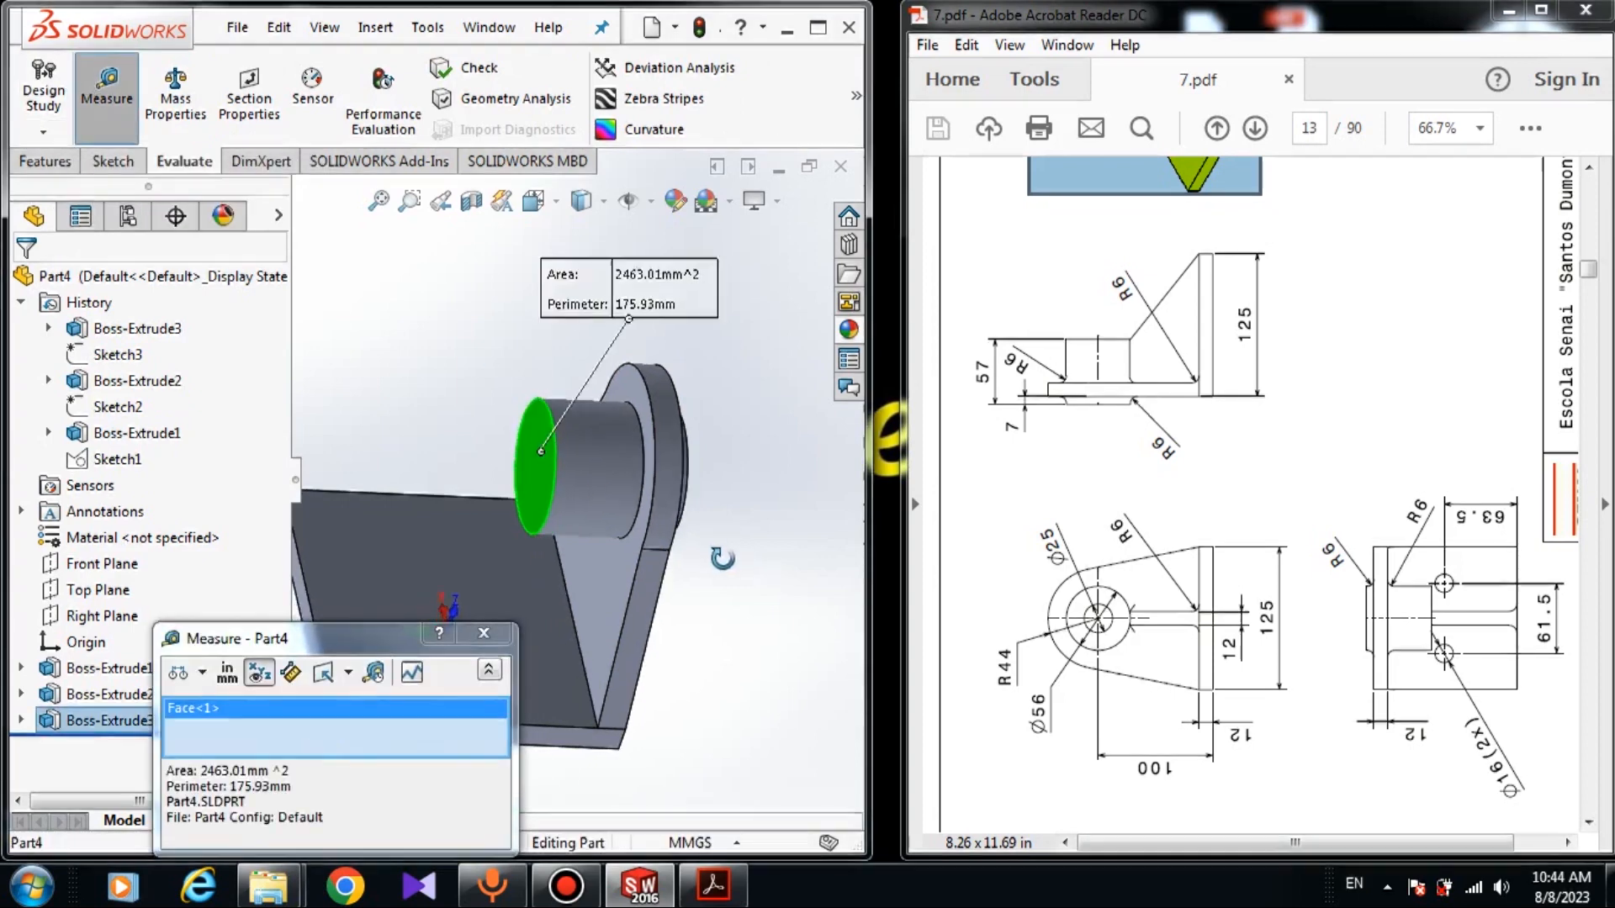
{"action": "key", "text": "ctrl+8"}
{"action": "left_click", "coordinate": [485, 461]}
{"action": "middle_click_drag", "start_coordinate": [601, 503], "coordinate": [705, 588]}
Clear the measured faces and measure how far the boss's short end protrudes from the flange's outer face
{"action": "right_click", "coordinate": [328, 747]}
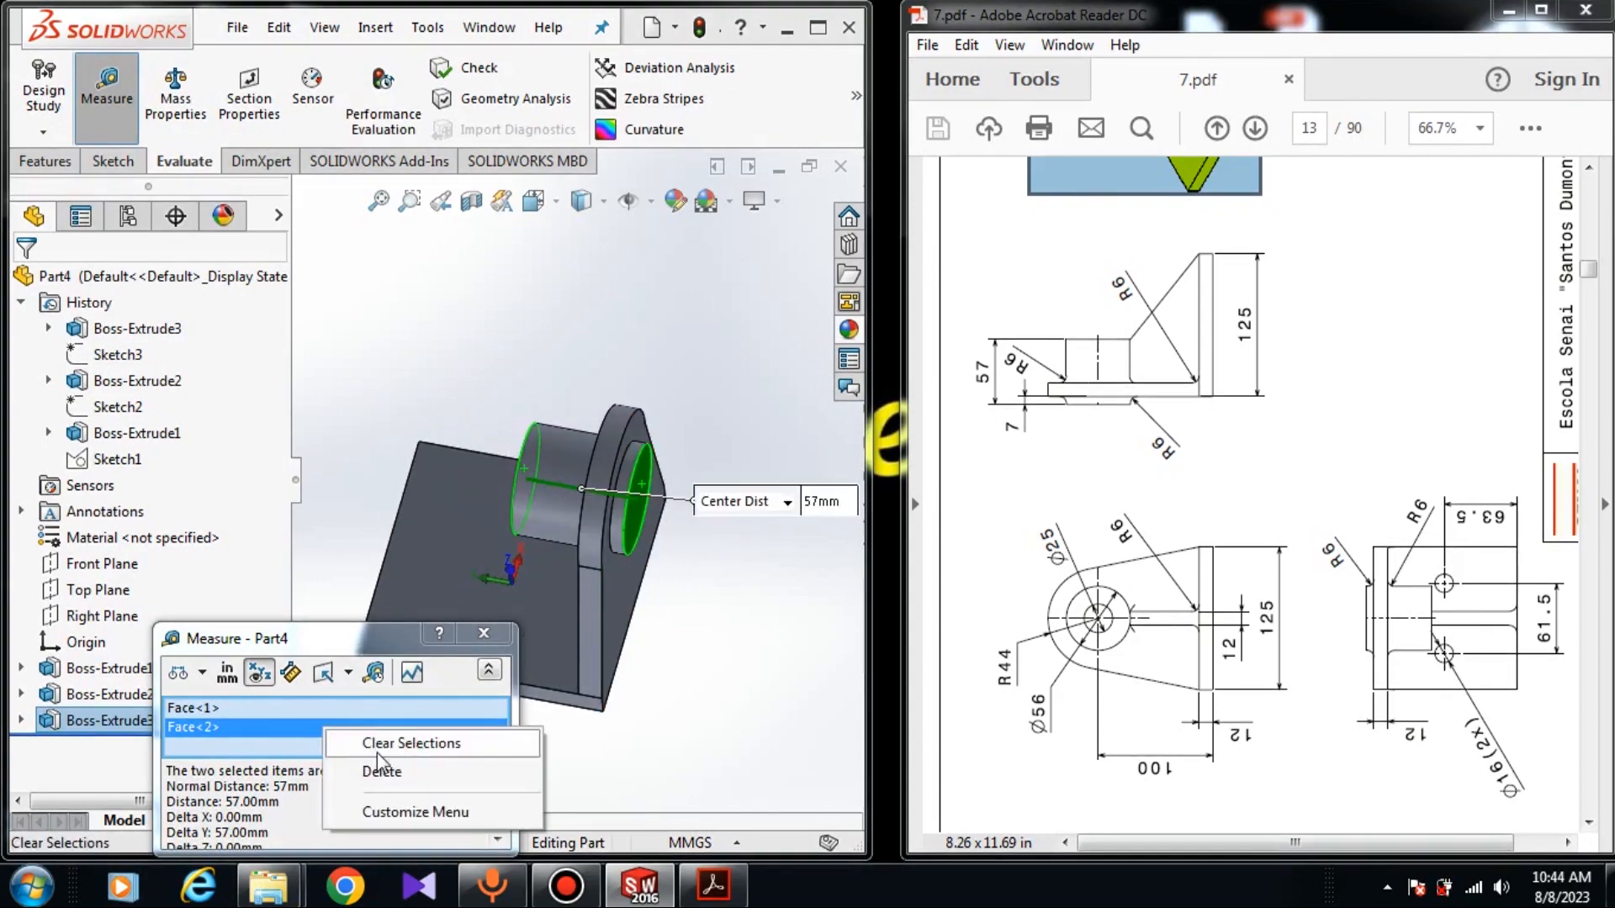
{"action": "left_click", "coordinate": [407, 739]}
{"action": "scroll", "coordinate": [684, 450], "scroll_direction": "down", "scroll_amount": 5}
{"action": "left_click", "coordinate": [677, 446]}
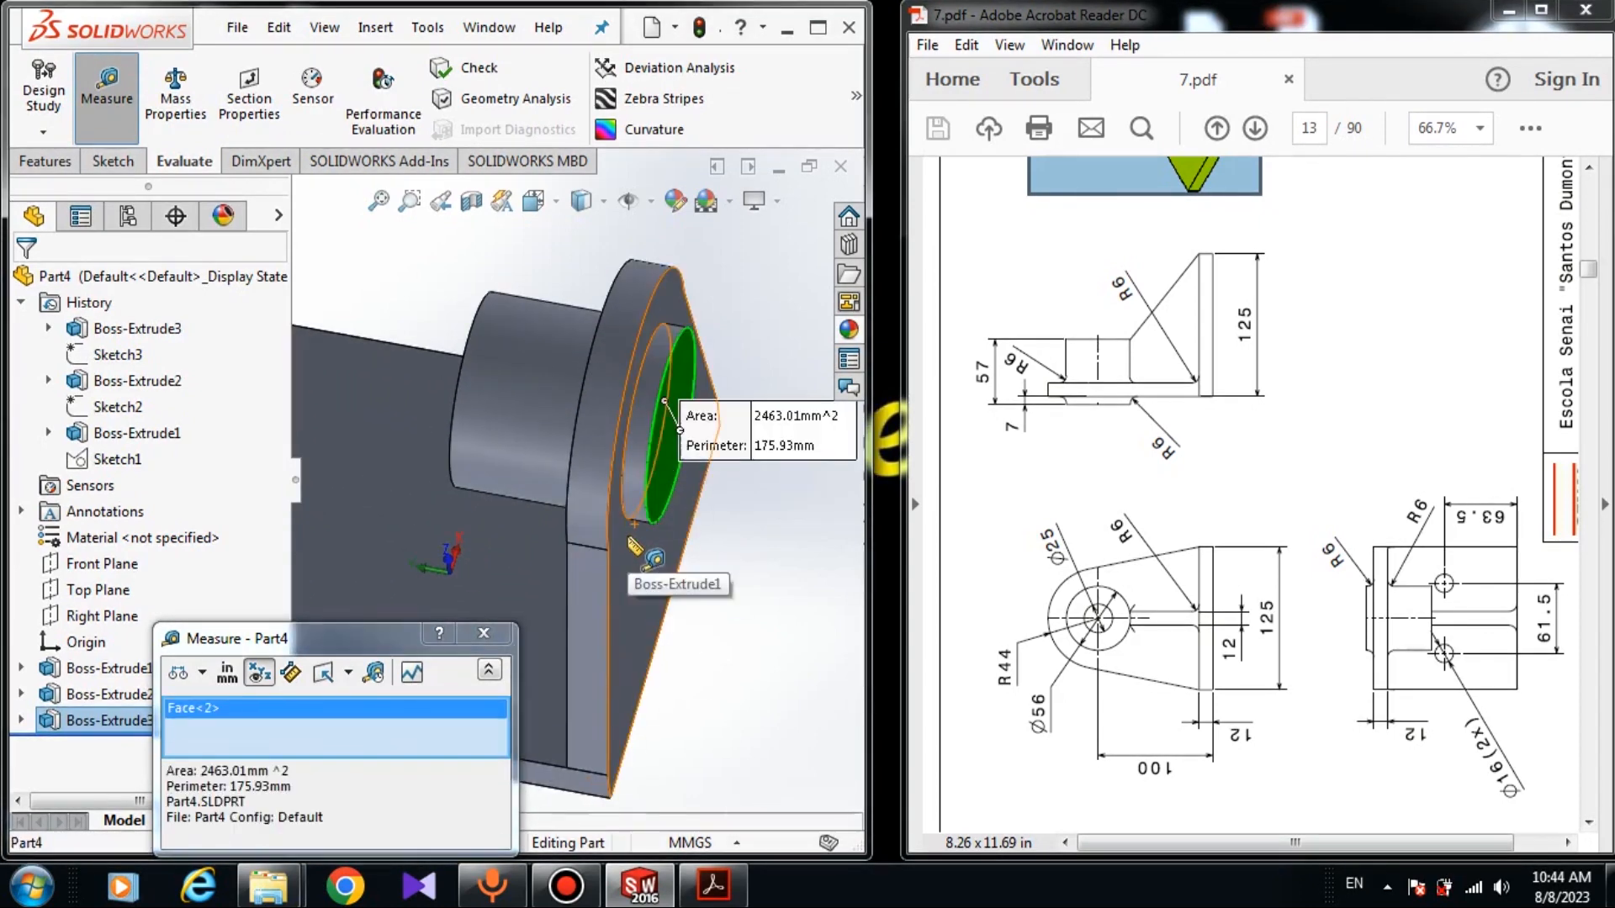
{"action": "left_click", "coordinate": [631, 542]}
{"action": "scroll", "coordinate": [770, 558], "scroll_direction": "up", "scroll_amount": 1}
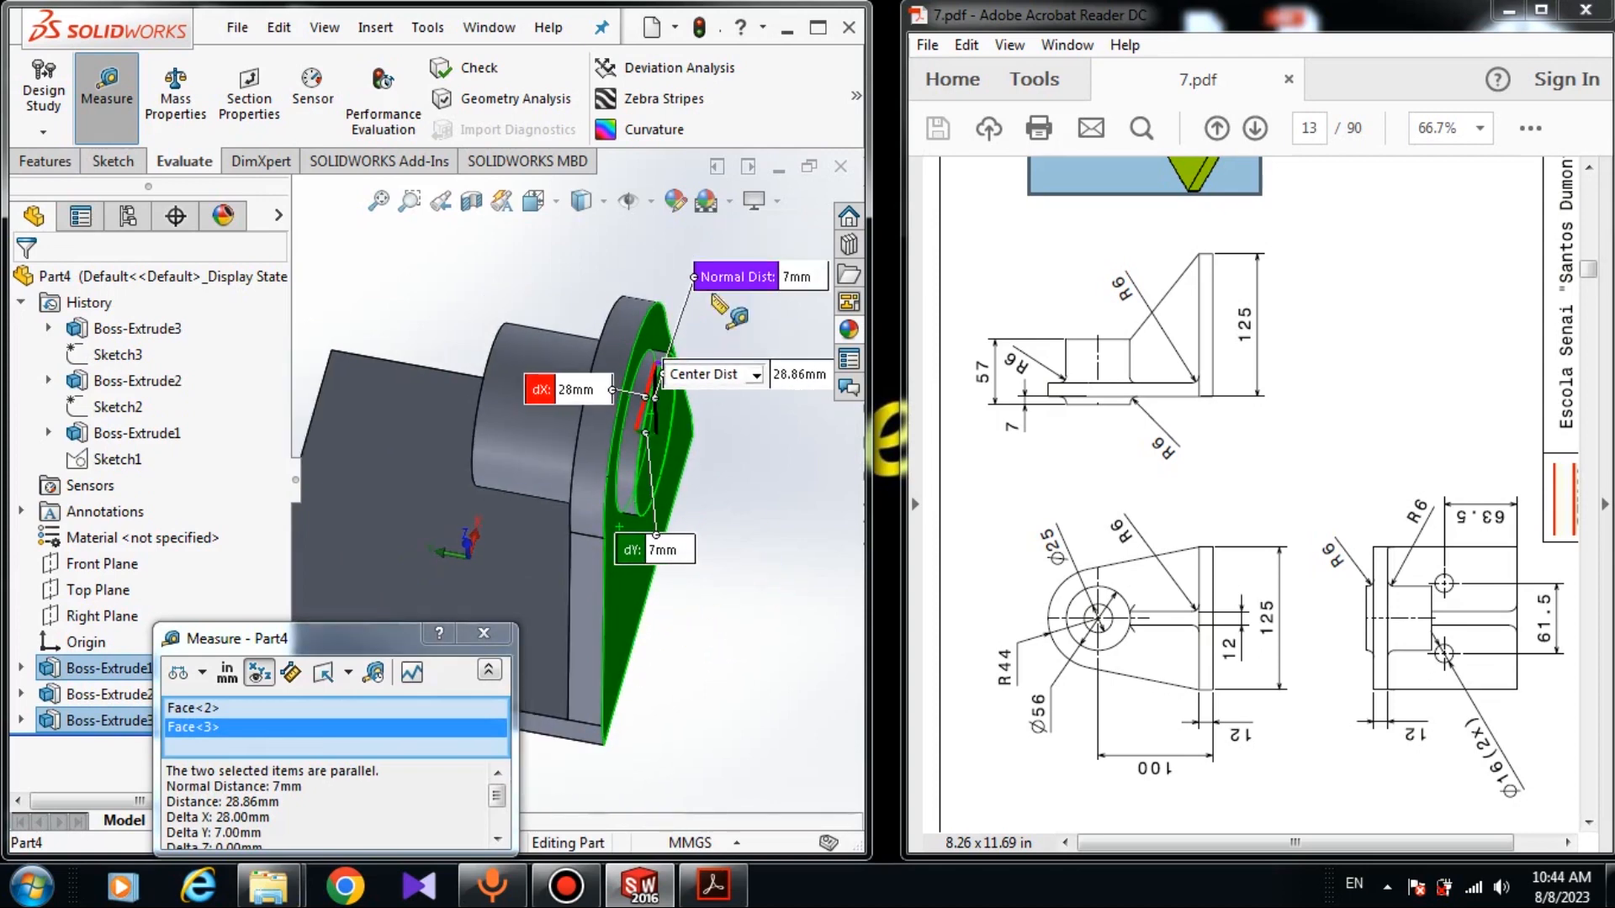
{"action": "left_click", "coordinate": [485, 633]}
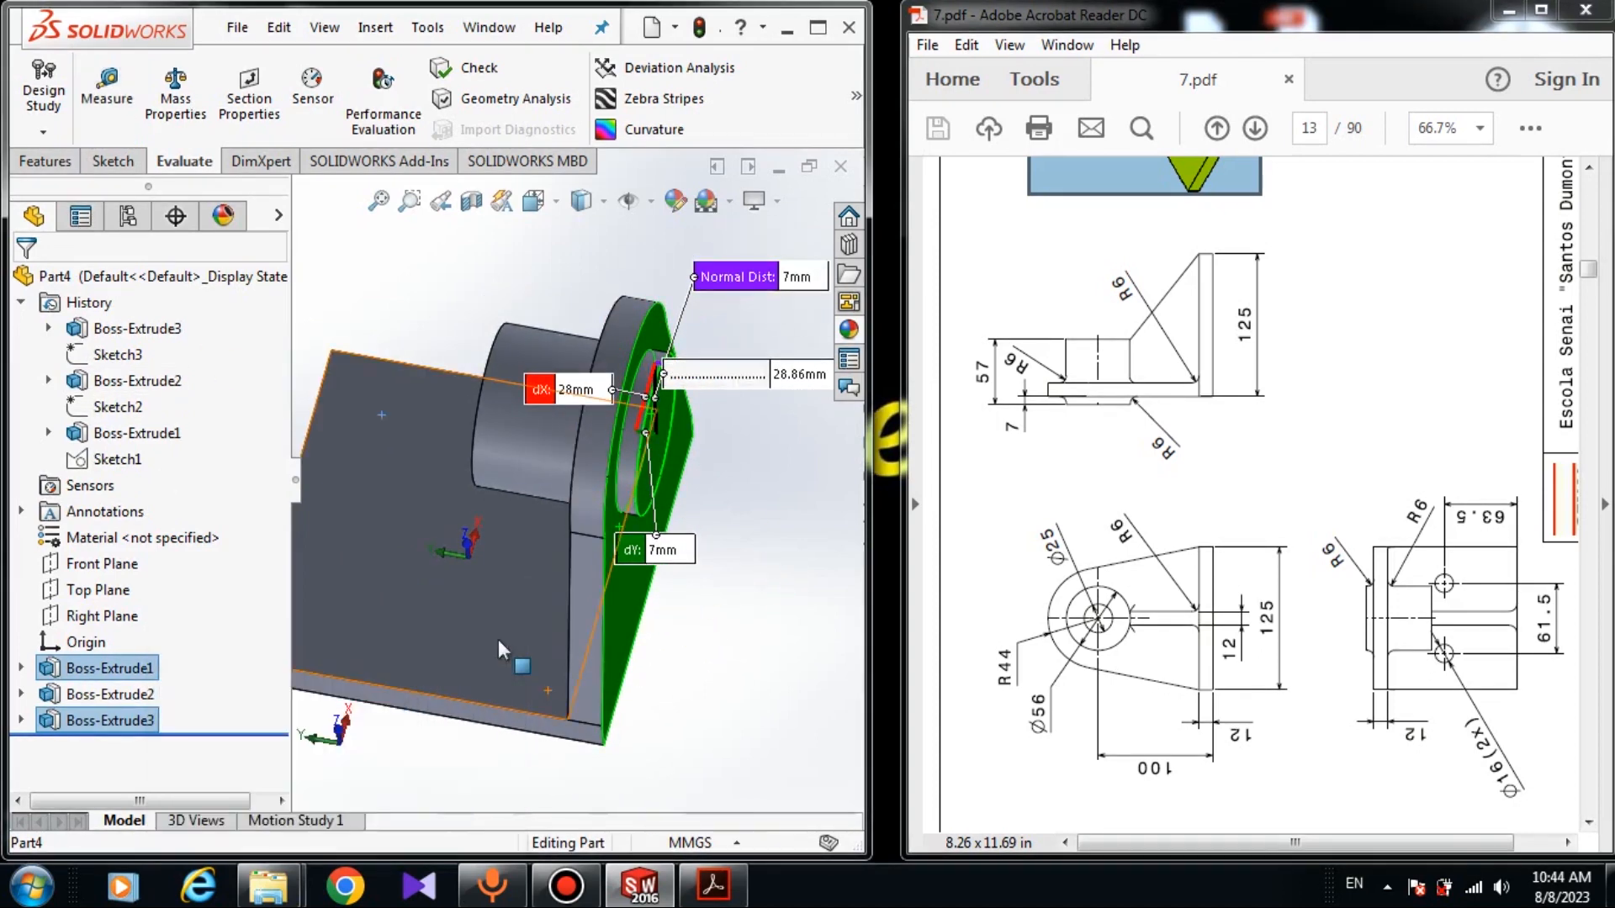
Start a new sketch on the end face of the boss's long side and view it head-on
{"action": "left_click", "coordinate": [45, 160]}
{"action": "middle_click_drag", "start_coordinate": [674, 670], "coordinate": [585, 375]}
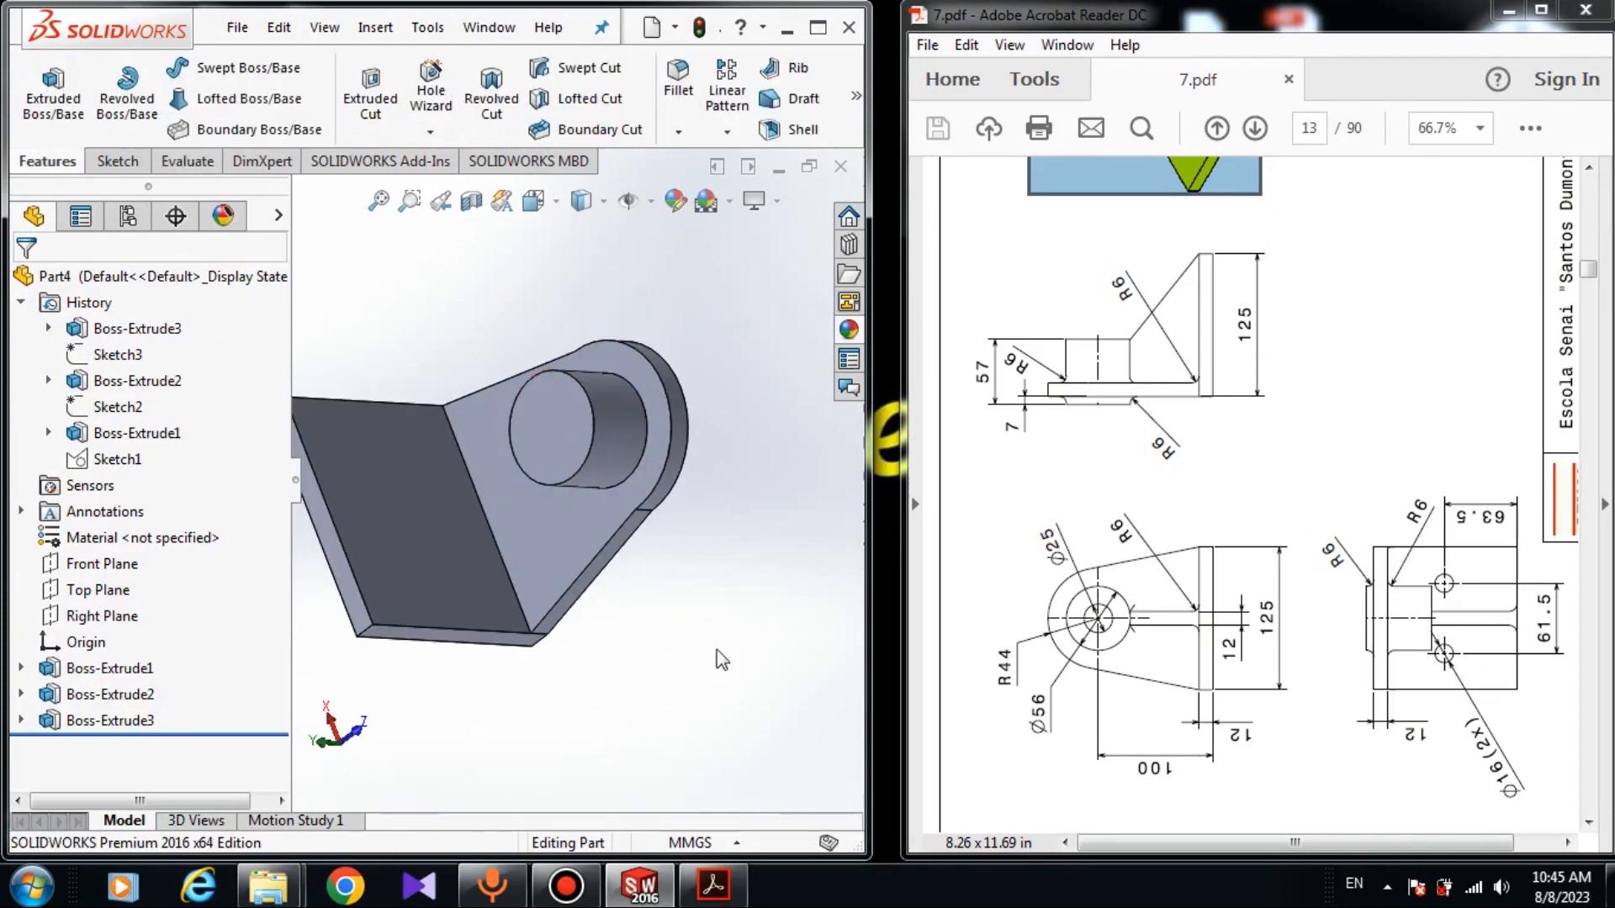
{"action": "left_click", "coordinate": [565, 429]}
{"action": "left_click", "coordinate": [689, 353]}
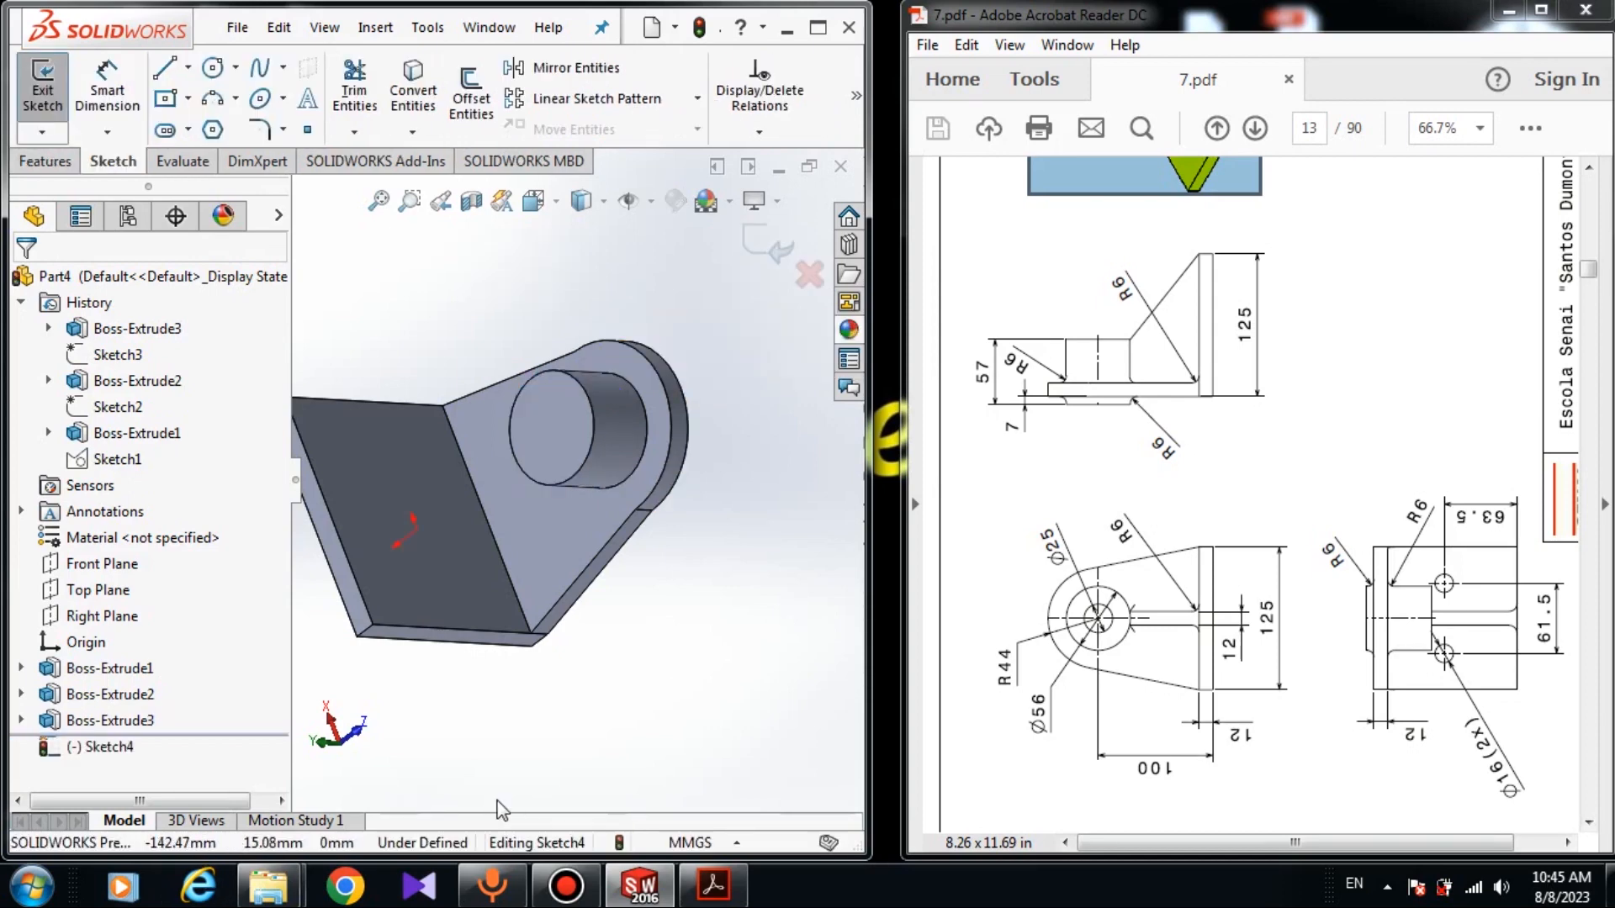
{"action": "key", "text": "ctrl+8"}
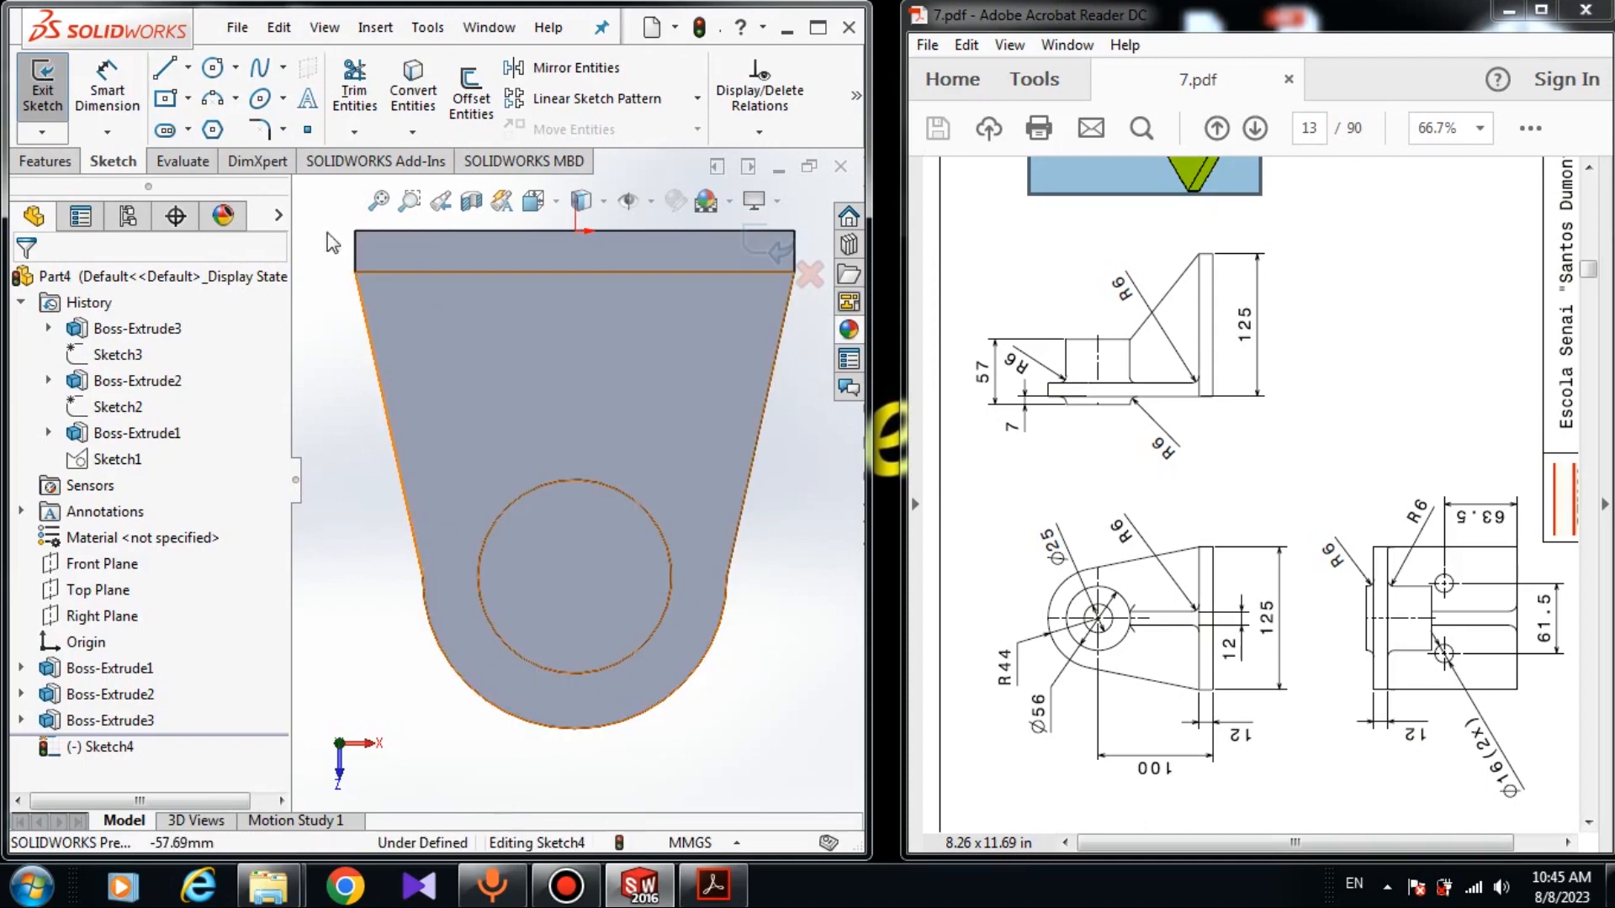
Sketch a circle about 25 mm in diameter at the center of the boss's end face
{"action": "left_click", "coordinate": [214, 68]}
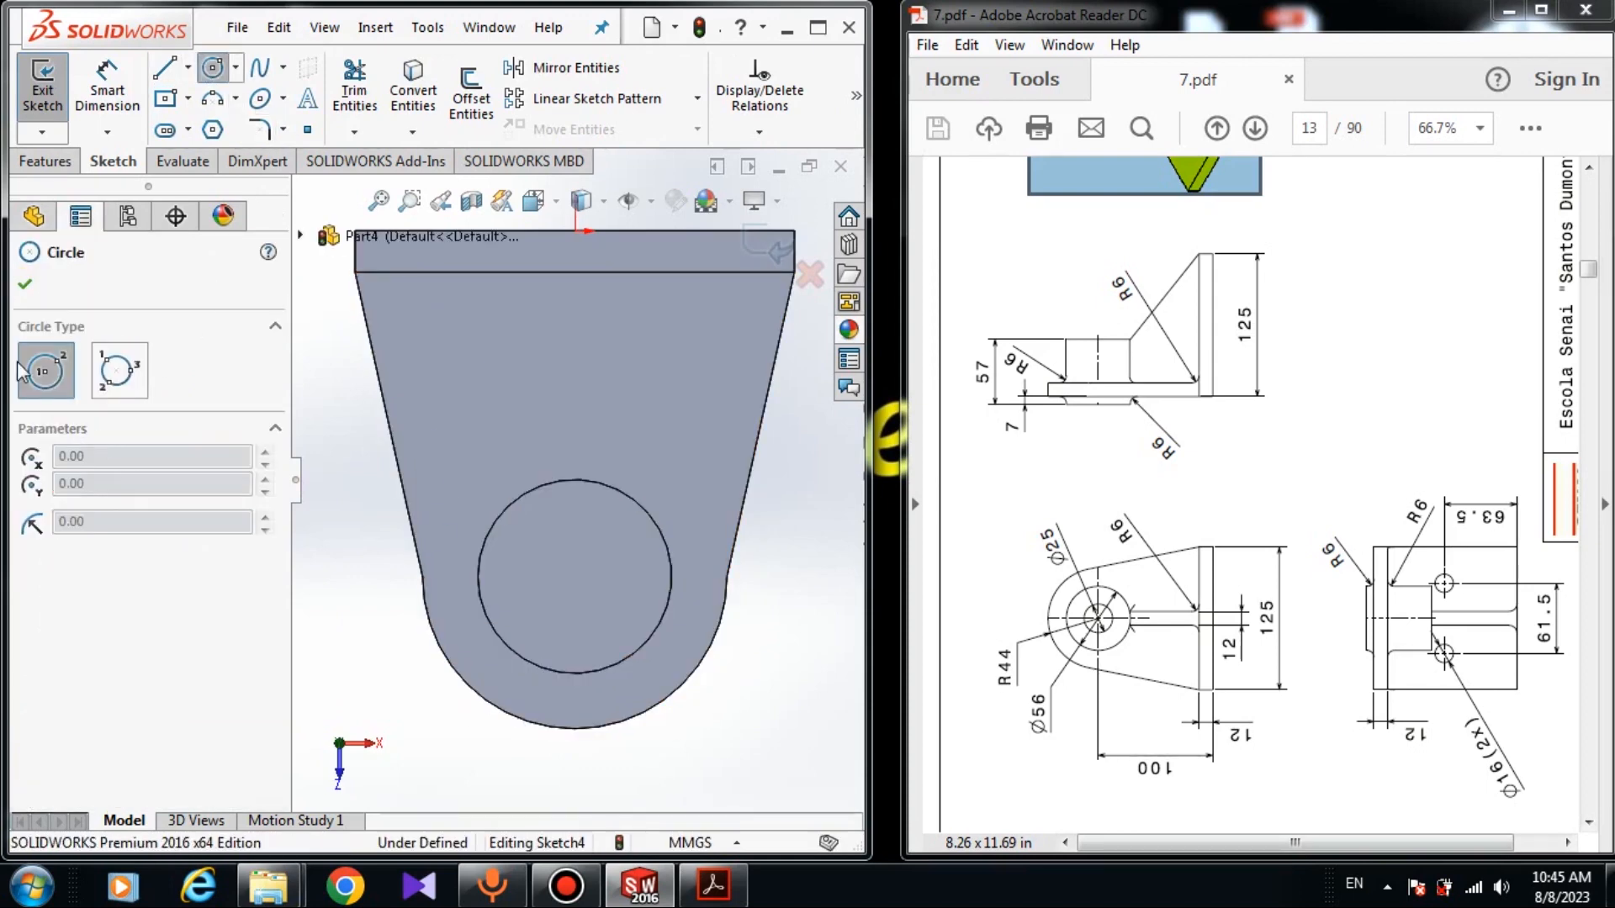
{"action": "left_click", "coordinate": [575, 577]}
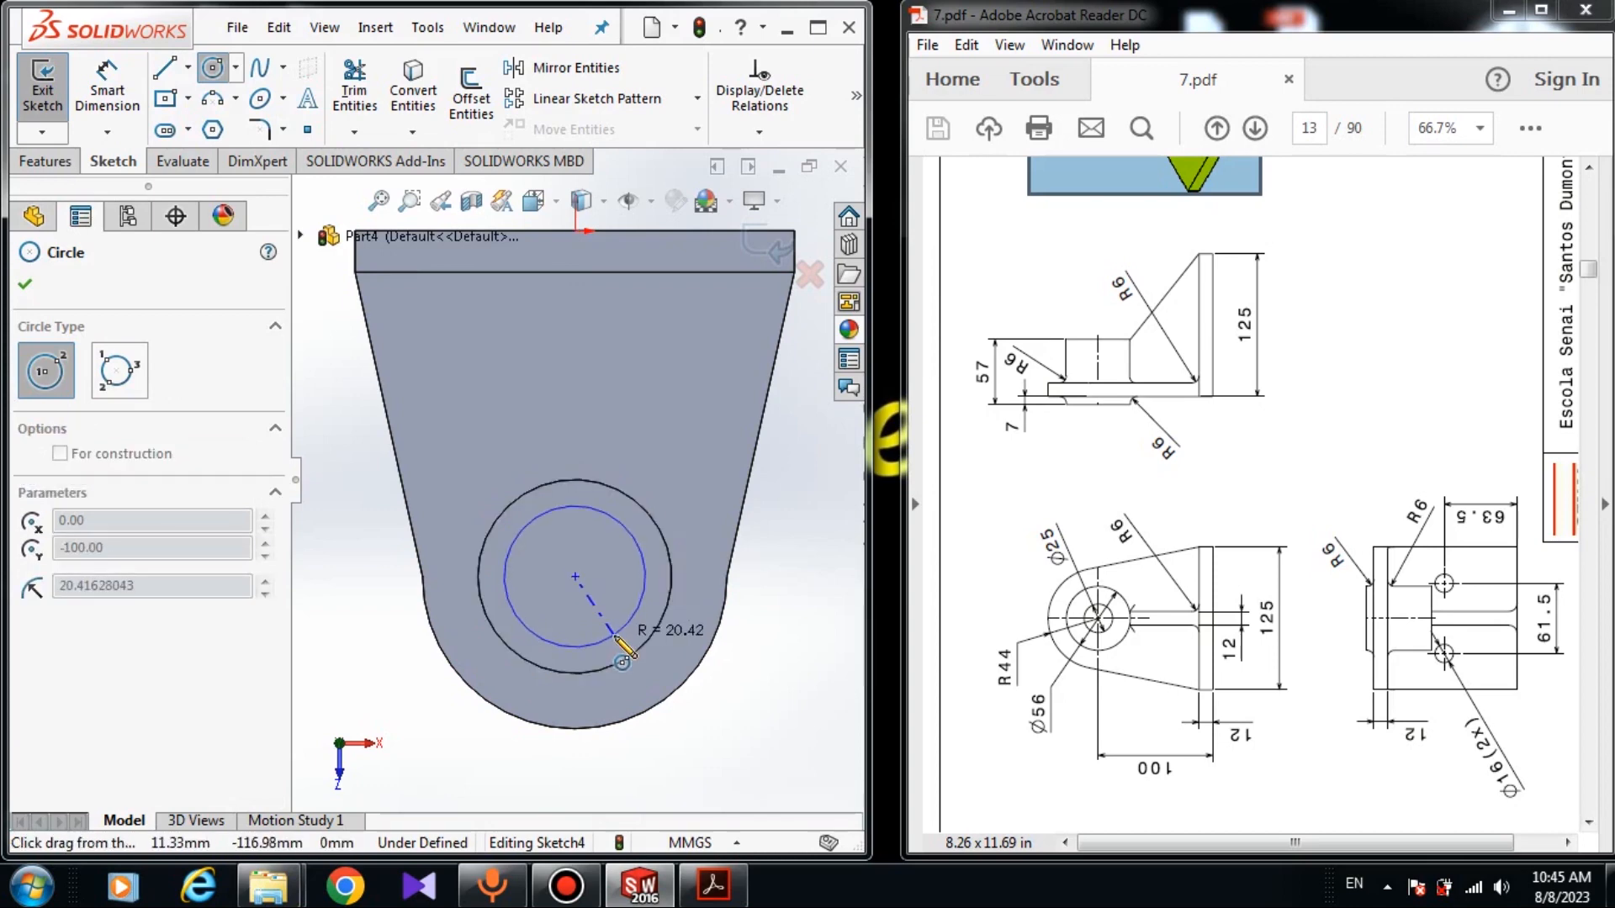
{"action": "left_click", "coordinate": [607, 608]}
Dimension the inner circle's diameter to 25 mm
{"action": "right_click_drag", "start_coordinate": [735, 677], "coordinate": [732, 606]}
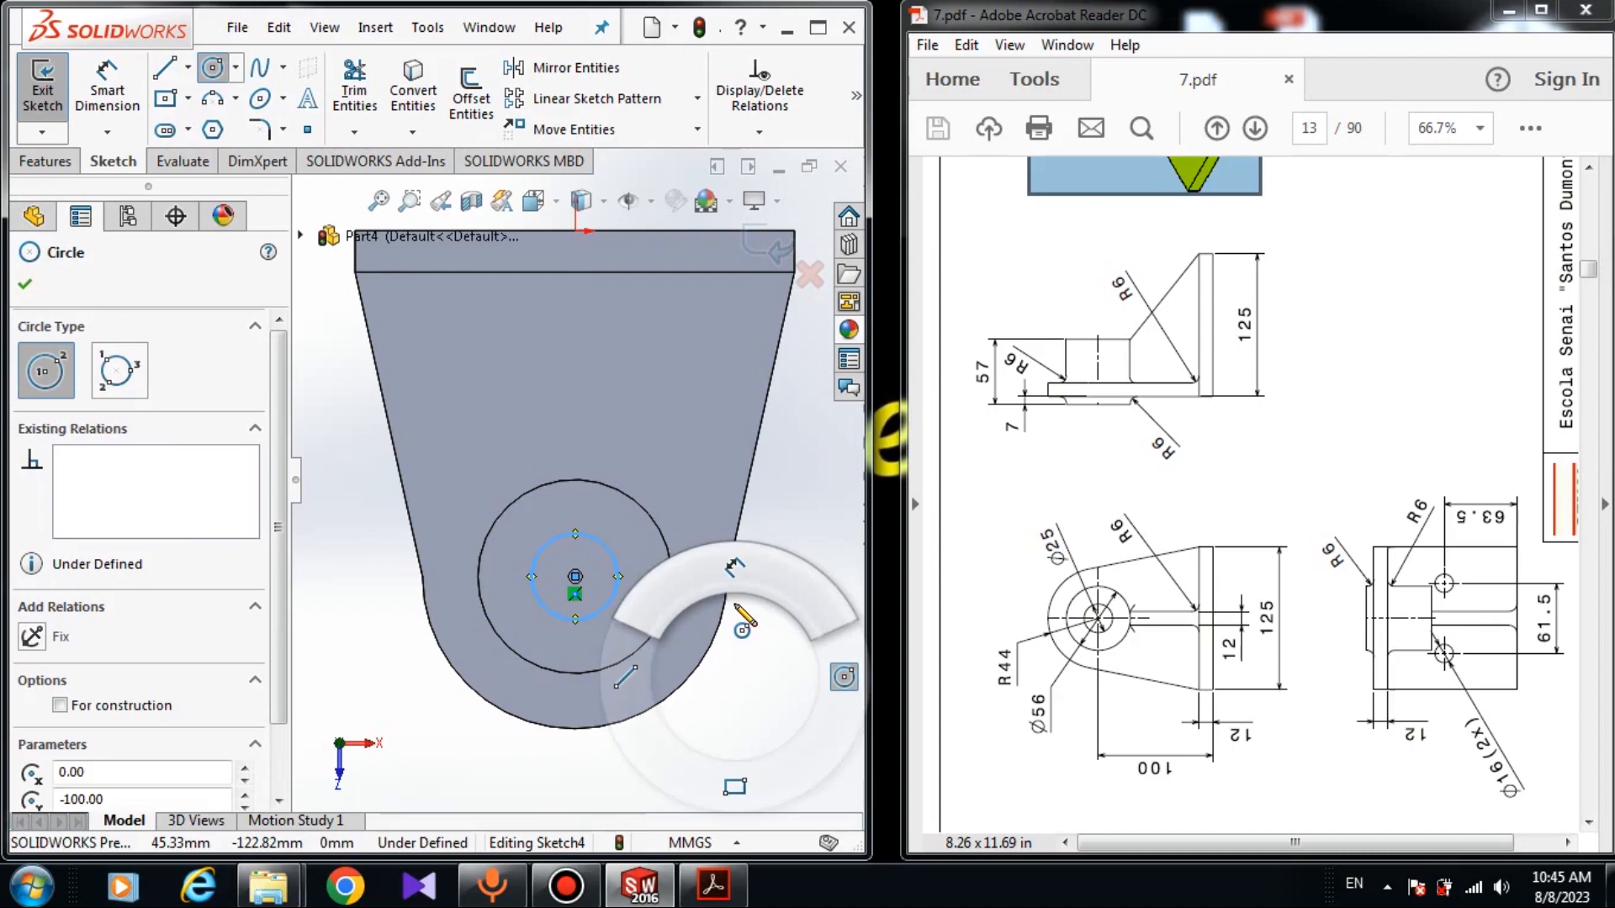
{"action": "right_click_drag", "start_coordinate": [734, 607], "coordinate": [734, 602]}
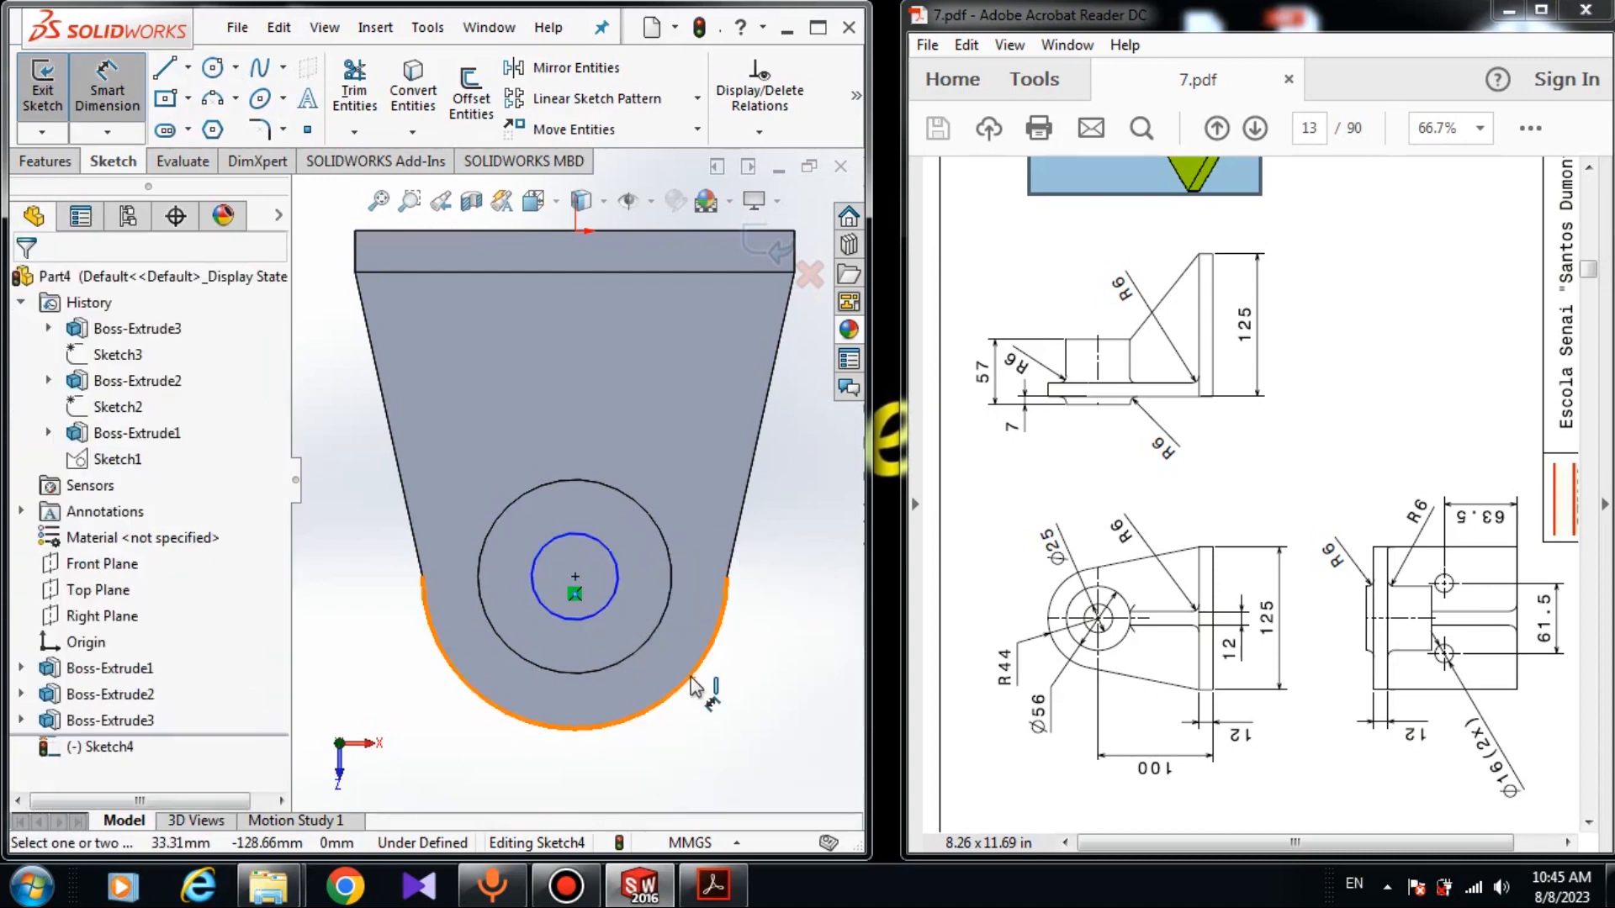
{"action": "left_click", "coordinate": [597, 610]}
{"action": "left_click", "coordinate": [761, 743]}
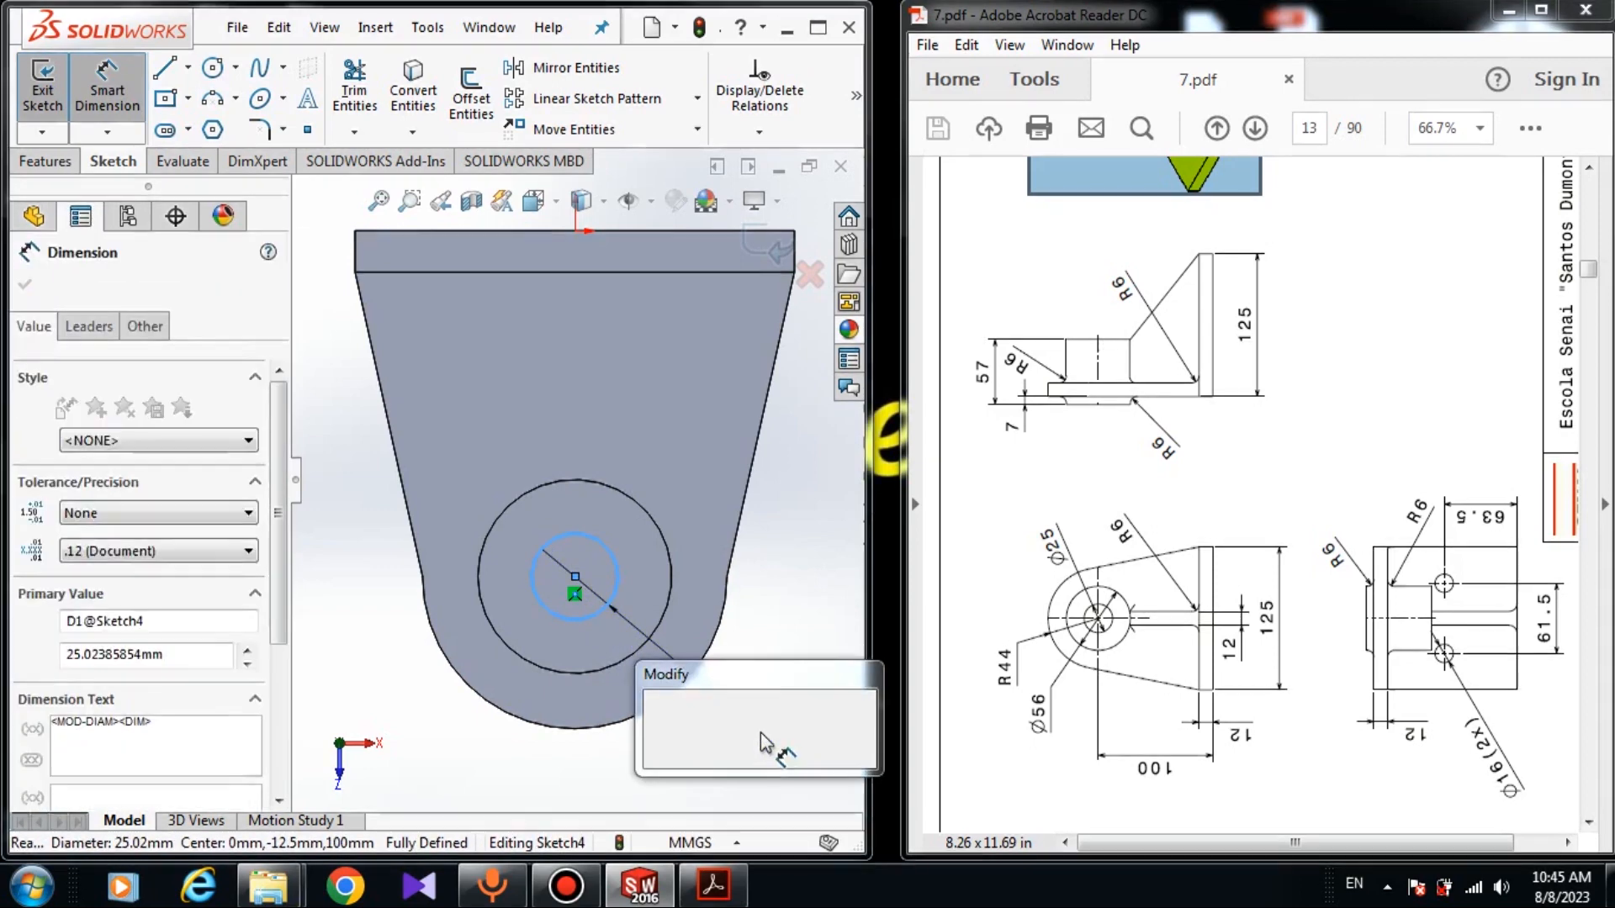
{"action": "type", "text": "25"}
{"action": "key", "text": "Return"}
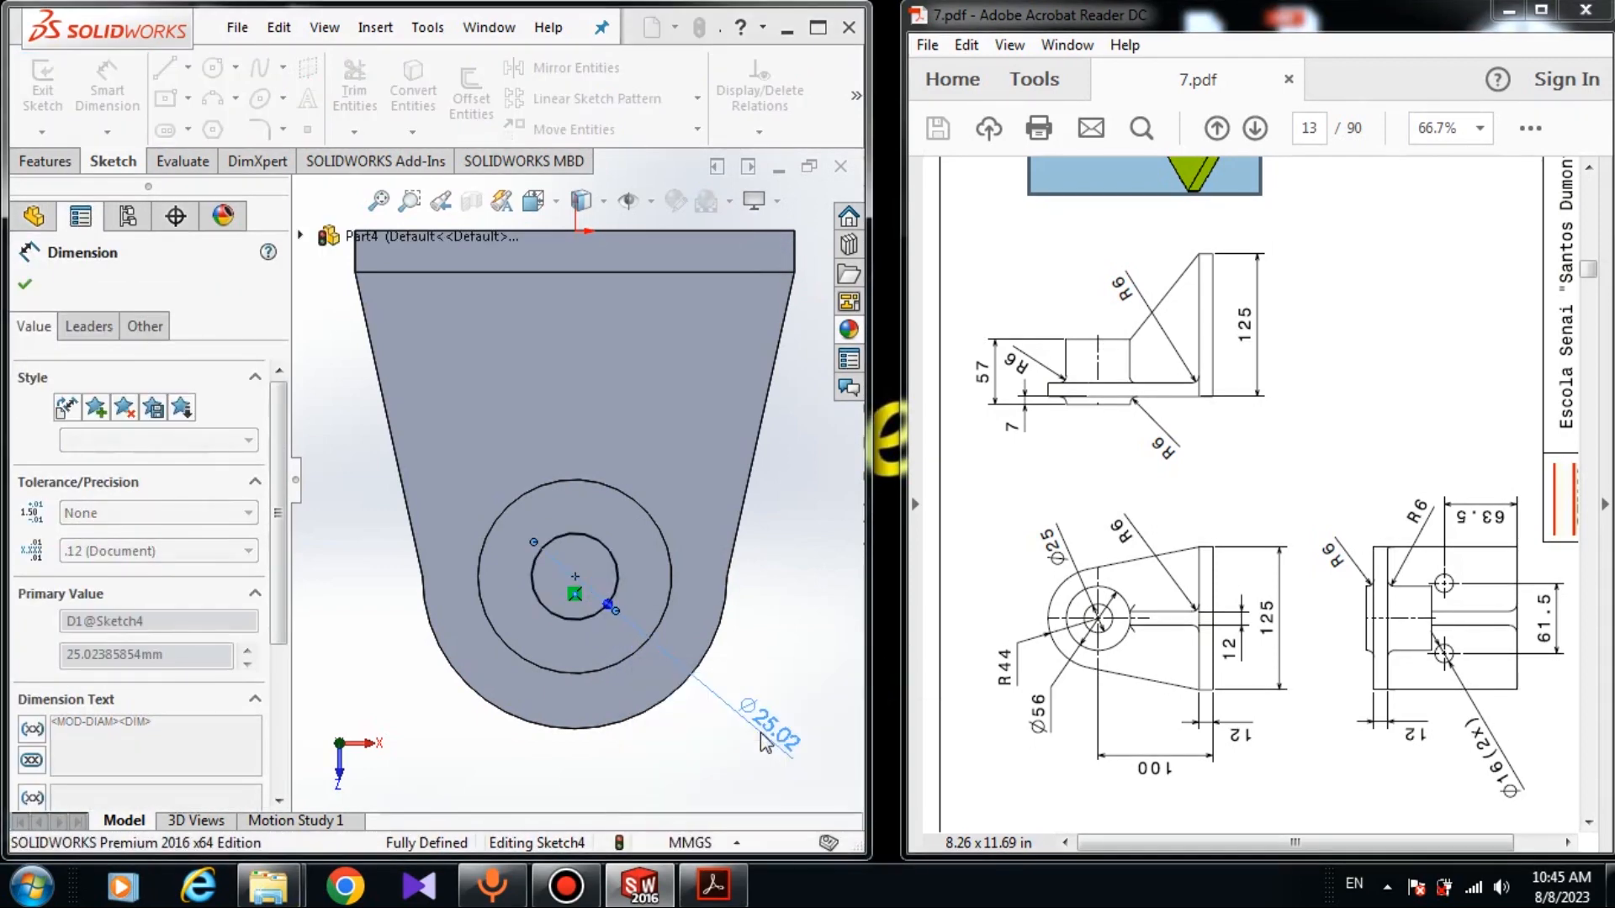
Cut the 25 mm circle through all of the boss with an Extruded Cut
{"action": "left_click", "coordinate": [40, 162]}
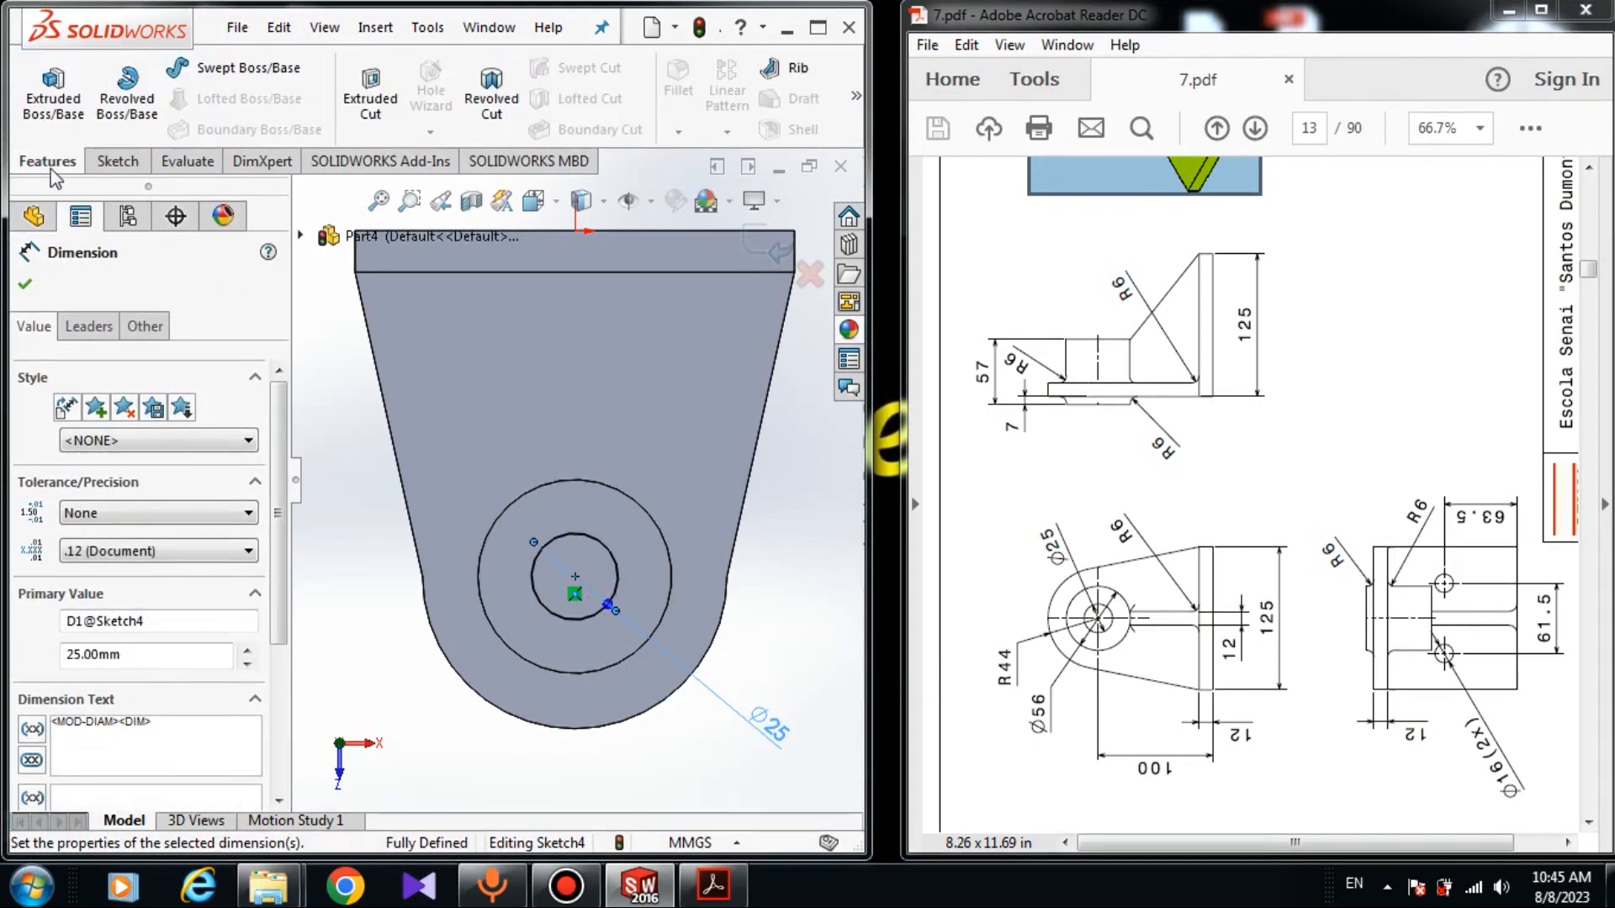
{"action": "left_click", "coordinate": [371, 107]}
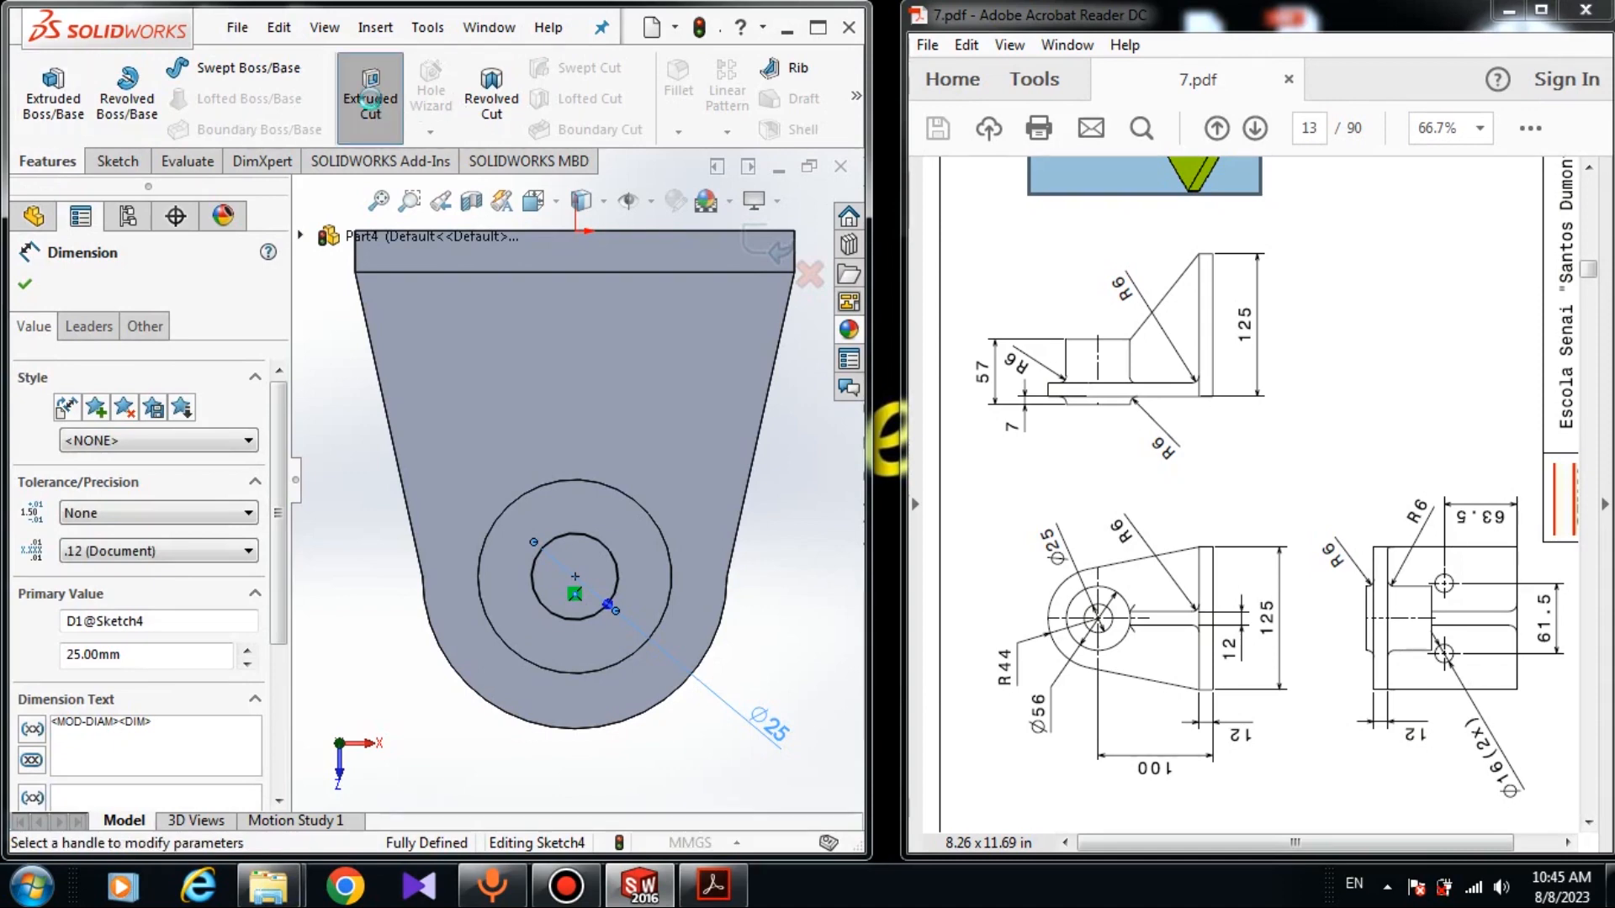
{"action": "left_click", "coordinate": [82, 430]}
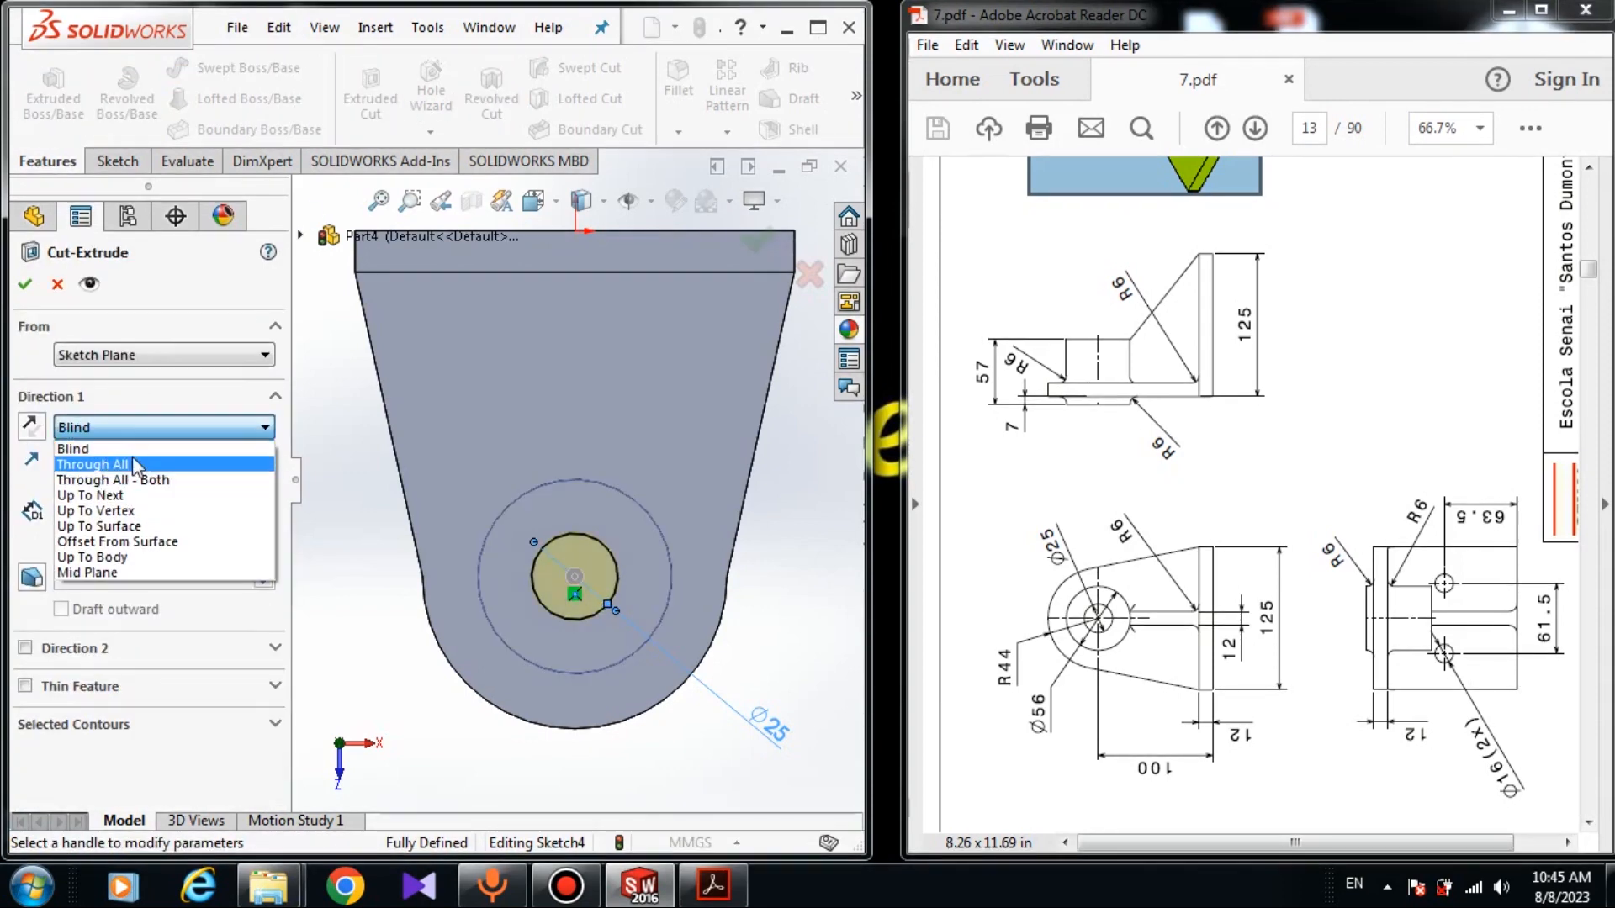
{"action": "left_click", "coordinate": [109, 461]}
{"action": "middle_click_drag", "start_coordinate": [577, 698], "coordinate": [15, 316]}
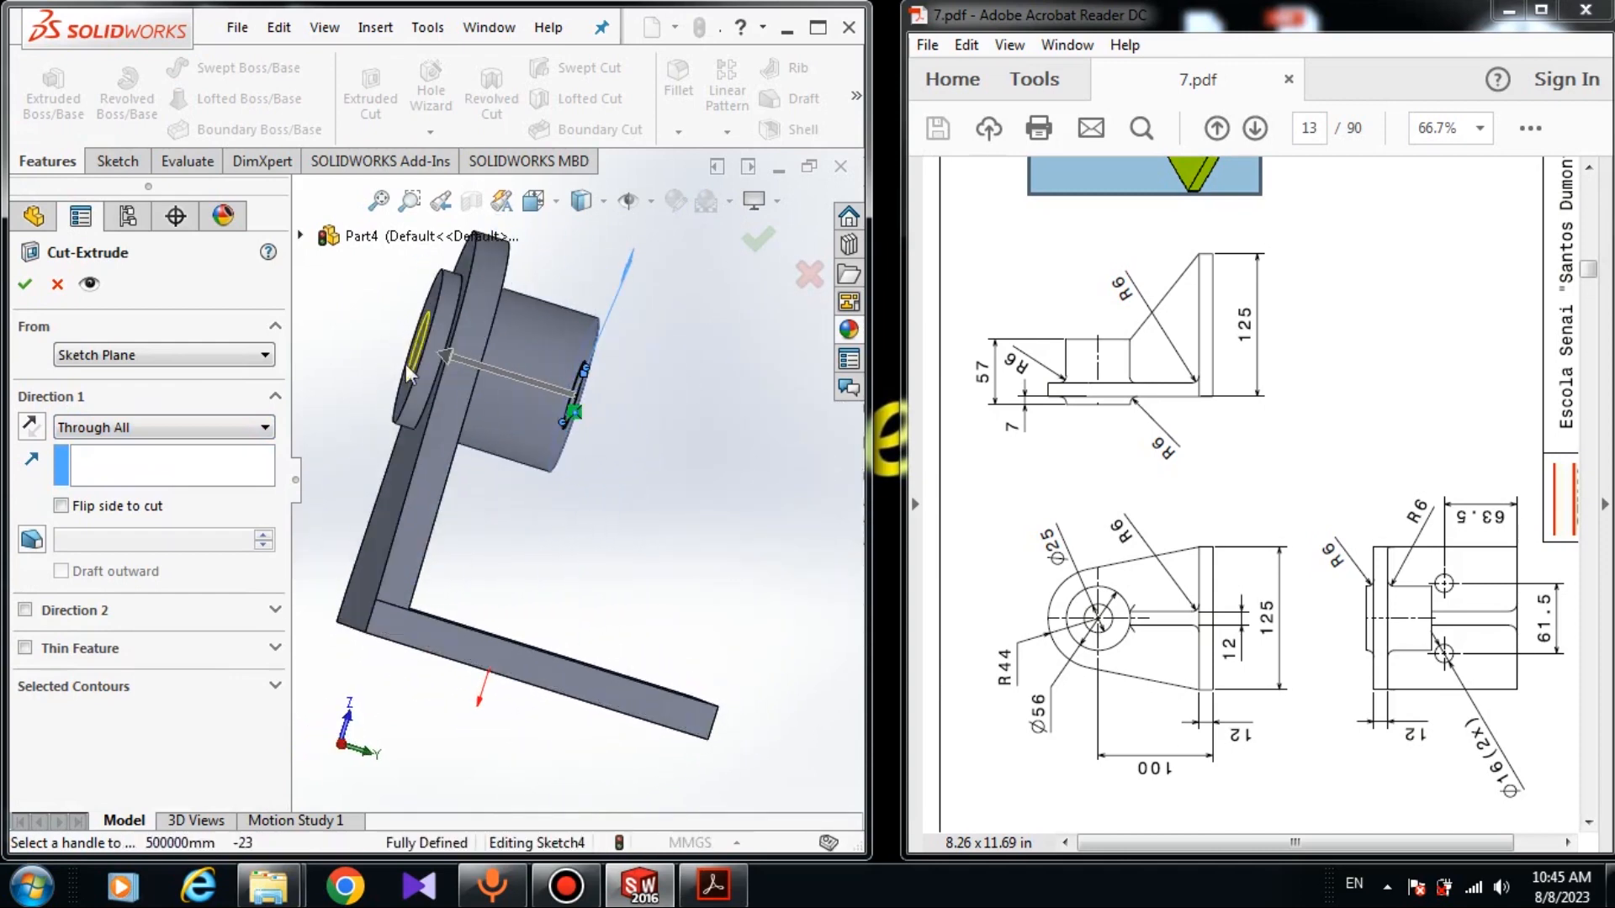
{"action": "left_click", "coordinate": [24, 286]}
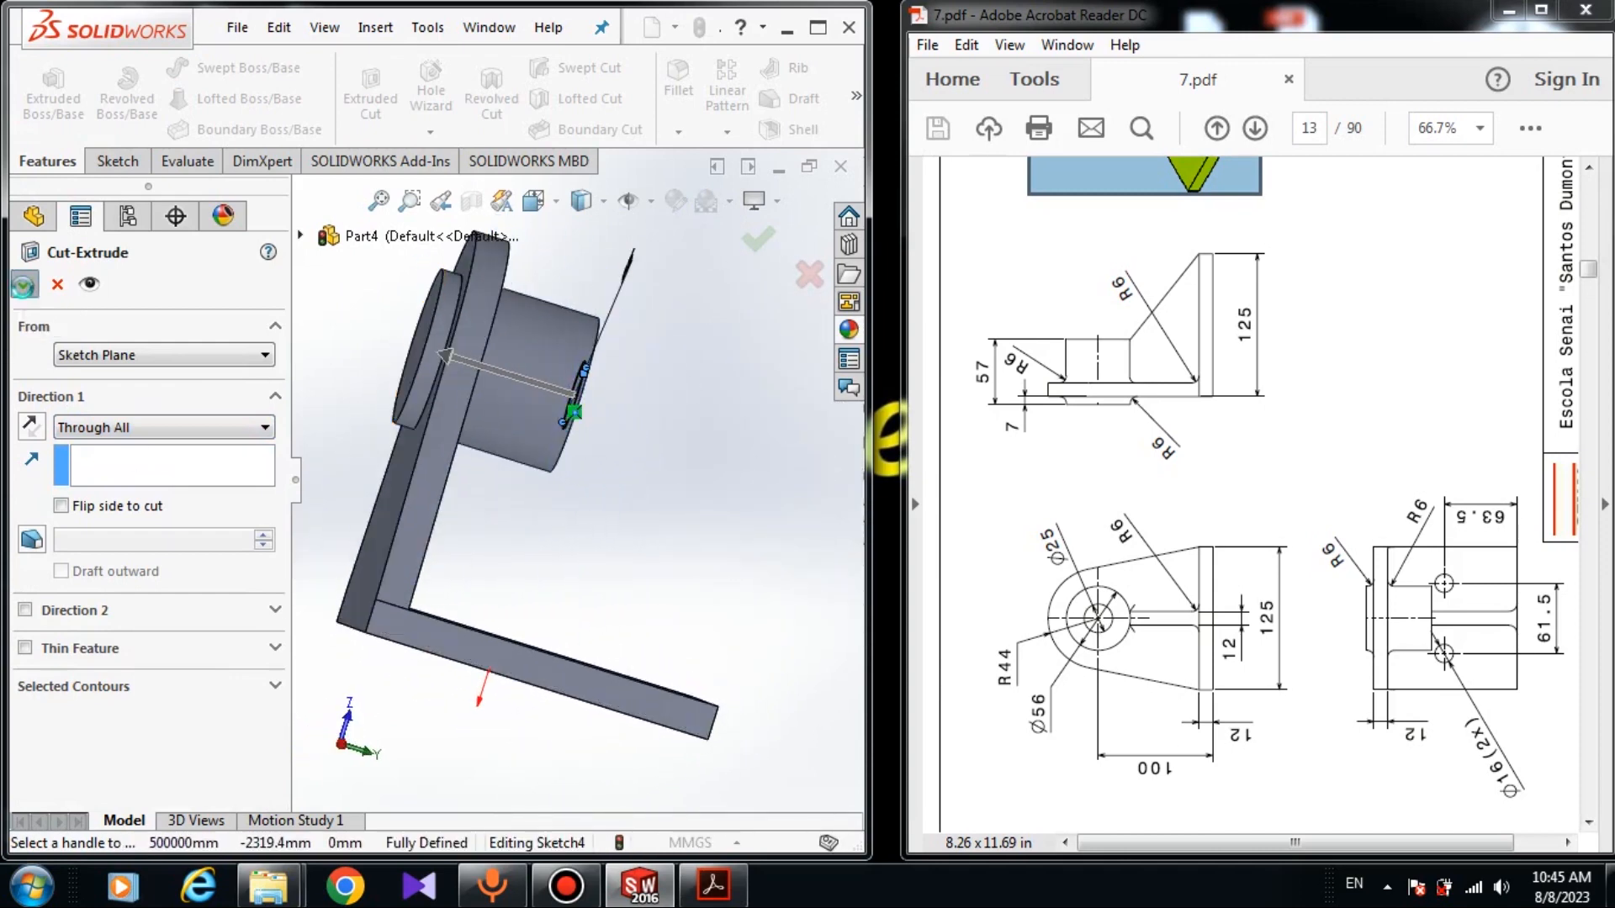
{"action": "key", "text": "ctrl+7"}
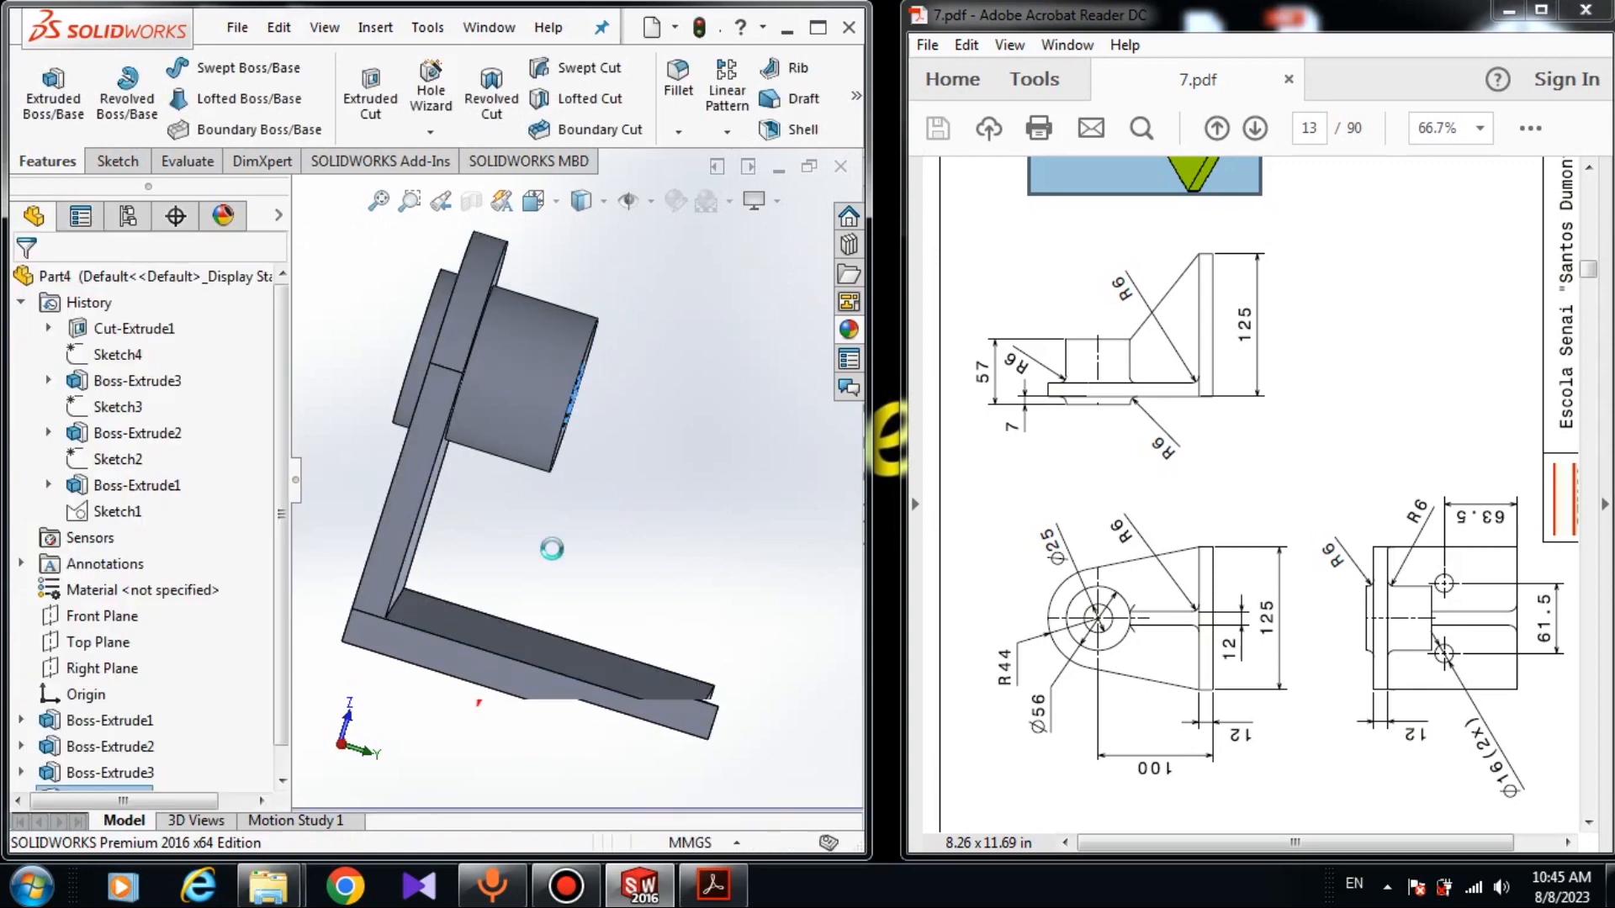
Start a new sketch on the inner face of the 125 mm back plate and view it head-on
{"action": "middle_click_drag", "start_coordinate": [730, 458], "coordinate": [642, 647]}
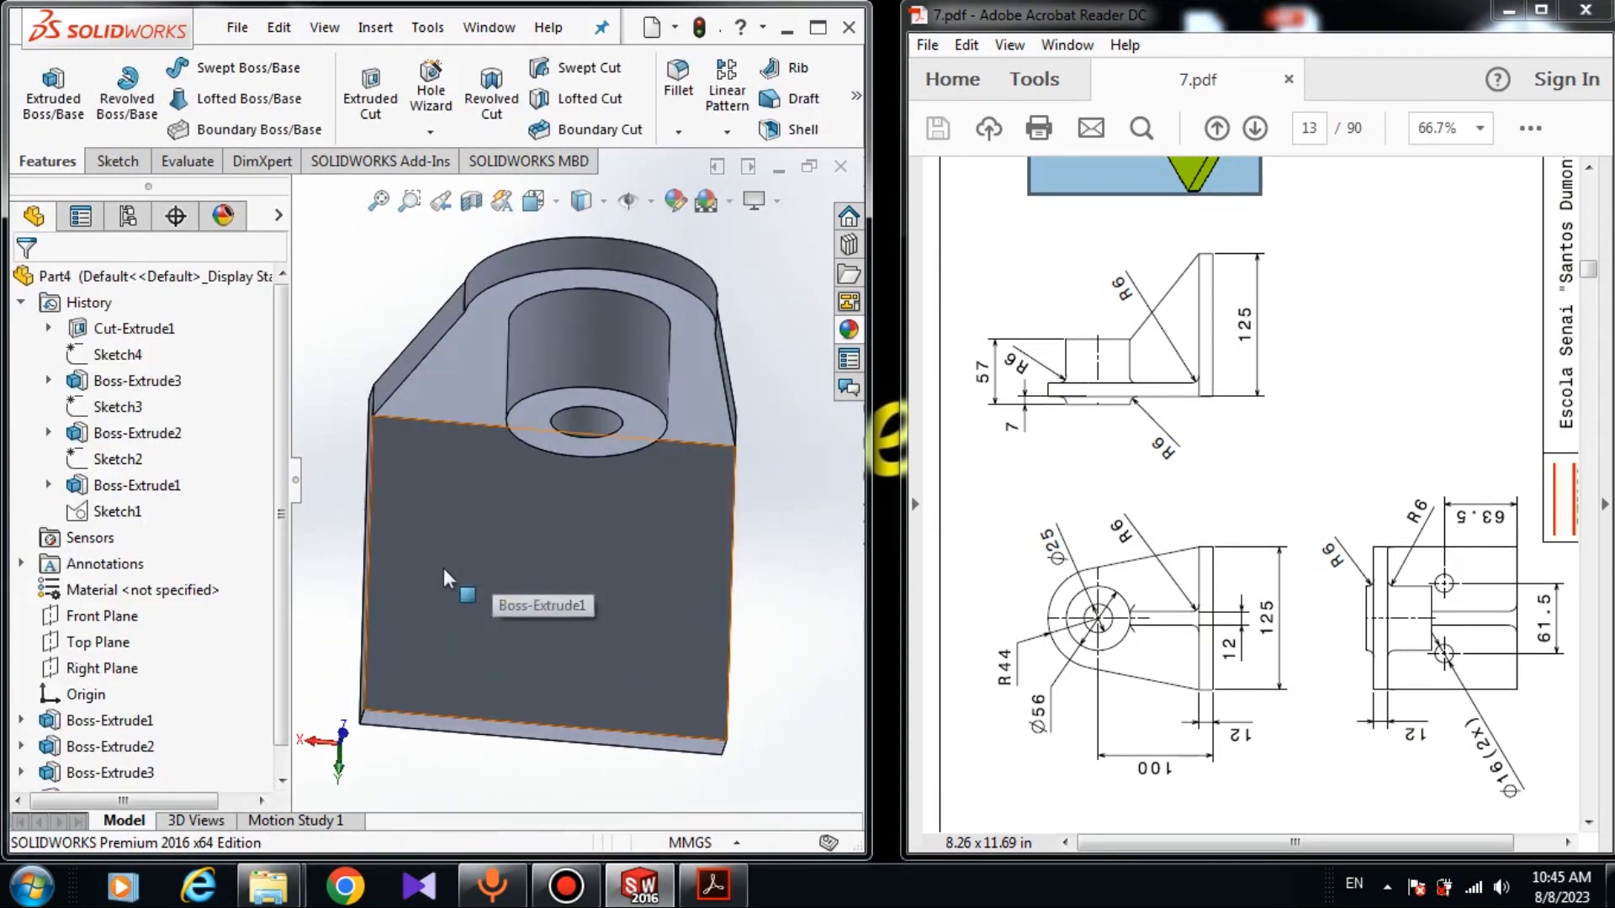
{"action": "mouse_move", "coordinate": [542, 553]}
{"action": "middle_mouse_down"}
{"action": "mouse_move", "coordinate": [541, 620]}
{"action": "mouse_move", "coordinate": [539, 551]}
{"action": "middle_mouse_up"}
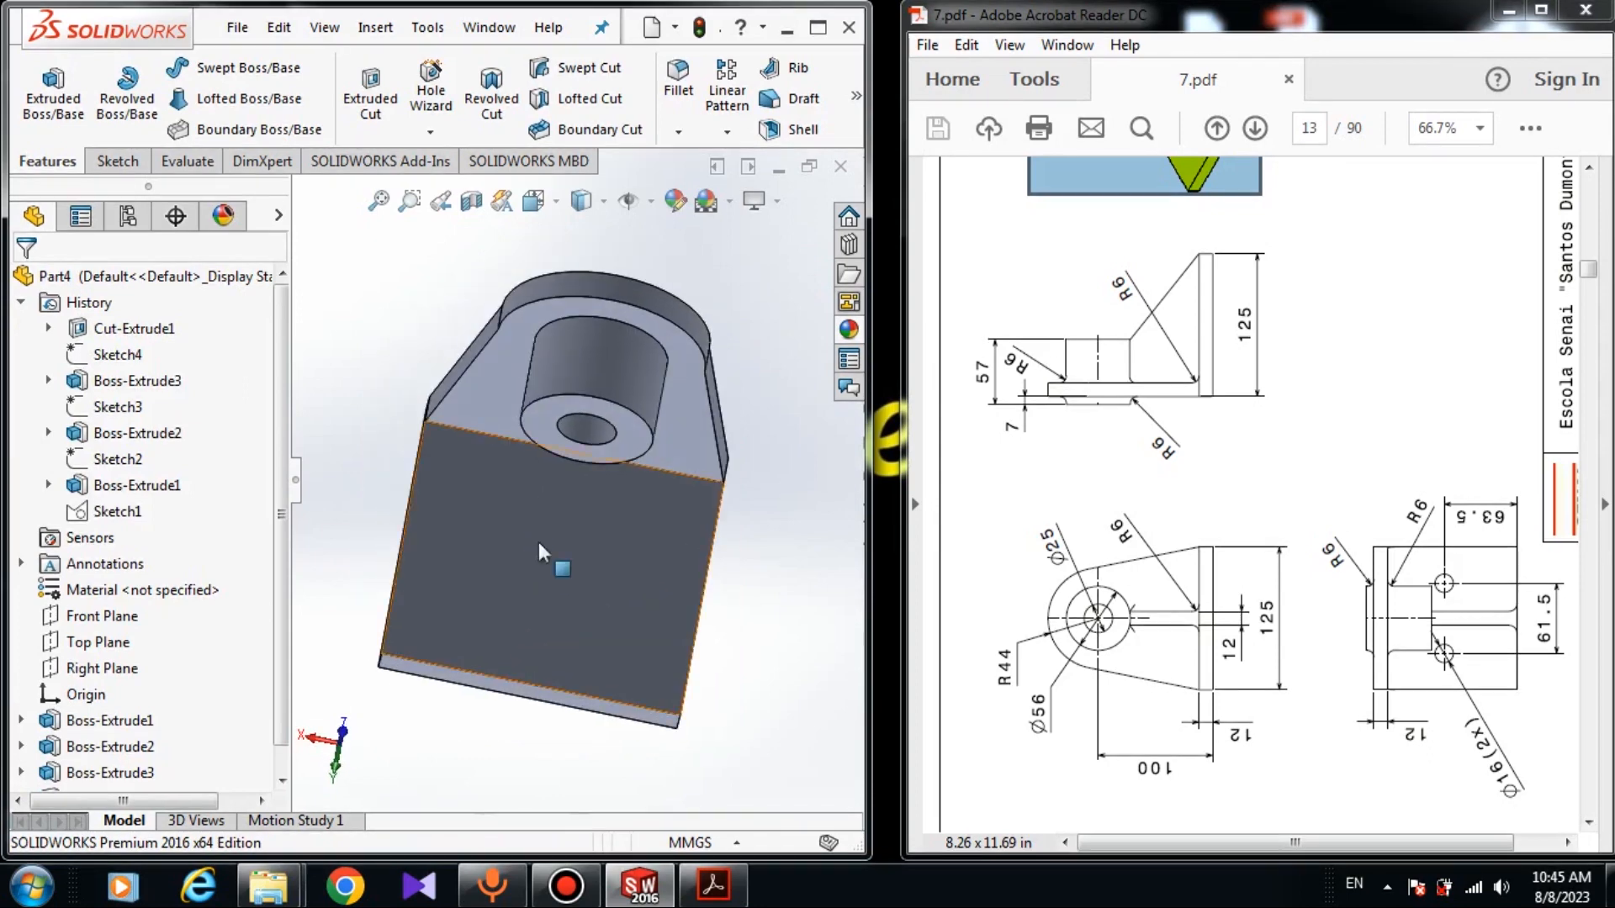
{"action": "left_click", "coordinate": [481, 567]}
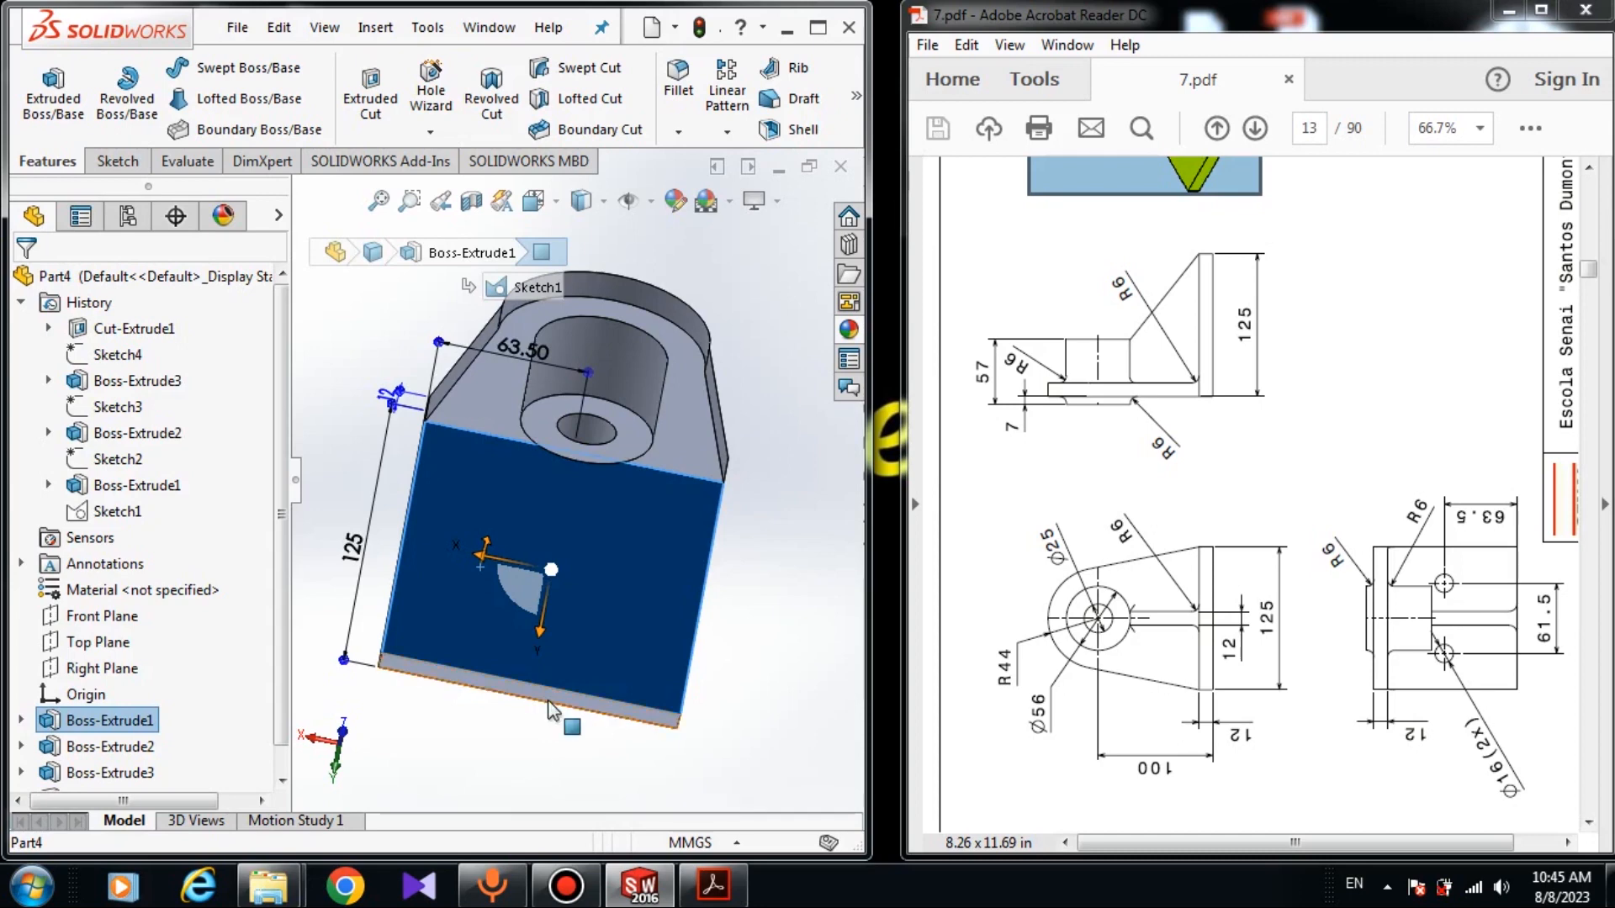
{"action": "middle_click_drag", "start_coordinate": [551, 710], "coordinate": [604, 515]}
{"action": "right_click", "coordinate": [605, 513]}
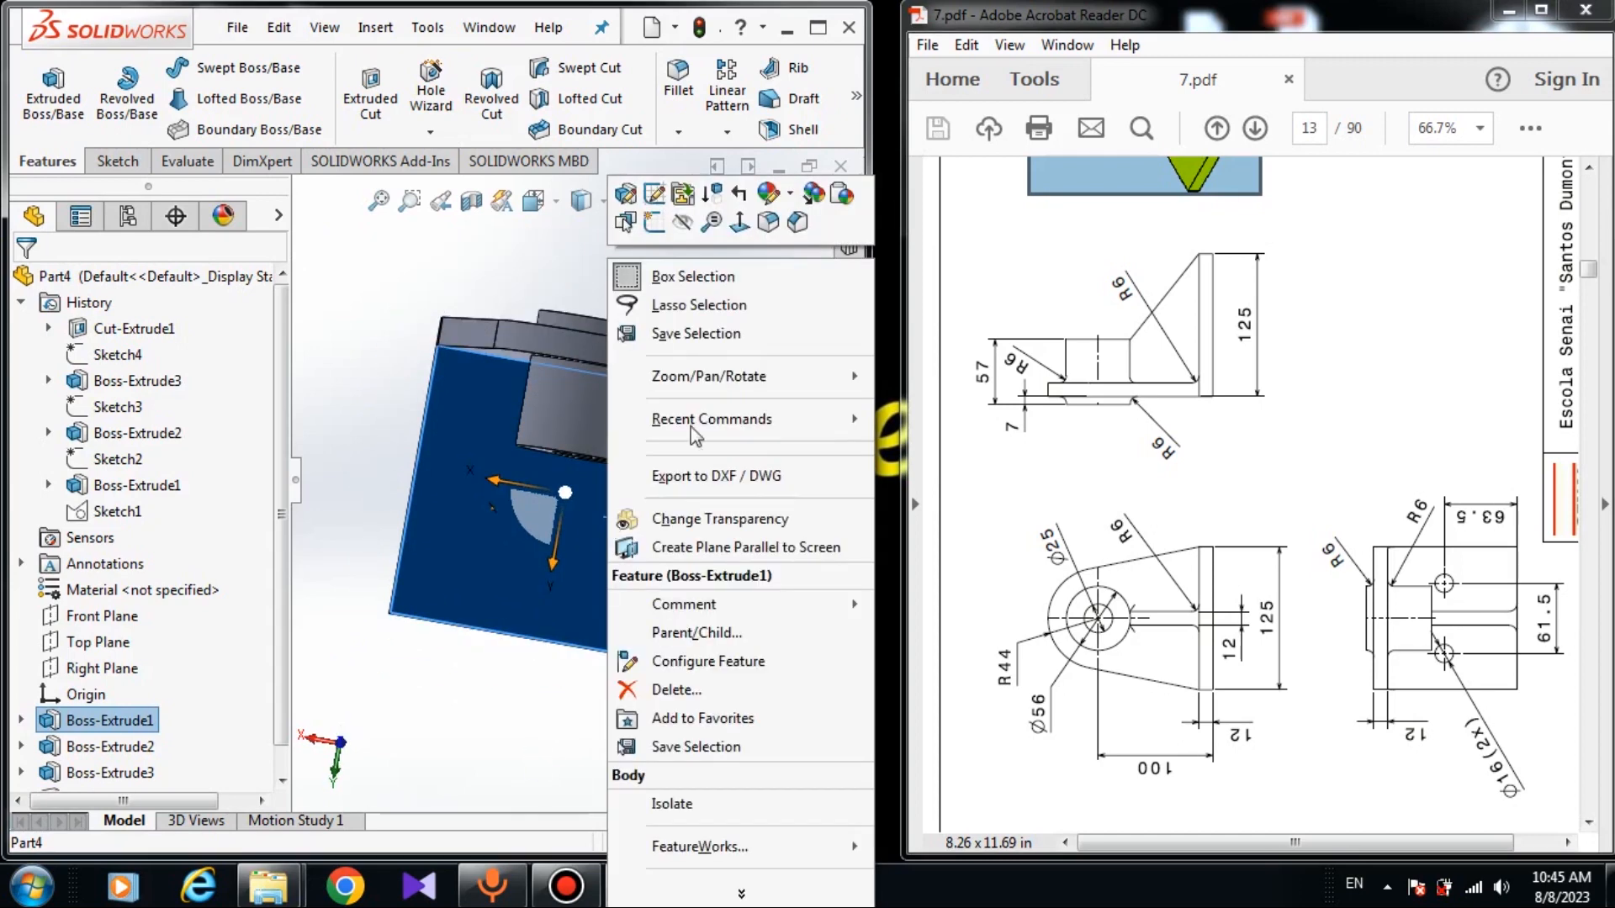
{"action": "left_click", "coordinate": [658, 228]}
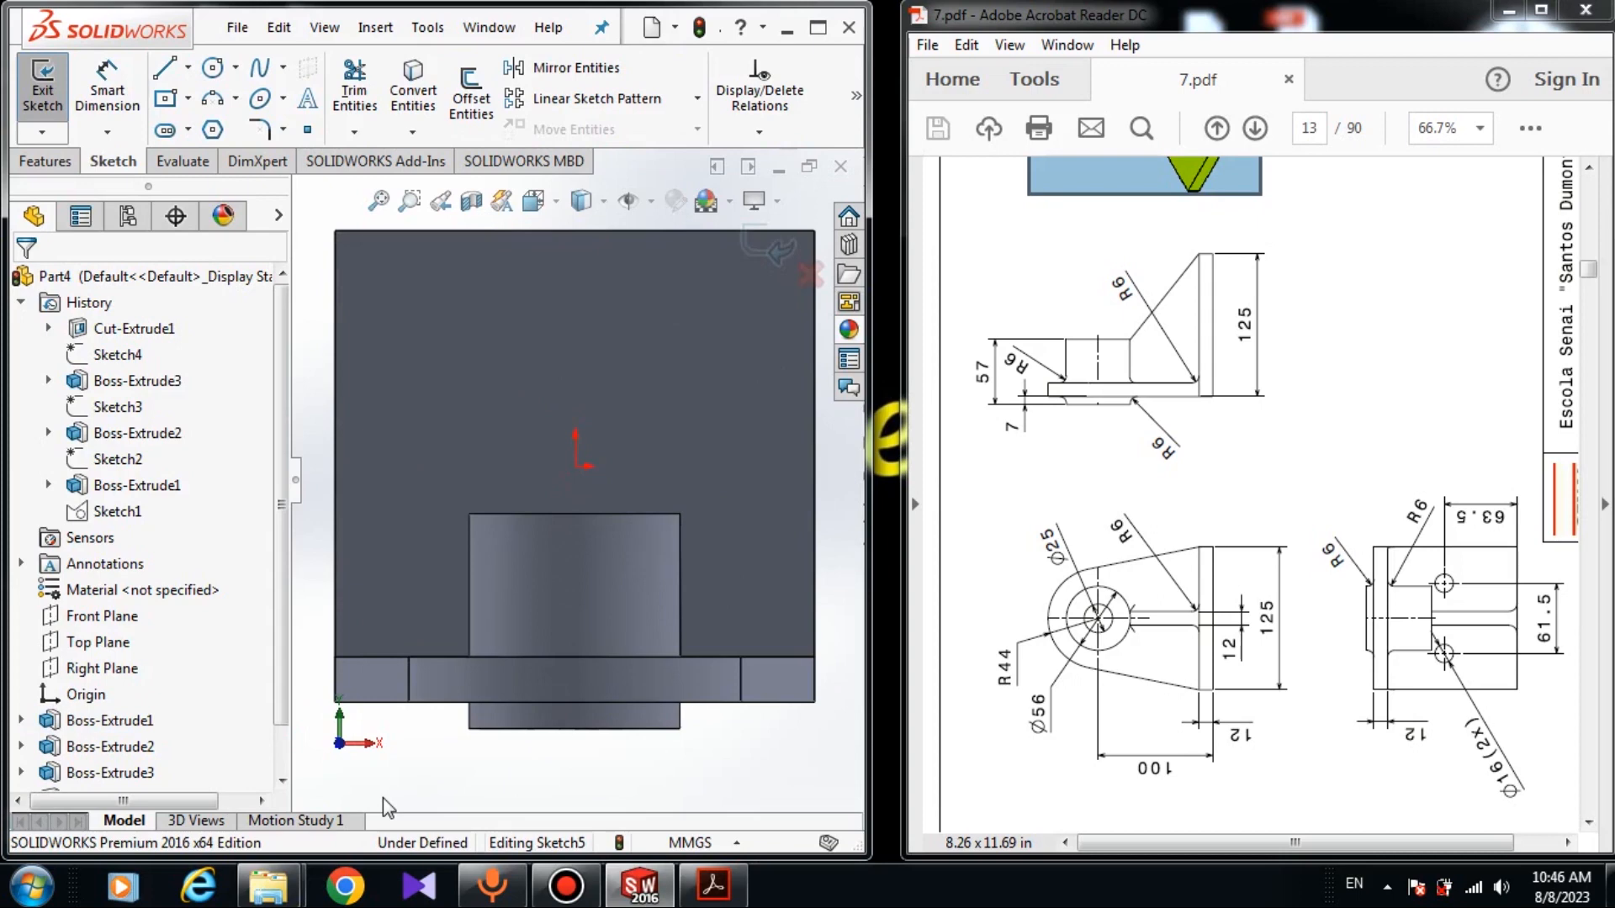
Sketch two circles at the same height on the plate face, one on each side of the boss
{"action": "left_click", "coordinate": [213, 68]}
{"action": "left_click_drag", "start_coordinate": [738, 422], "coordinate": [765, 471]}
{"action": "left_click_drag", "start_coordinate": [381, 423], "coordinate": [401, 480]}
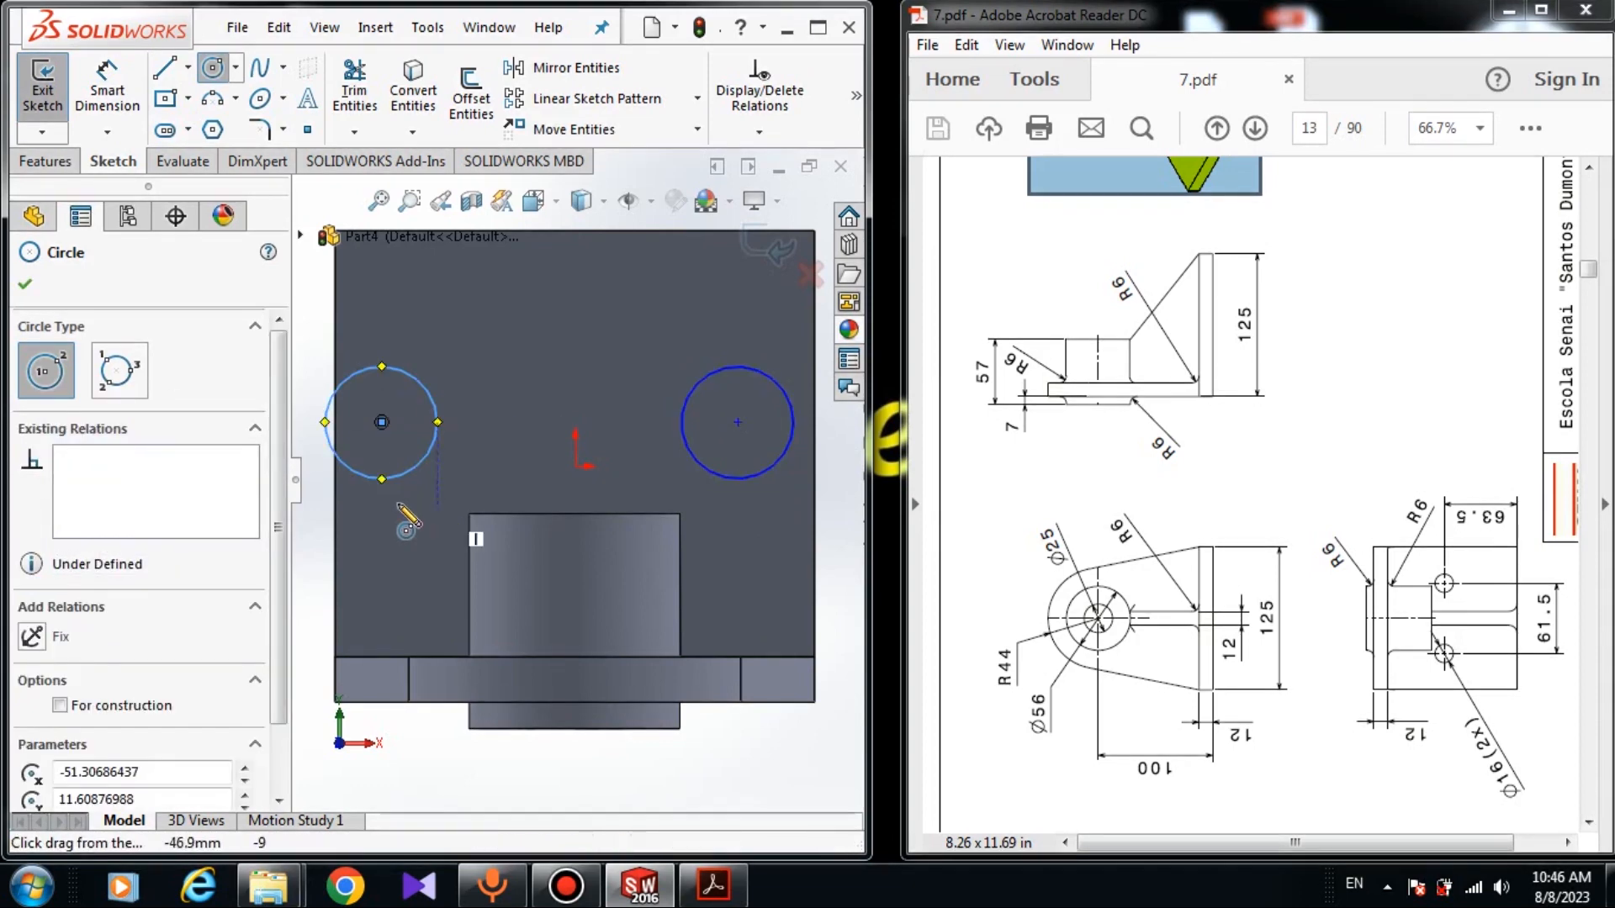
{"action": "key", "text": "Escape"}
Add an Equal relation between the two circles on the plate face
{"action": "scroll", "coordinate": [397, 503], "scroll_direction": "up", "scroll_amount": 5}
{"action": "left_click_drag", "start_coordinate": [533, 532], "coordinate": [432, 571]}
{"action": "left_click", "coordinate": [34, 754]}
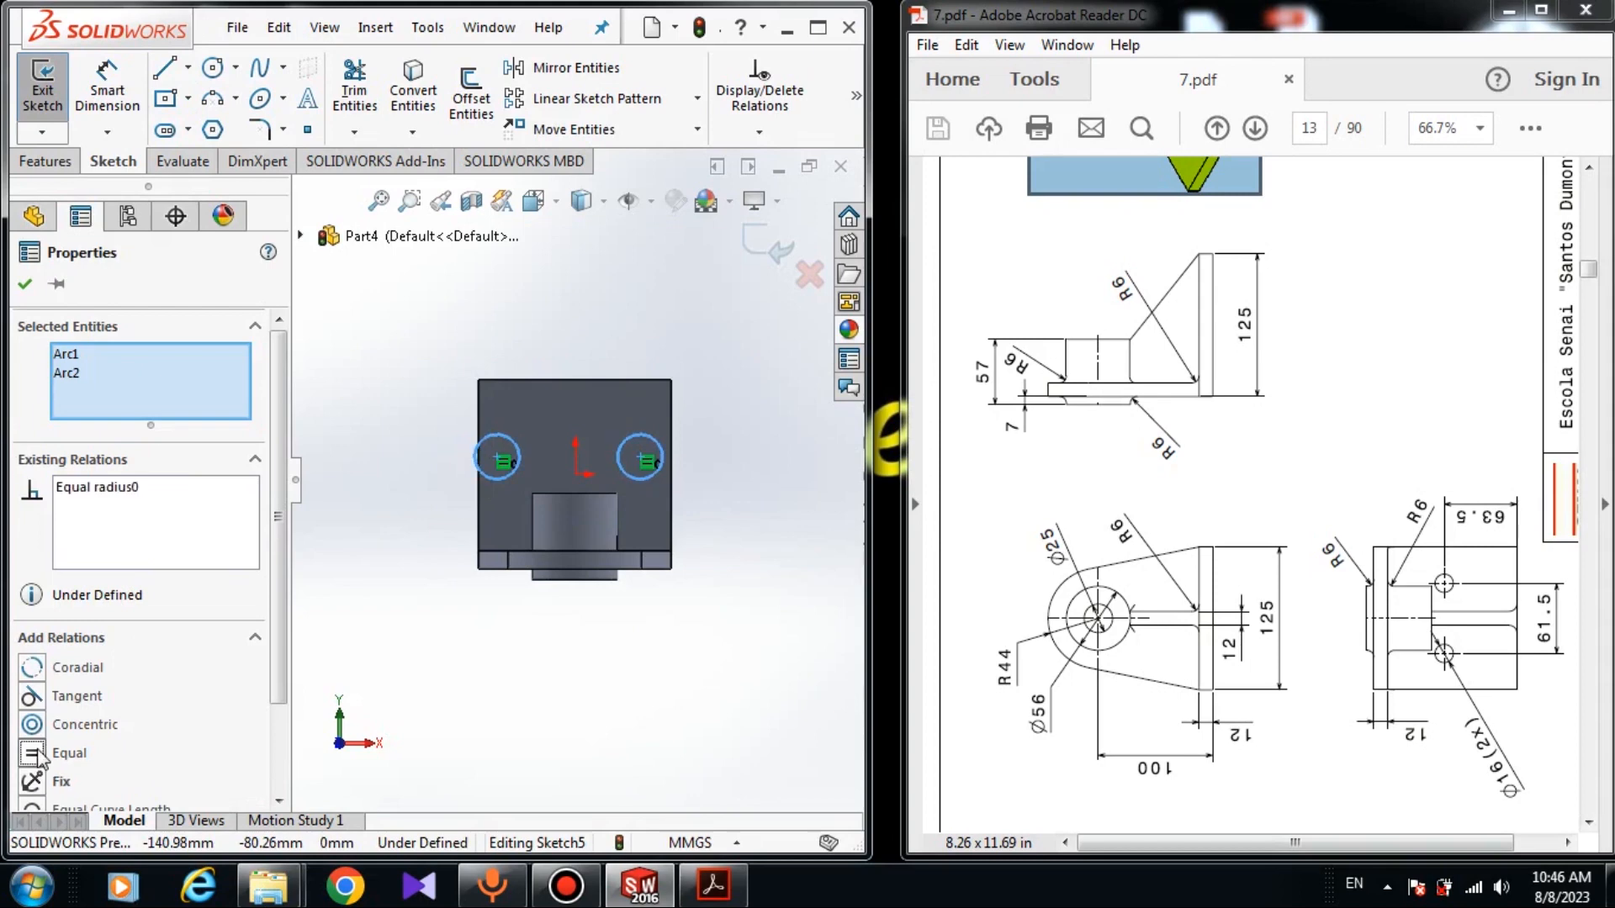
{"action": "left_click", "coordinate": [26, 285]}
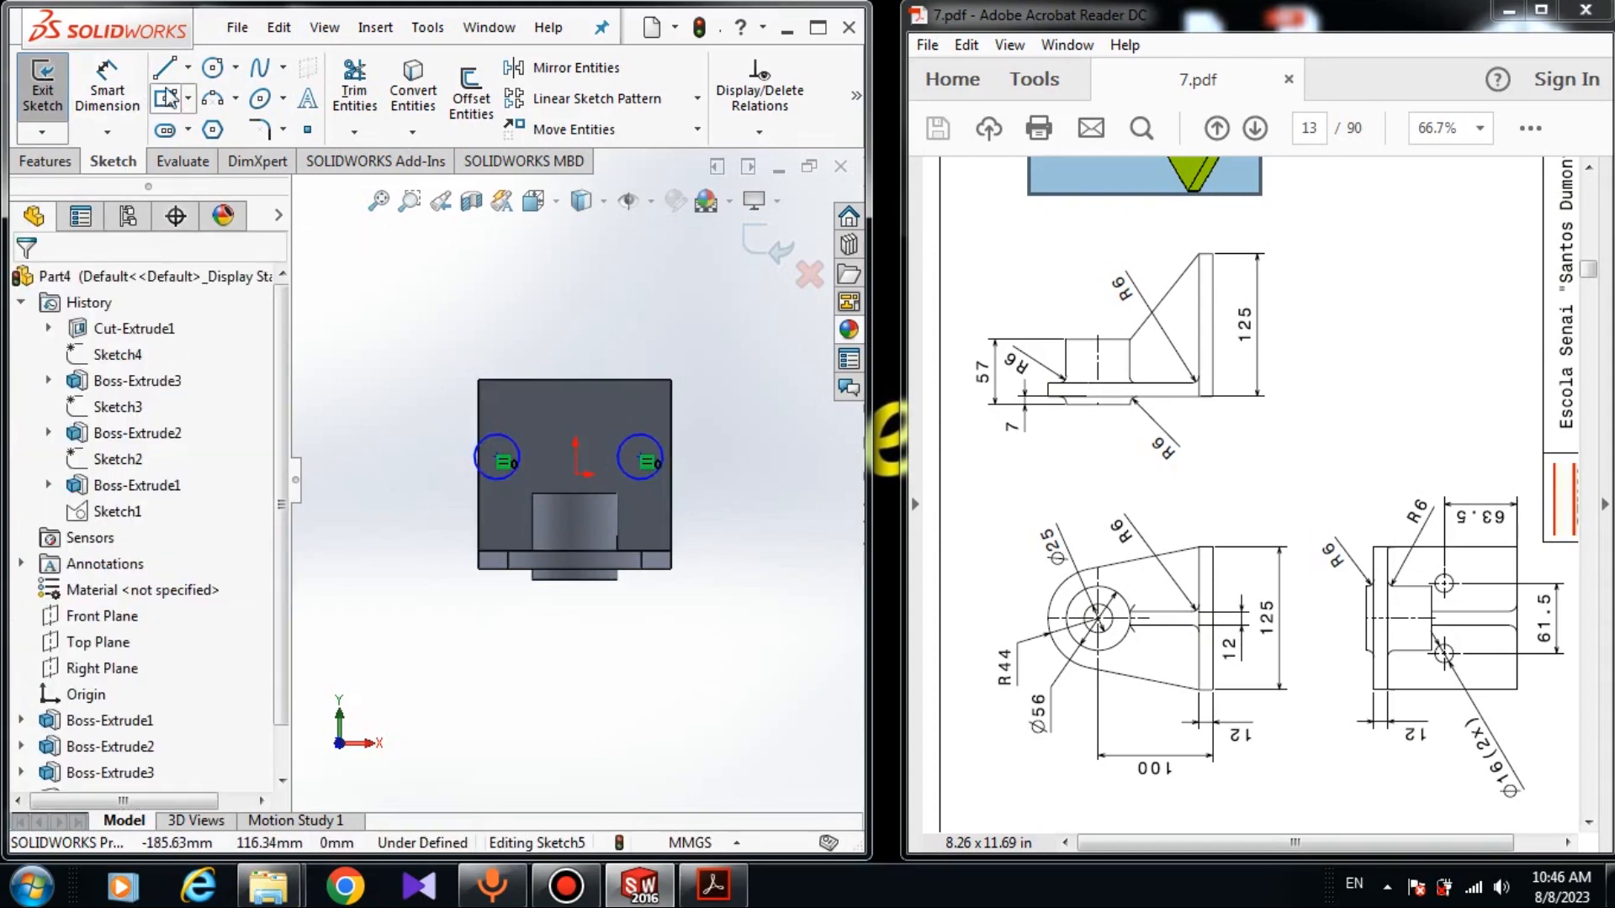
Draw a horizontal centerline connecting the centers of the two circles
{"action": "left_click", "coordinate": [188, 67]}
{"action": "left_click", "coordinate": [244, 123]}
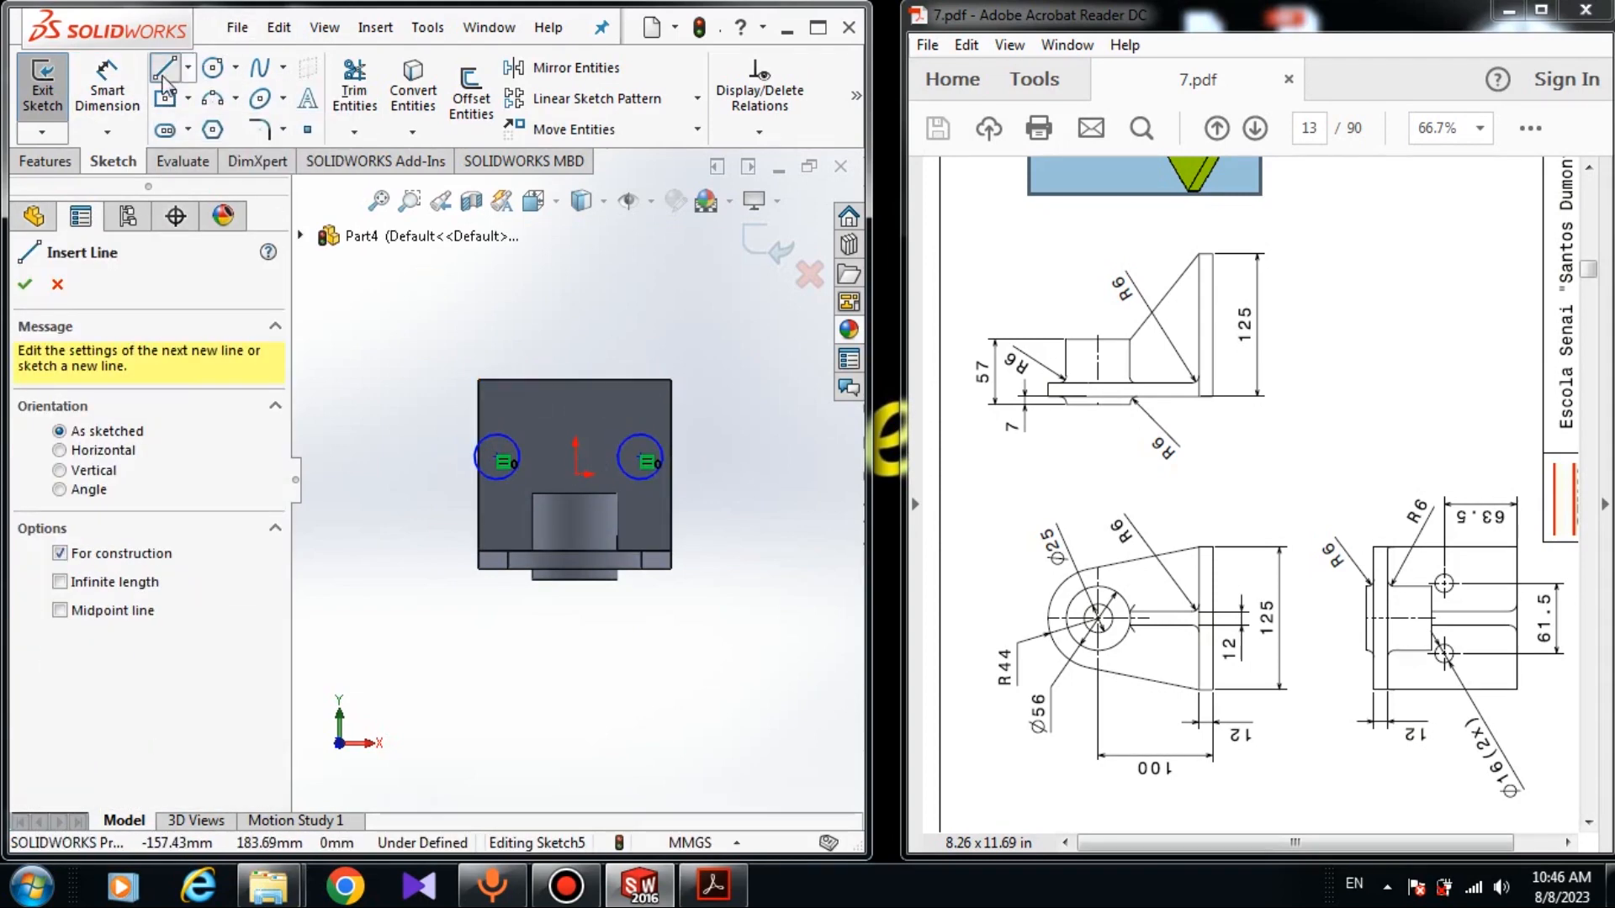
{"action": "scroll", "coordinate": [731, 533], "scroll_direction": "down", "scroll_amount": 4}
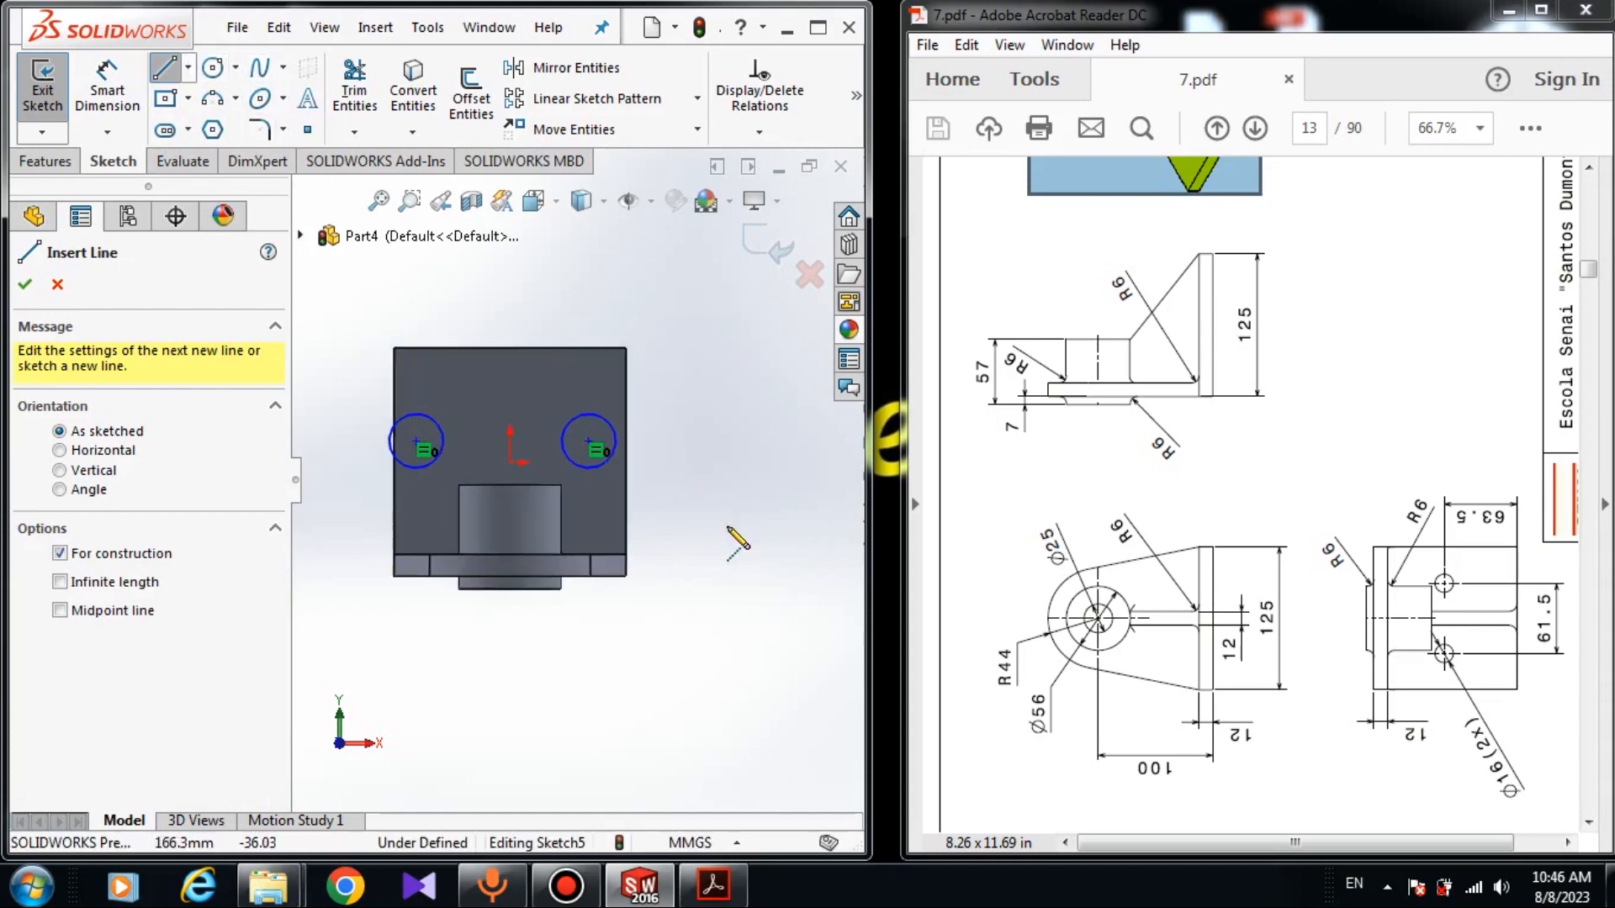
{"action": "scroll", "coordinate": [497, 509], "scroll_direction": "up", "scroll_amount": 2}
{"action": "key", "text": "f"}
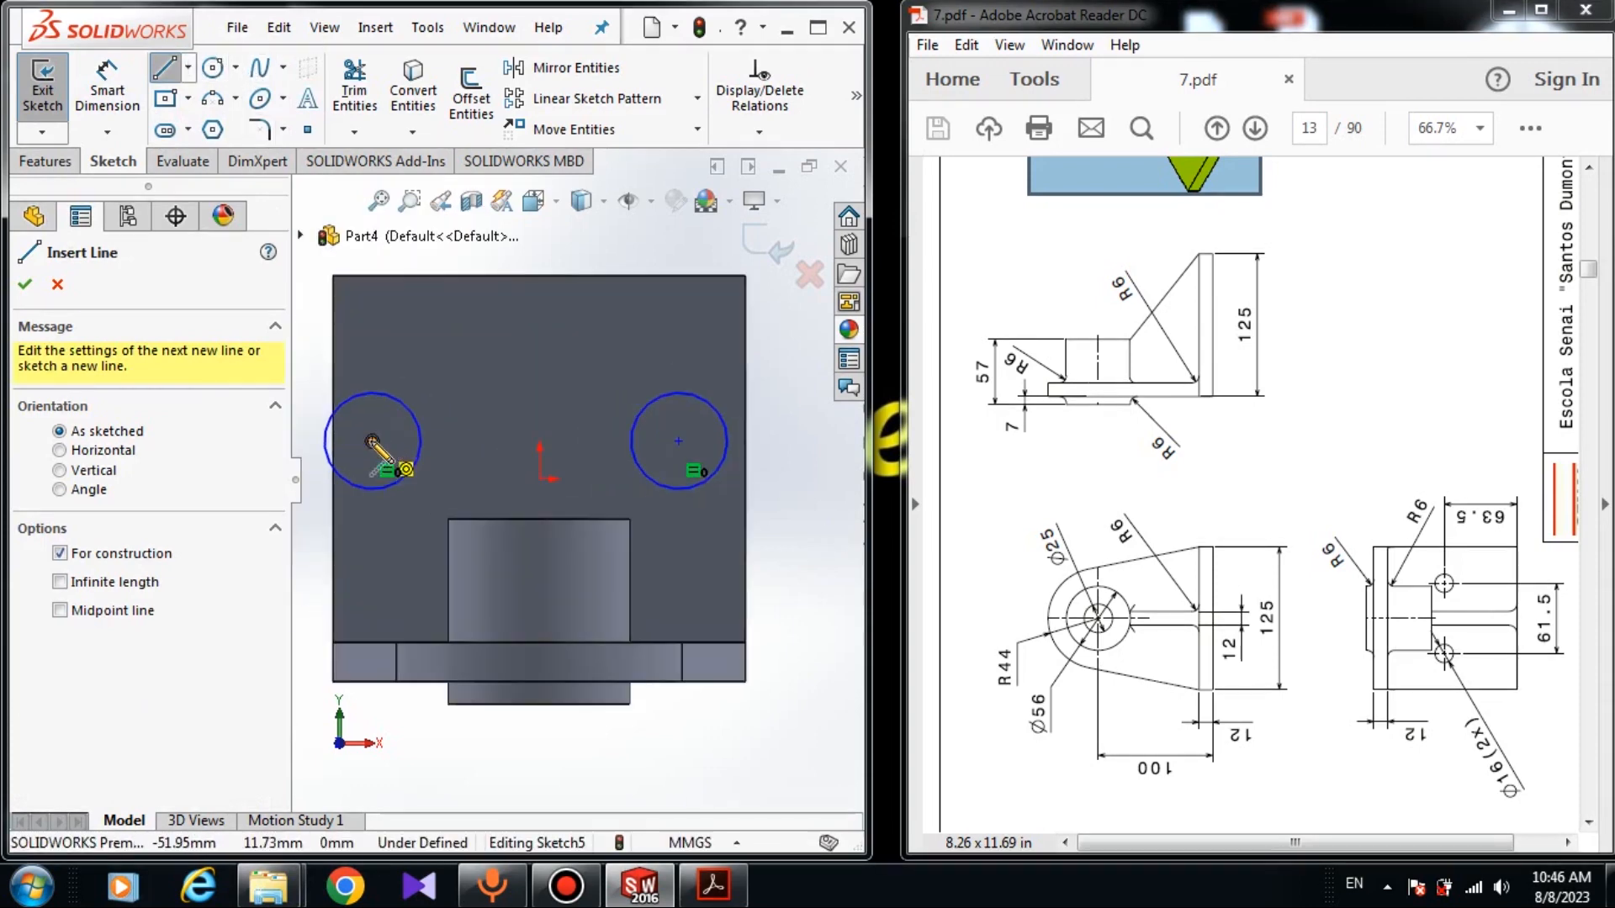
{"action": "left_click", "coordinate": [372, 440]}
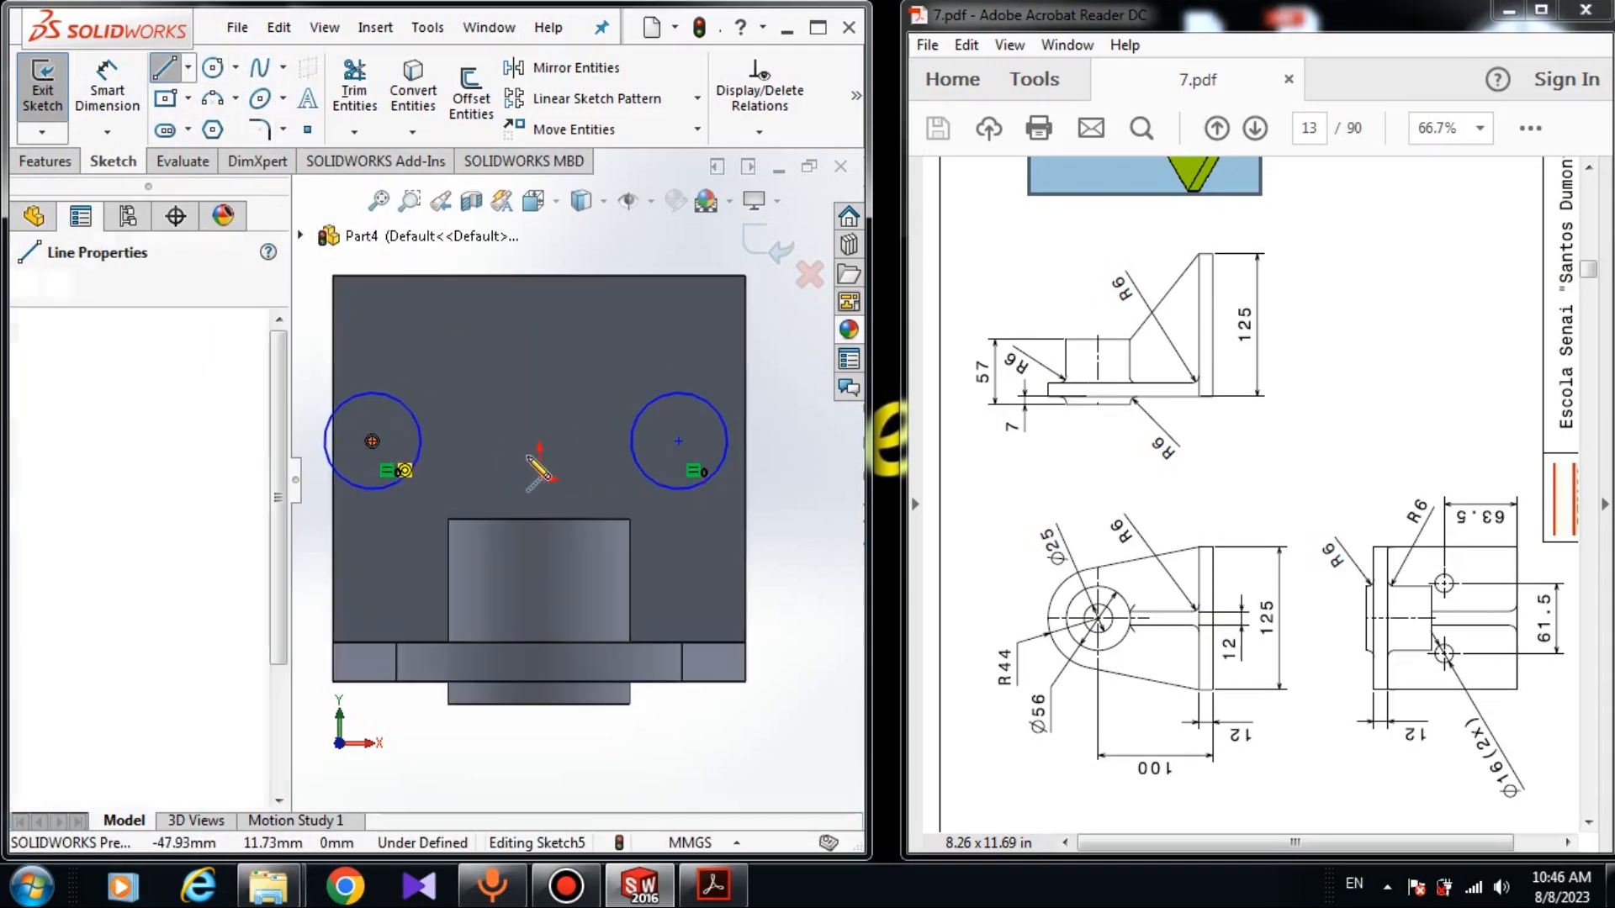
{"action": "left_click", "coordinate": [679, 441]}
{"action": "key", "text": "Escape"}
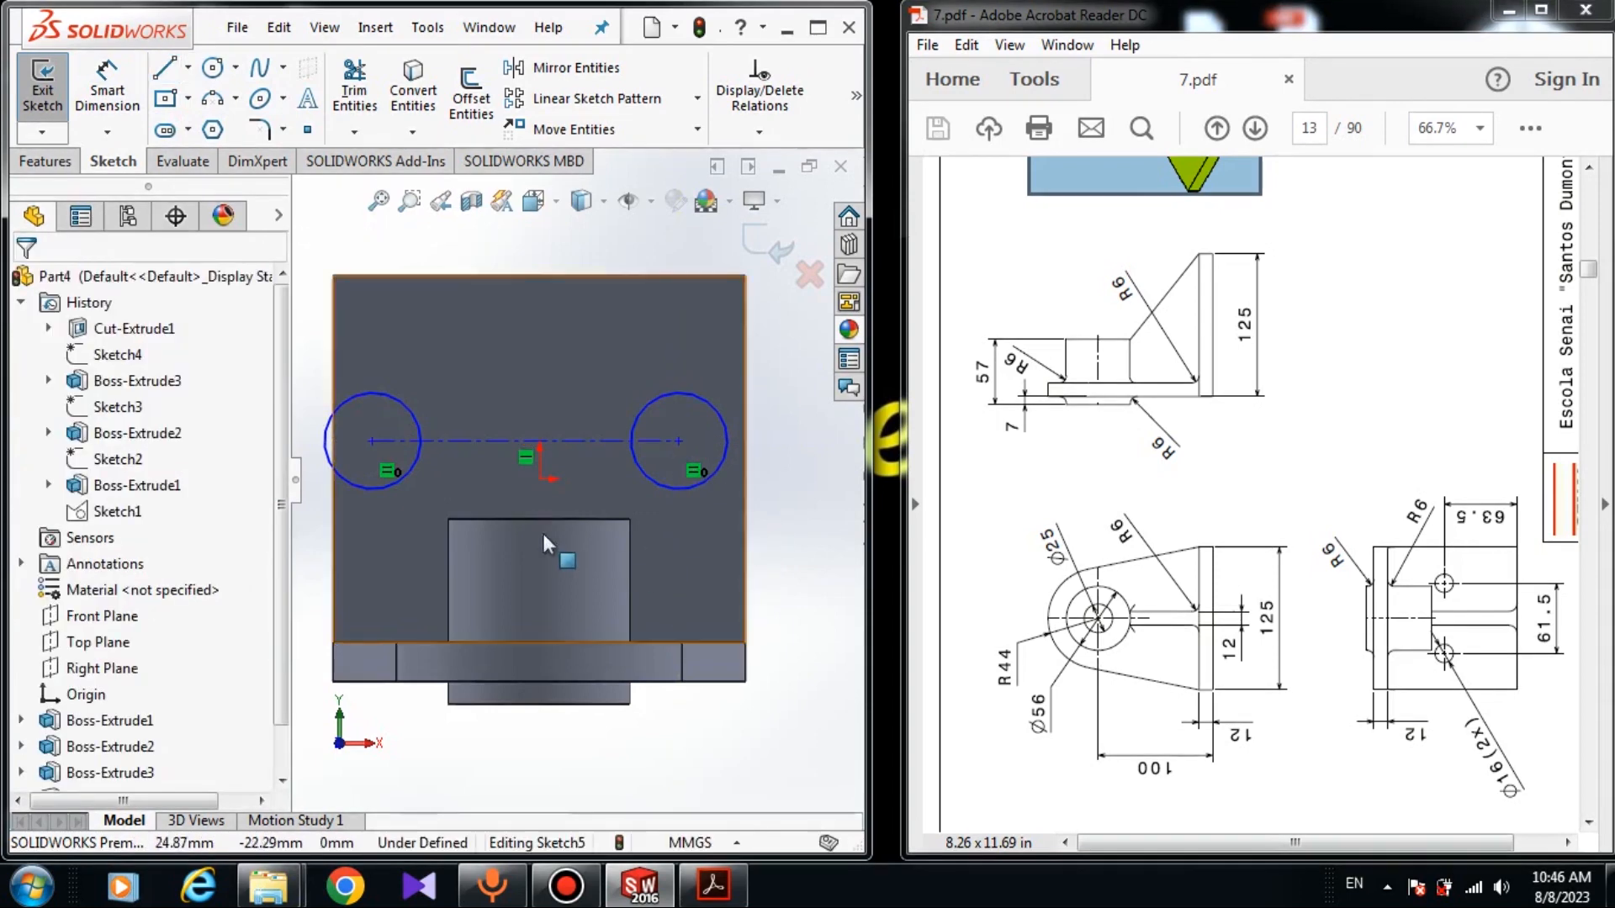
{"action": "left_click", "coordinate": [525, 444]}
{"action": "left_click", "coordinate": [525, 443], "text": "ctrl"}
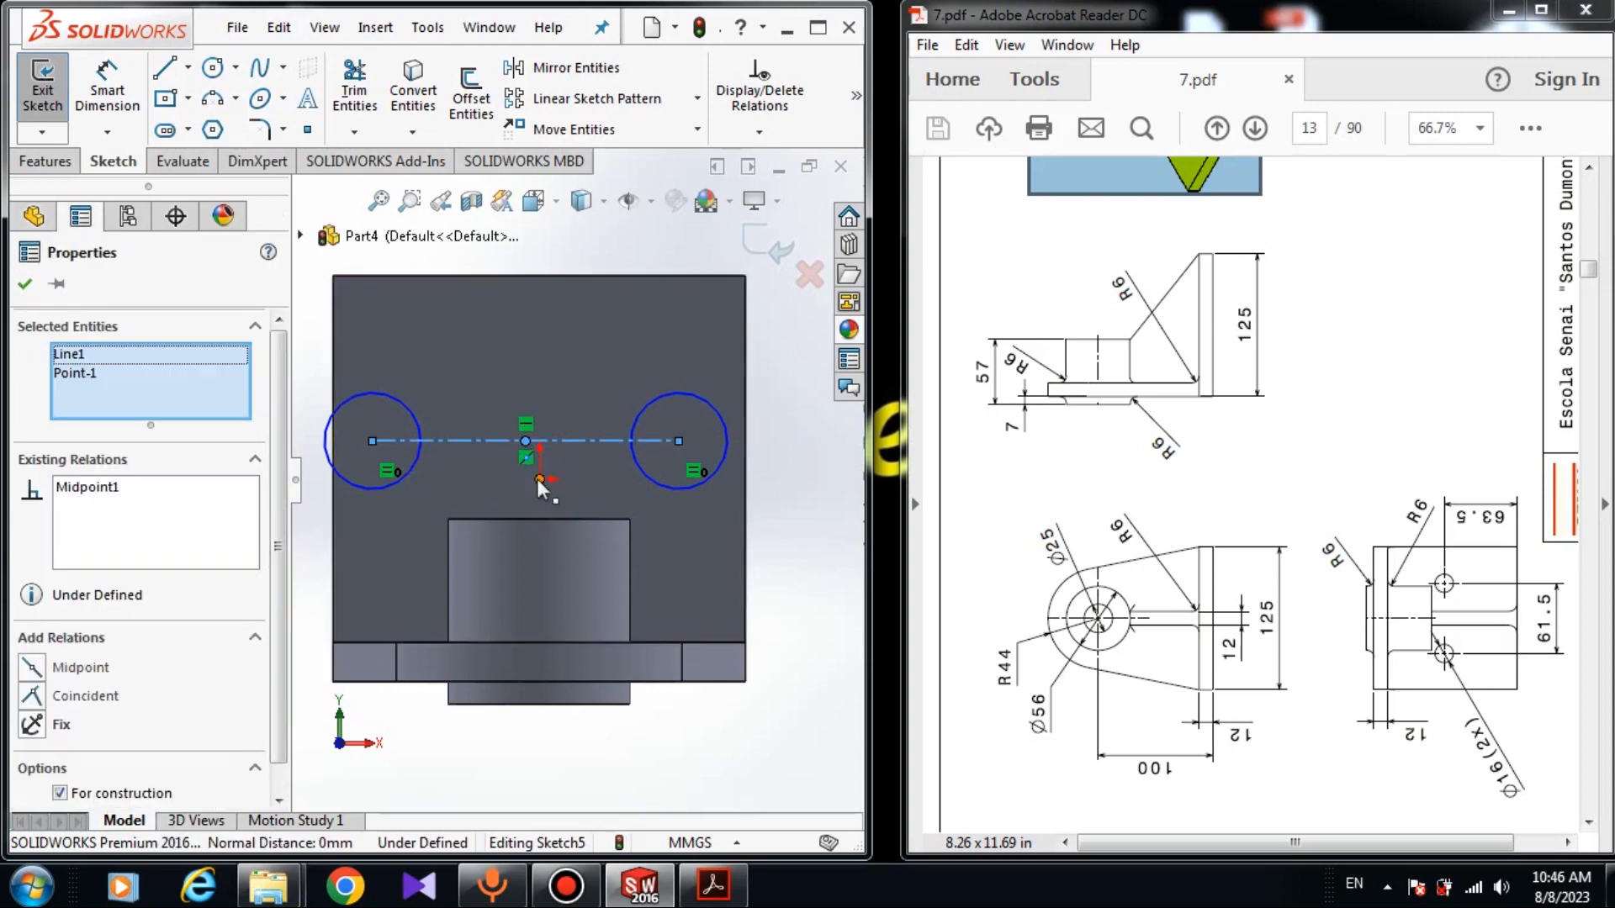
{"action": "left_click", "coordinate": [539, 479], "text": "ctrl"}
{"action": "key", "text": "Escape"}
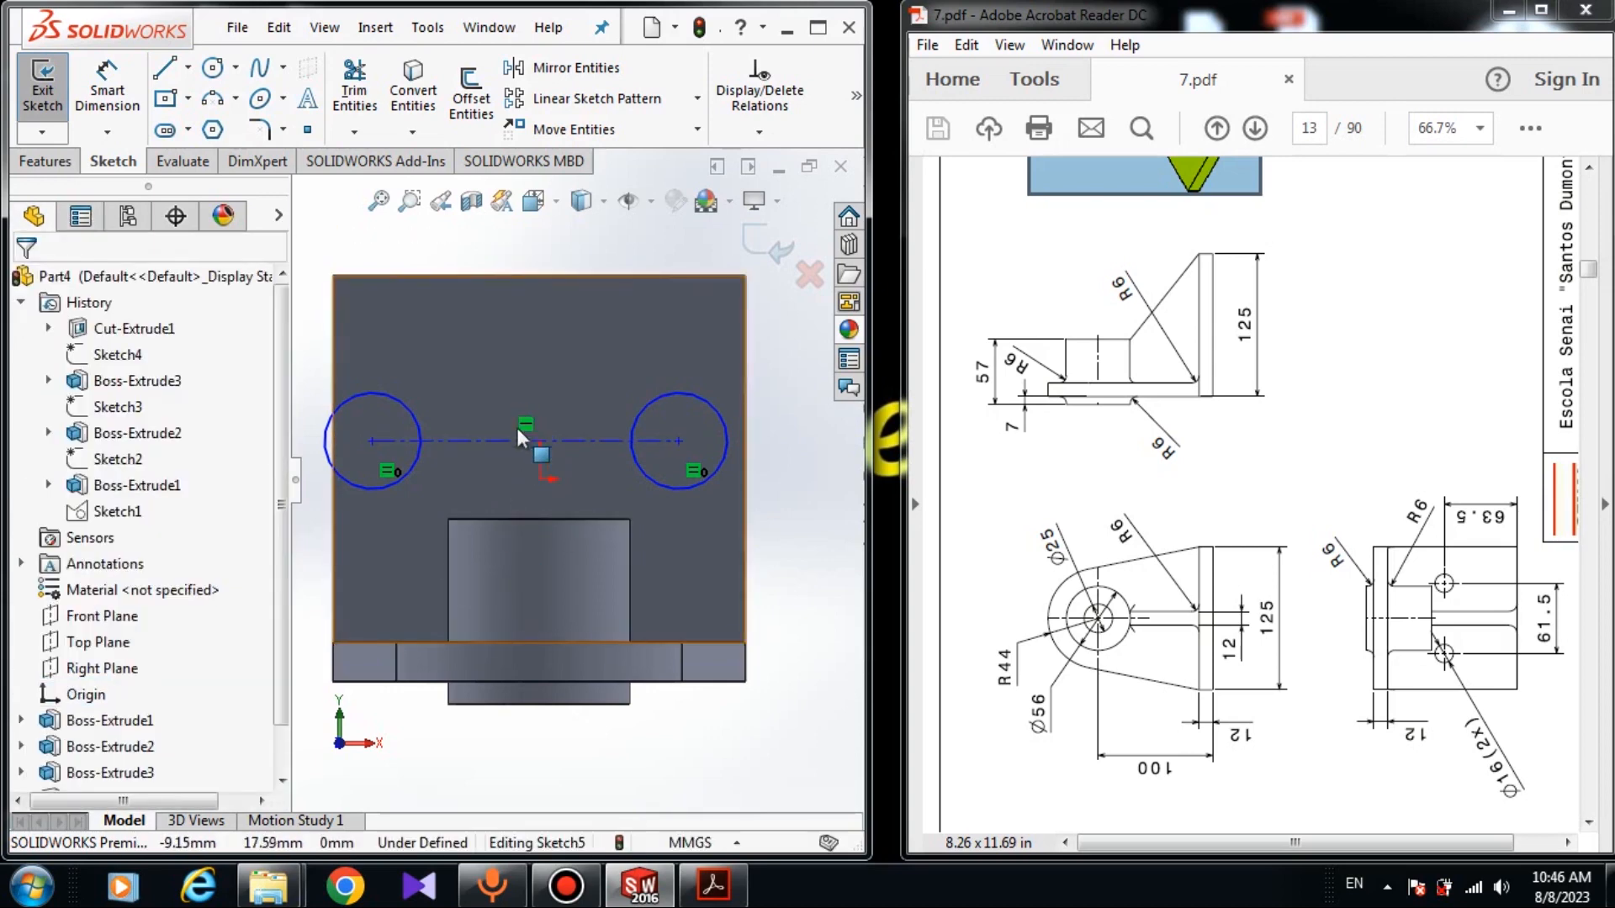
{"action": "left_click", "coordinate": [525, 442]}
{"action": "left_click", "coordinate": [524, 441], "text": "ctrl"}
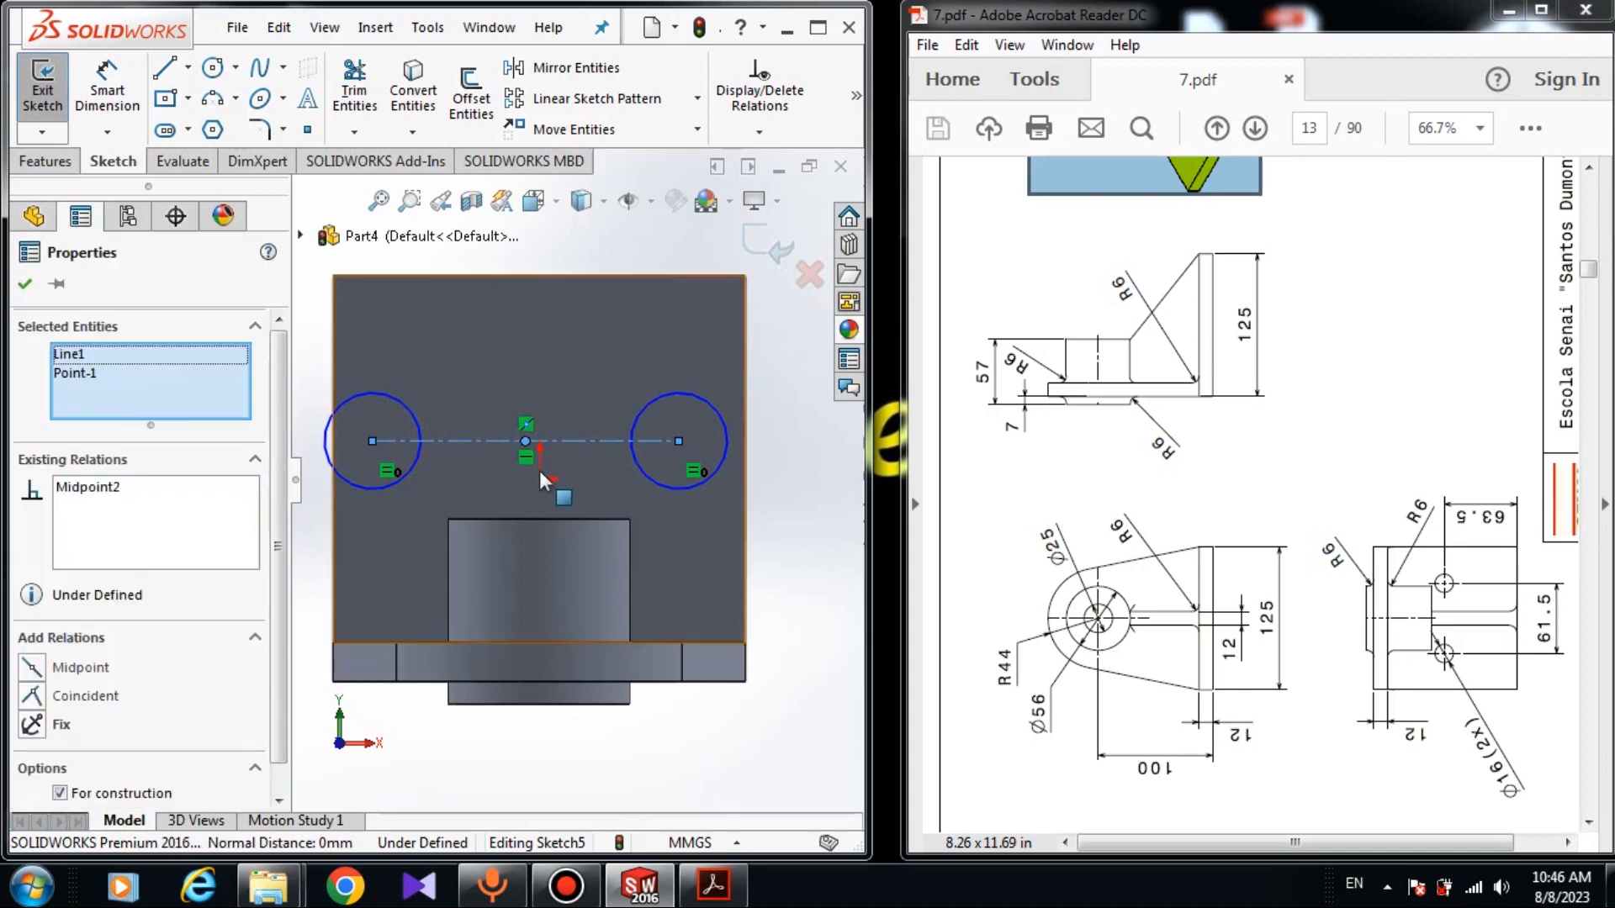
{"action": "left_click", "coordinate": [538, 479], "text": "ctrl"}
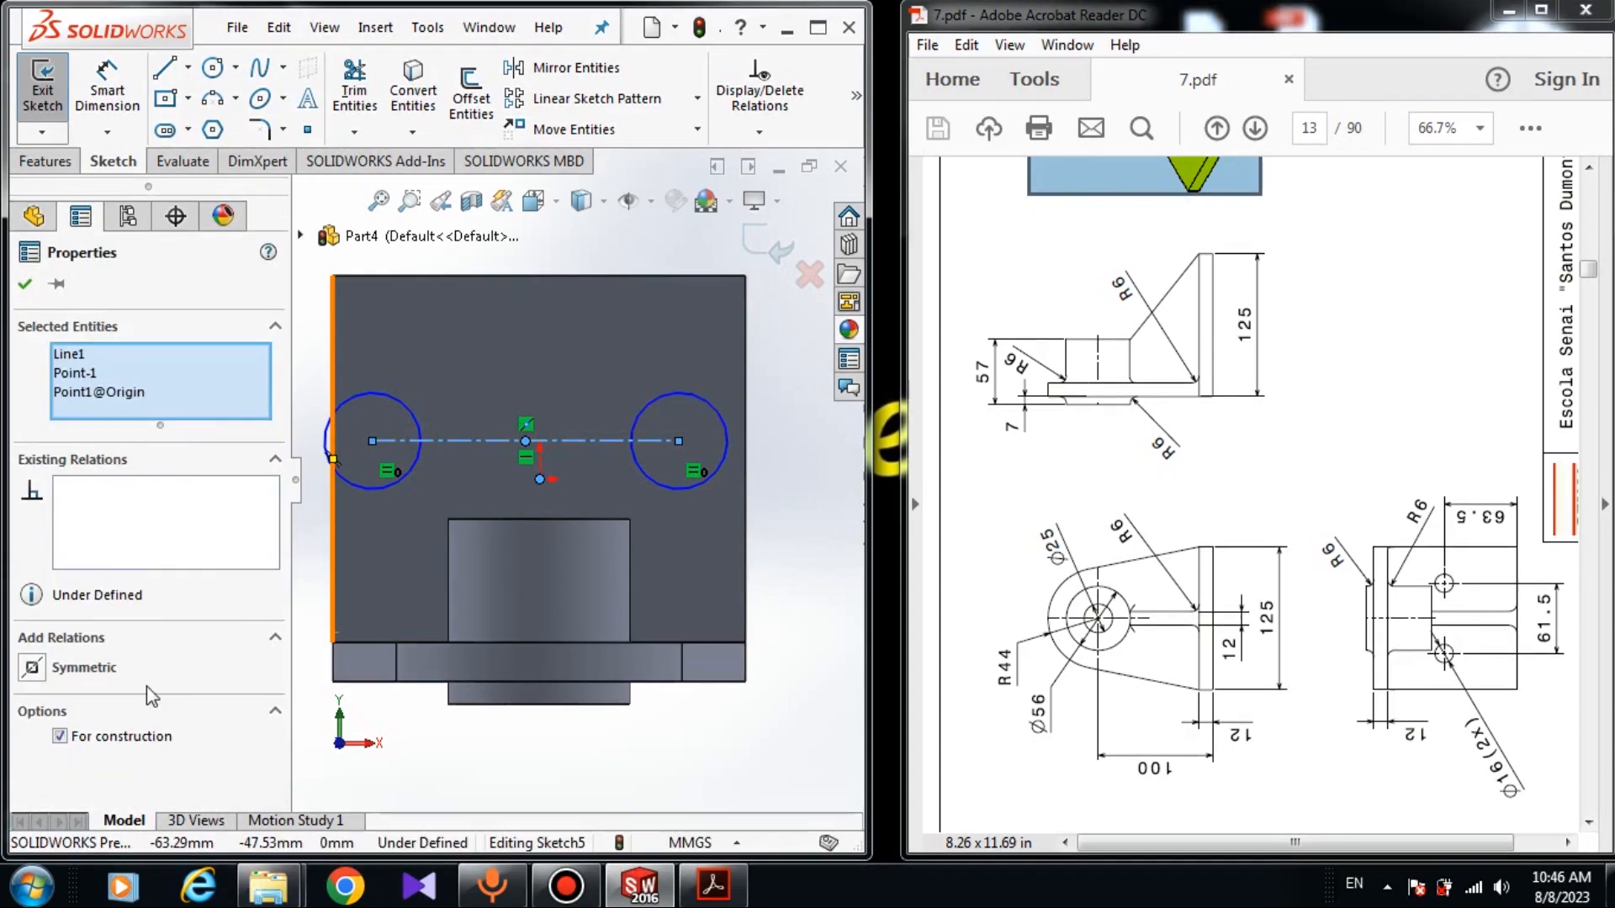
{"action": "key", "text": "Escape"}
{"action": "double_click", "coordinate": [796, 548]}
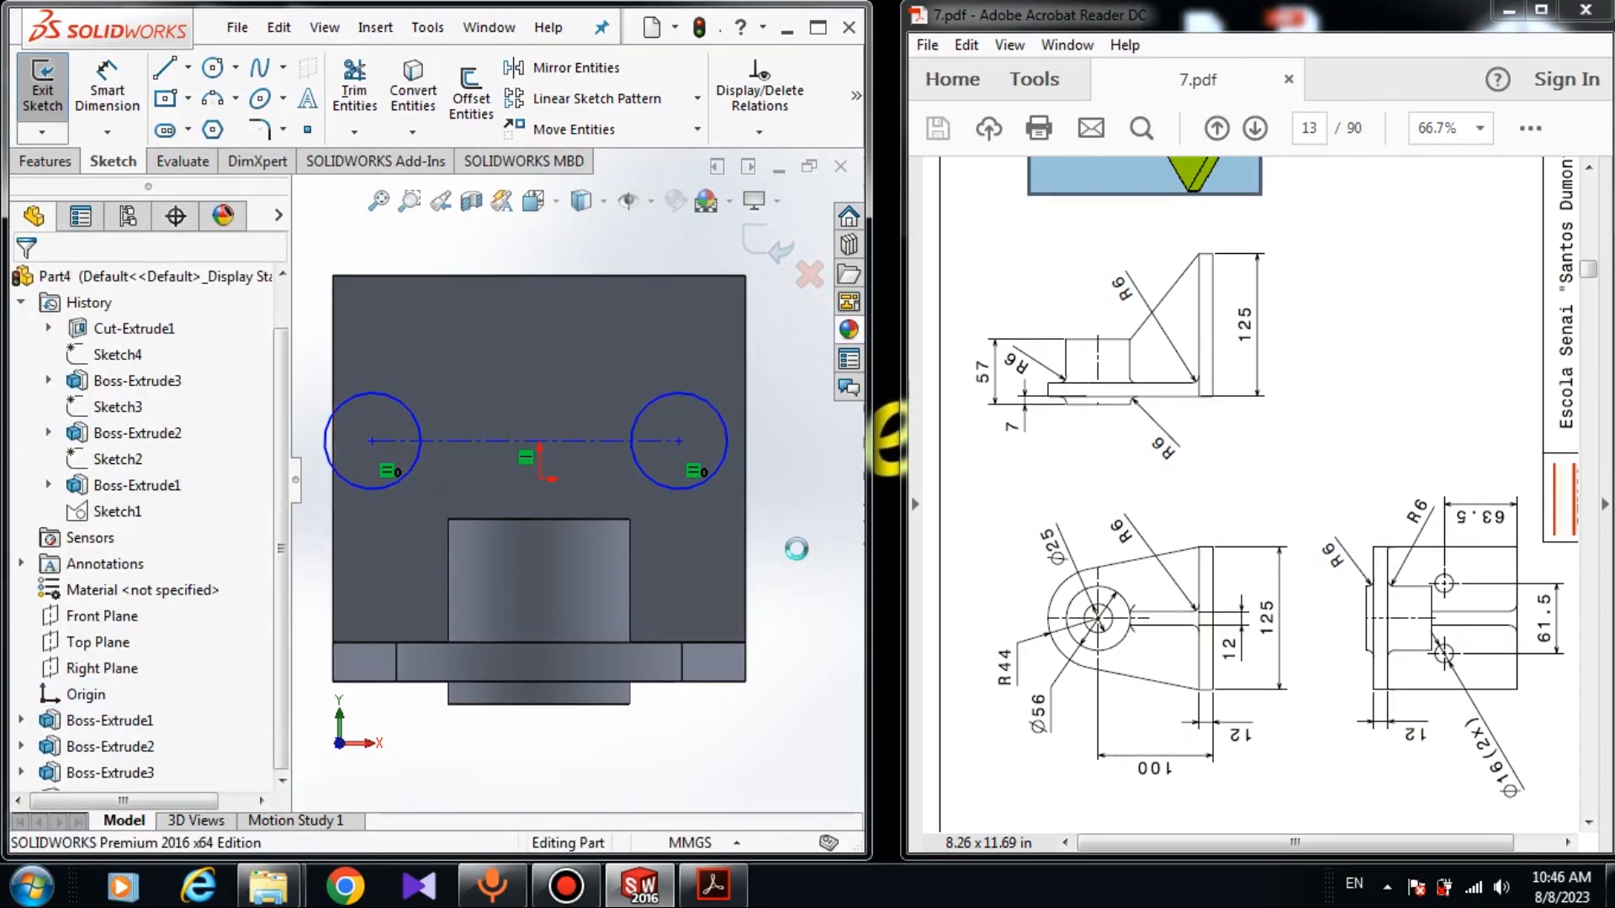
{"action": "scroll", "coordinate": [69, 693], "scroll_direction": "down", "scroll_amount": 4}
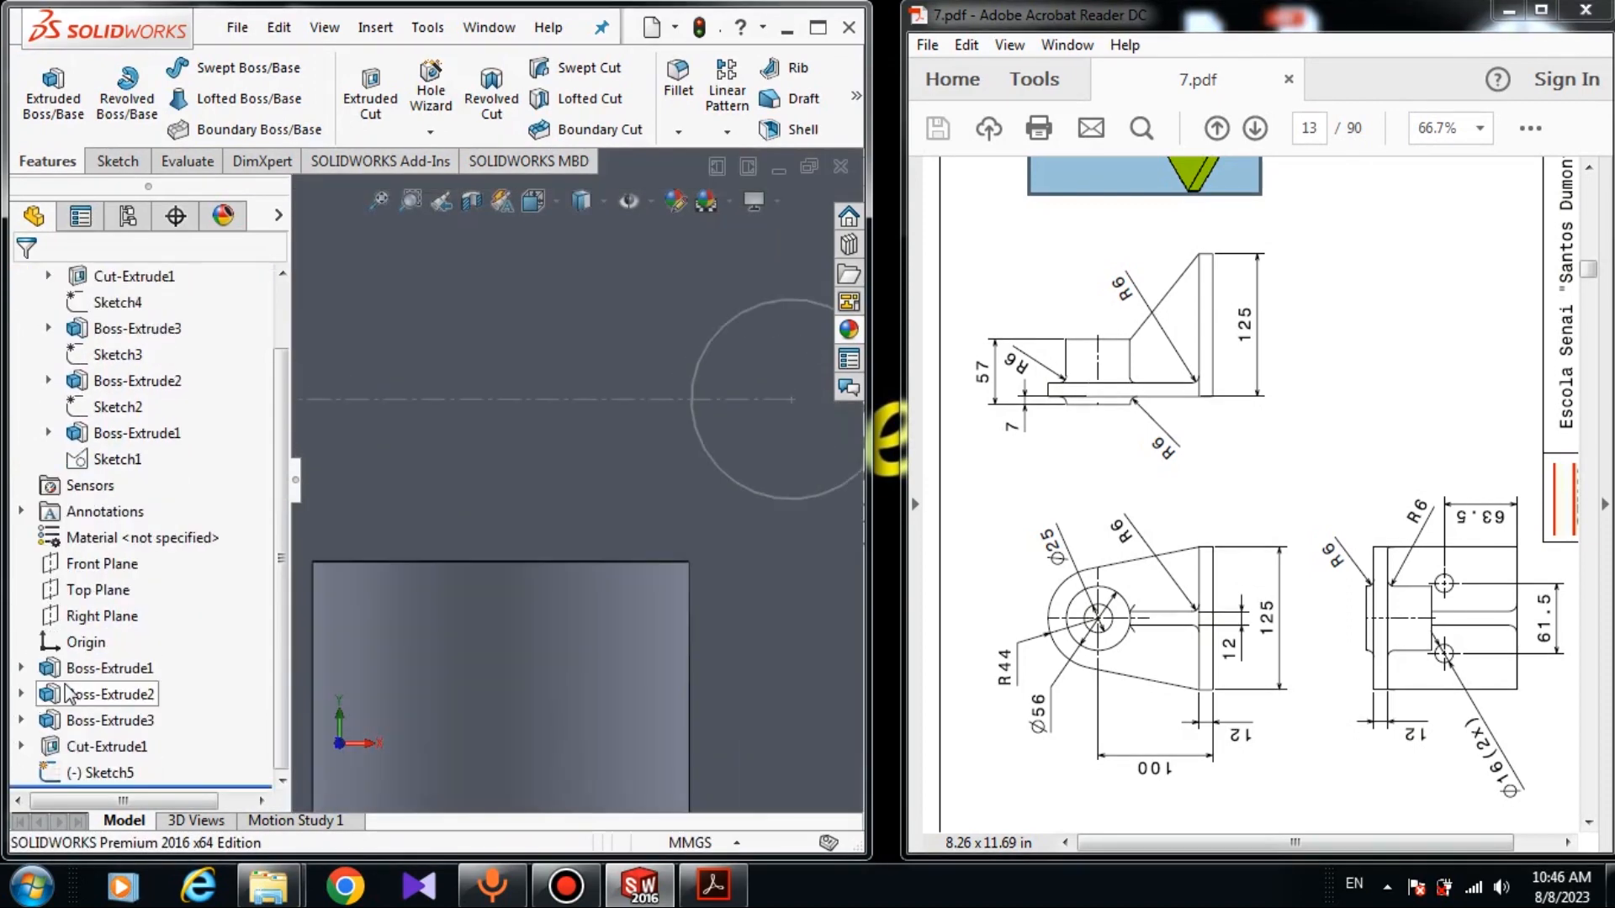
{"action": "left_click", "coordinate": [74, 774]}
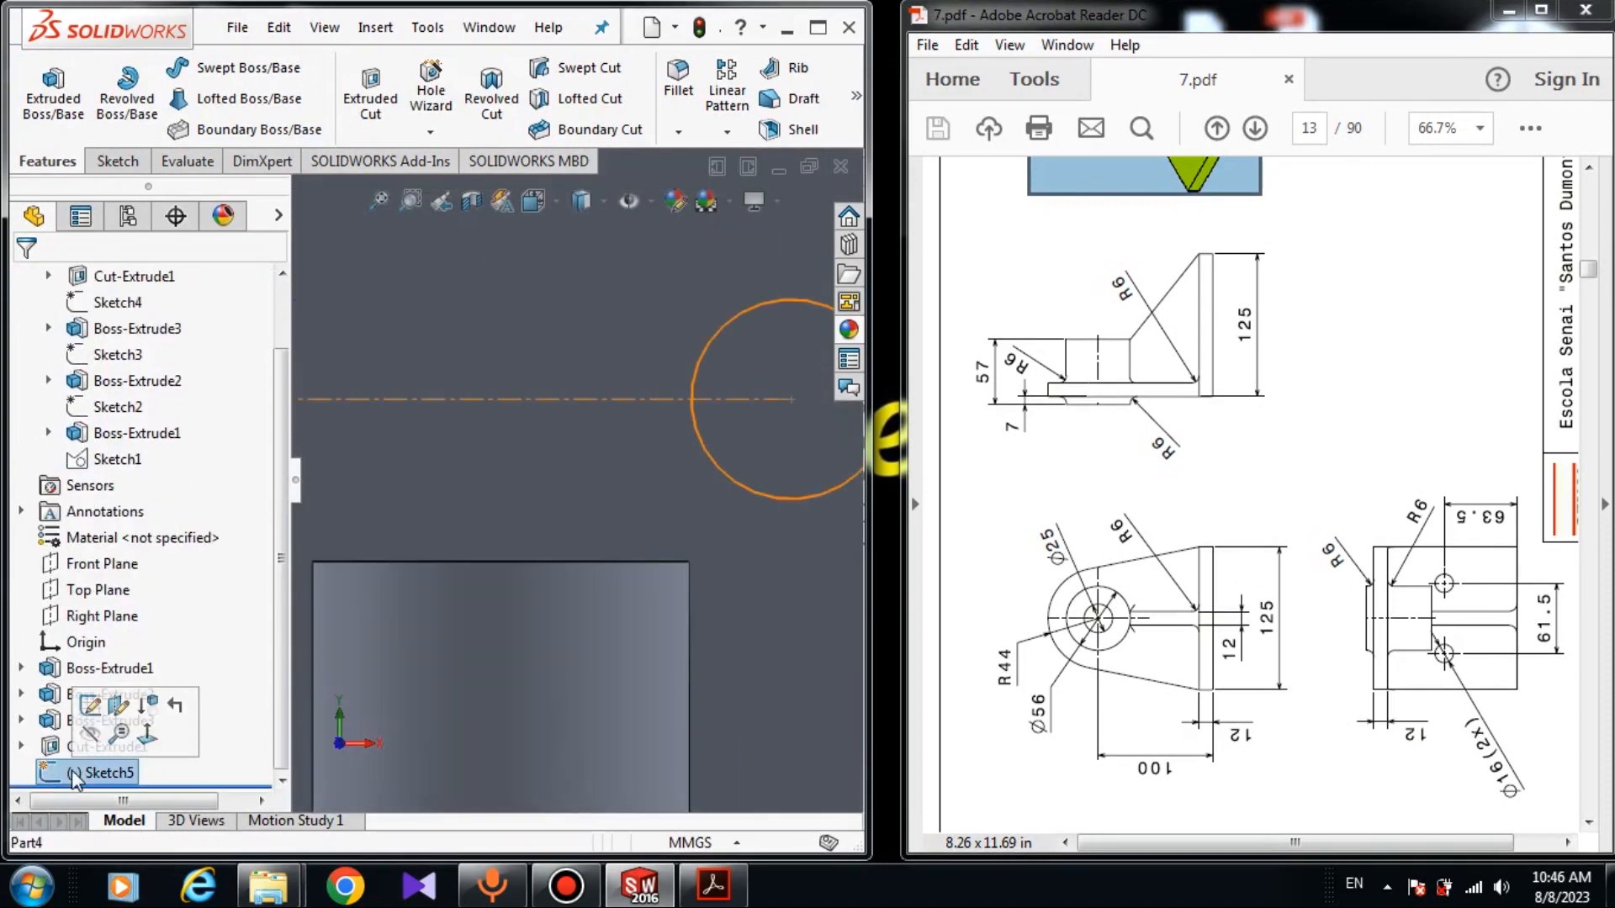
{"action": "left_click", "coordinate": [90, 707]}
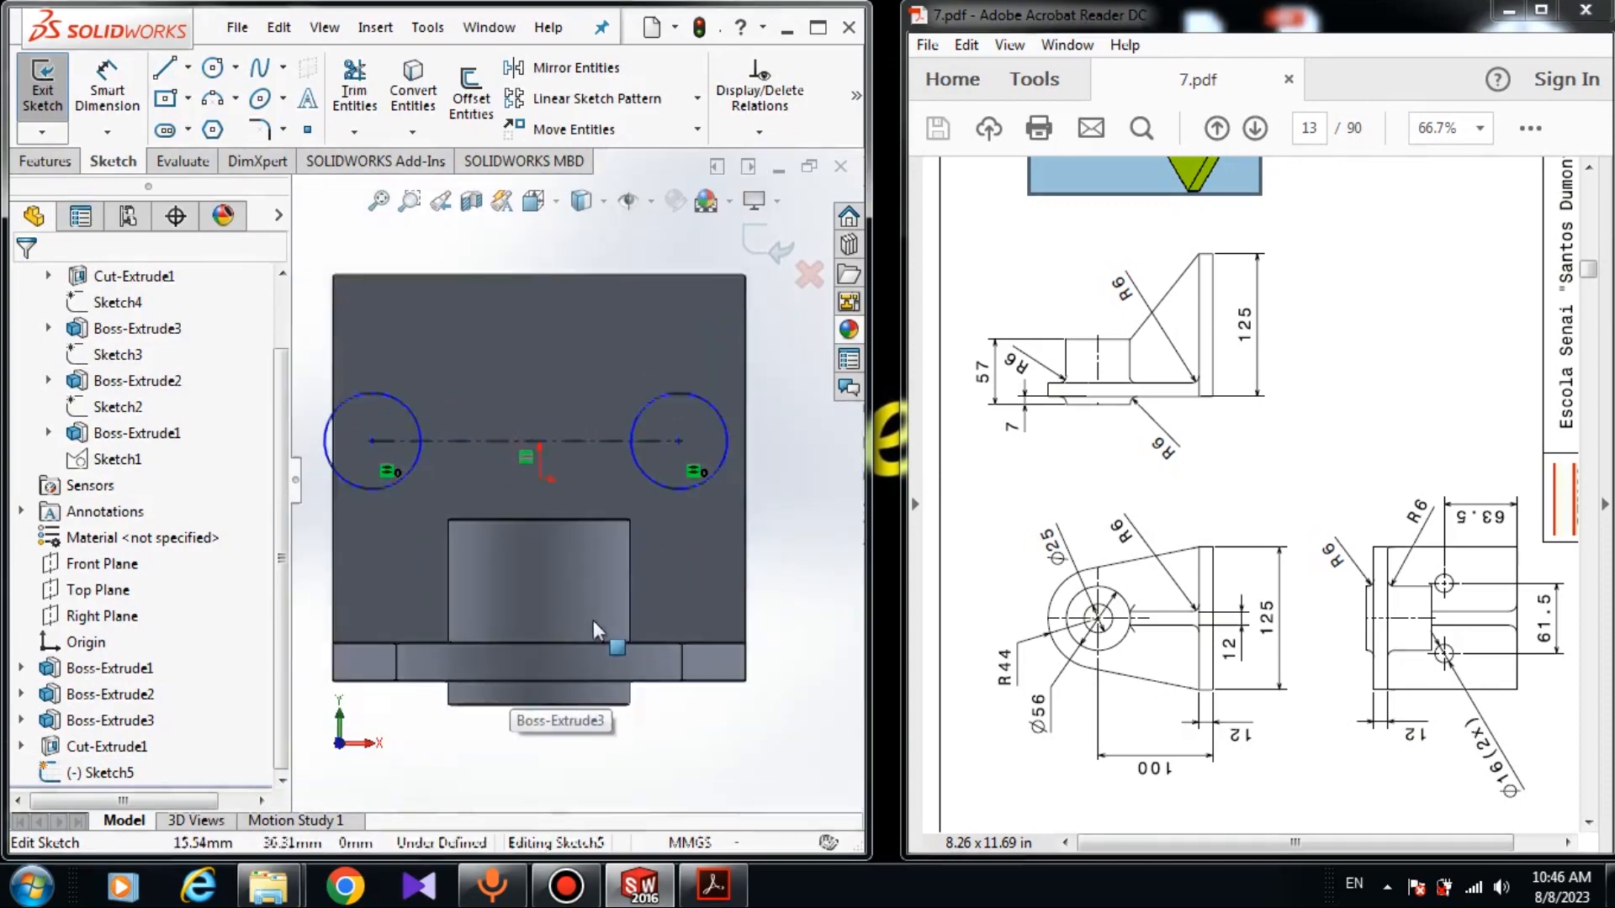
Align the centerline's midpoint with the sketch origin using a Vertical relation, leaving the line itself out of the selection
{"action": "left_click", "coordinate": [551, 464]}
{"action": "left_click", "coordinate": [552, 464], "text": "ctrl"}
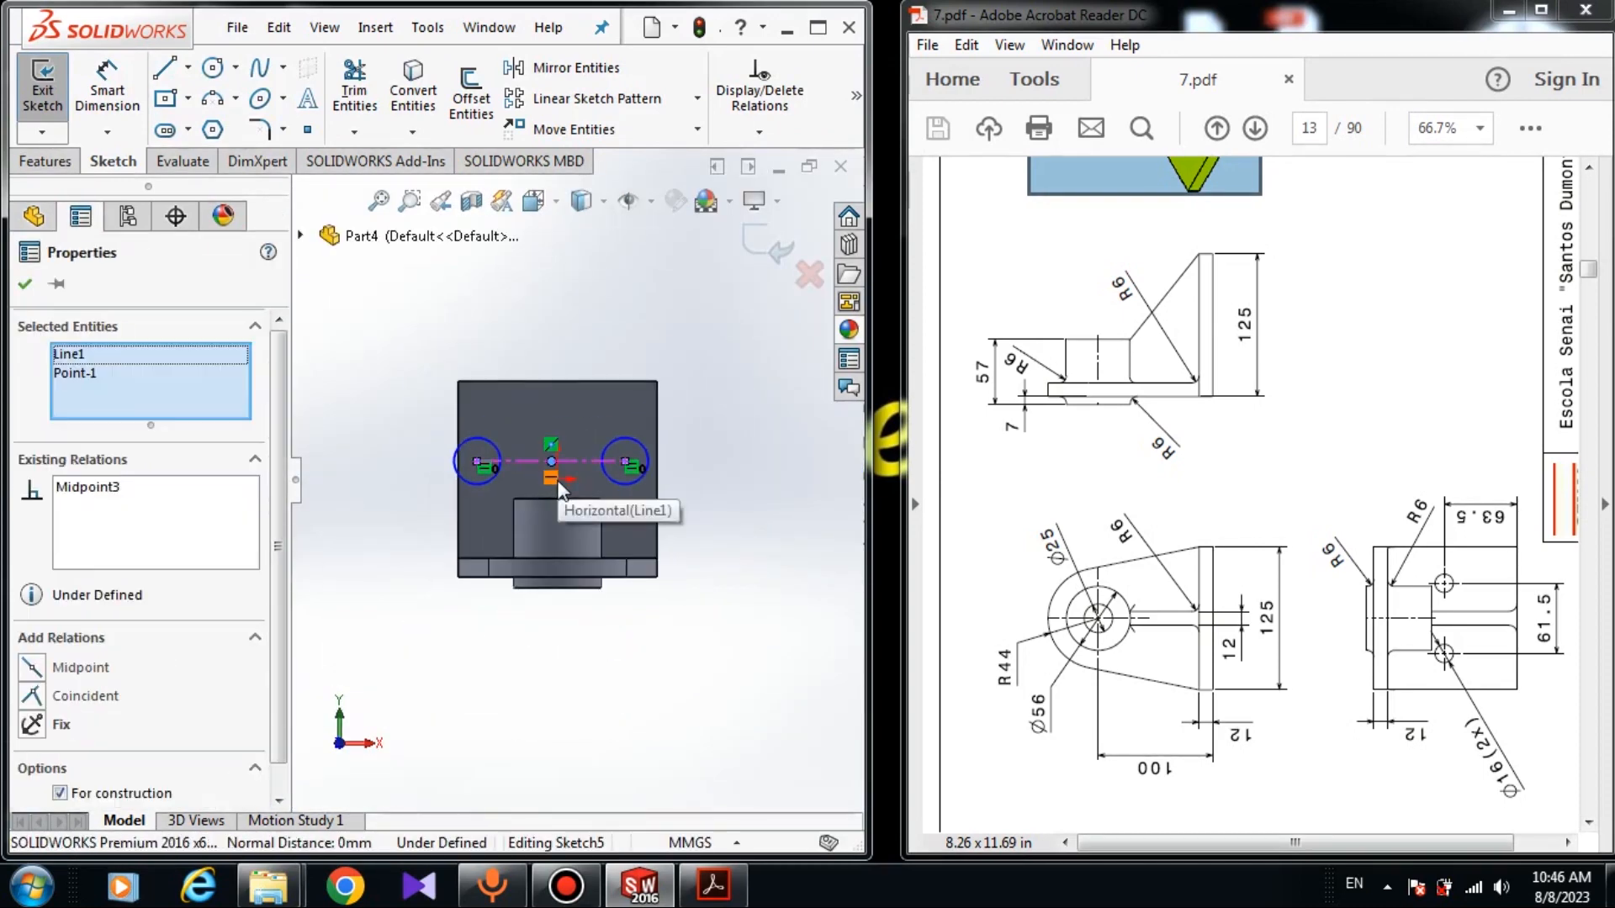
{"action": "scroll", "coordinate": [555, 481], "scroll_direction": "down", "scroll_amount": 4}
{"action": "left_click", "coordinate": [578, 477], "text": "ctrl"}
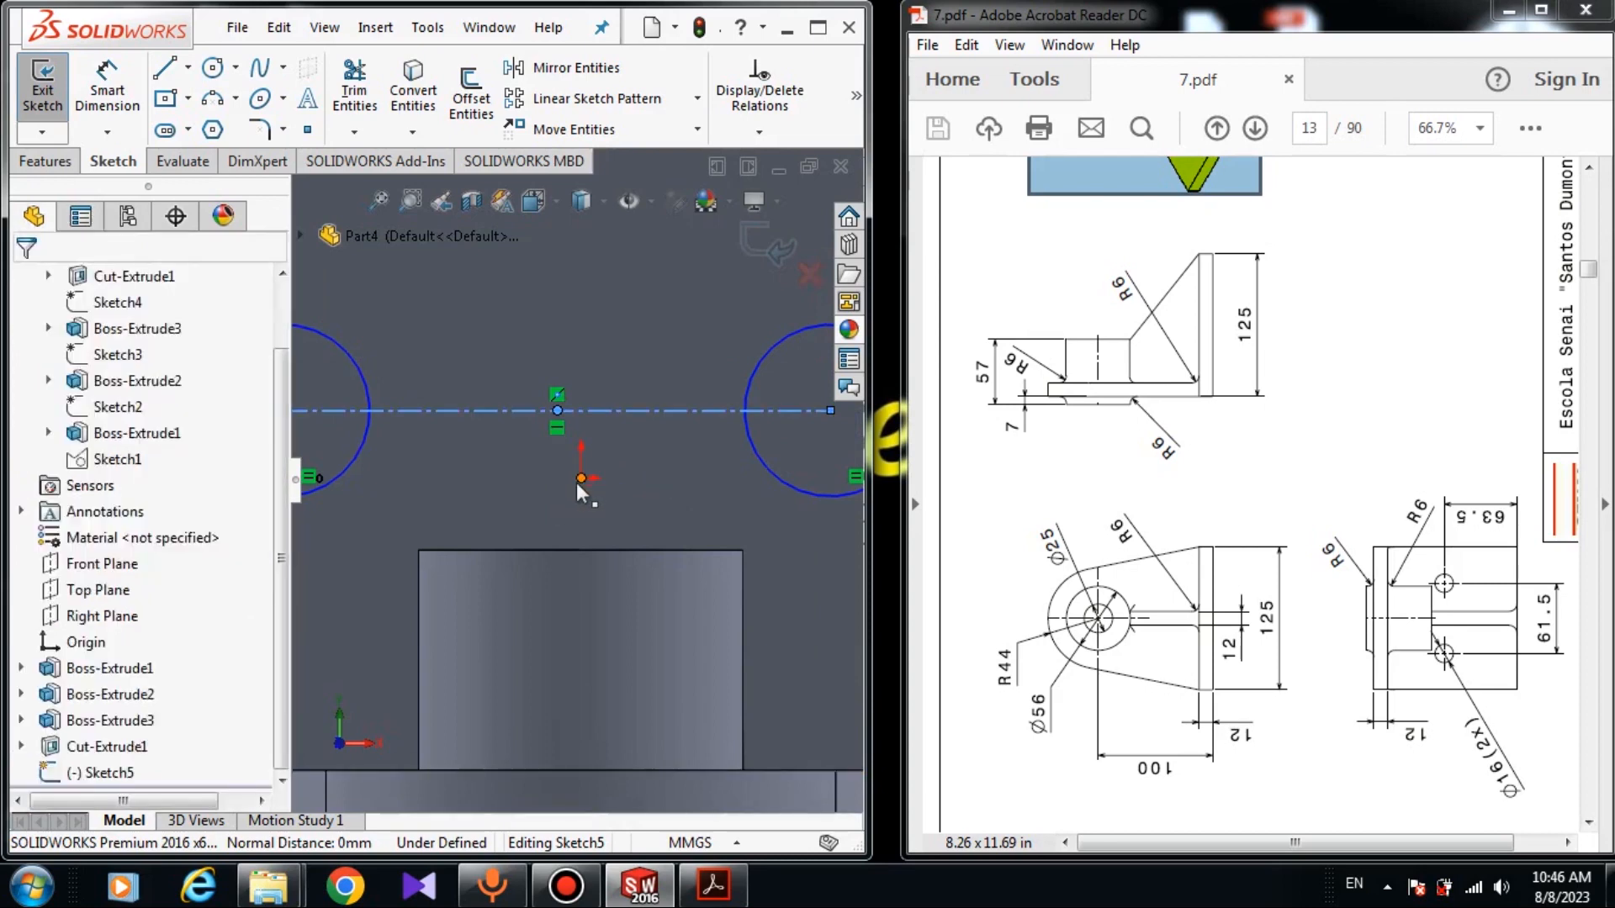
{"action": "right_click", "coordinate": [85, 395]}
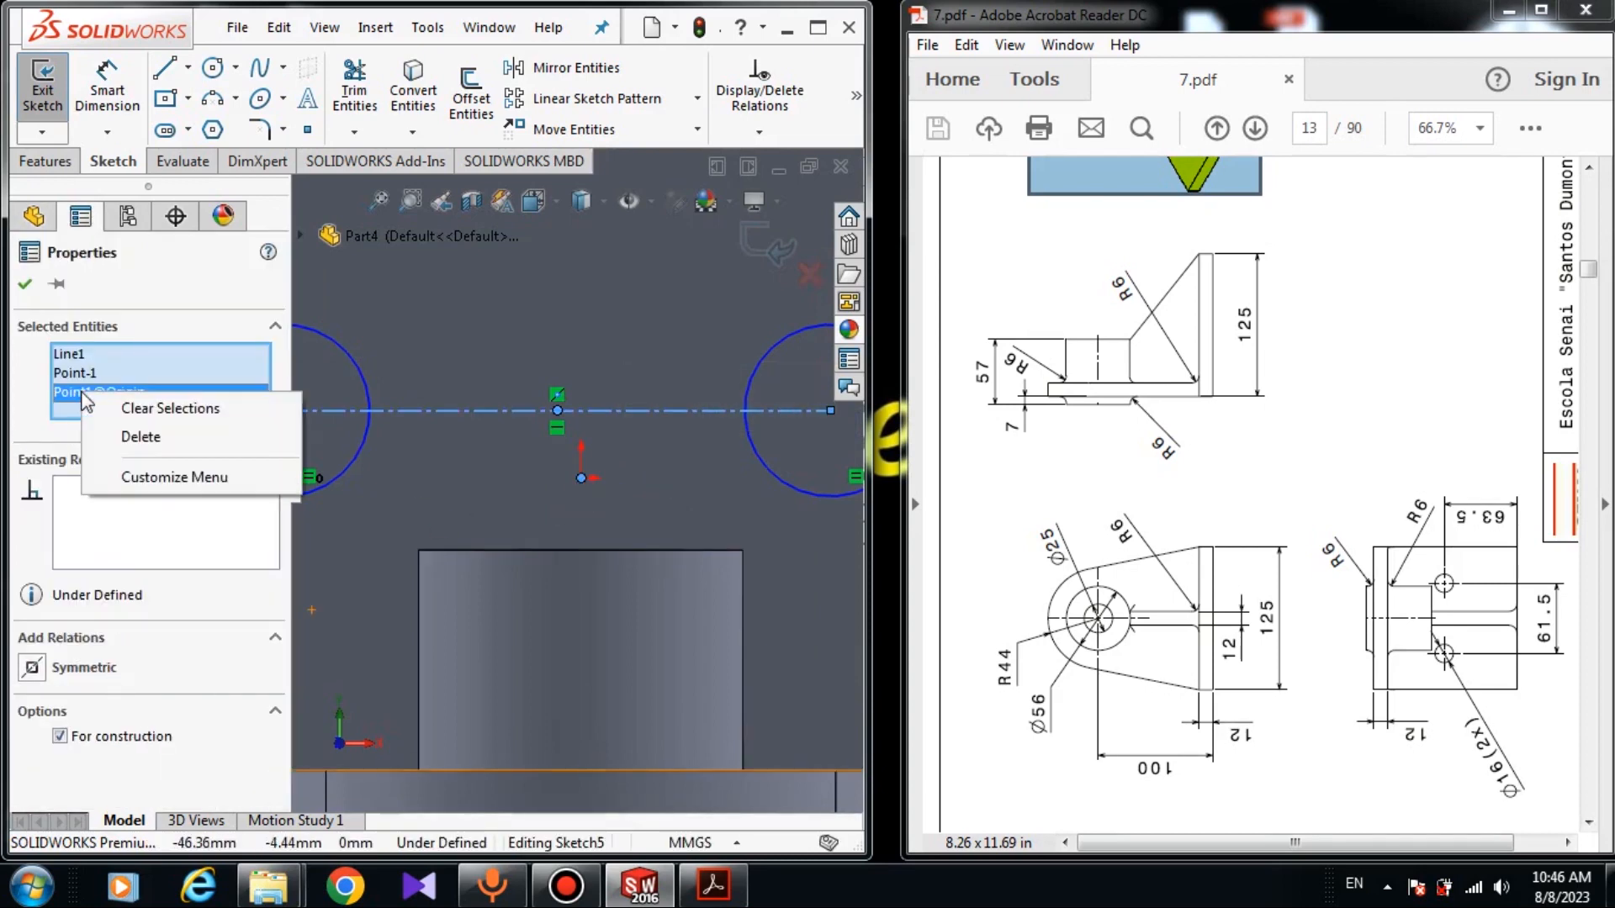
{"action": "right_click", "coordinate": [91, 377]}
{"action": "left_click", "coordinate": [79, 342]}
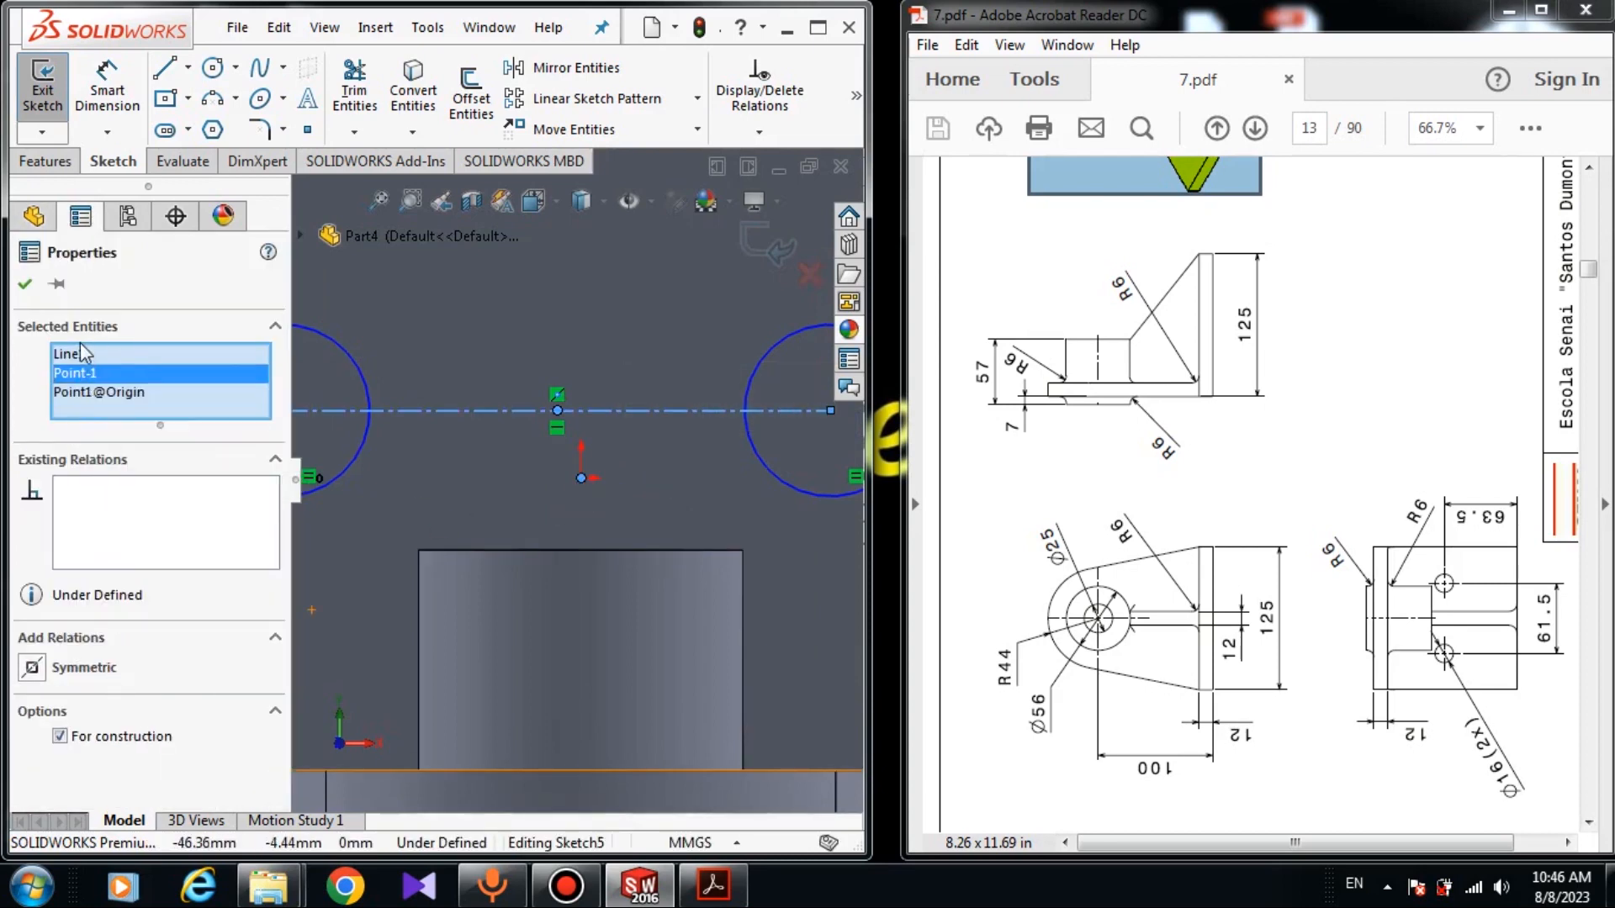
{"action": "right_click", "coordinate": [74, 358]}
{"action": "left_click", "coordinate": [126, 405]}
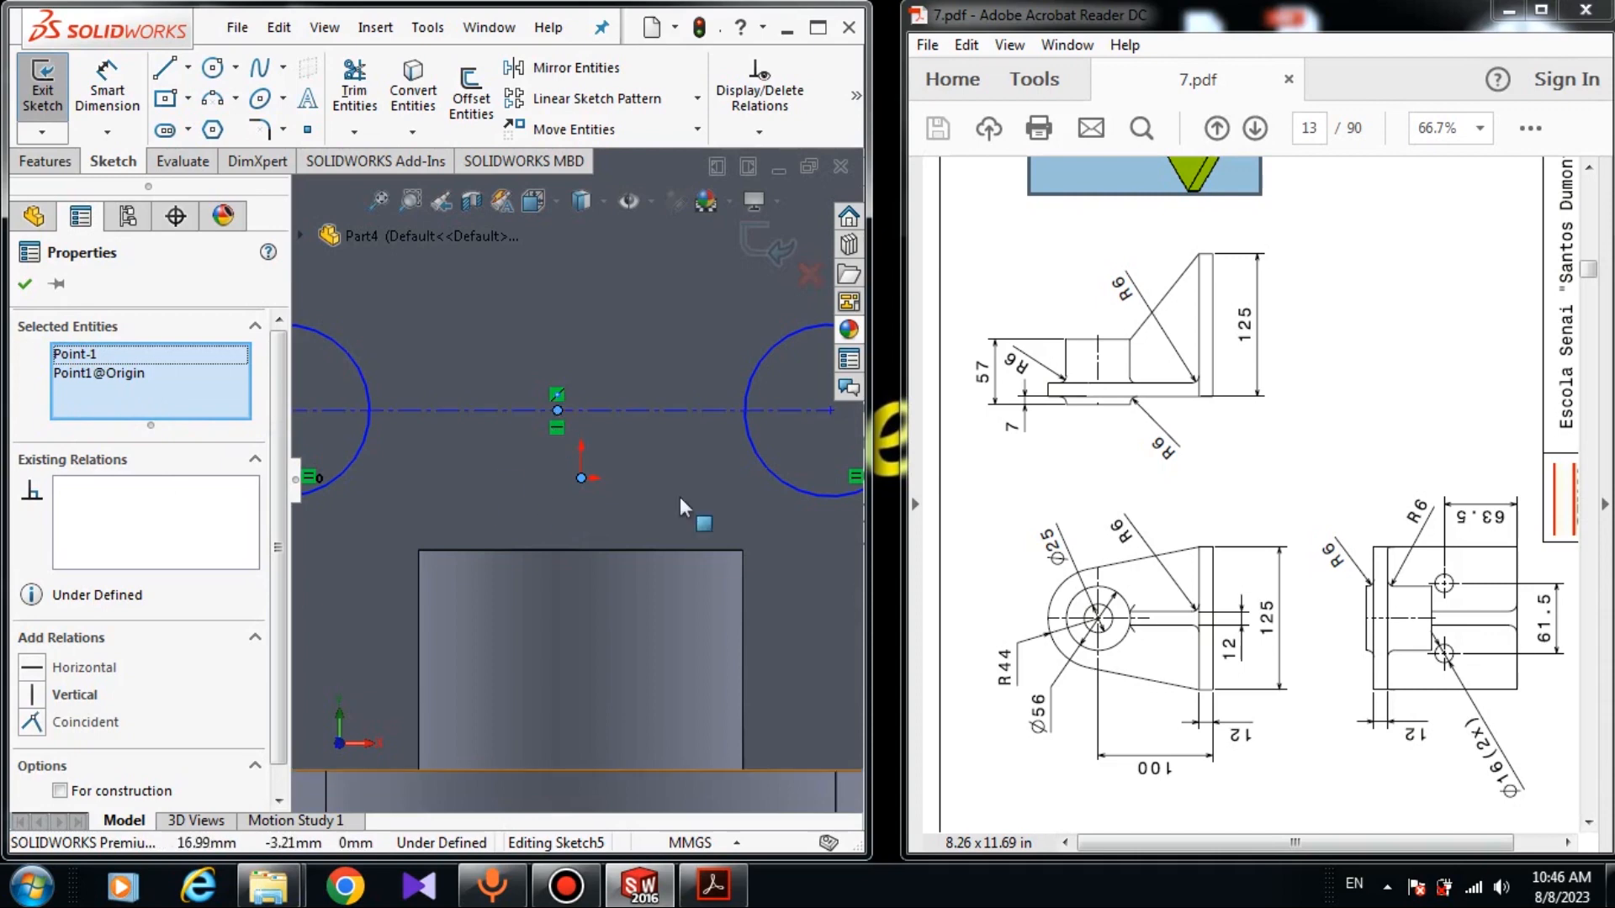
{"action": "left_click", "coordinate": [32, 695]}
{"action": "left_click", "coordinate": [25, 283]}
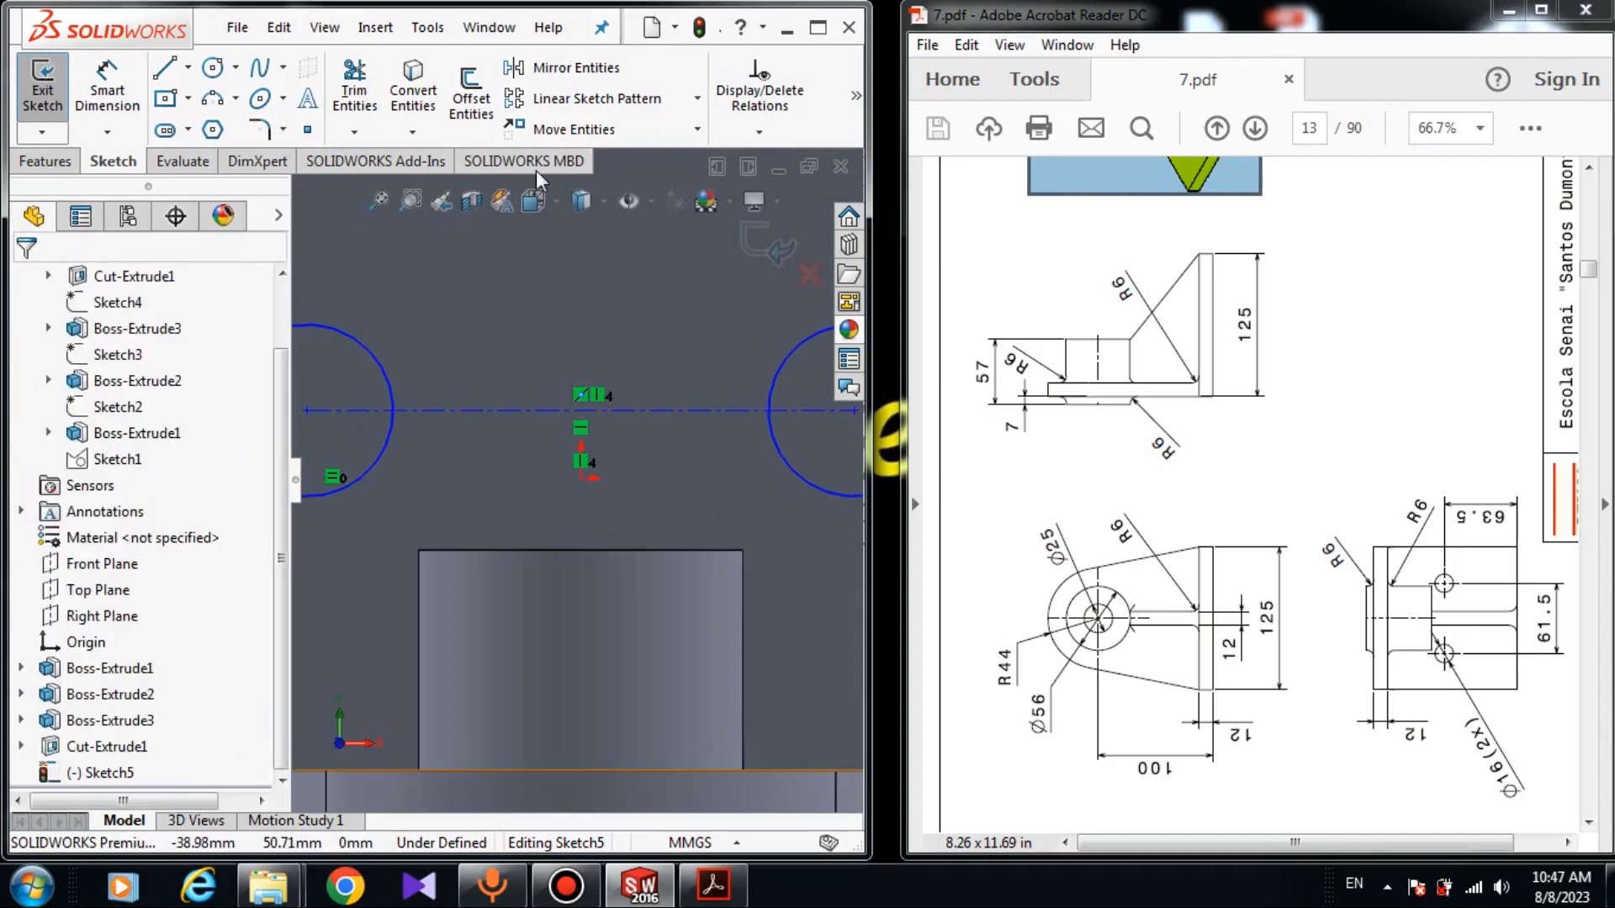
Dimension the horizontal distance between the two circle centers on the plate face as 61.5 mm
{"action": "left_click", "coordinate": [46, 161]}
{"action": "left_click", "coordinate": [106, 166]}
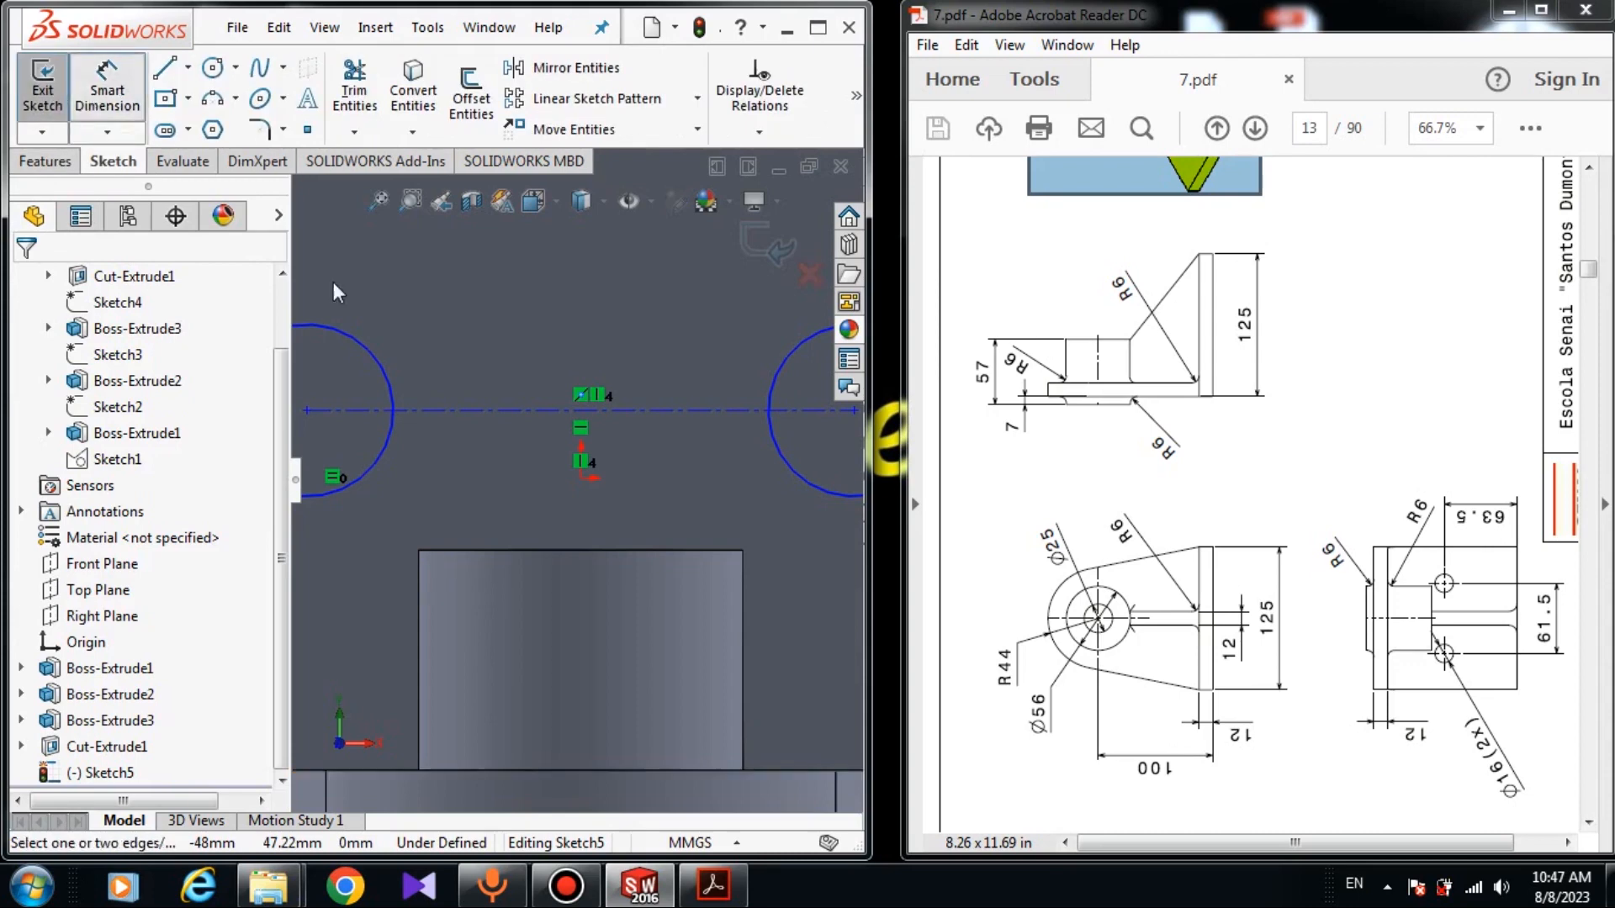
{"action": "scroll", "coordinate": [586, 478], "scroll_direction": "up", "scroll_amount": 5}
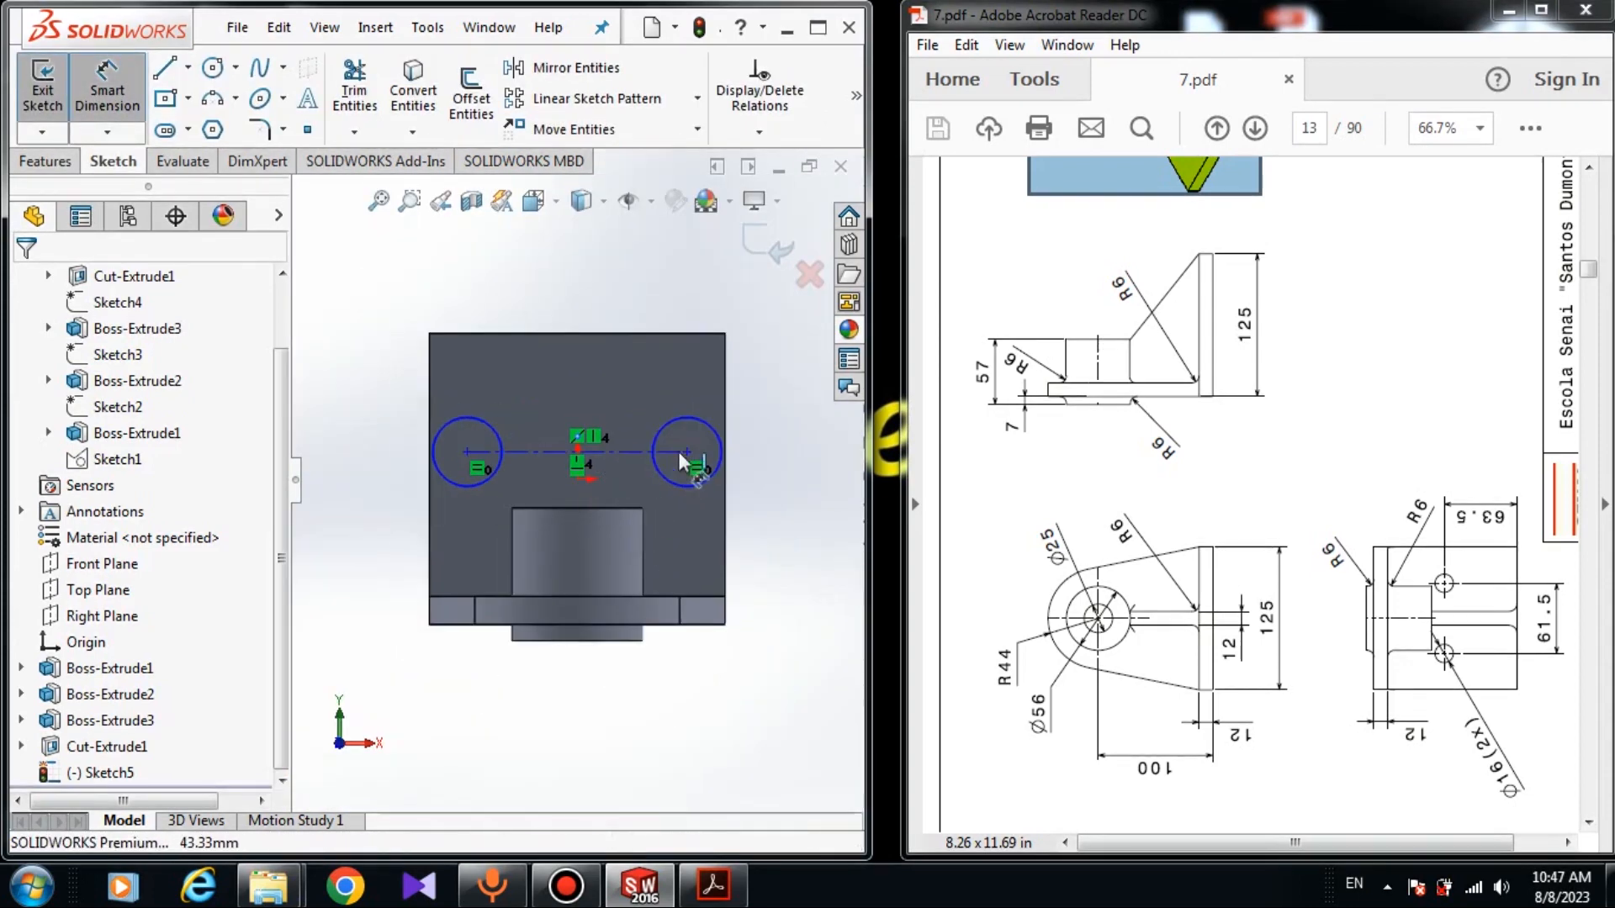
{"action": "left_click", "coordinate": [688, 454]}
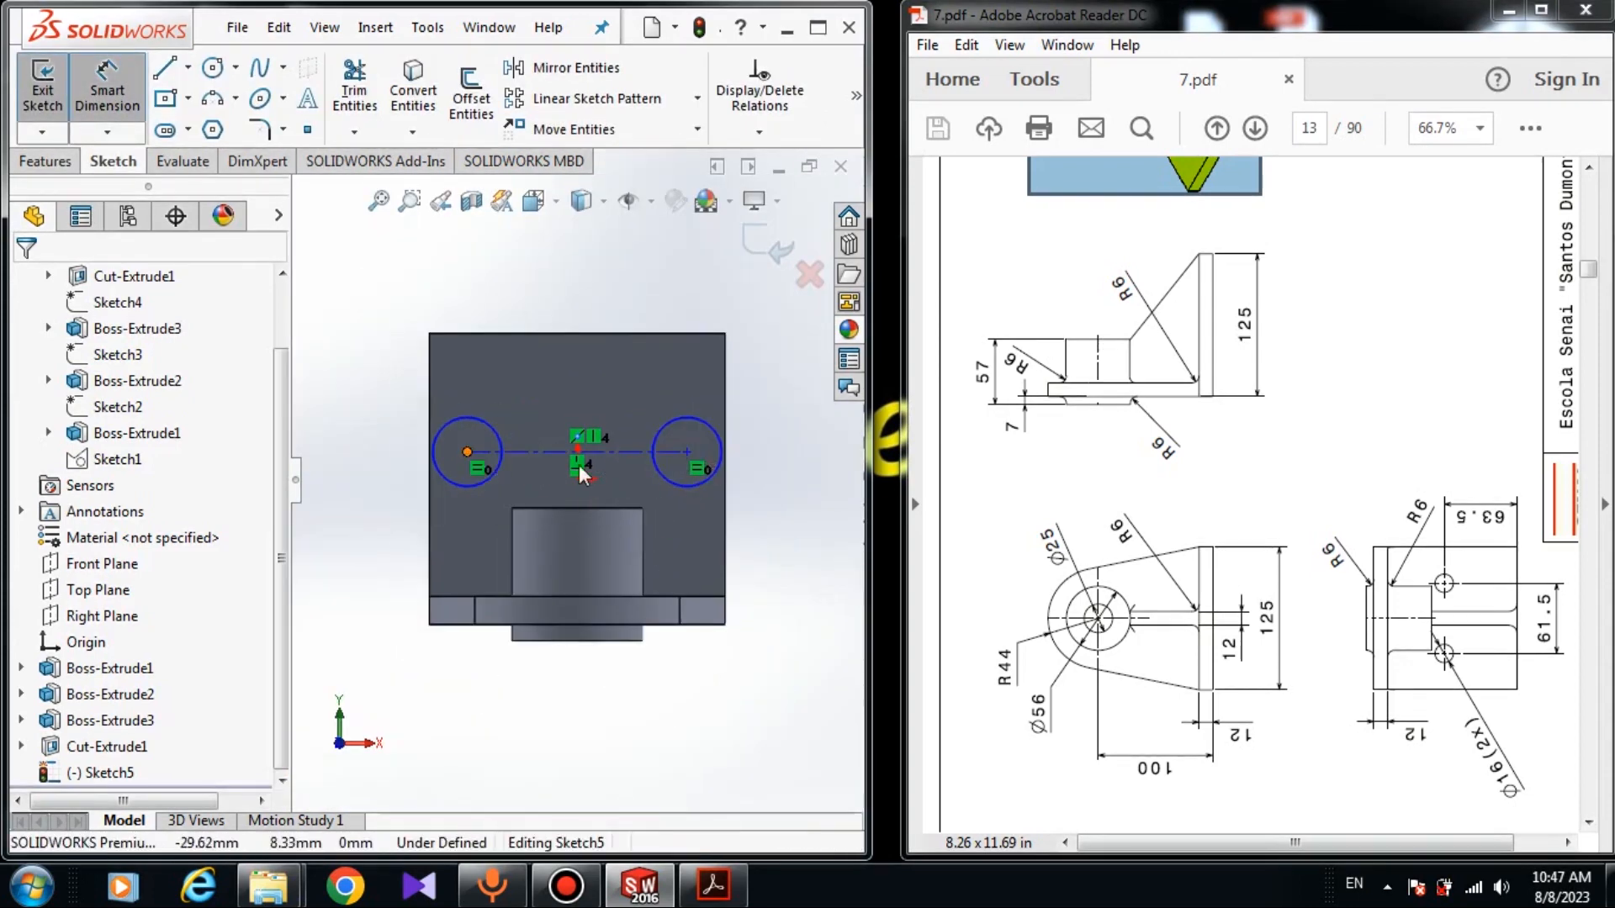
{"action": "left_click", "coordinate": [577, 299]}
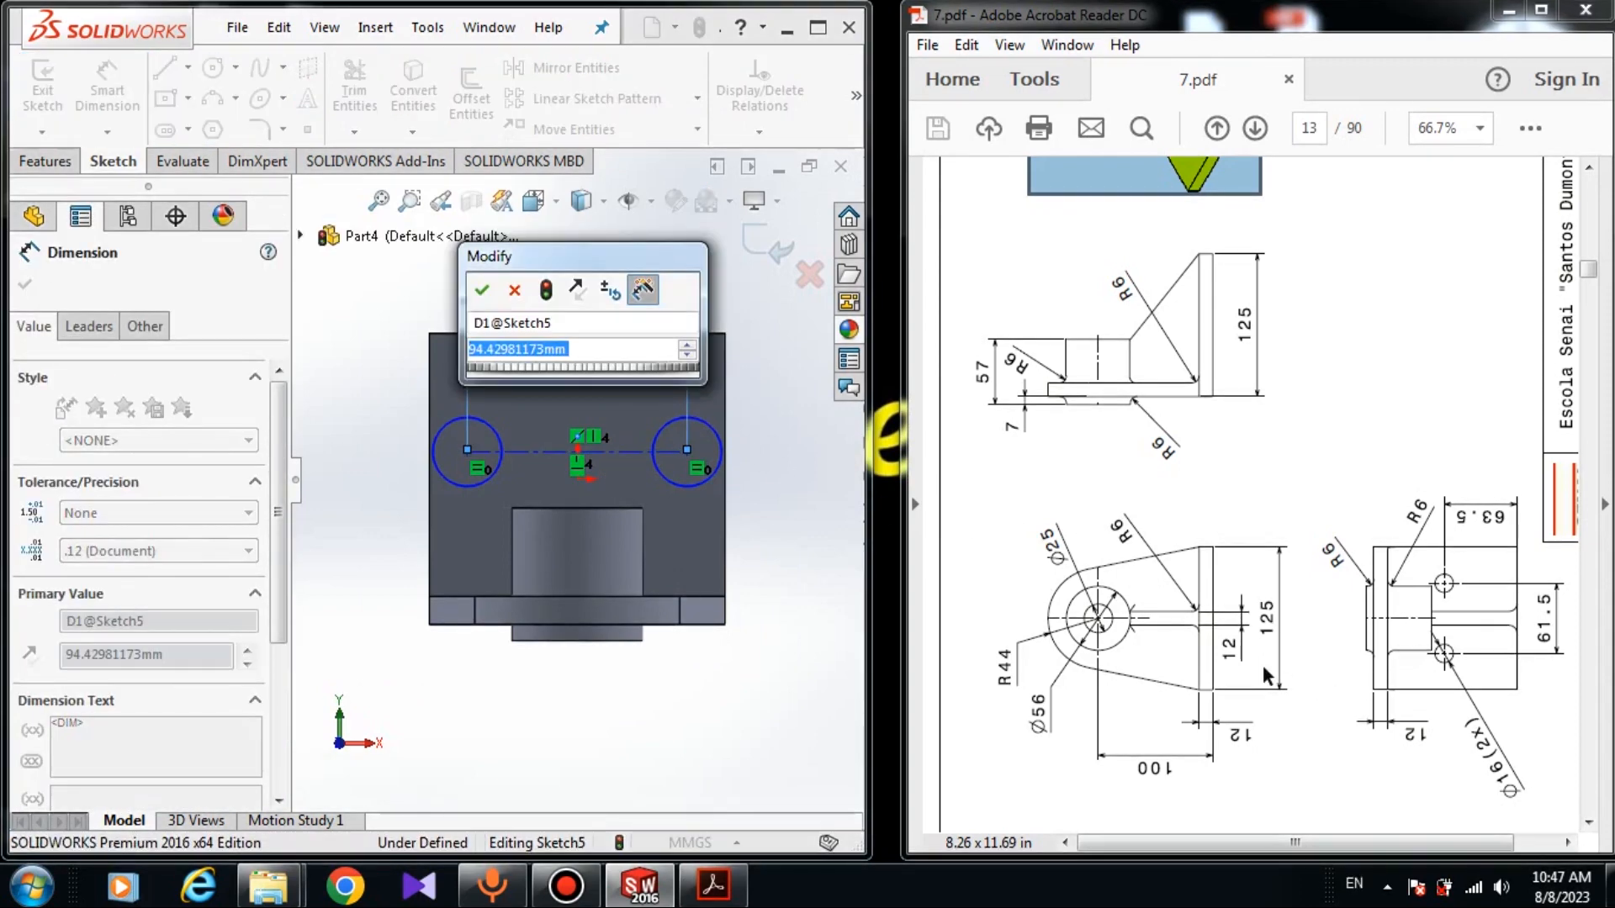
{"action": "type", "text": "61.5"}
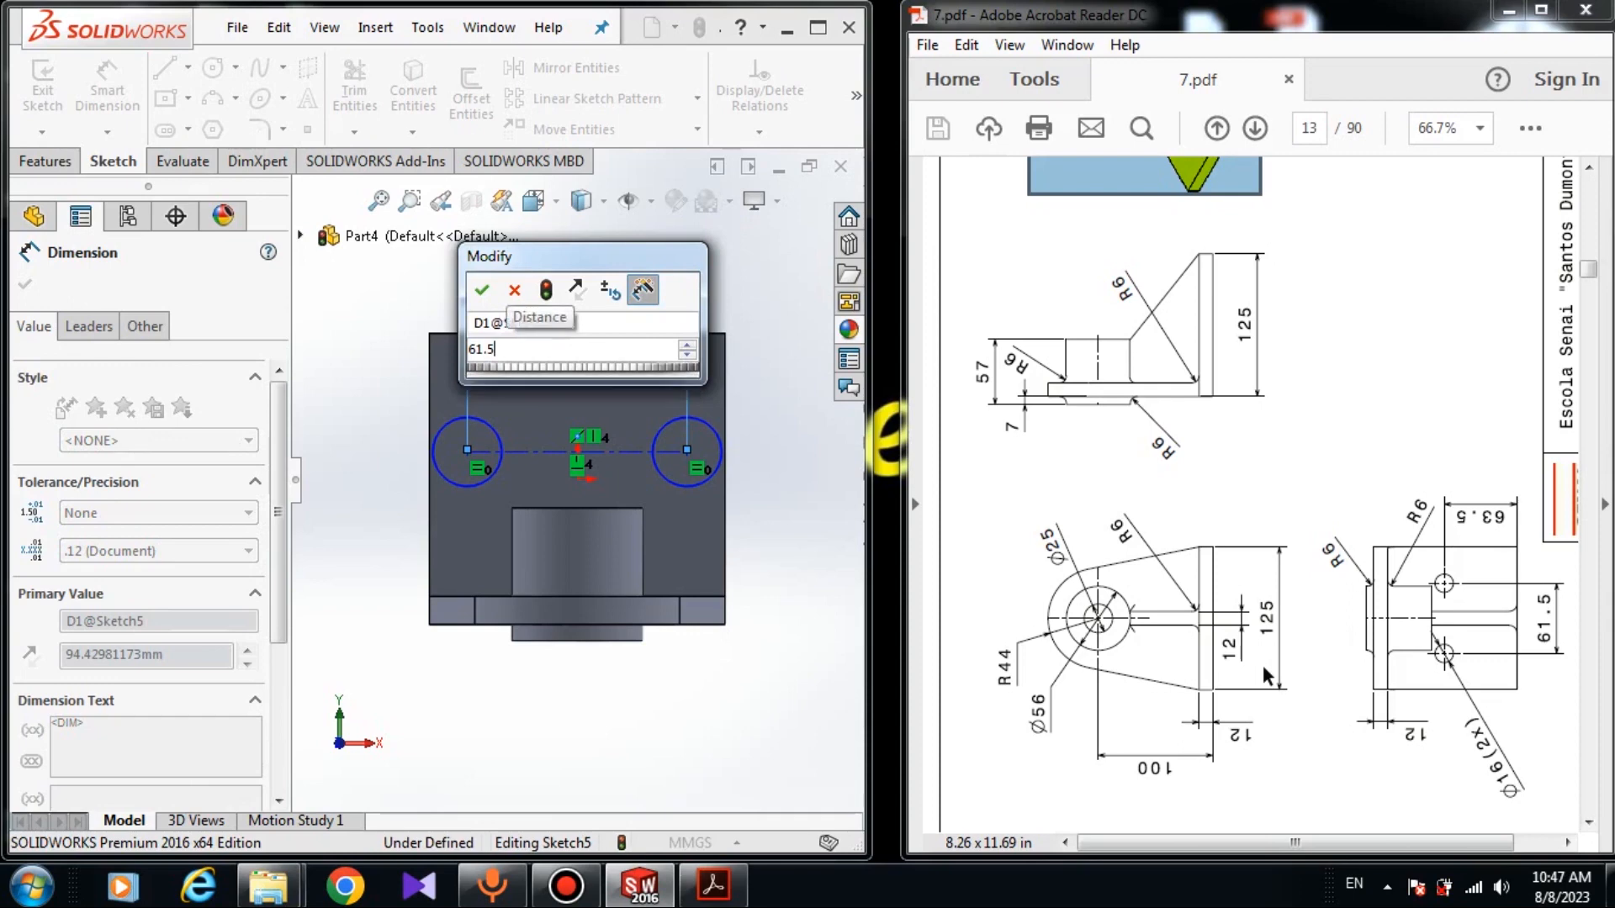
{"action": "key", "text": "Return"}
{"action": "key", "text": "Escape"}
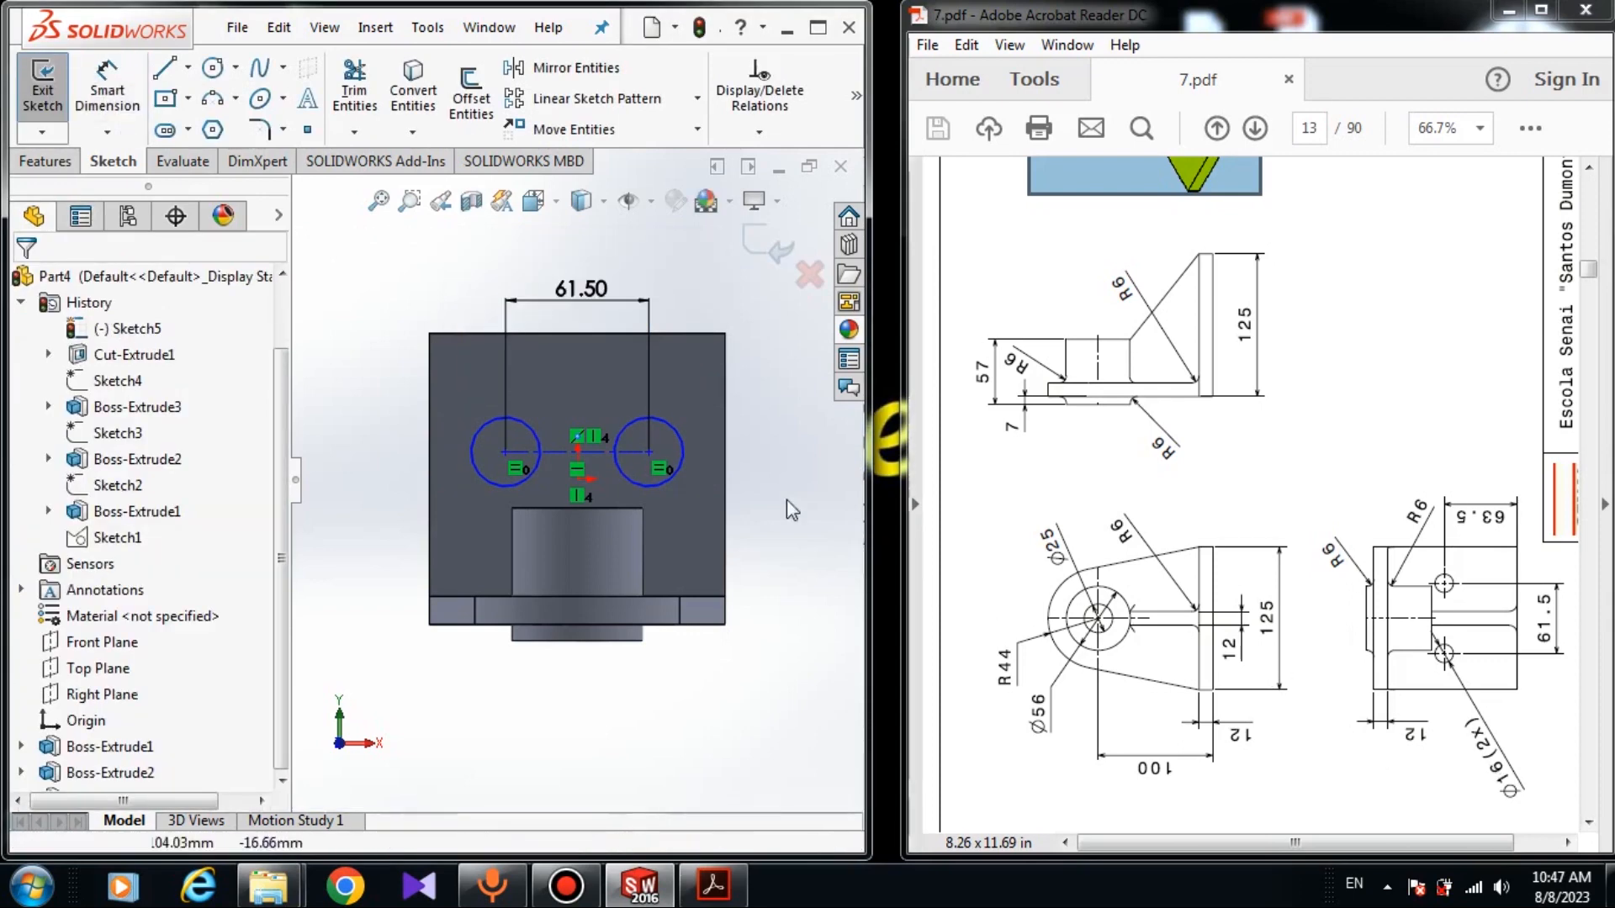
Dimension the vertical distance from the plate's upper corner to the nearer circle center as 63.5 mm
{"action": "right_click_drag", "start_coordinate": [749, 471], "coordinate": [752, 402]}
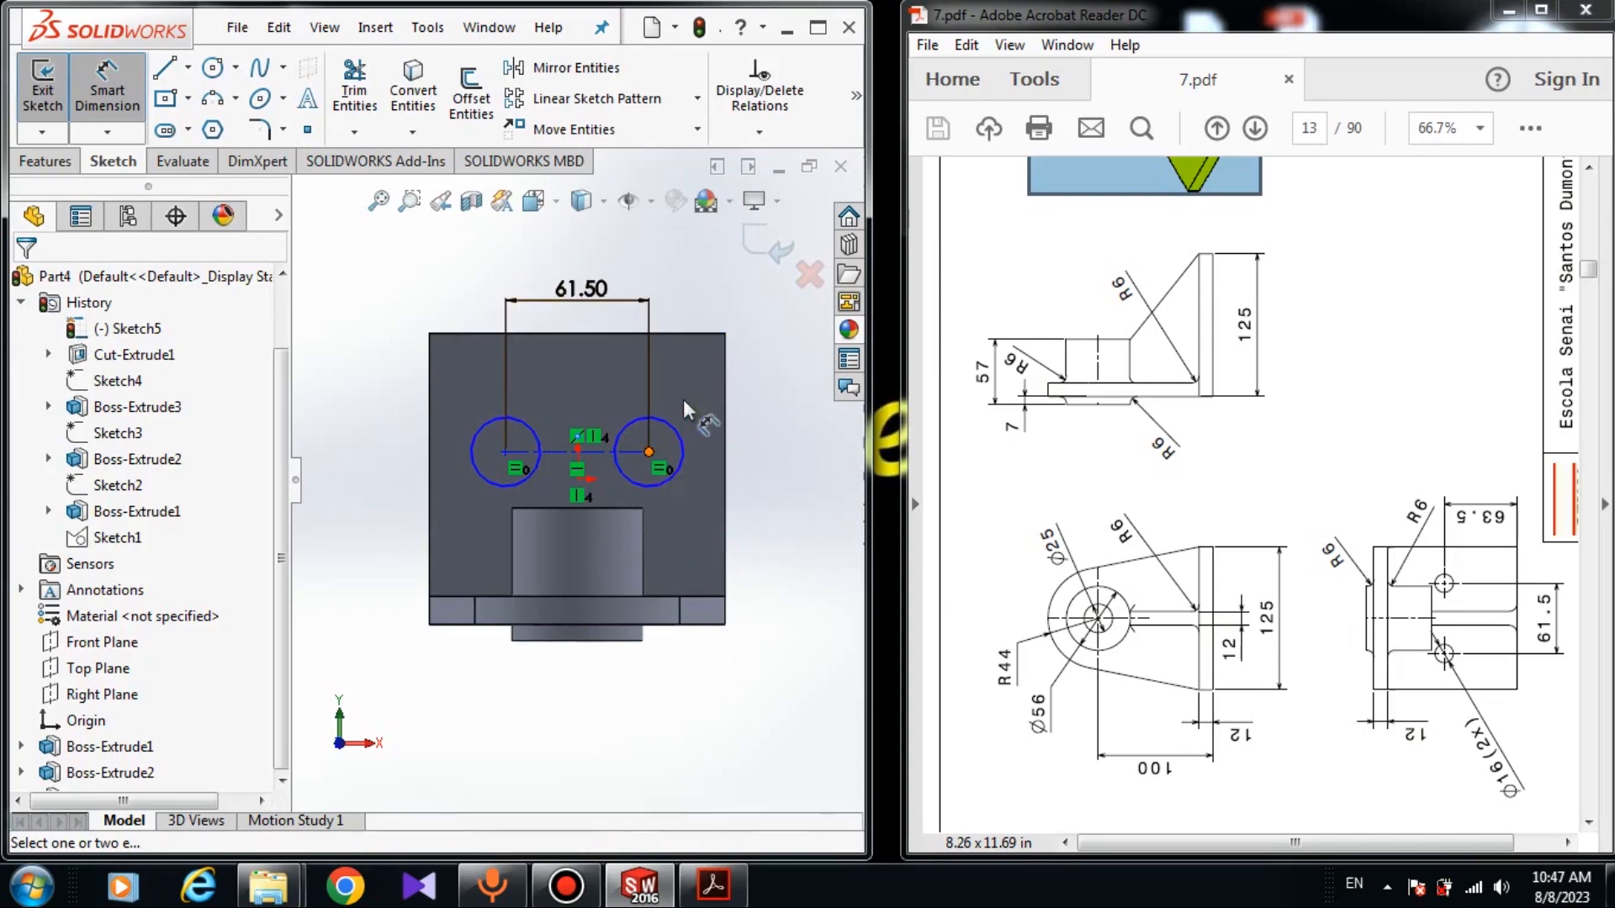
{"action": "left_click", "coordinate": [724, 334]}
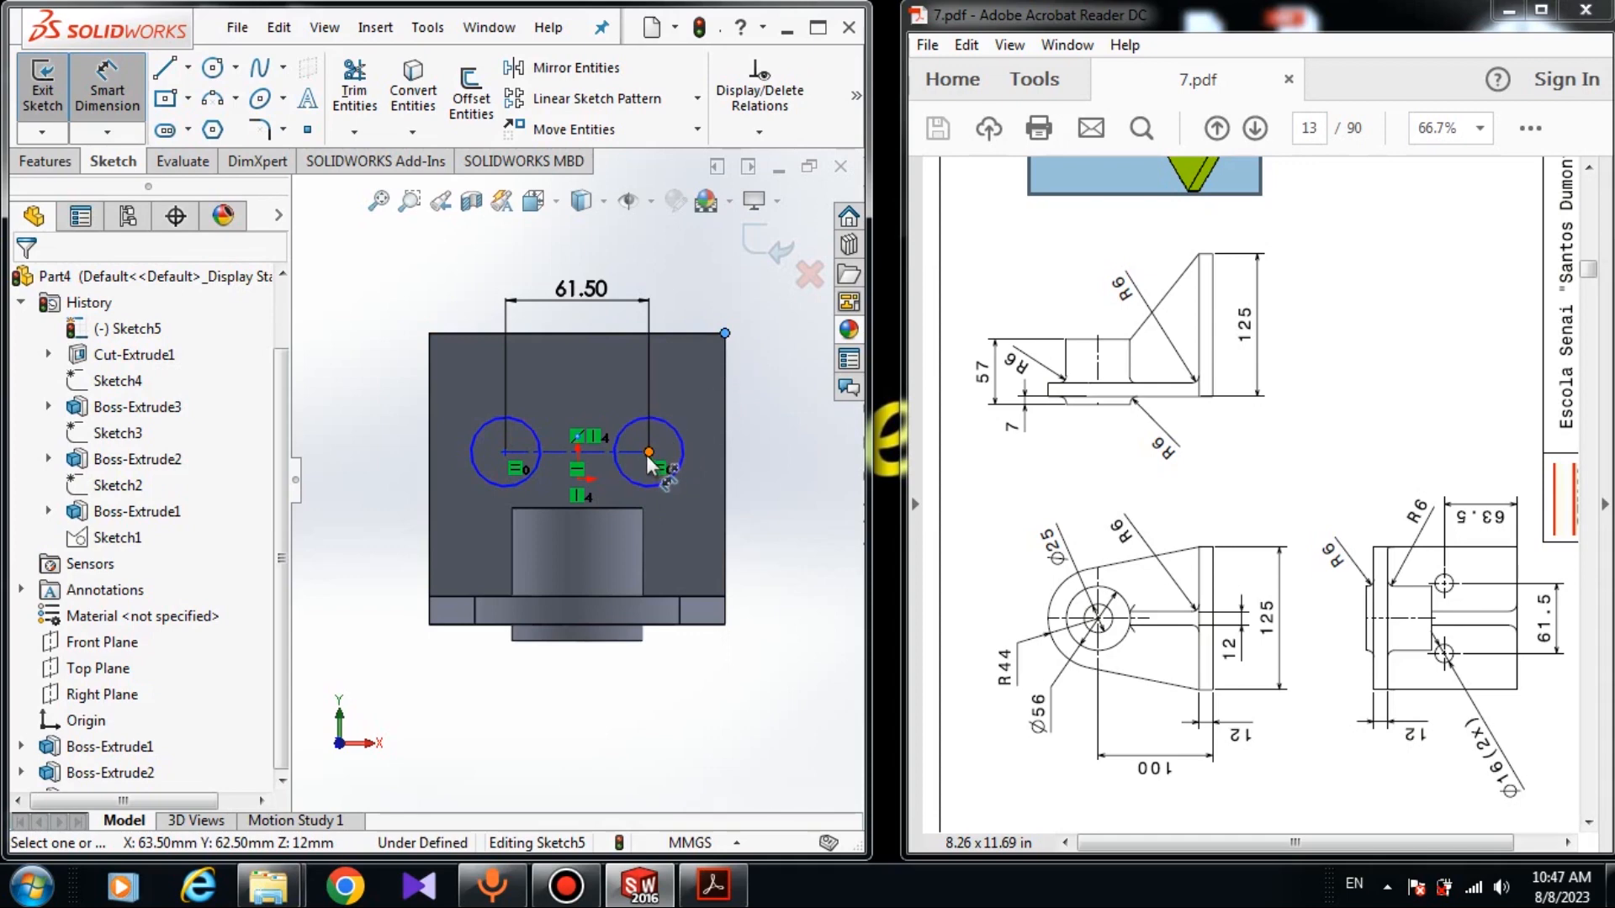
{"action": "left_click", "coordinate": [648, 453]}
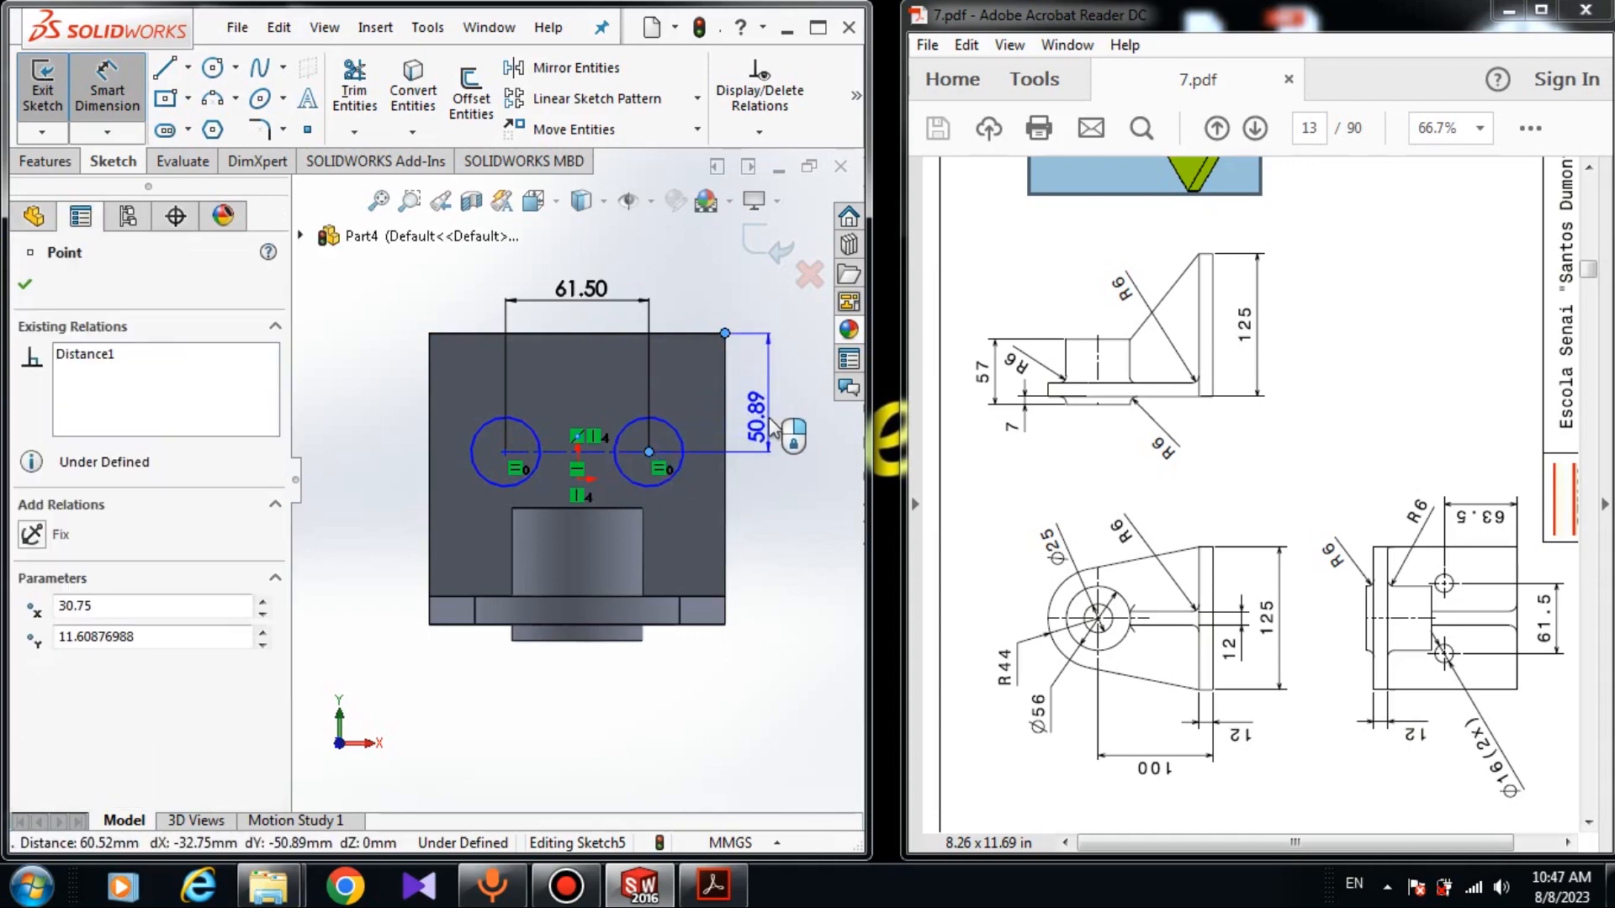
{"action": "left_click", "coordinate": [773, 430]}
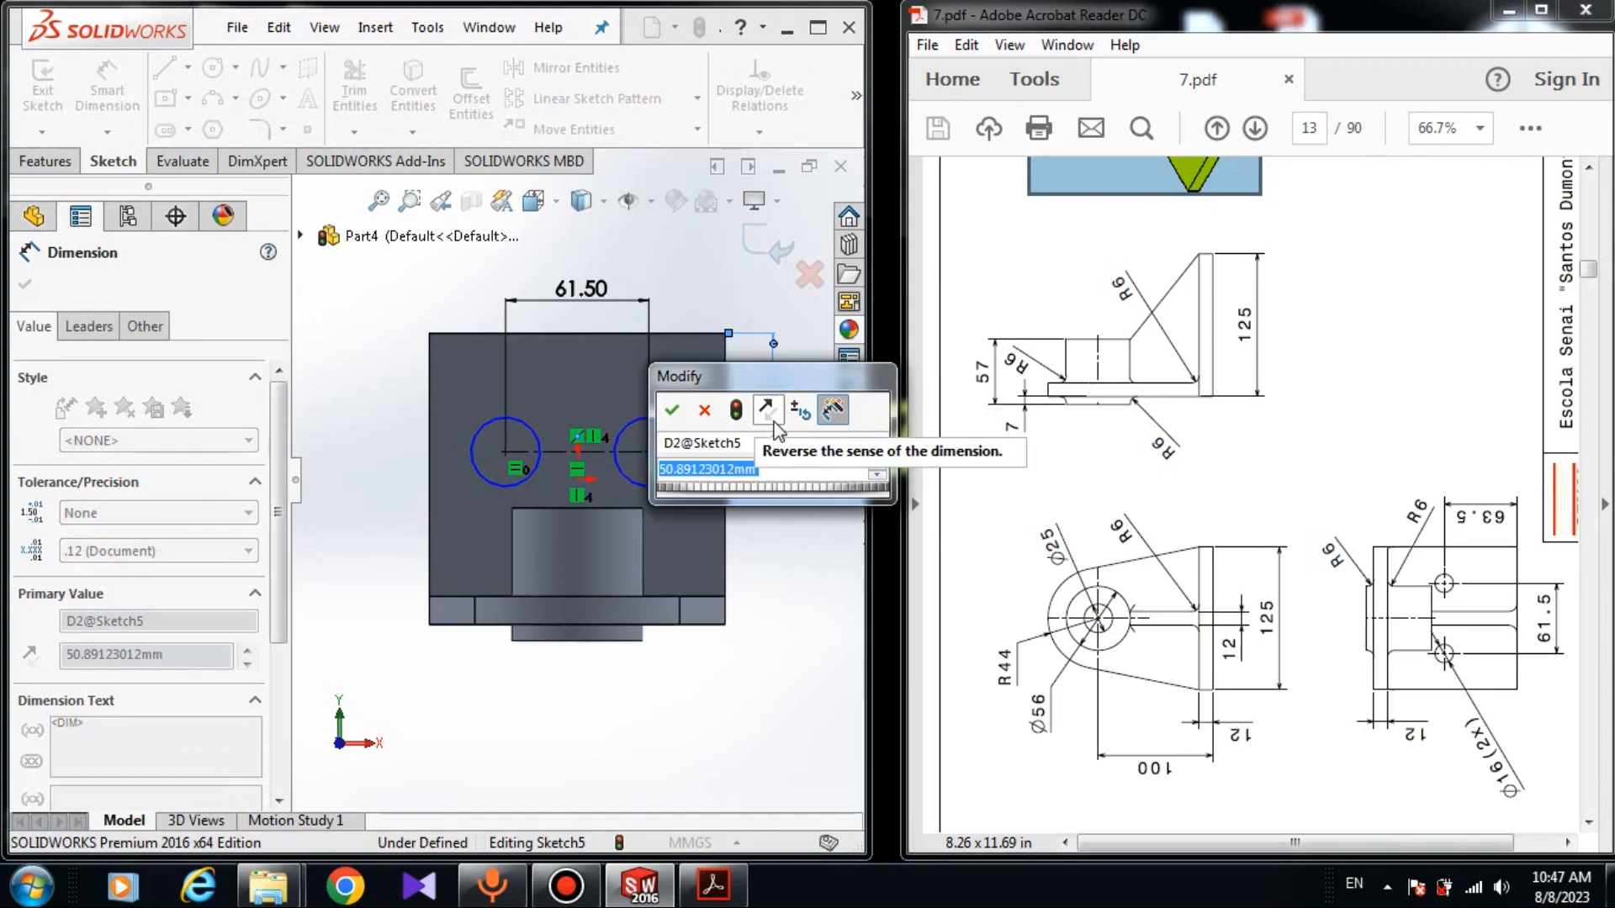
{"action": "type", "text": "63.5"}
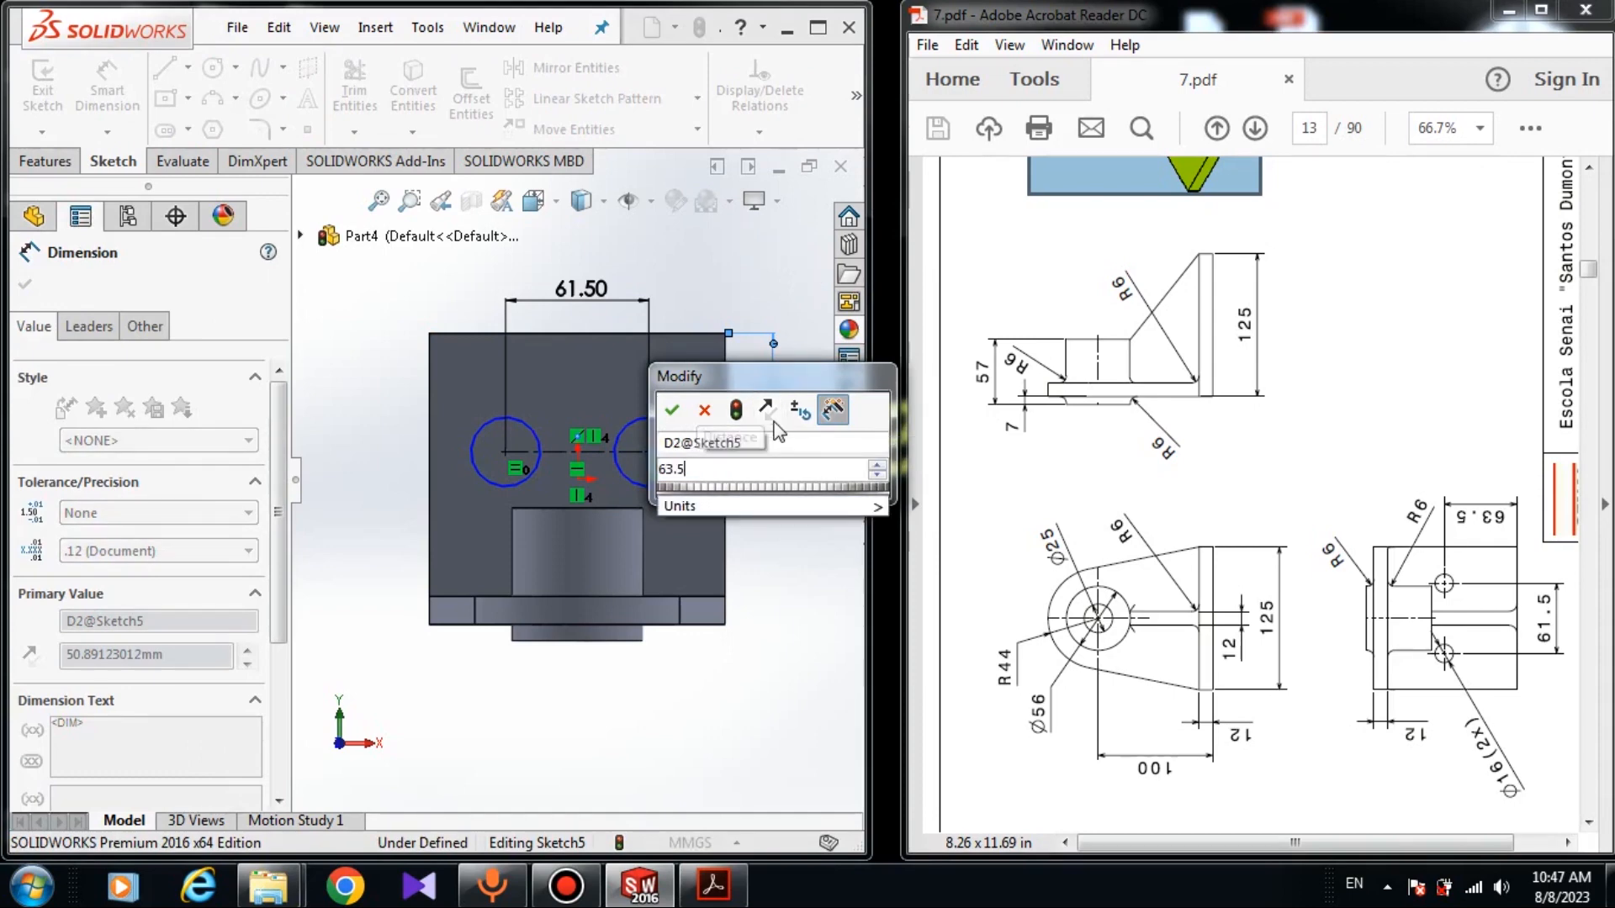
{"action": "key", "text": "Return"}
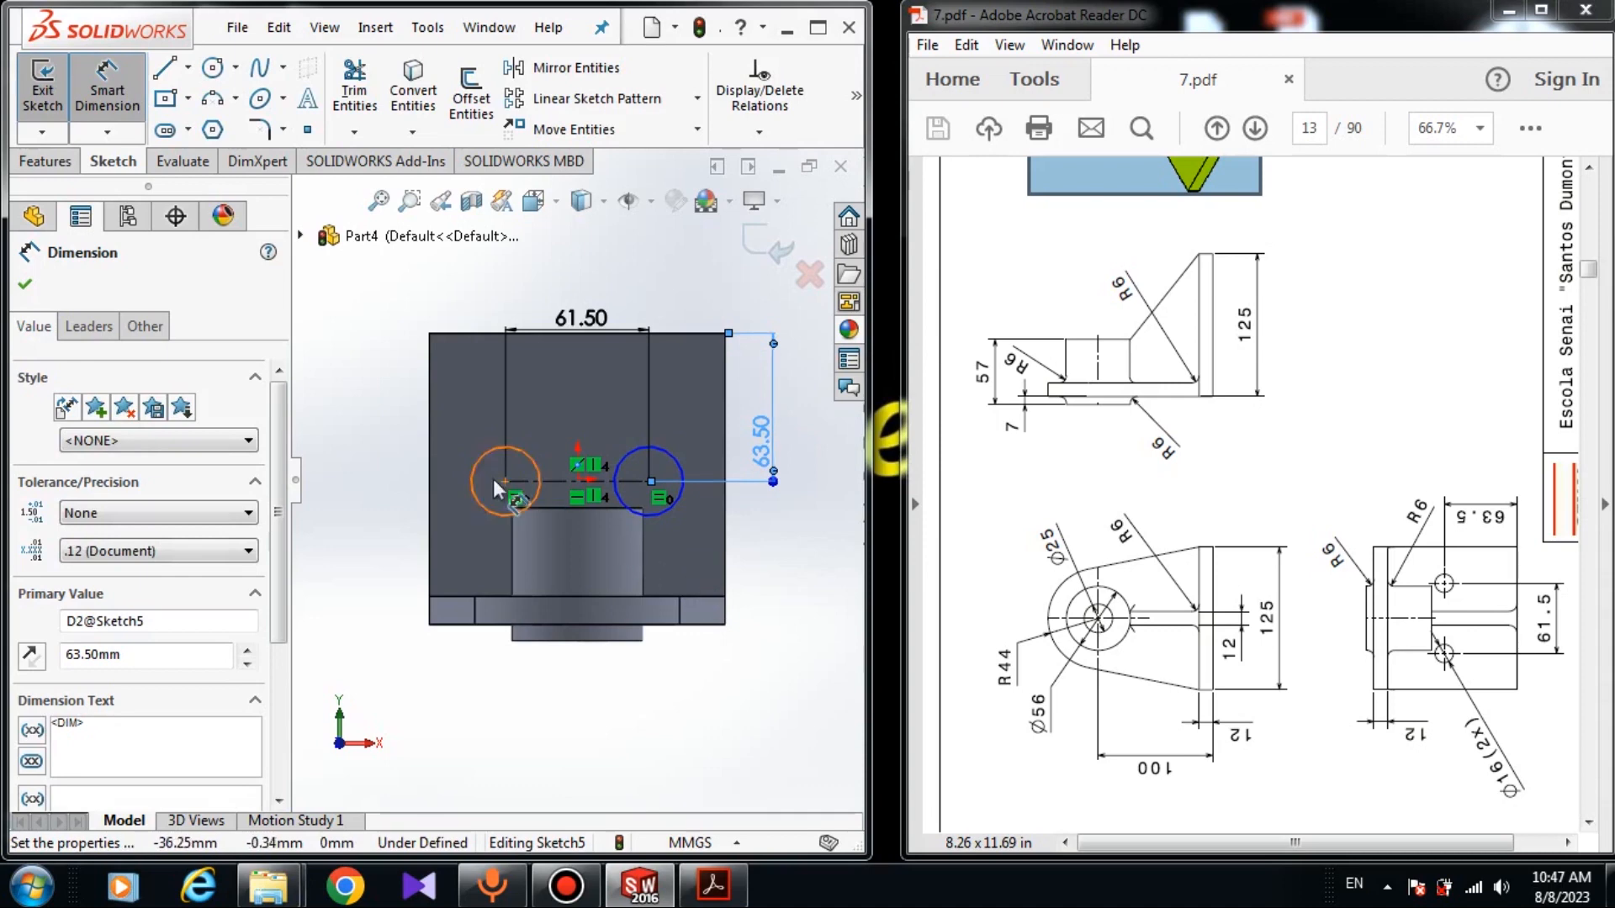
Set the diameter of the equal circles on the plate face to 16 mm
{"action": "left_click", "coordinate": [473, 500]}
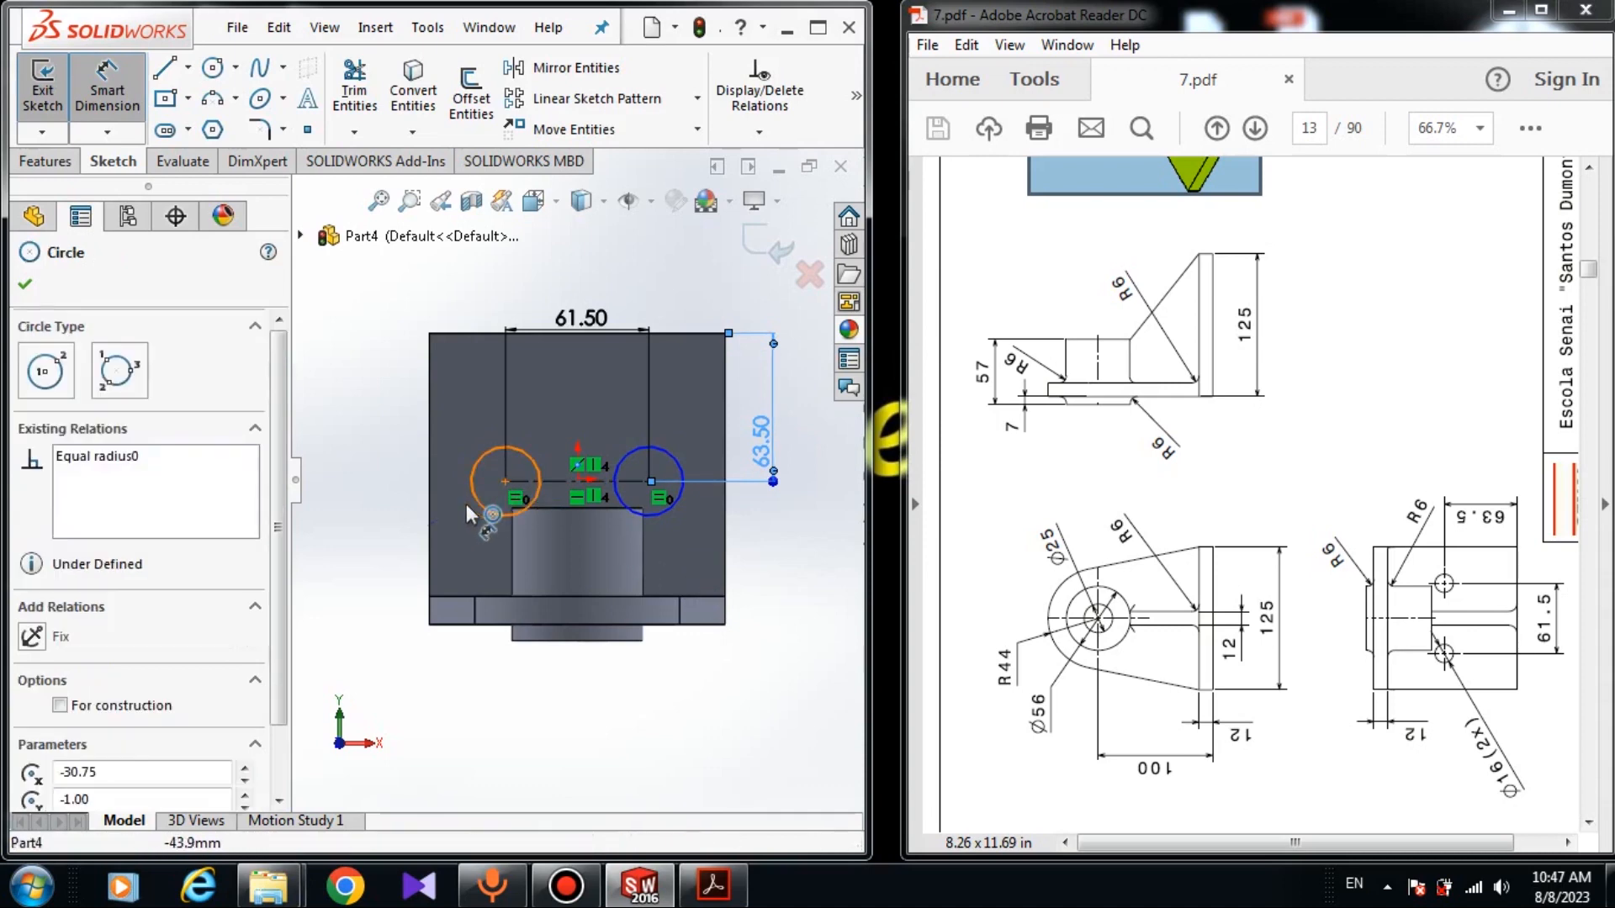
{"action": "left_click", "coordinate": [379, 388]}
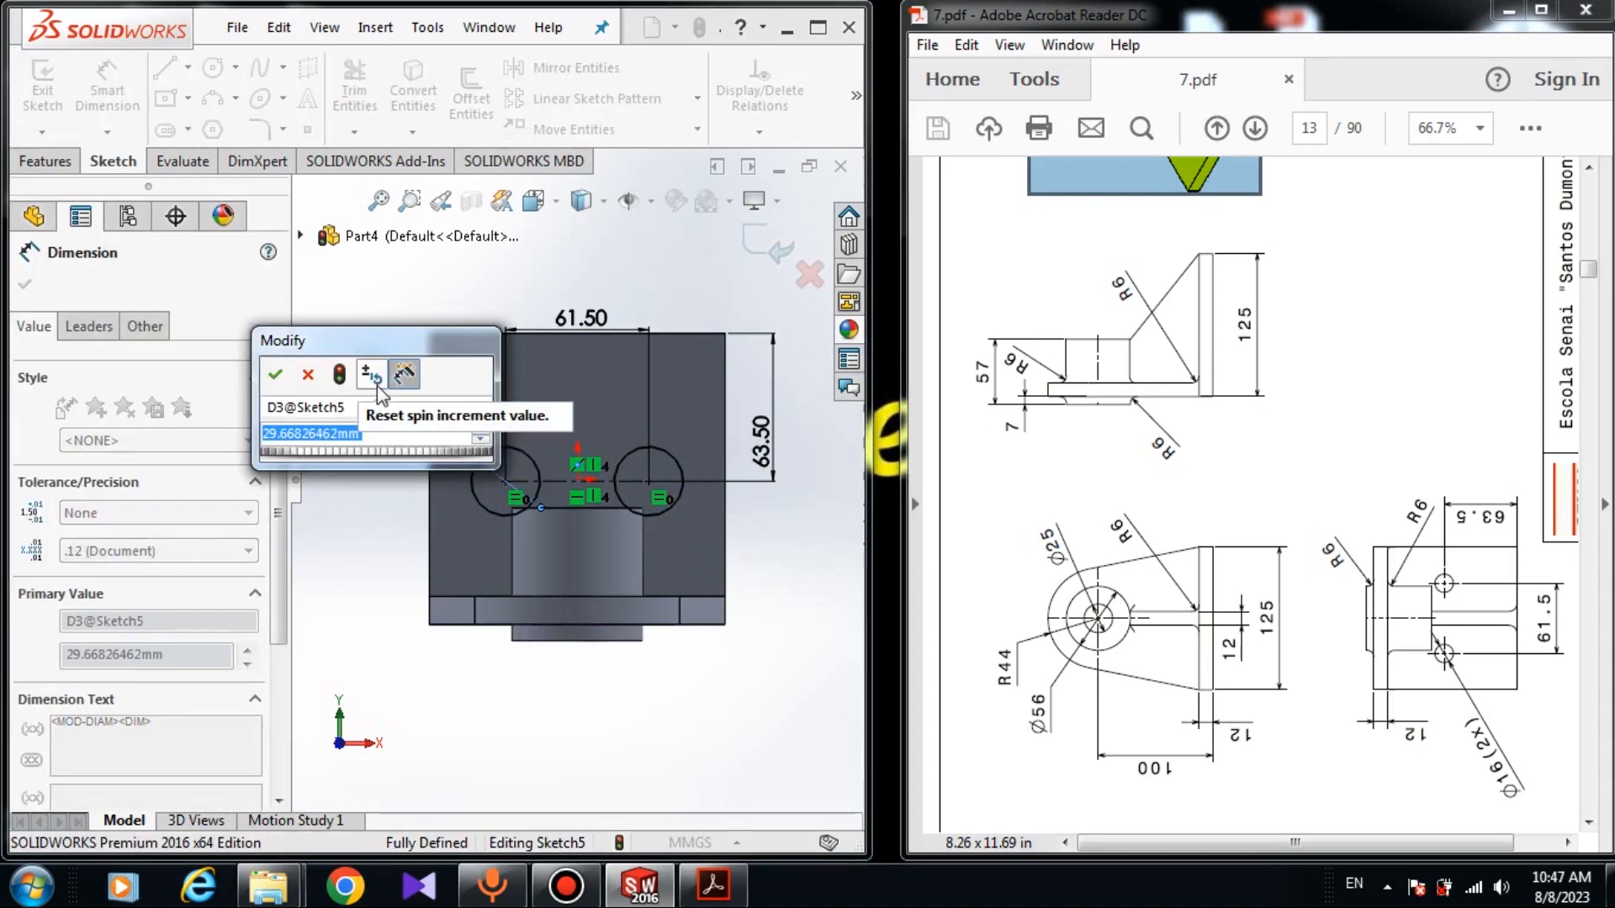
{"action": "type", "text": "16"}
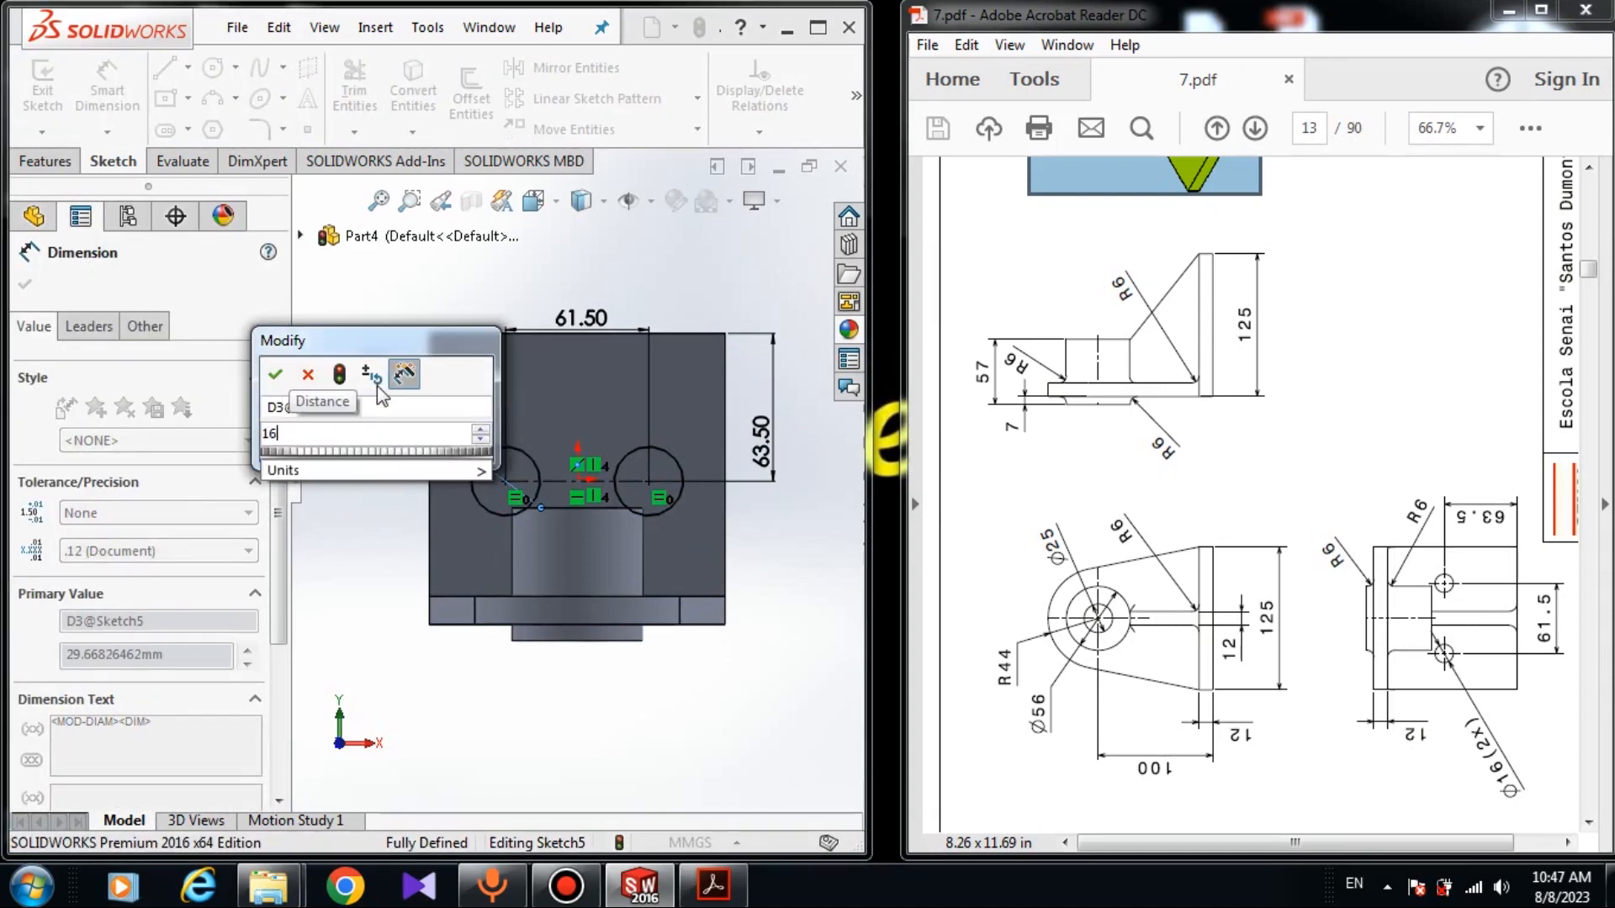
{"action": "key", "text": "Return"}
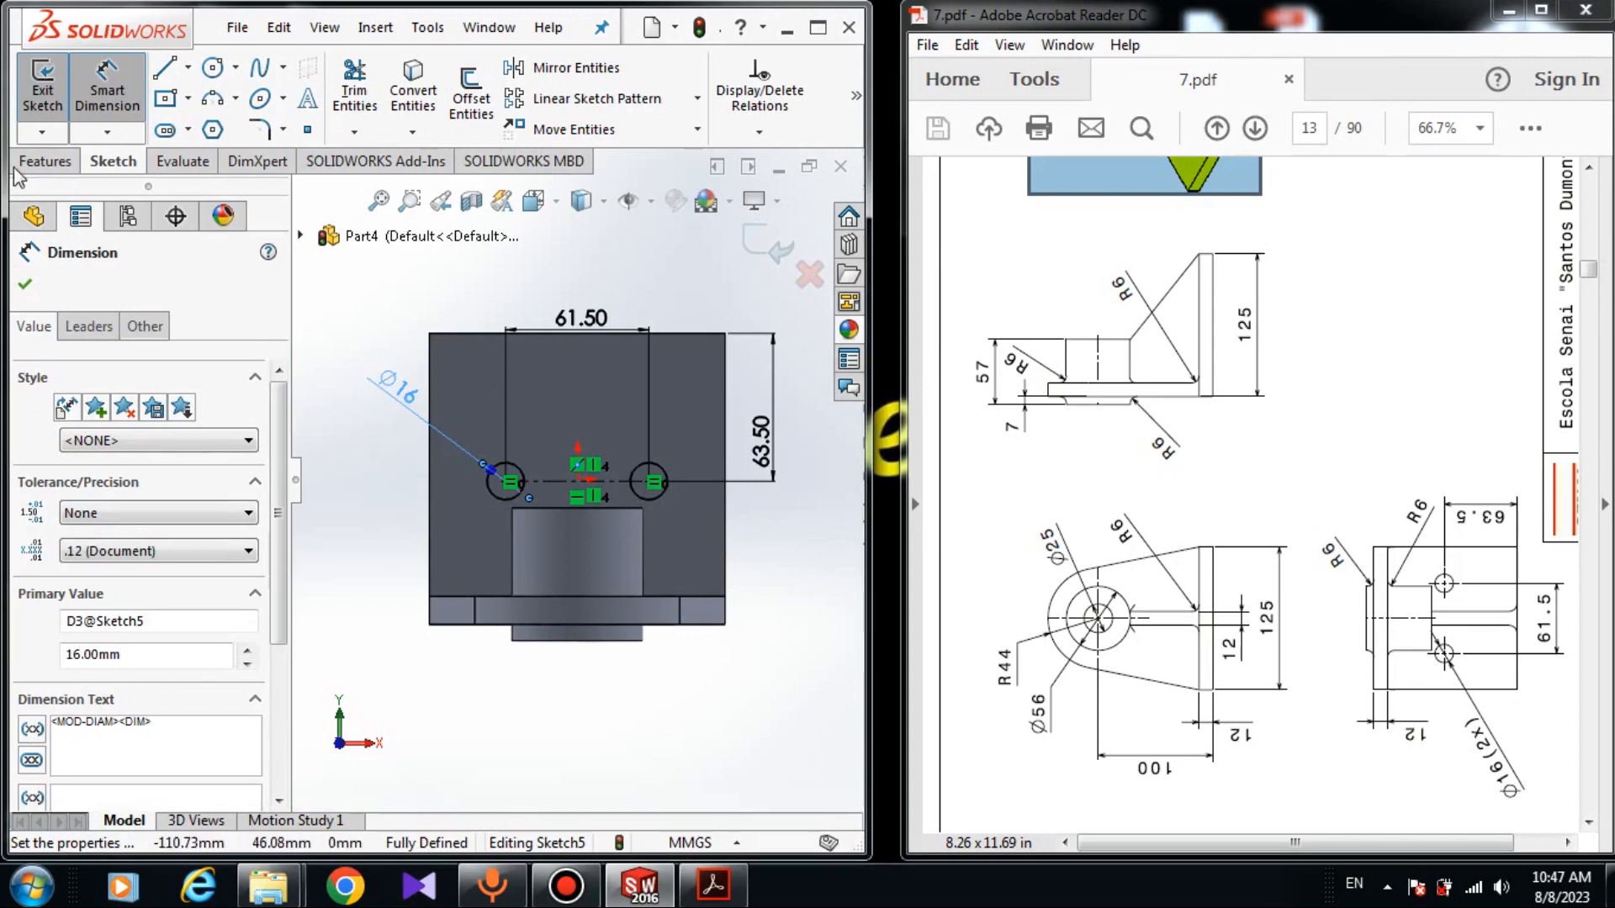
Cut both 16 mm circles out of the back plate with an Extruded Cut set to Through All
{"action": "left_click", "coordinate": [47, 160]}
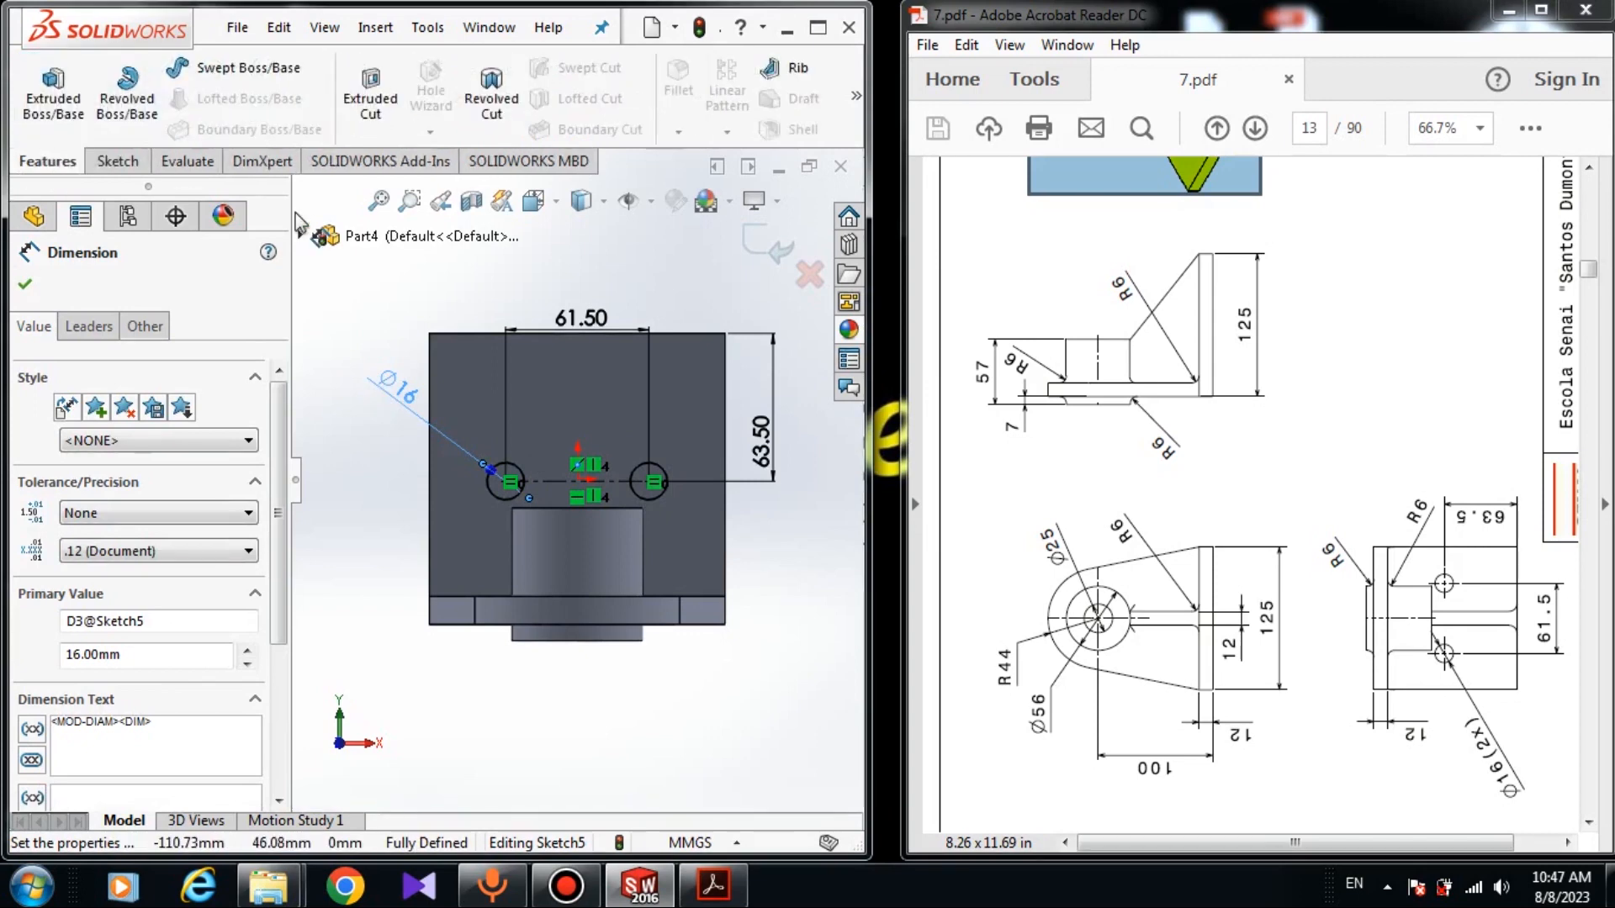
{"action": "left_click", "coordinate": [371, 84]}
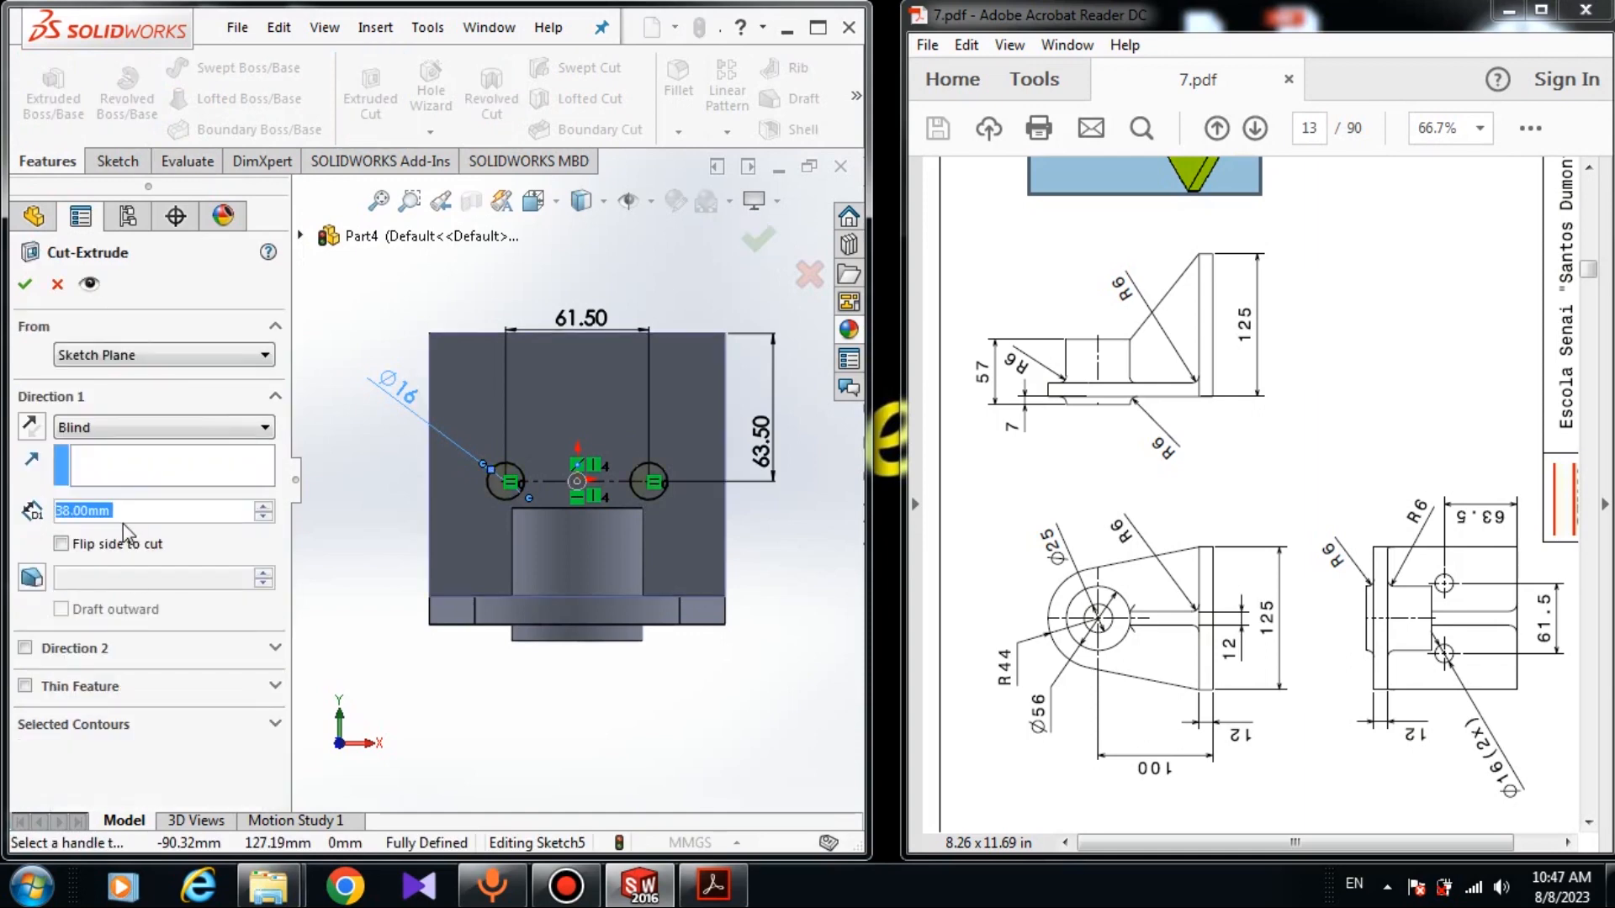
{"action": "left_click", "coordinate": [95, 434]}
{"action": "left_click", "coordinate": [99, 459]}
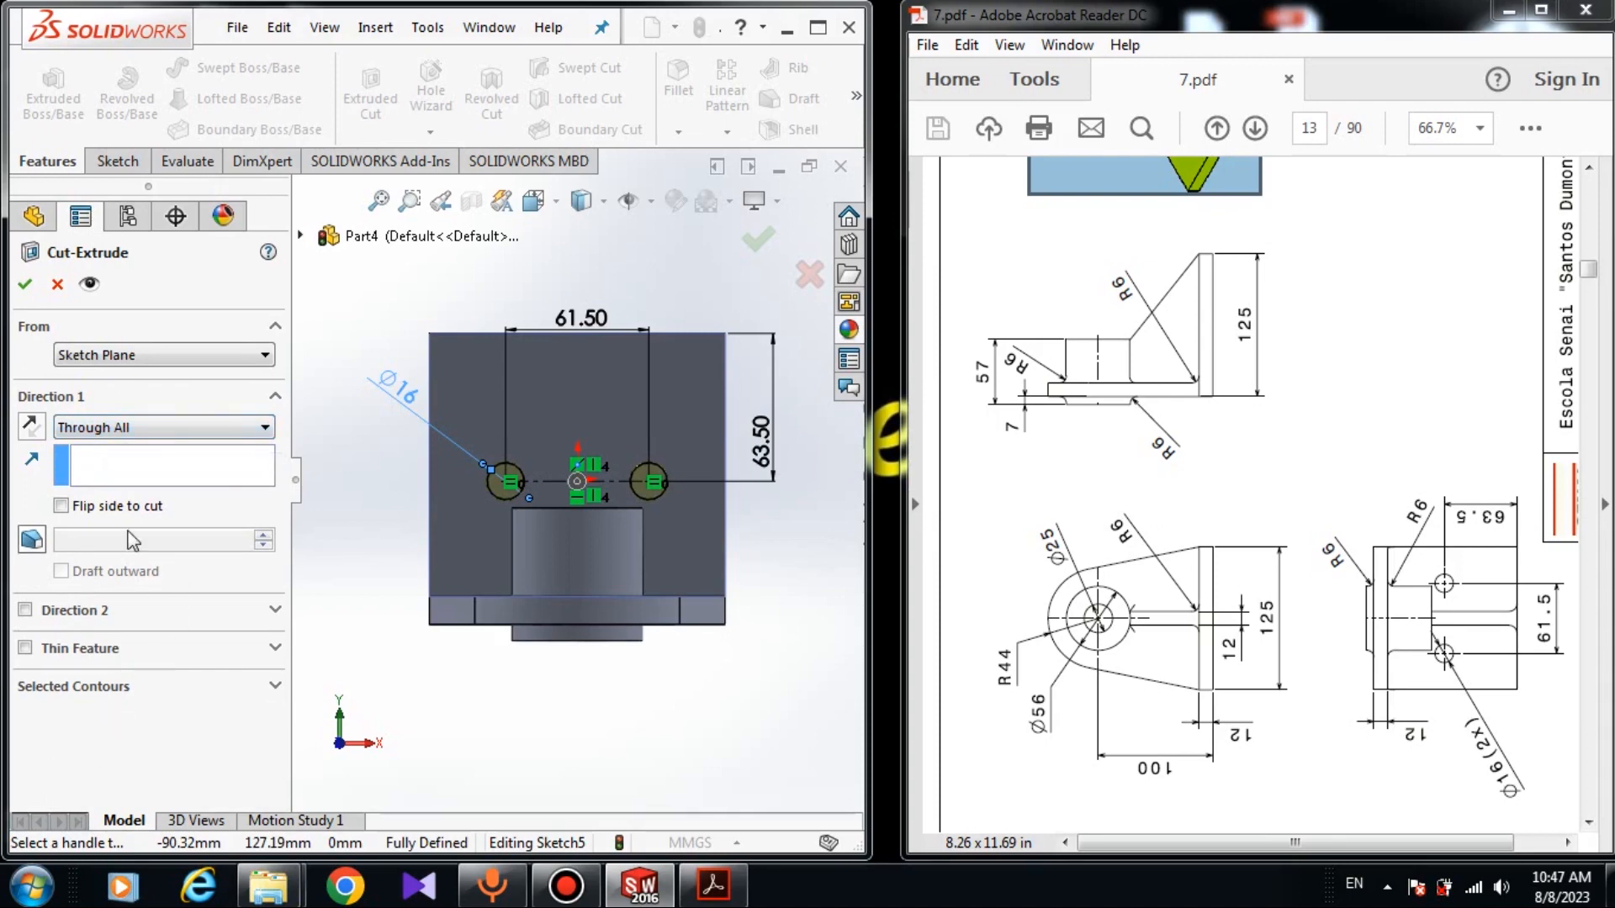
{"action": "left_click", "coordinate": [25, 283]}
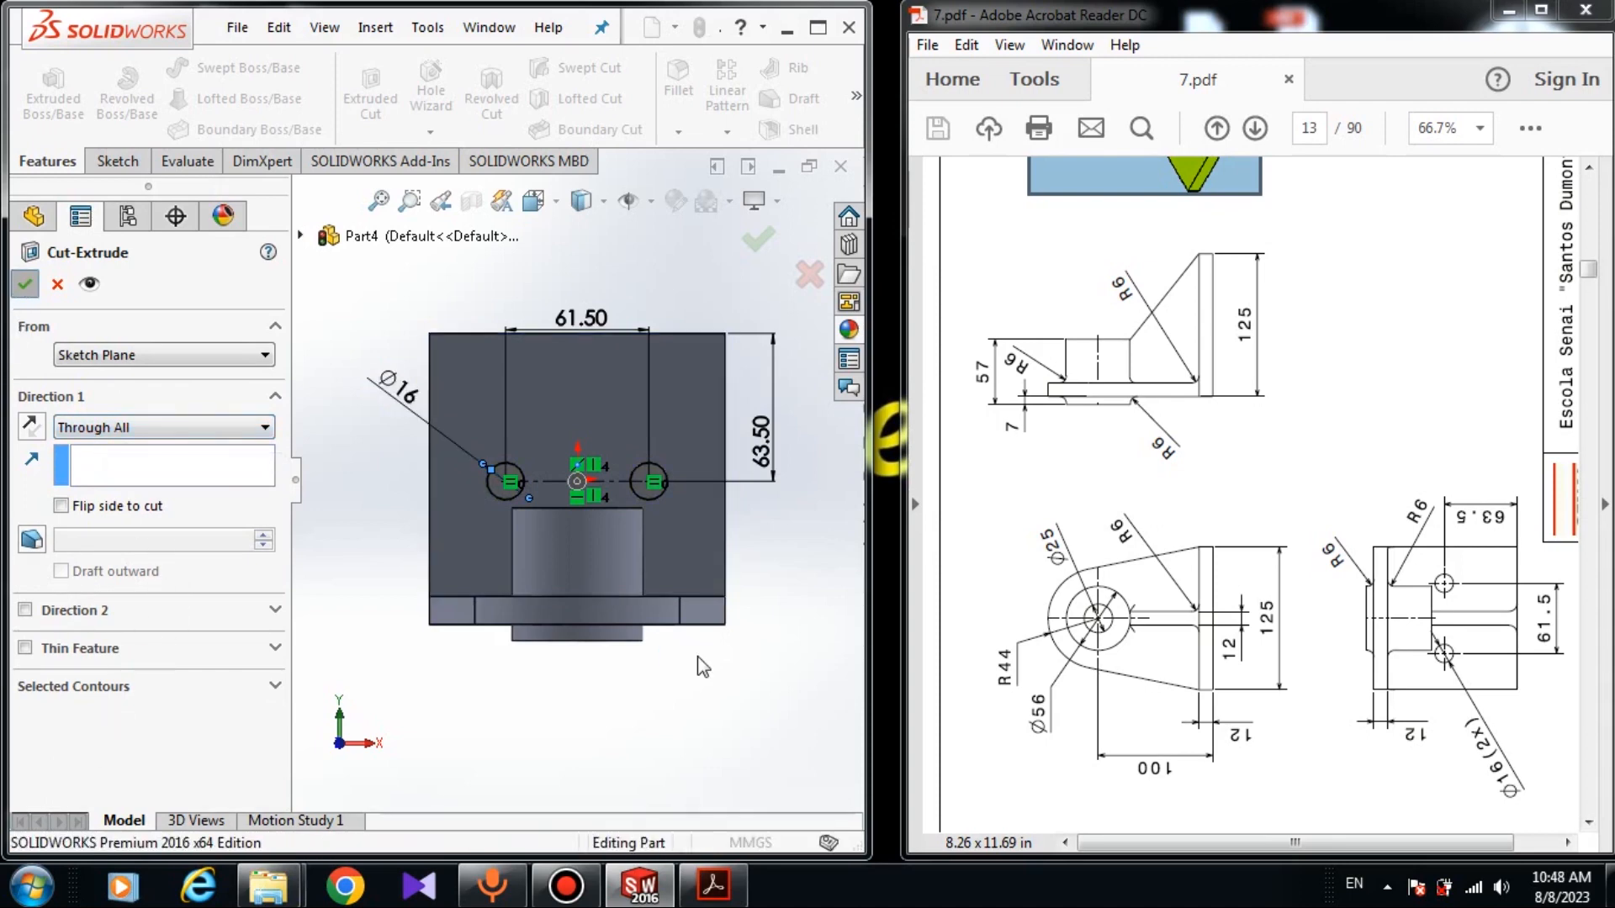
{"action": "middle_click_drag", "start_coordinate": [705, 648], "coordinate": [351, 844]}
{"action": "middle_click_drag", "start_coordinate": [629, 586], "coordinate": [402, 613]}
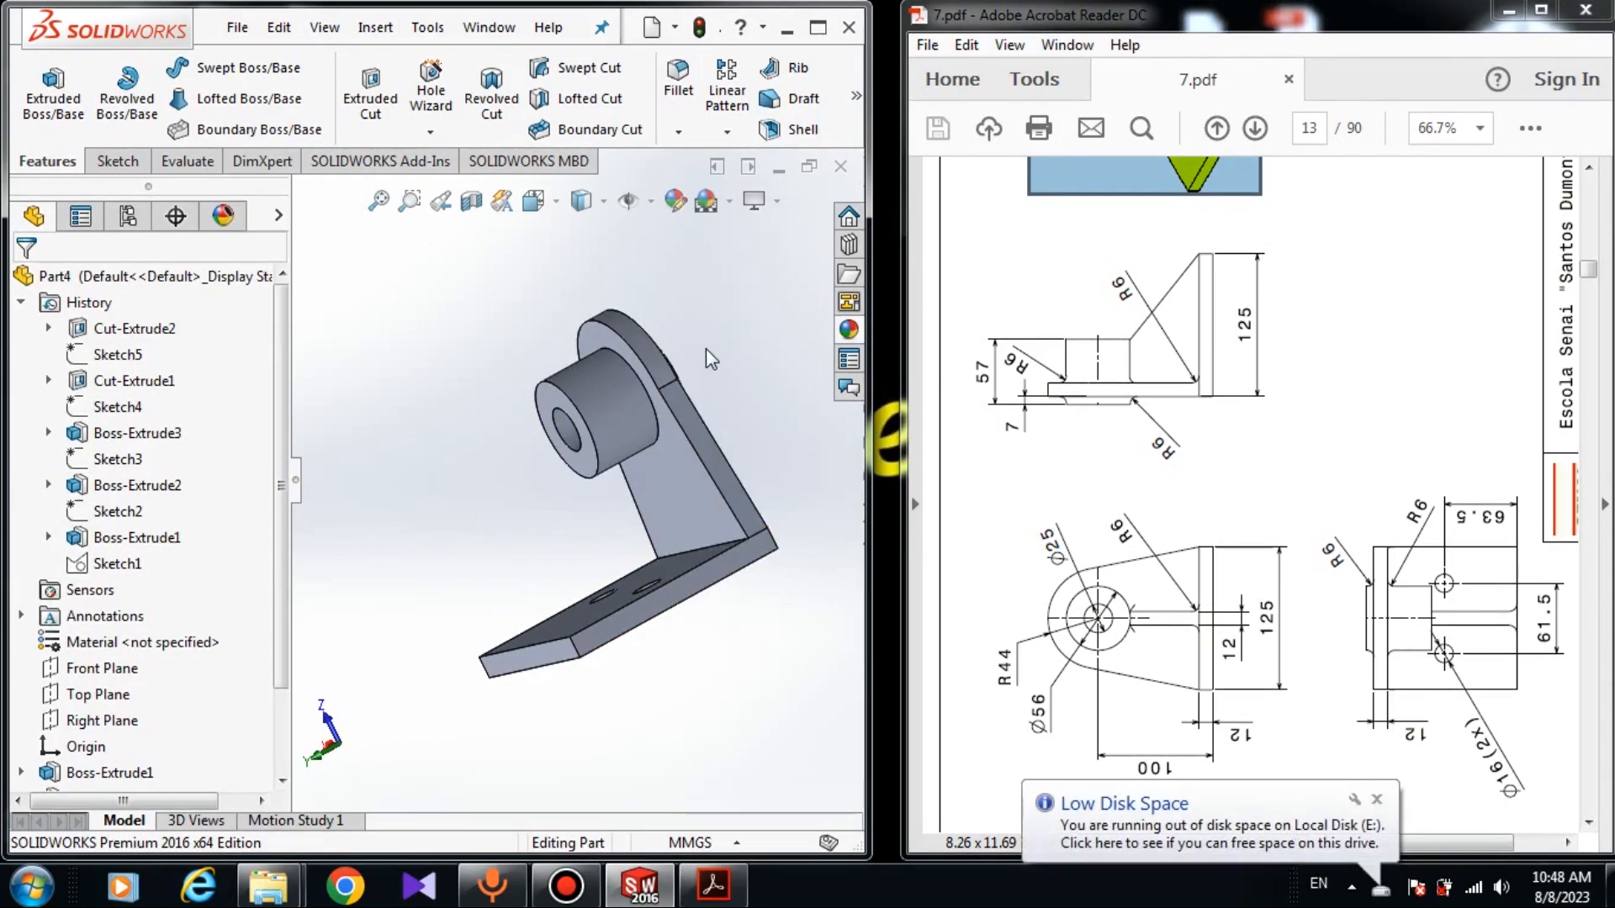
{"action": "middle_click_drag", "start_coordinate": [733, 436], "coordinate": [572, 268]}
{"action": "middle_click_drag", "start_coordinate": [596, 389], "coordinate": [533, 300]}
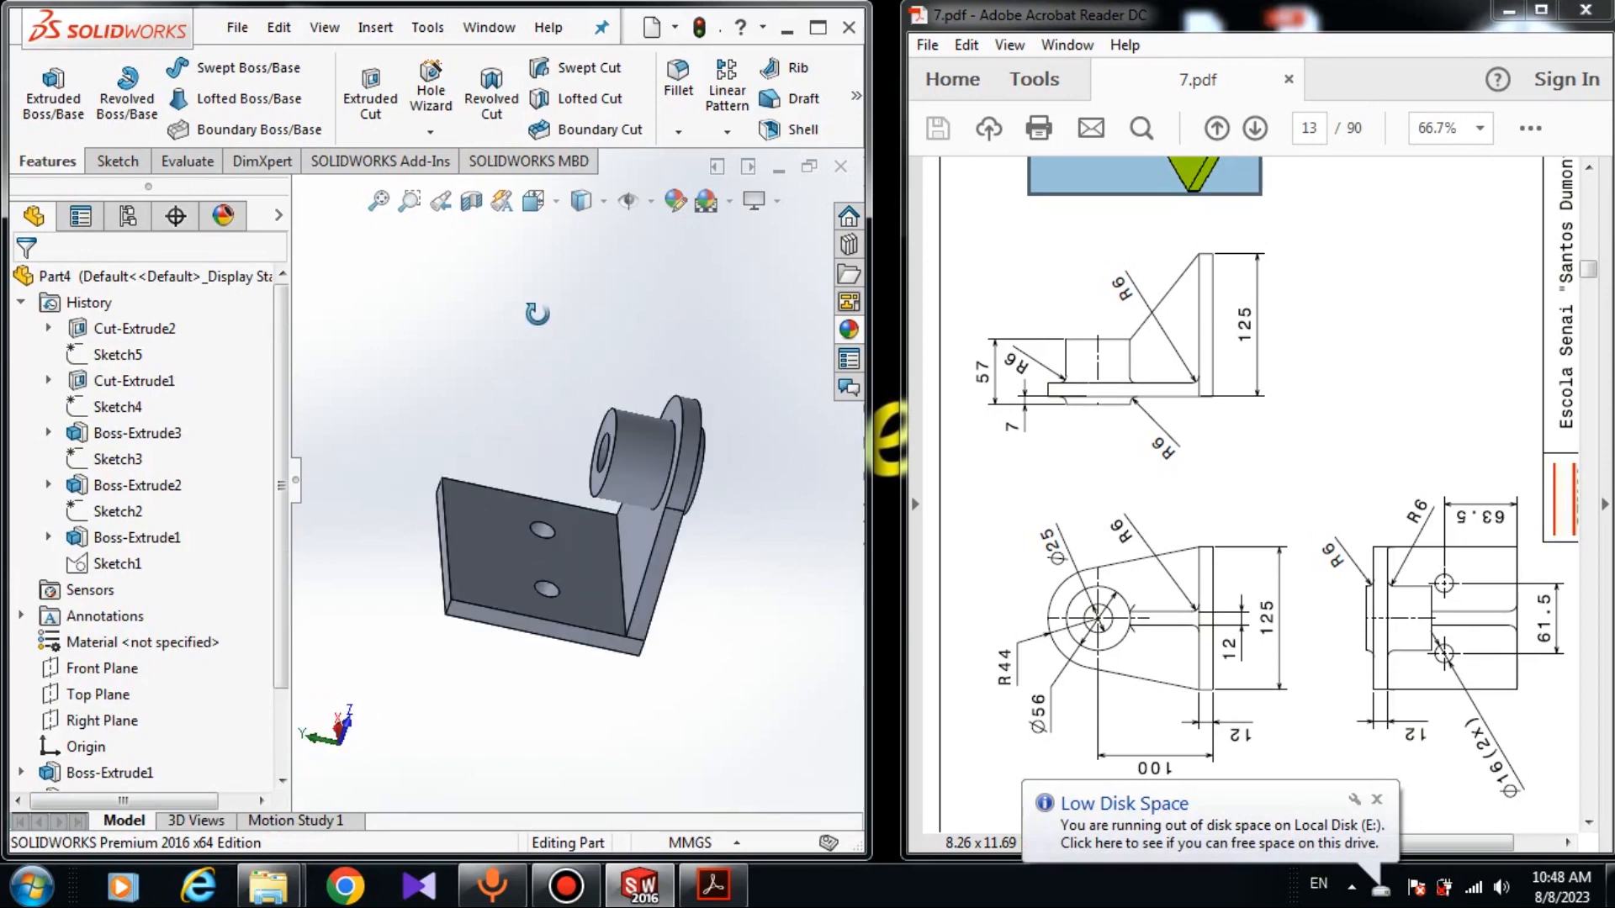
Start a Rib on the Right Plane and sketch its sloped line from the boss's upper corner to the back plate's upper inner corner
{"action": "left_click", "coordinate": [787, 76]}
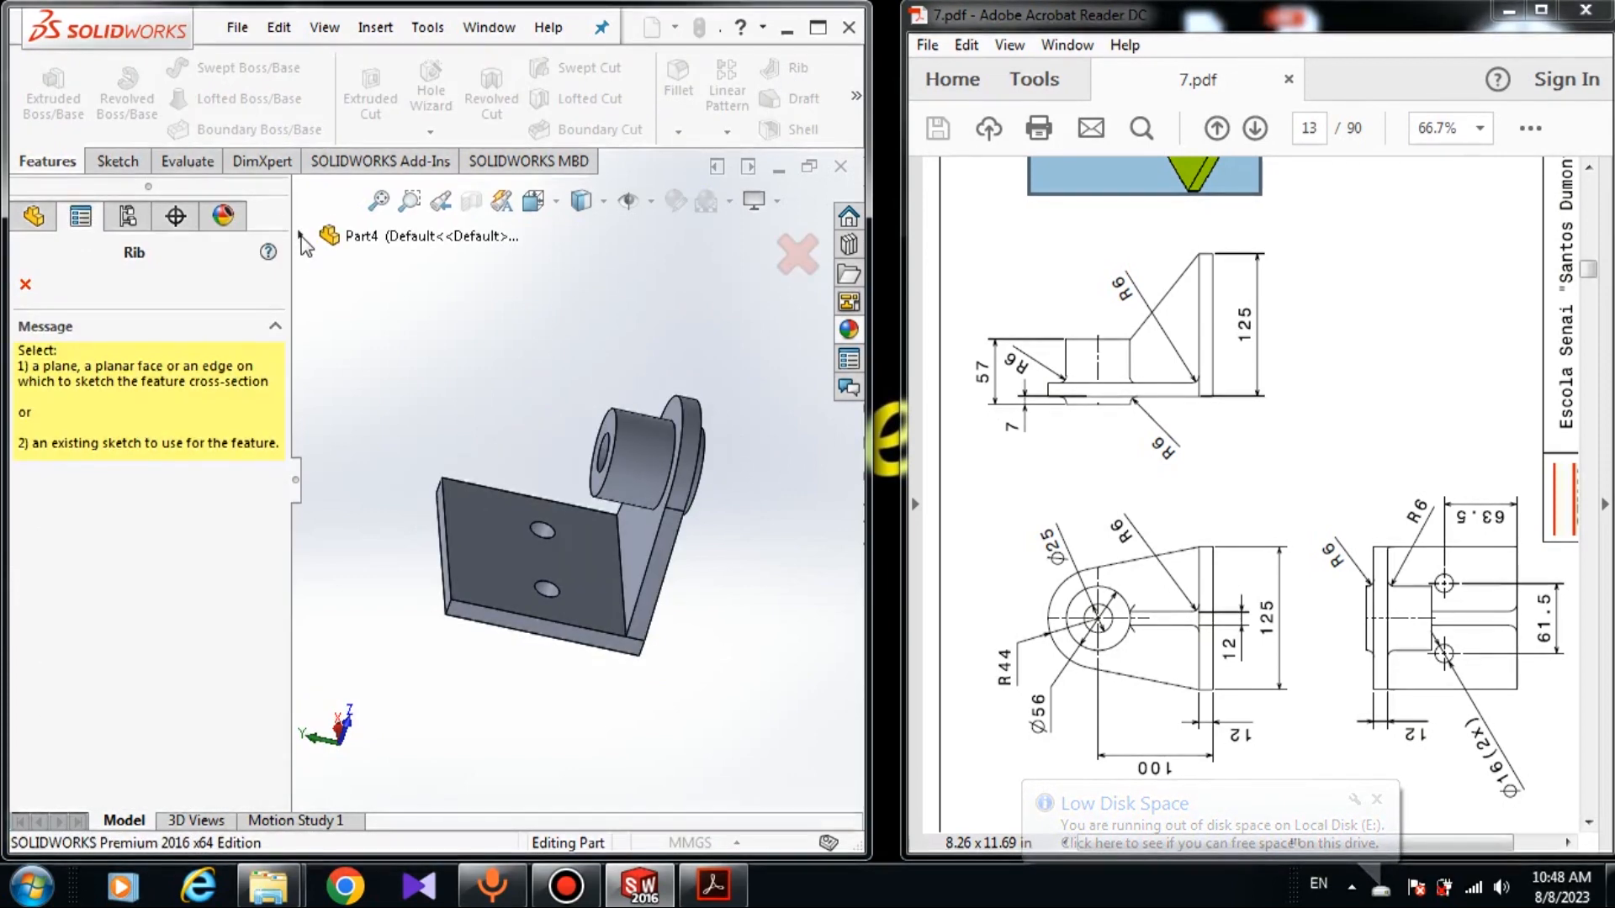
{"action": "left_click", "coordinate": [300, 236]}
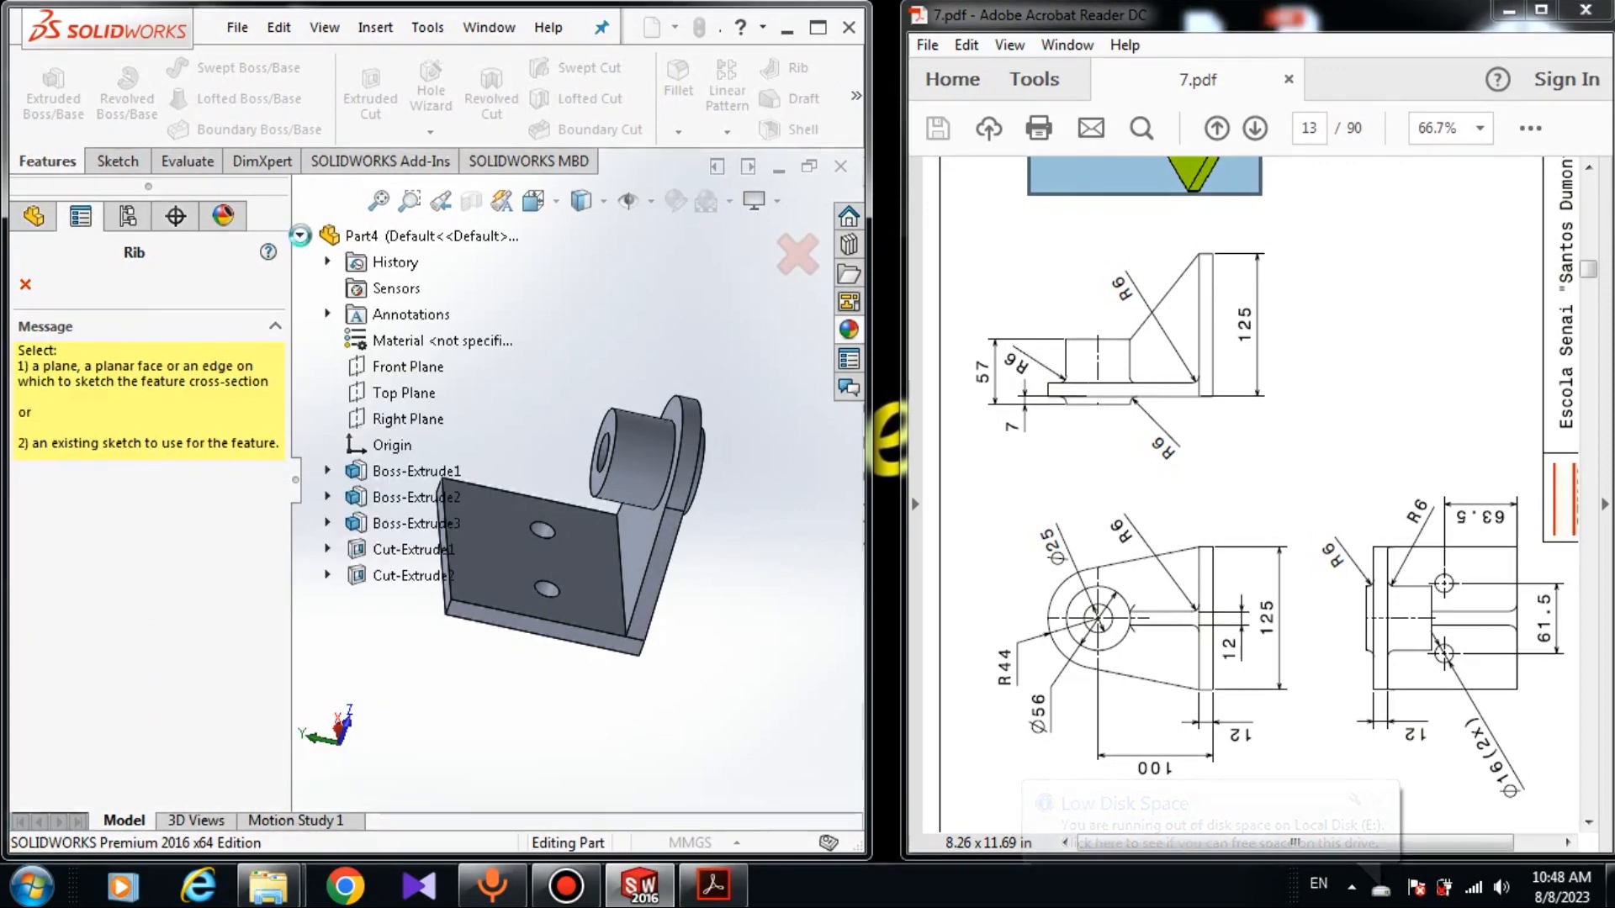
{"action": "left_click", "coordinate": [388, 422]}
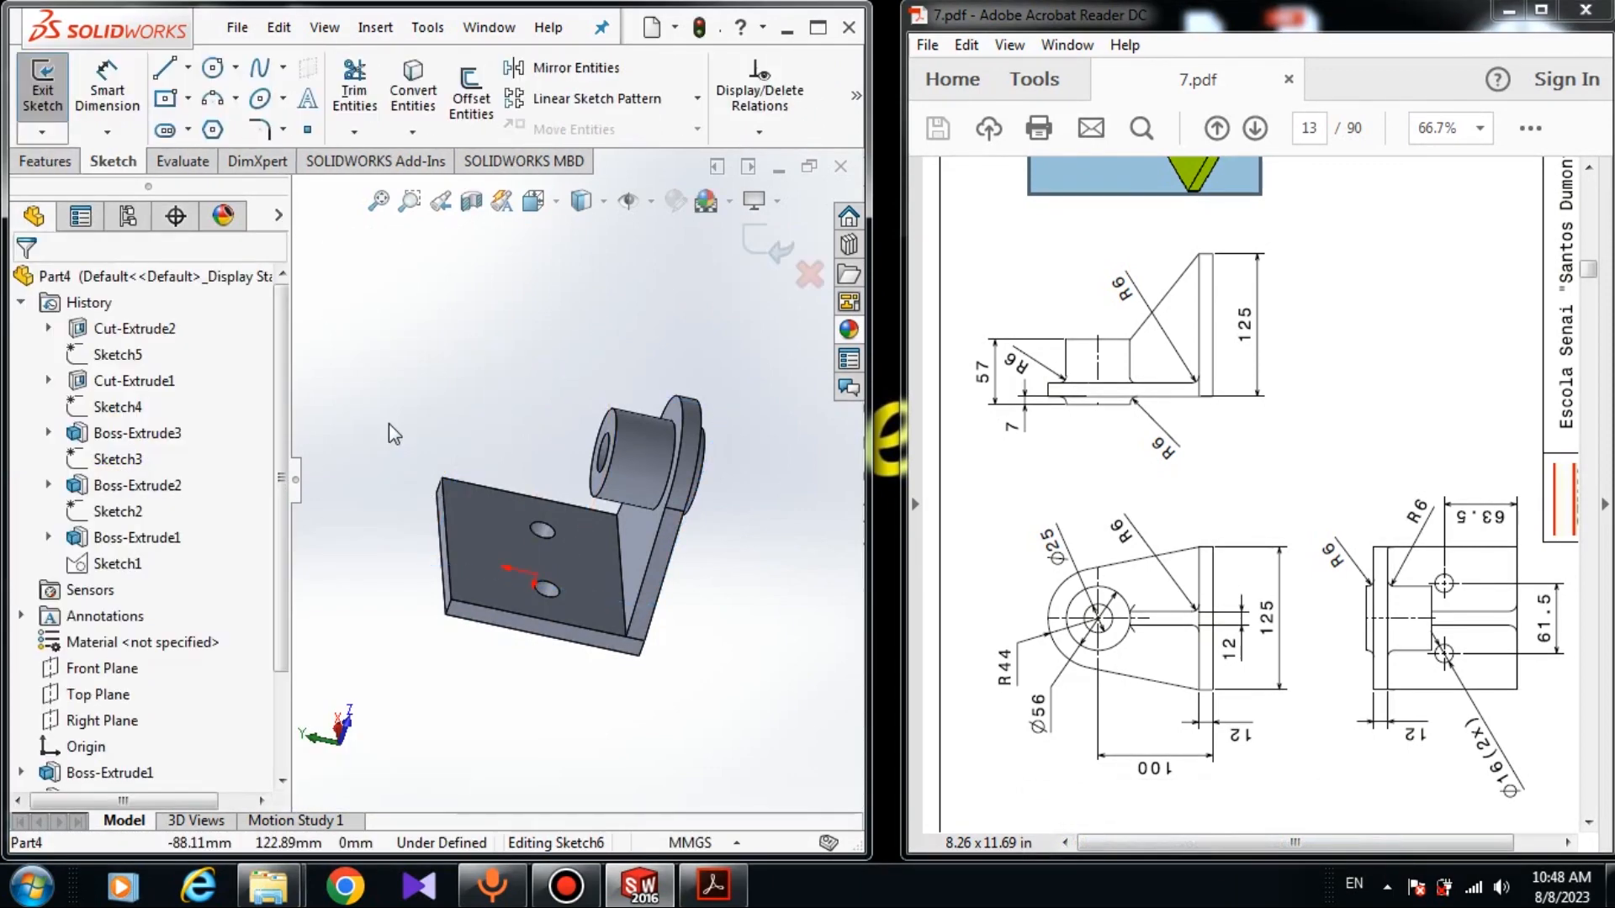
{"action": "key", "text": "ctrl+8"}
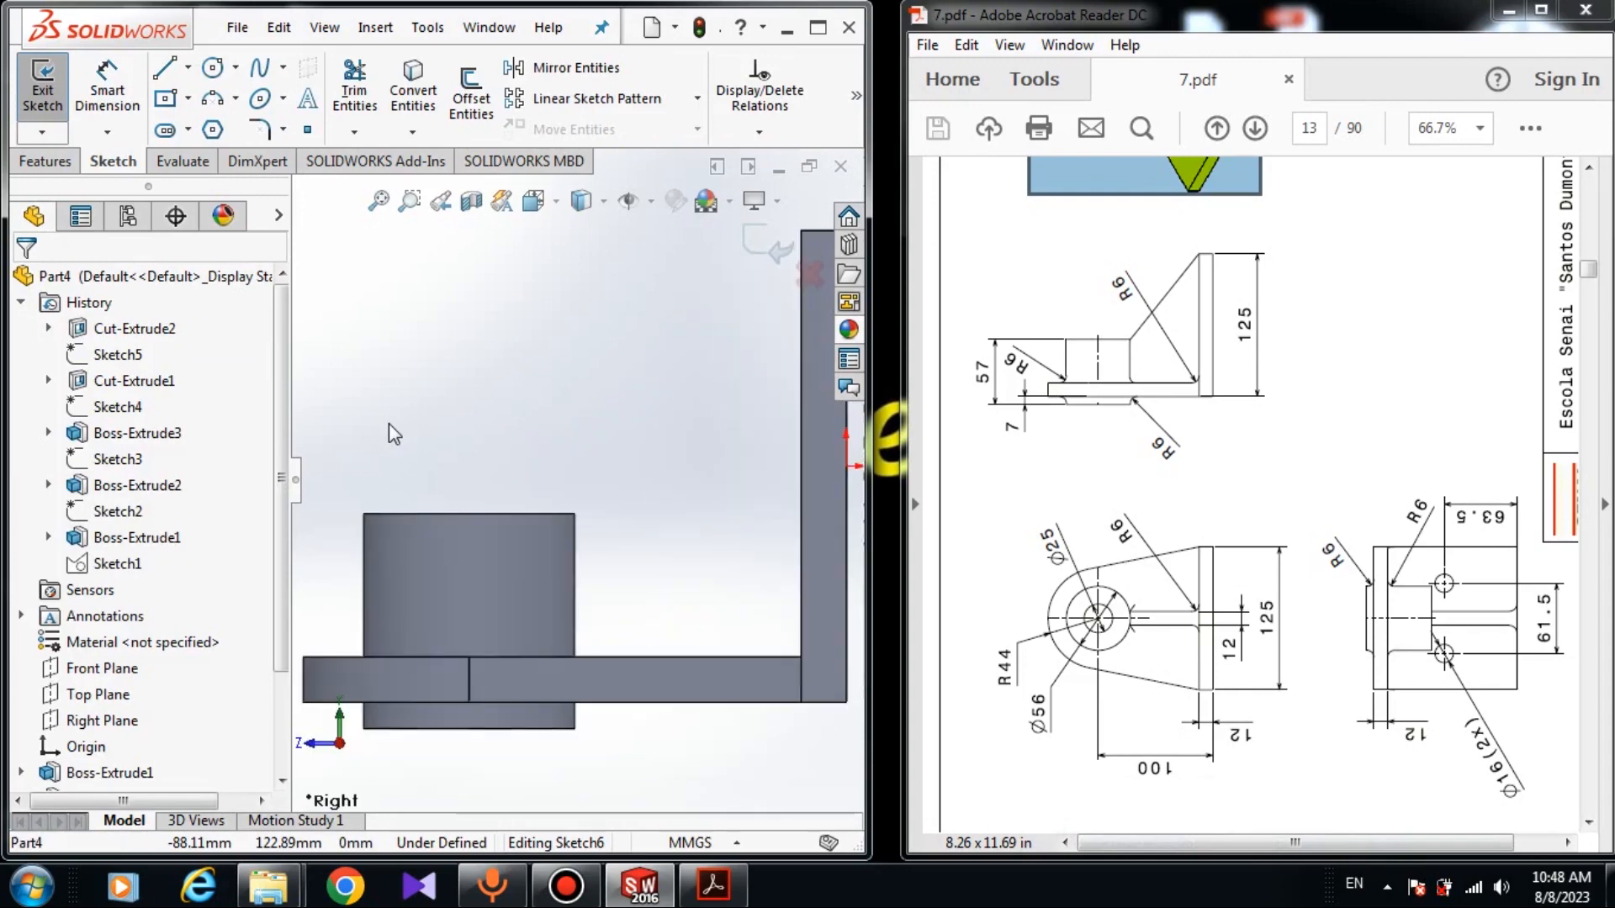
{"action": "left_click", "coordinate": [165, 70]}
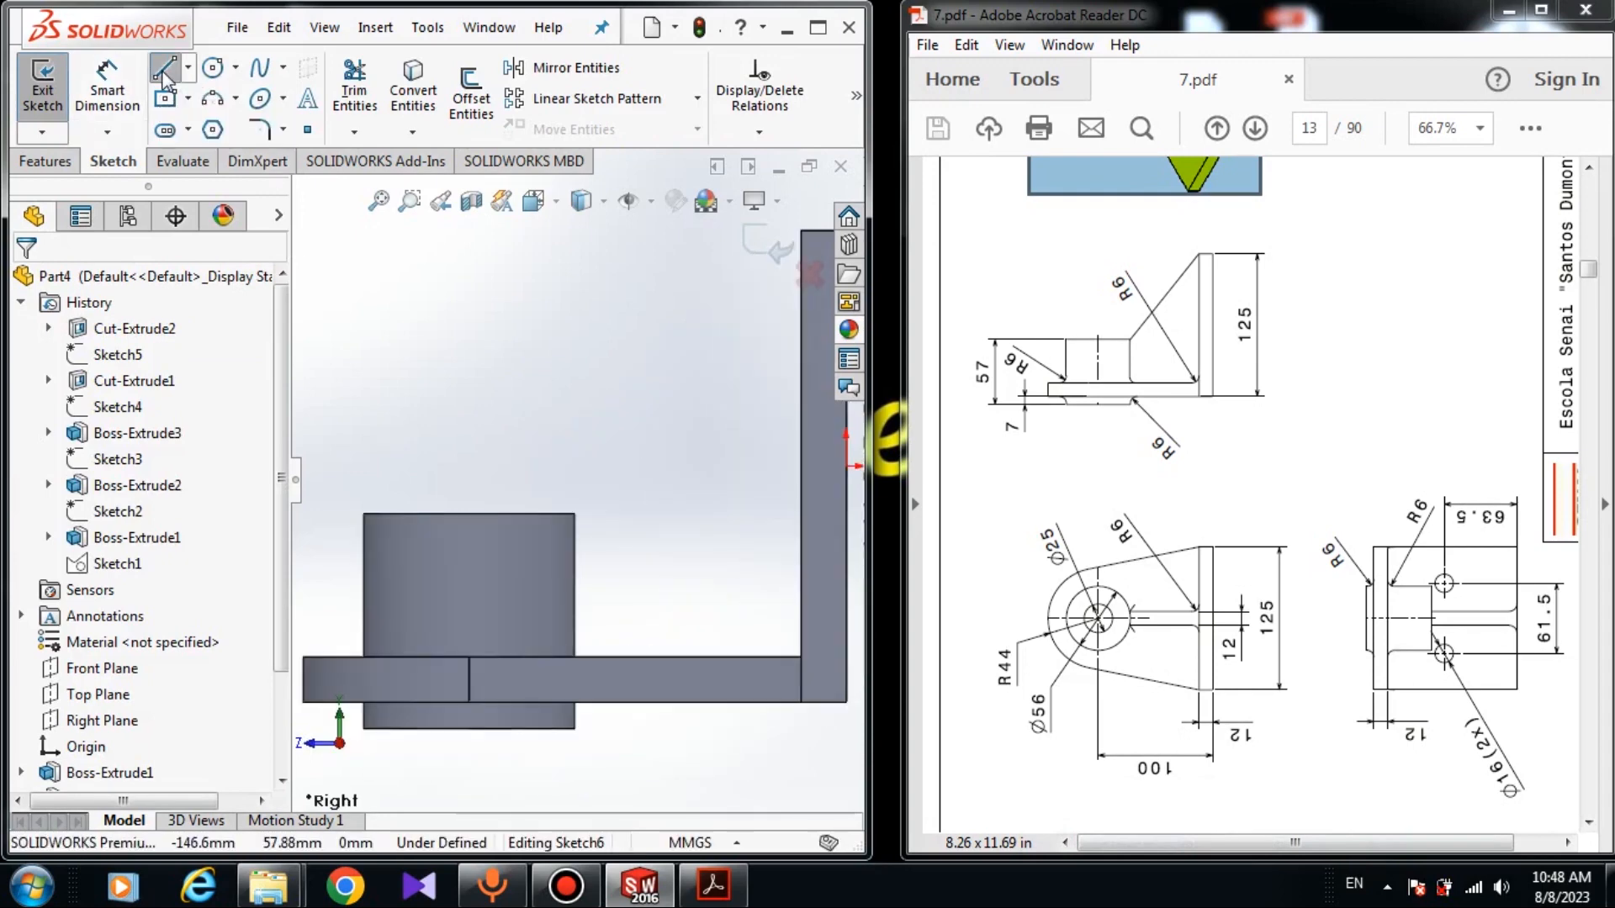
{"action": "left_click", "coordinate": [575, 515]}
{"action": "scroll", "coordinate": [575, 479], "scroll_direction": "up", "scroll_amount": 3}
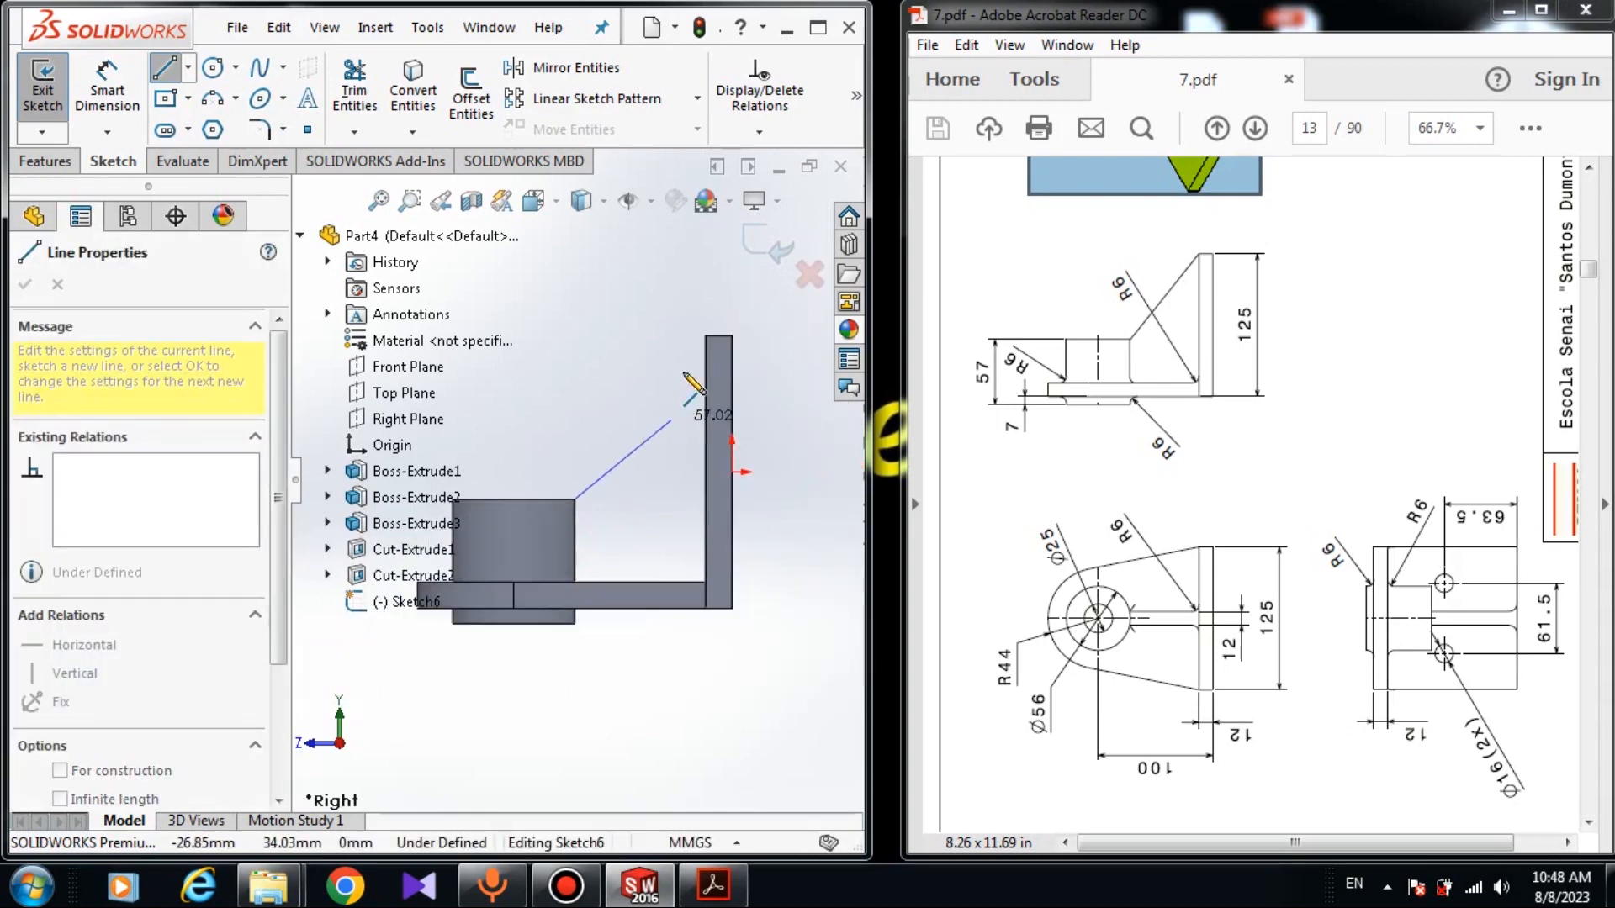
{"action": "left_click", "coordinate": [705, 336]}
{"action": "key", "text": "Escape"}
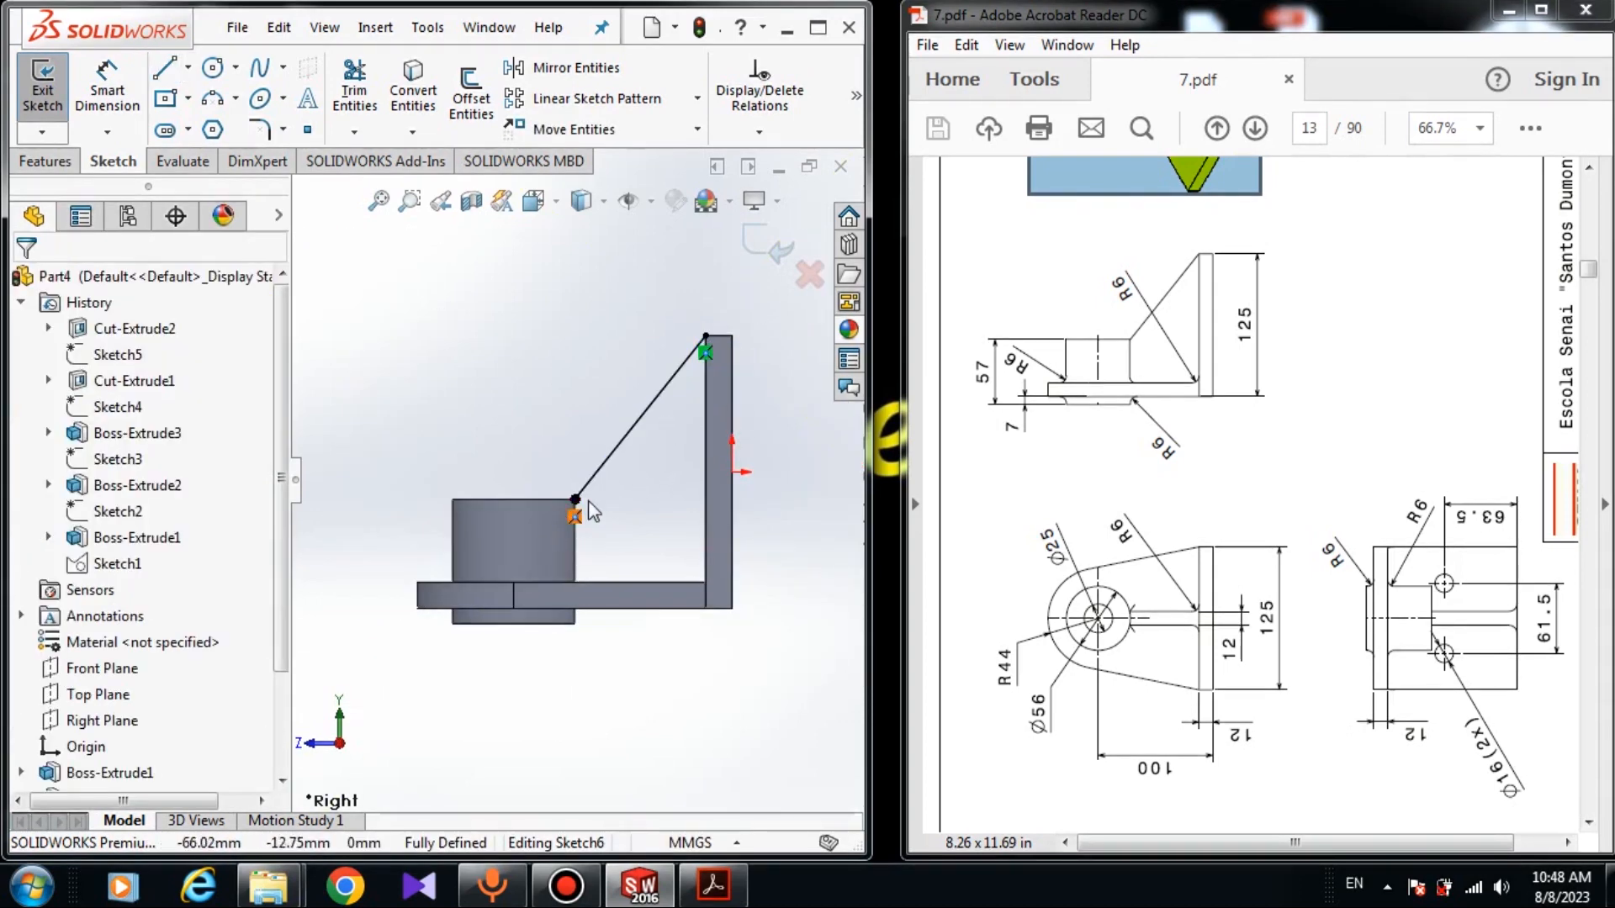
Finish the sketch and create the rib between boss and back plate with a 12 mm thickness on both sides
{"action": "left_click", "coordinate": [25, 82]}
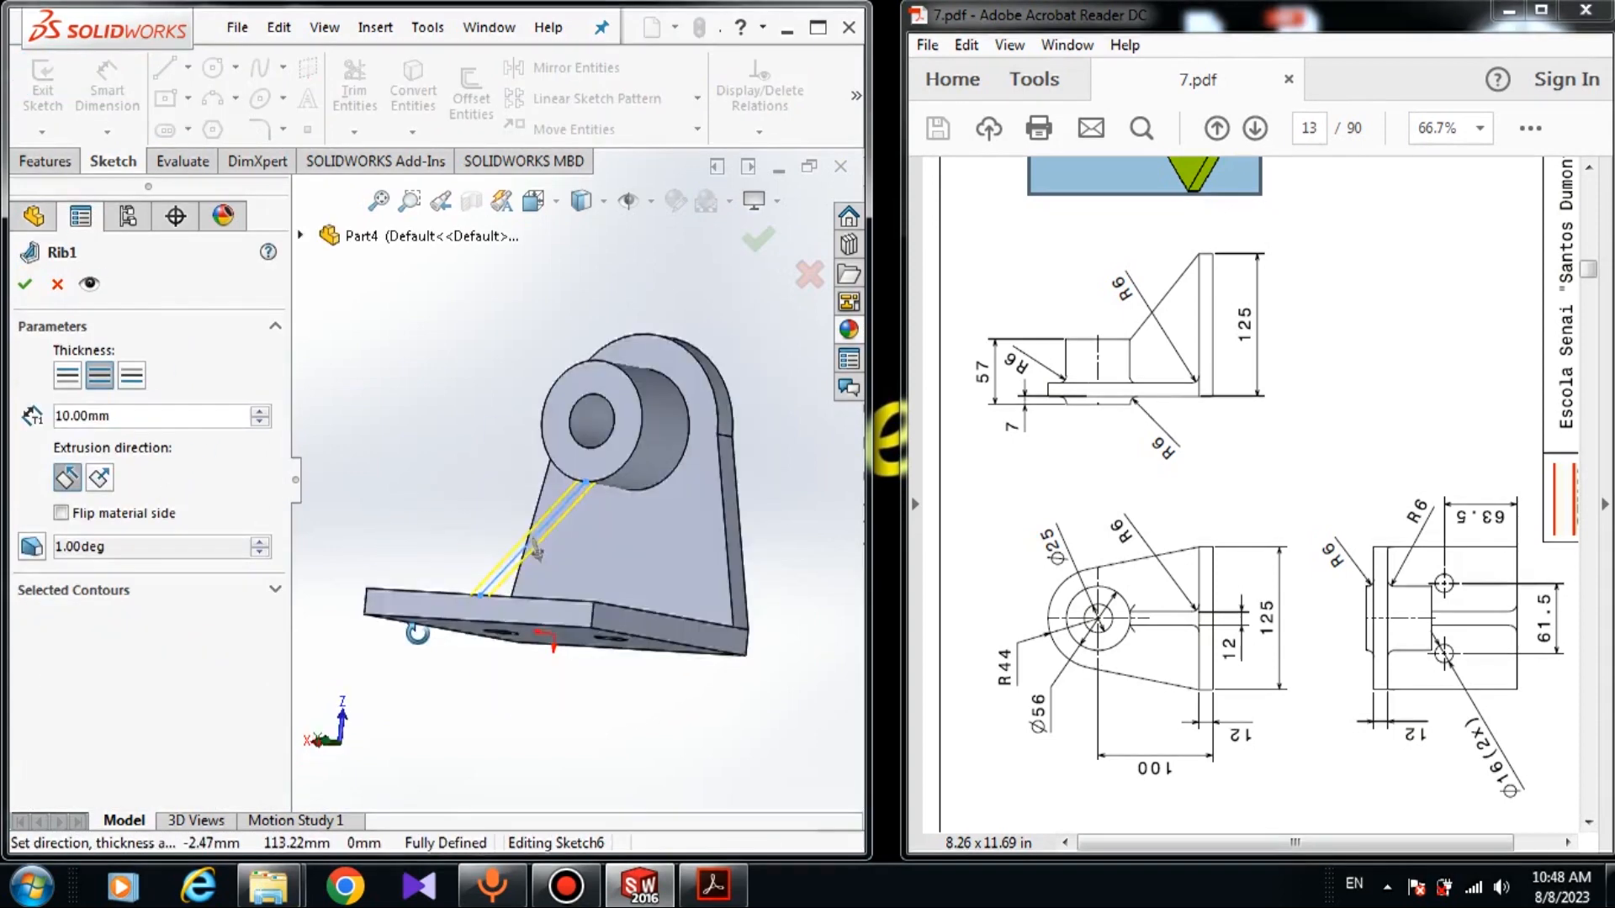
{"action": "middle_click_drag", "start_coordinate": [417, 633], "coordinate": [407, 708]}
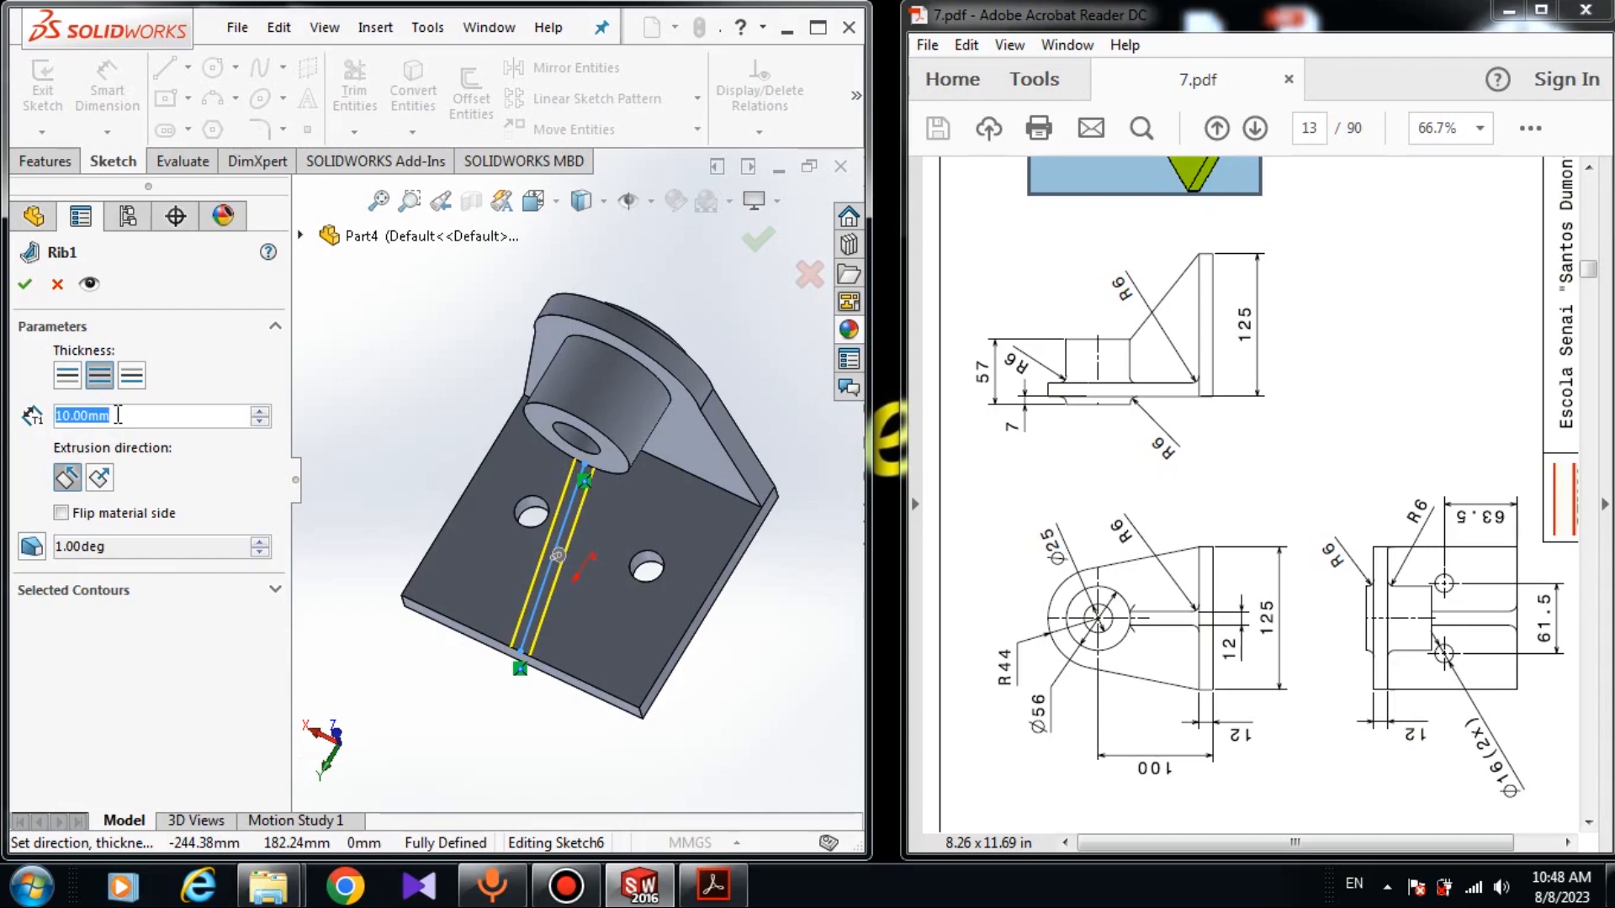
{"action": "type", "text": "12"}
{"action": "key", "text": "Return"}
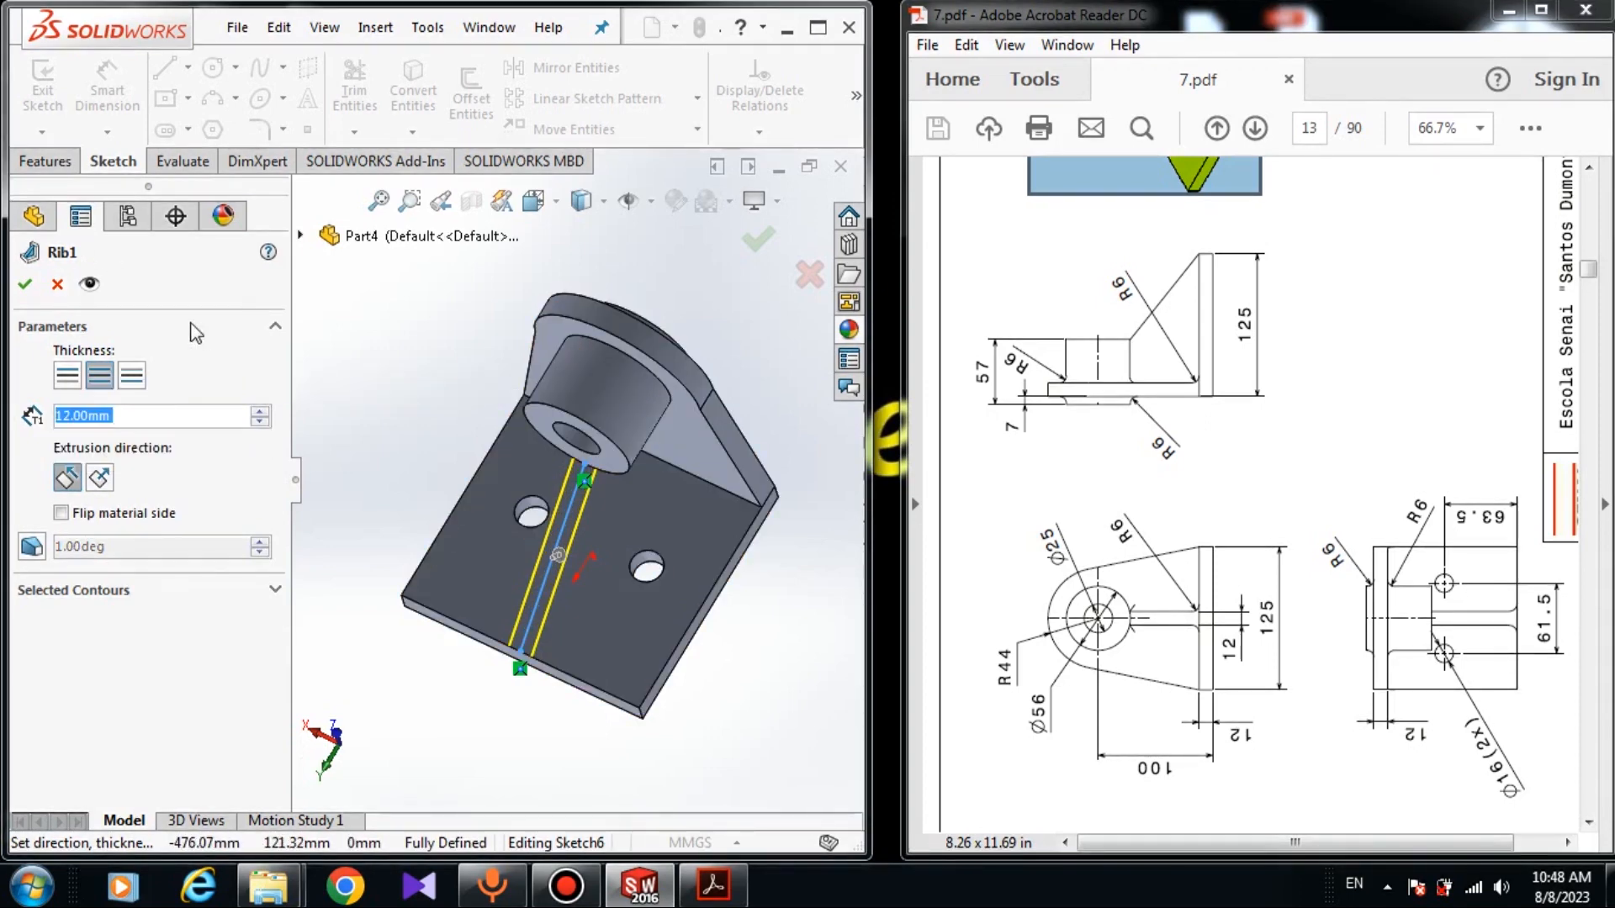
{"action": "middle_click_drag", "start_coordinate": [760, 667], "coordinate": [533, 537]}
{"action": "scroll", "coordinate": [532, 538], "scroll_direction": "down", "scroll_amount": 5}
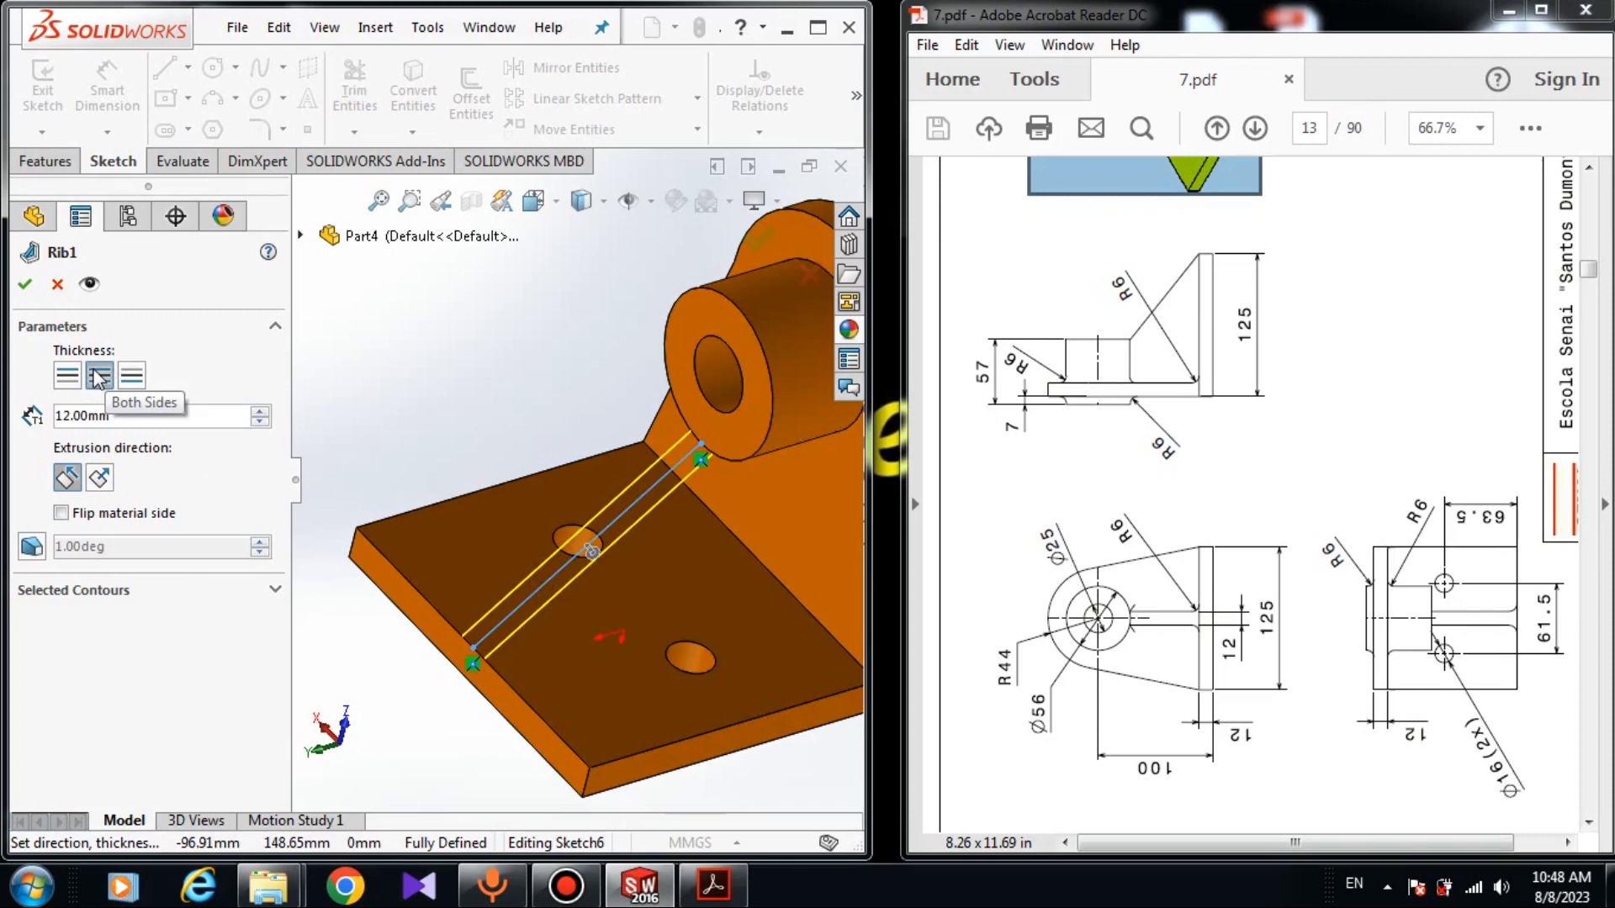
{"action": "left_click", "coordinate": [23, 284]}
{"action": "middle_click_drag", "start_coordinate": [371, 361], "coordinate": [499, 400]}
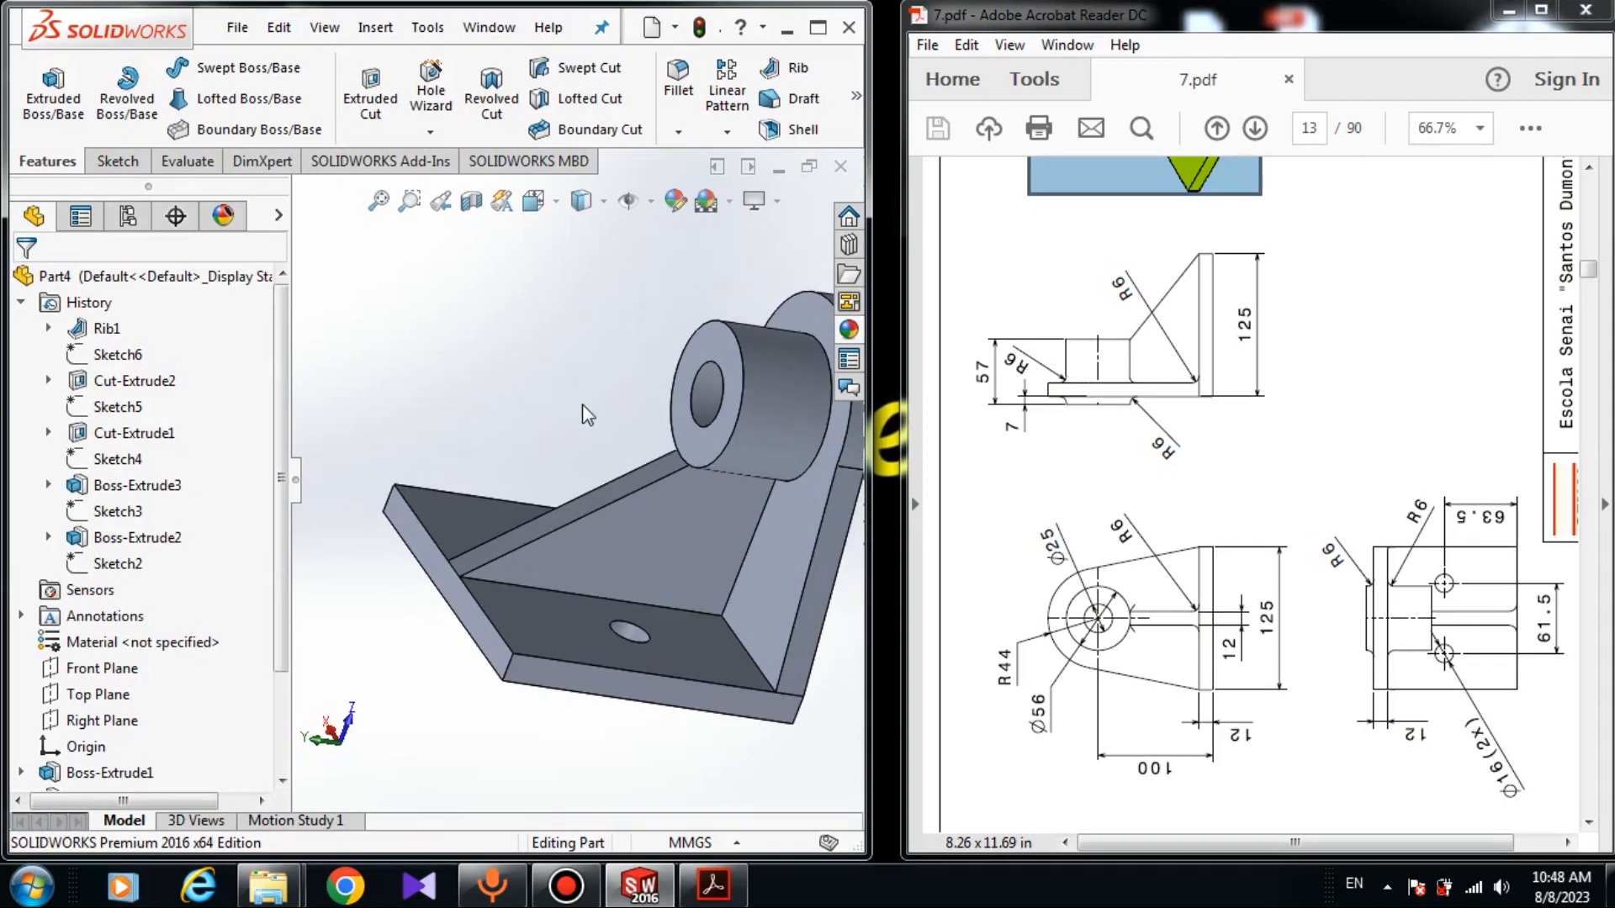
{"action": "scroll", "coordinate": [533, 368], "scroll_direction": "up", "scroll_amount": 3}
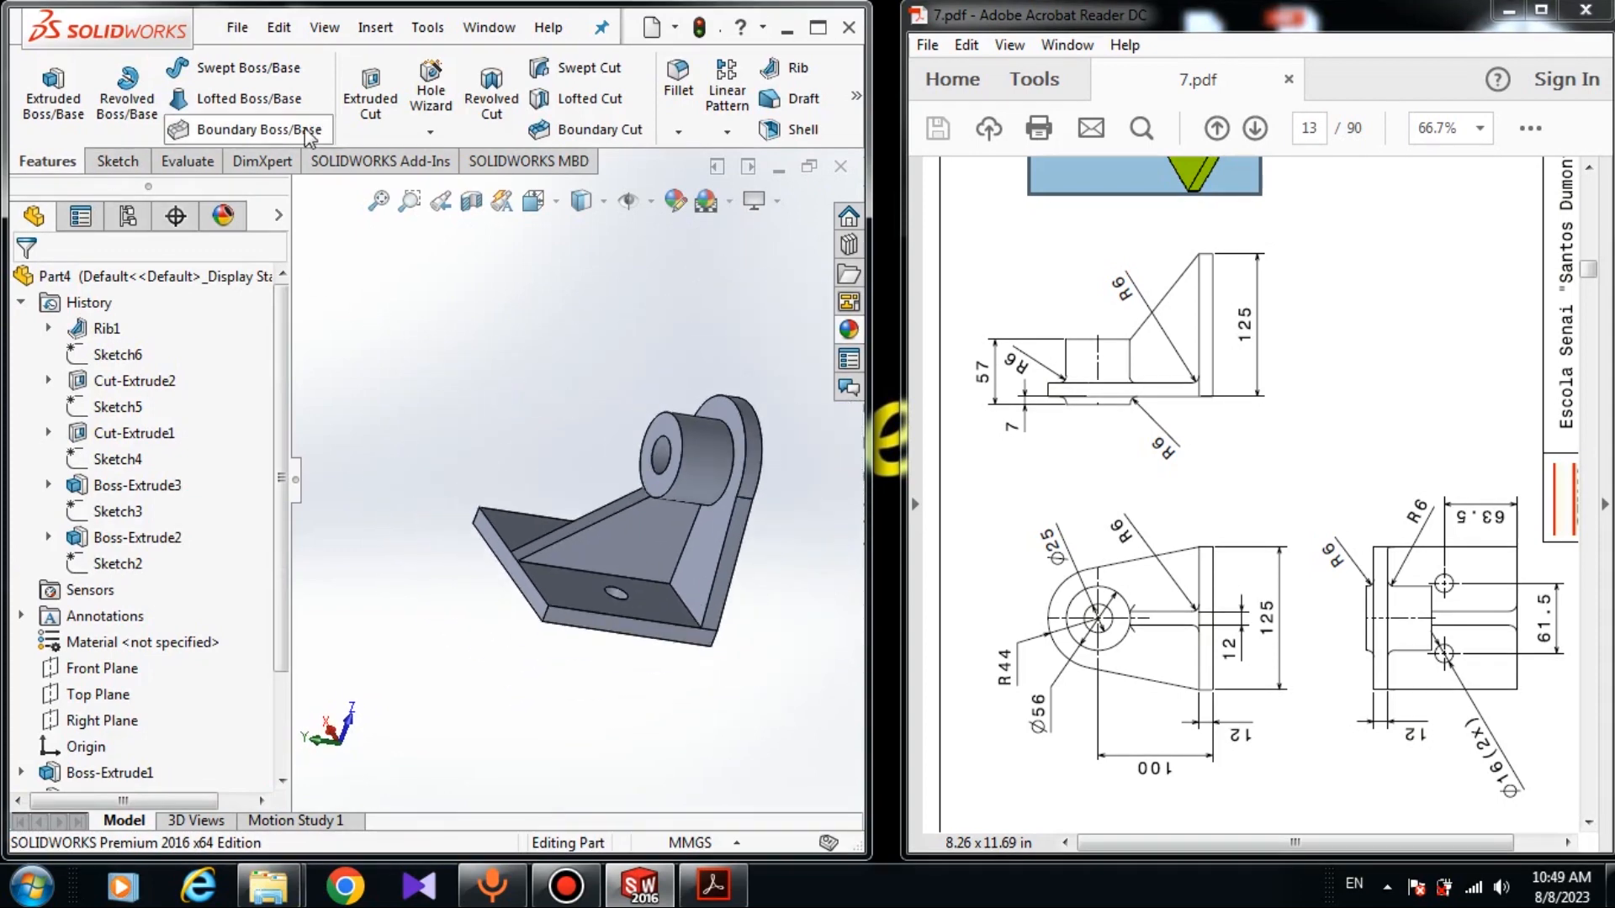
Start a Fillet with a 6 mm radius and select both circular edges where the boss and the raised collar meet the rounded plate
{"action": "left_click", "coordinate": [678, 85]}
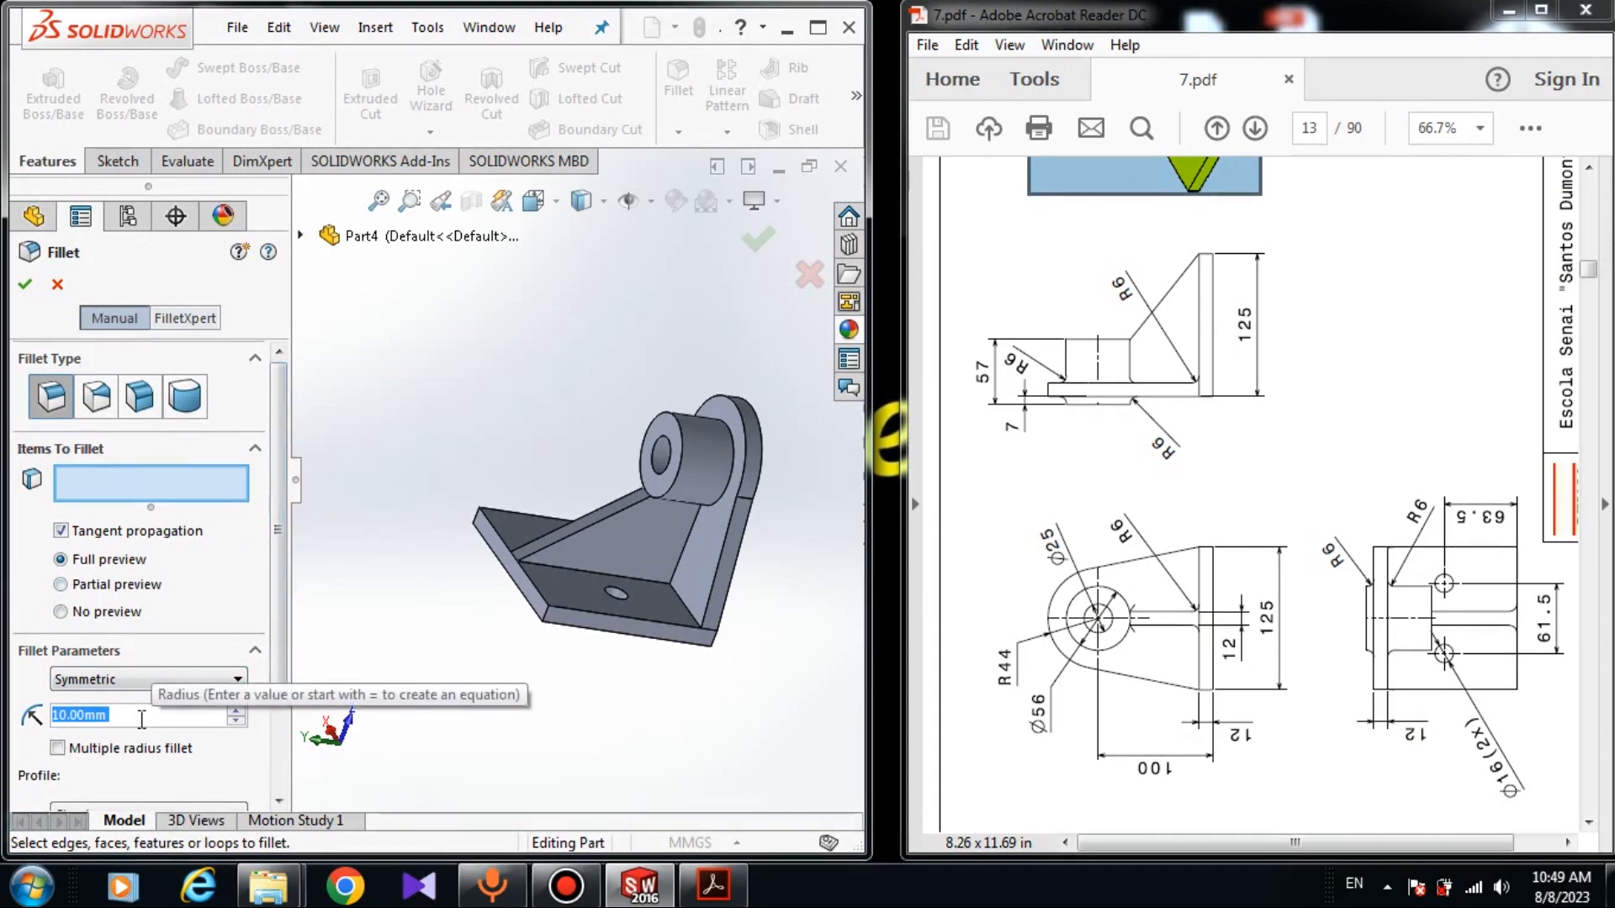
{"action": "type", "text": "6"}
{"action": "key", "text": "Return"}
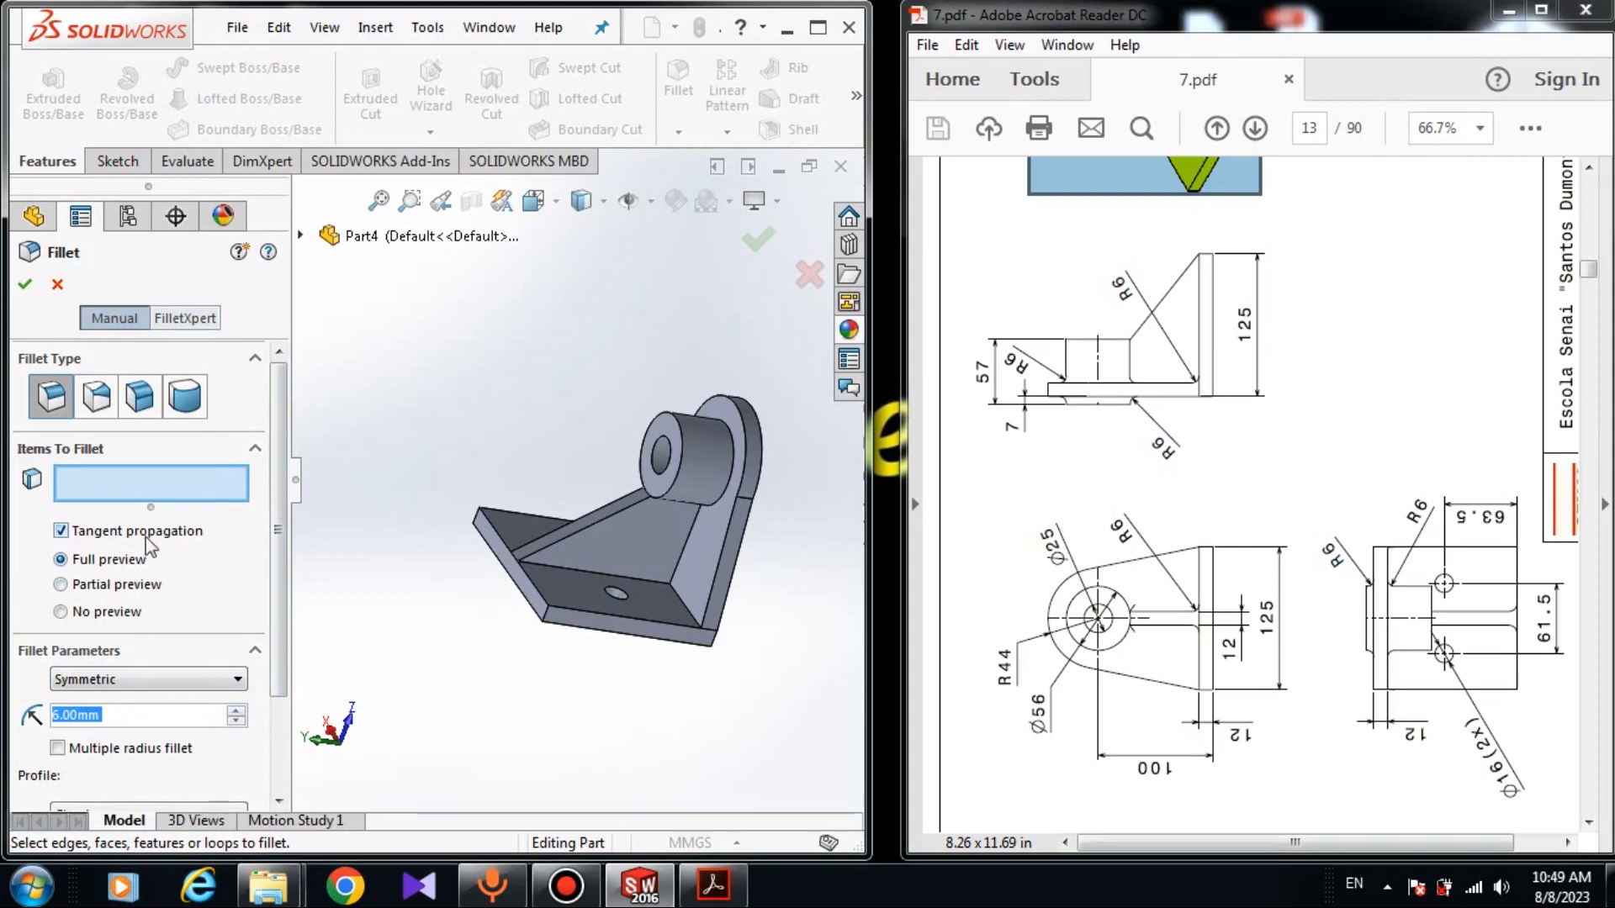
{"action": "left_click_drag", "start_coordinate": [289, 526], "coordinate": [290, 679]}
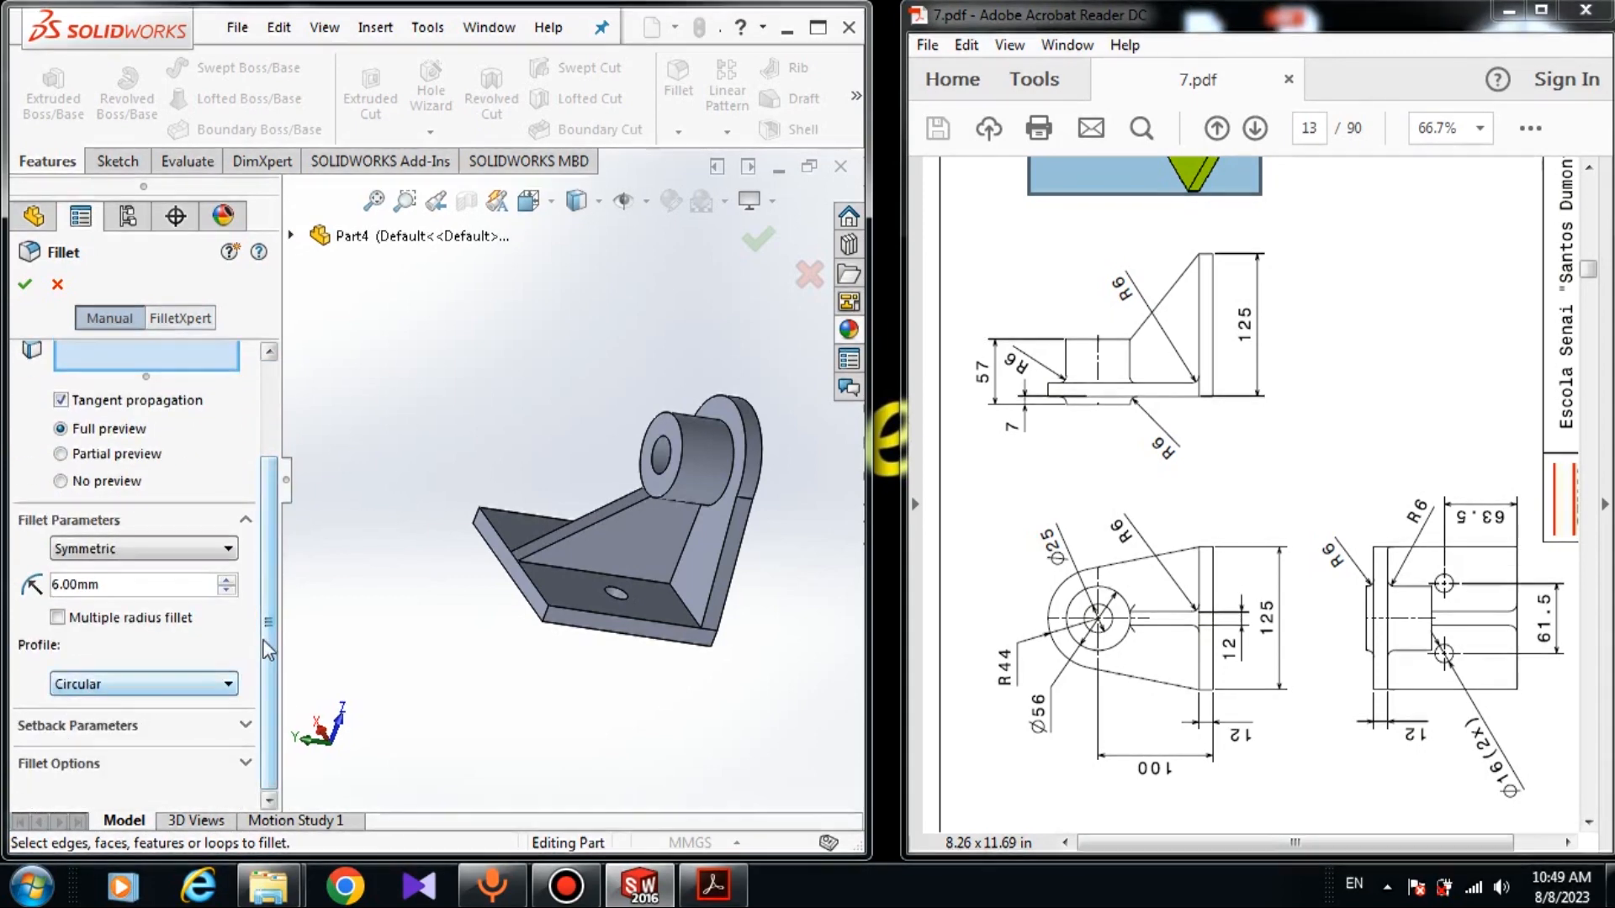
{"action": "scroll", "coordinate": [130, 589], "scroll_direction": "up", "scroll_amount": 3}
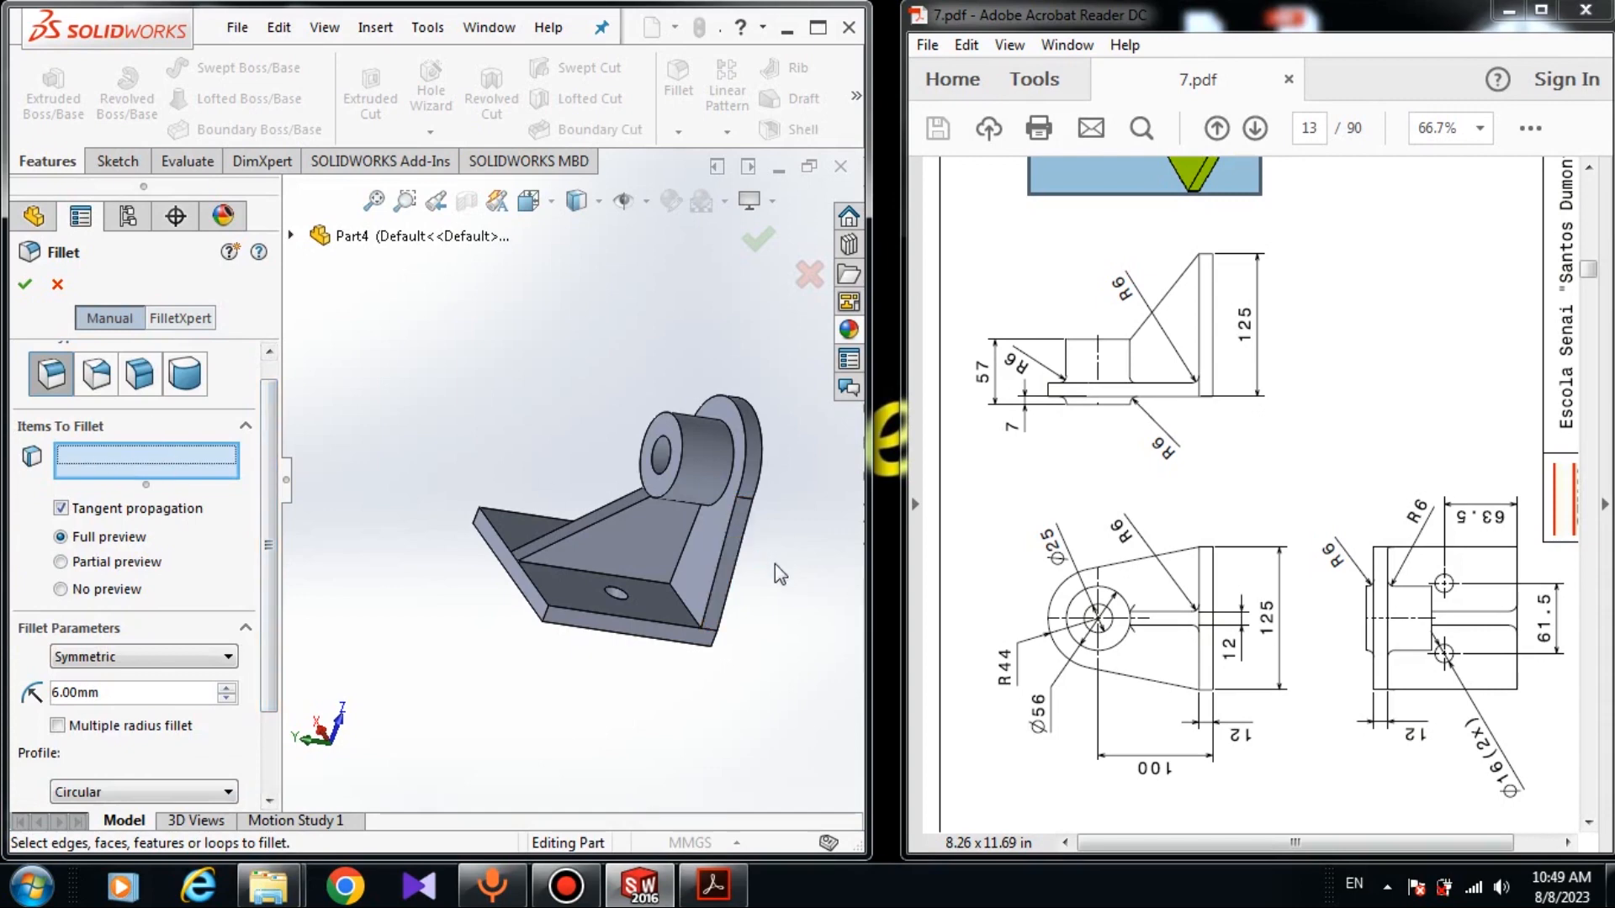
{"action": "middle_click_drag", "start_coordinate": [775, 573], "coordinate": [704, 580]}
{"action": "scroll", "coordinate": [694, 517], "scroll_direction": "down", "scroll_amount": 5}
{"action": "scroll", "coordinate": [803, 532], "scroll_direction": "up", "scroll_amount": 2}
{"action": "scroll", "coordinate": [769, 506], "scroll_direction": "down", "scroll_amount": 5}
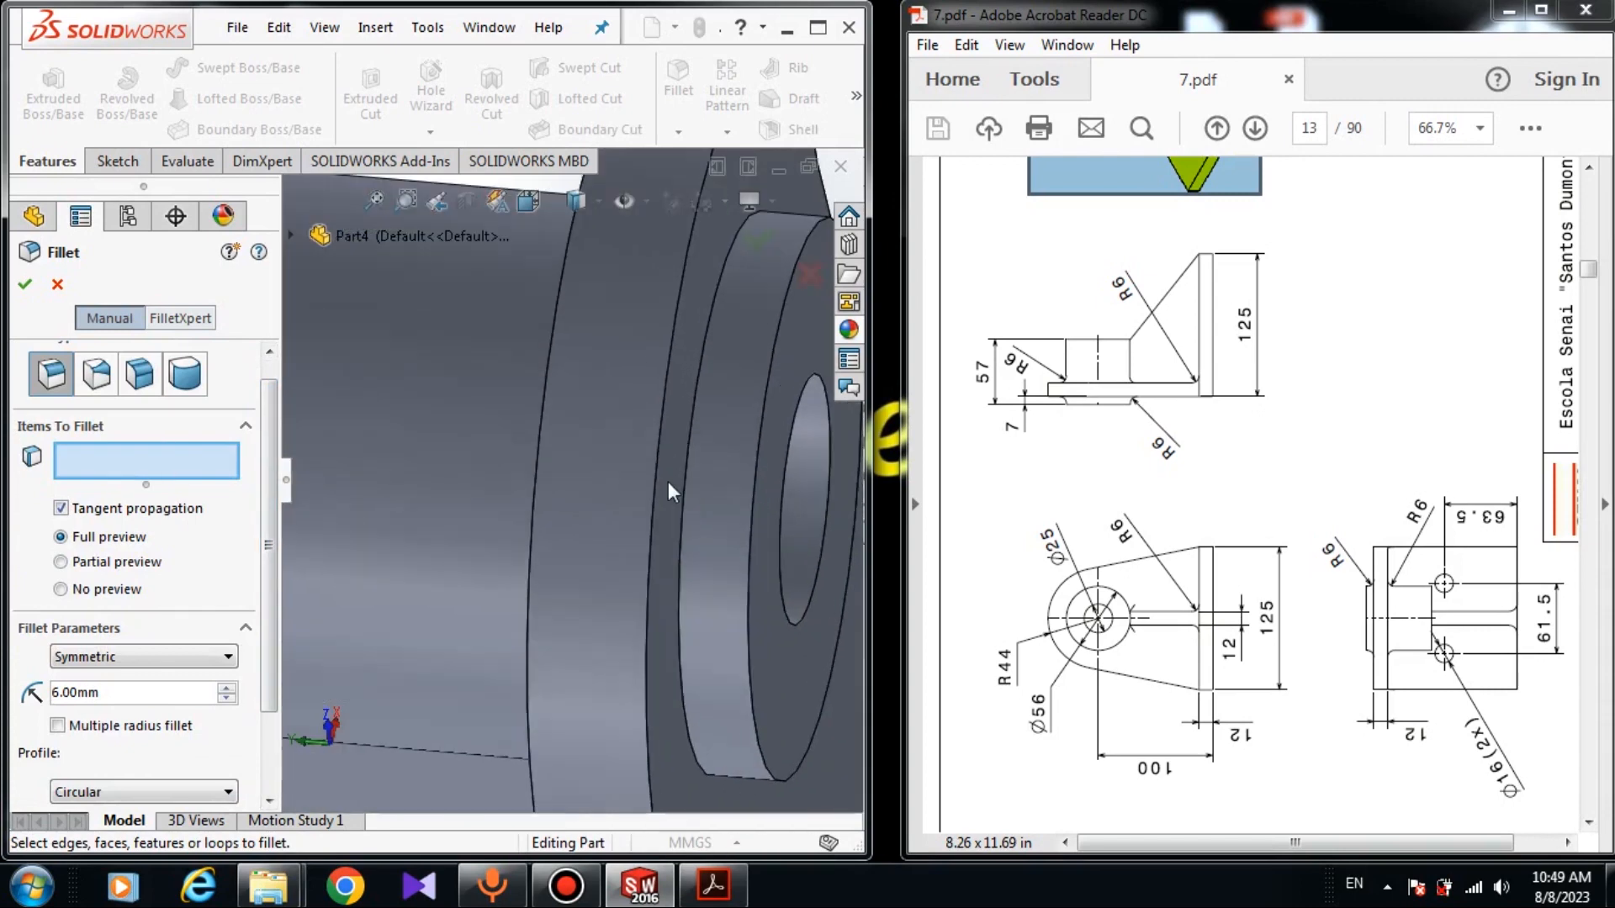
{"action": "left_click", "coordinate": [683, 486]}
{"action": "middle_click_drag", "start_coordinate": [473, 619], "coordinate": [518, 621]}
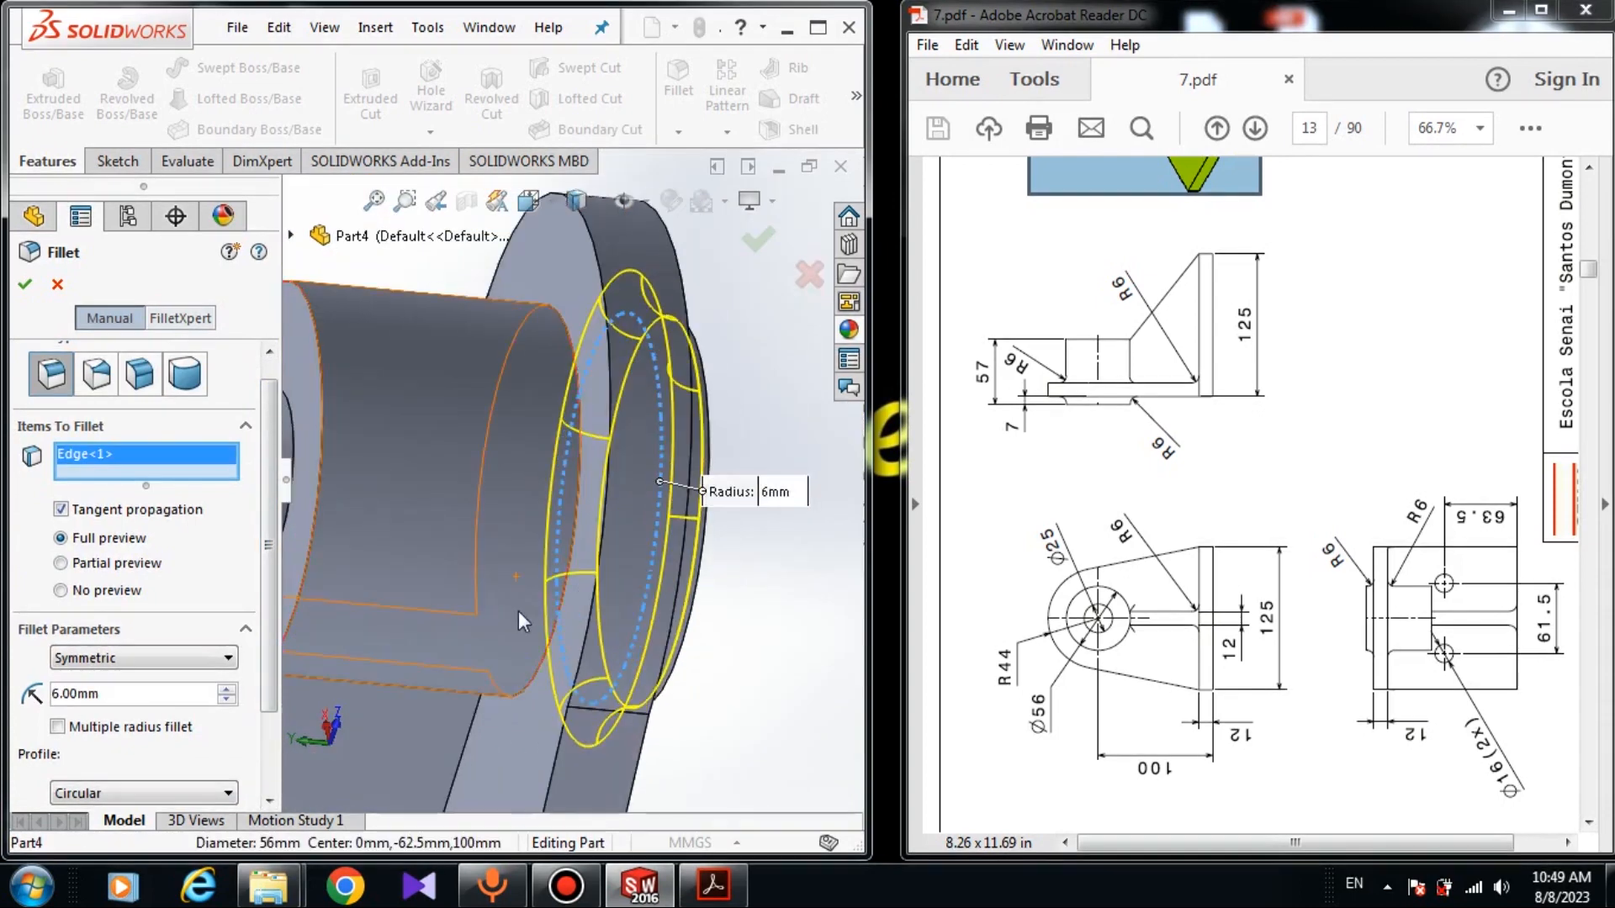
{"action": "left_click", "coordinate": [561, 608]}
{"action": "scroll", "coordinate": [524, 694], "scroll_direction": "up", "scroll_amount": 4}
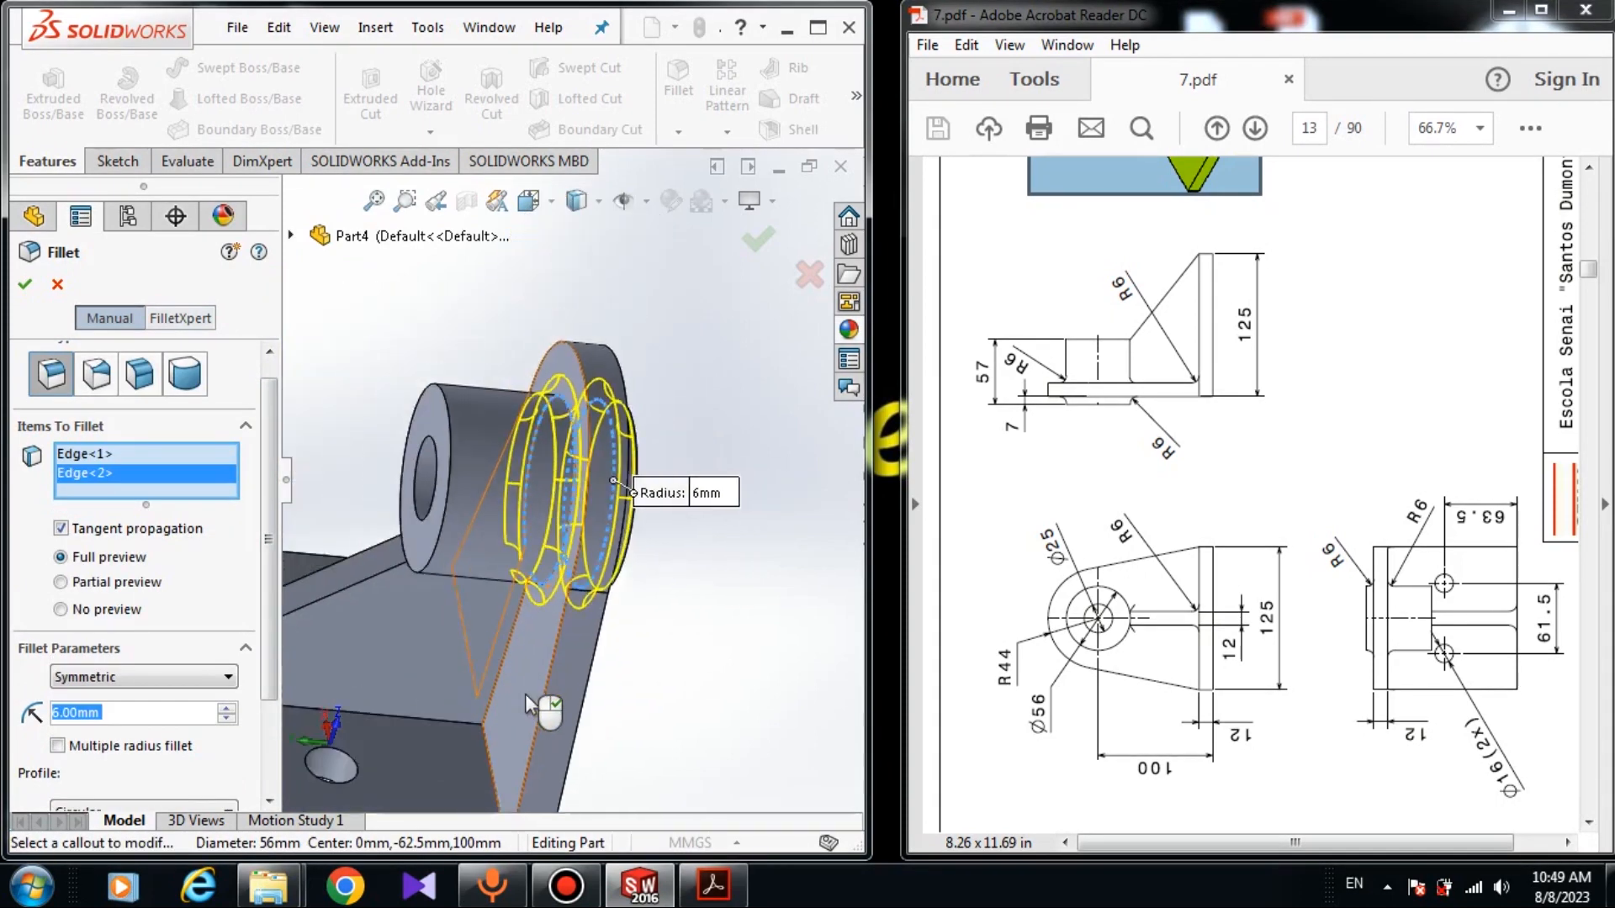
{"action": "middle_click_drag", "start_coordinate": [525, 694], "coordinate": [482, 693]}
{"action": "left_click", "coordinate": [483, 693]}
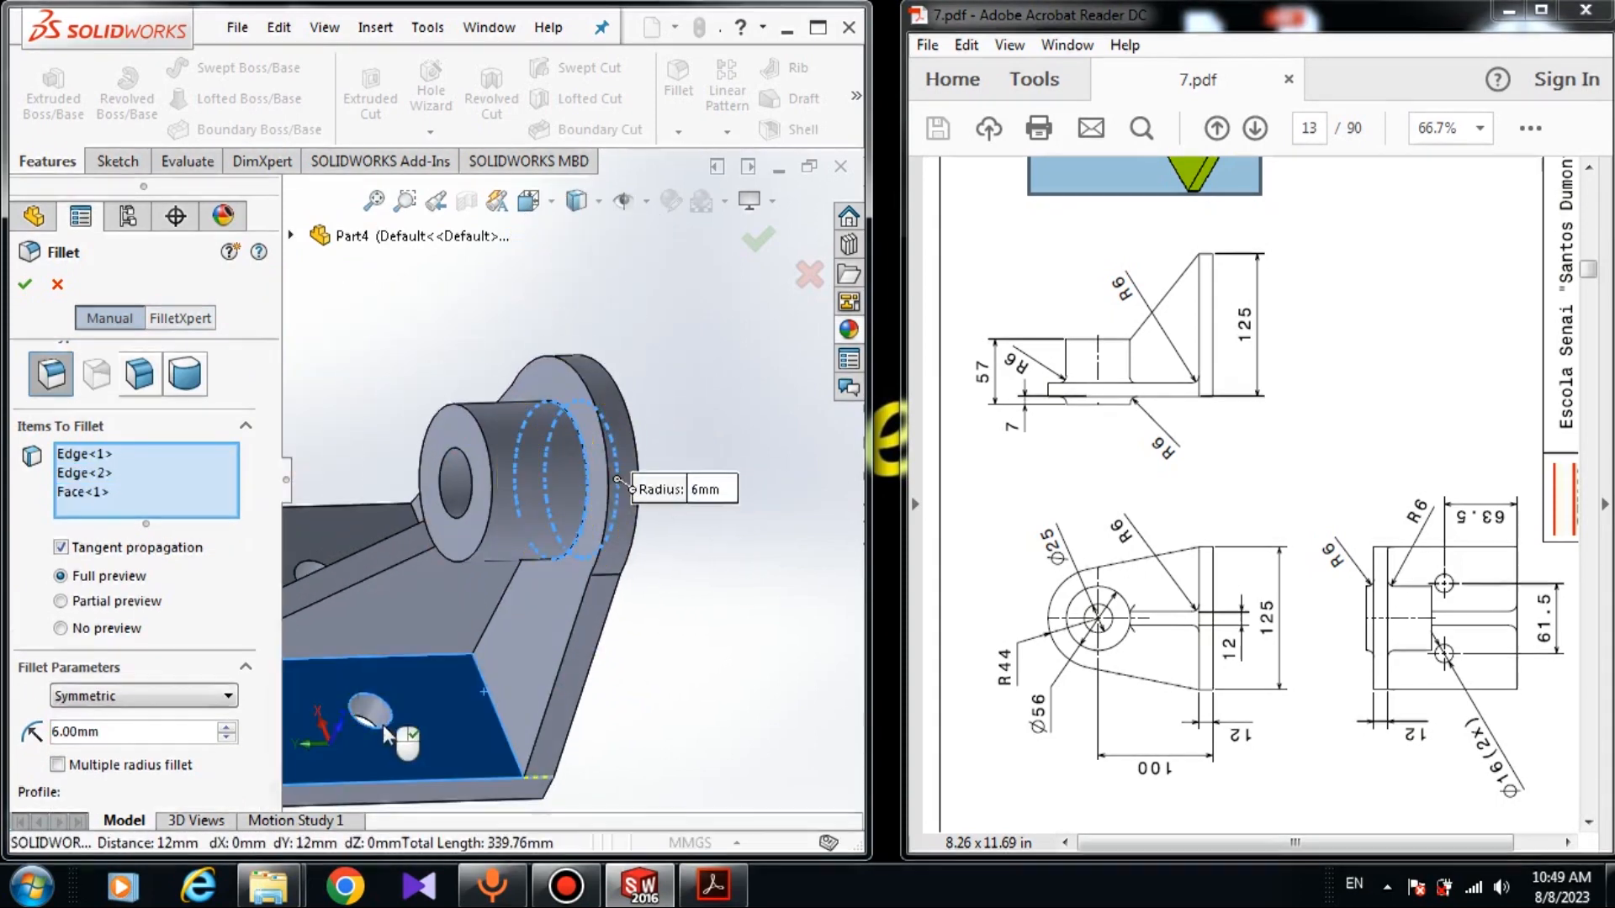
{"action": "right_click", "coordinate": [155, 497]}
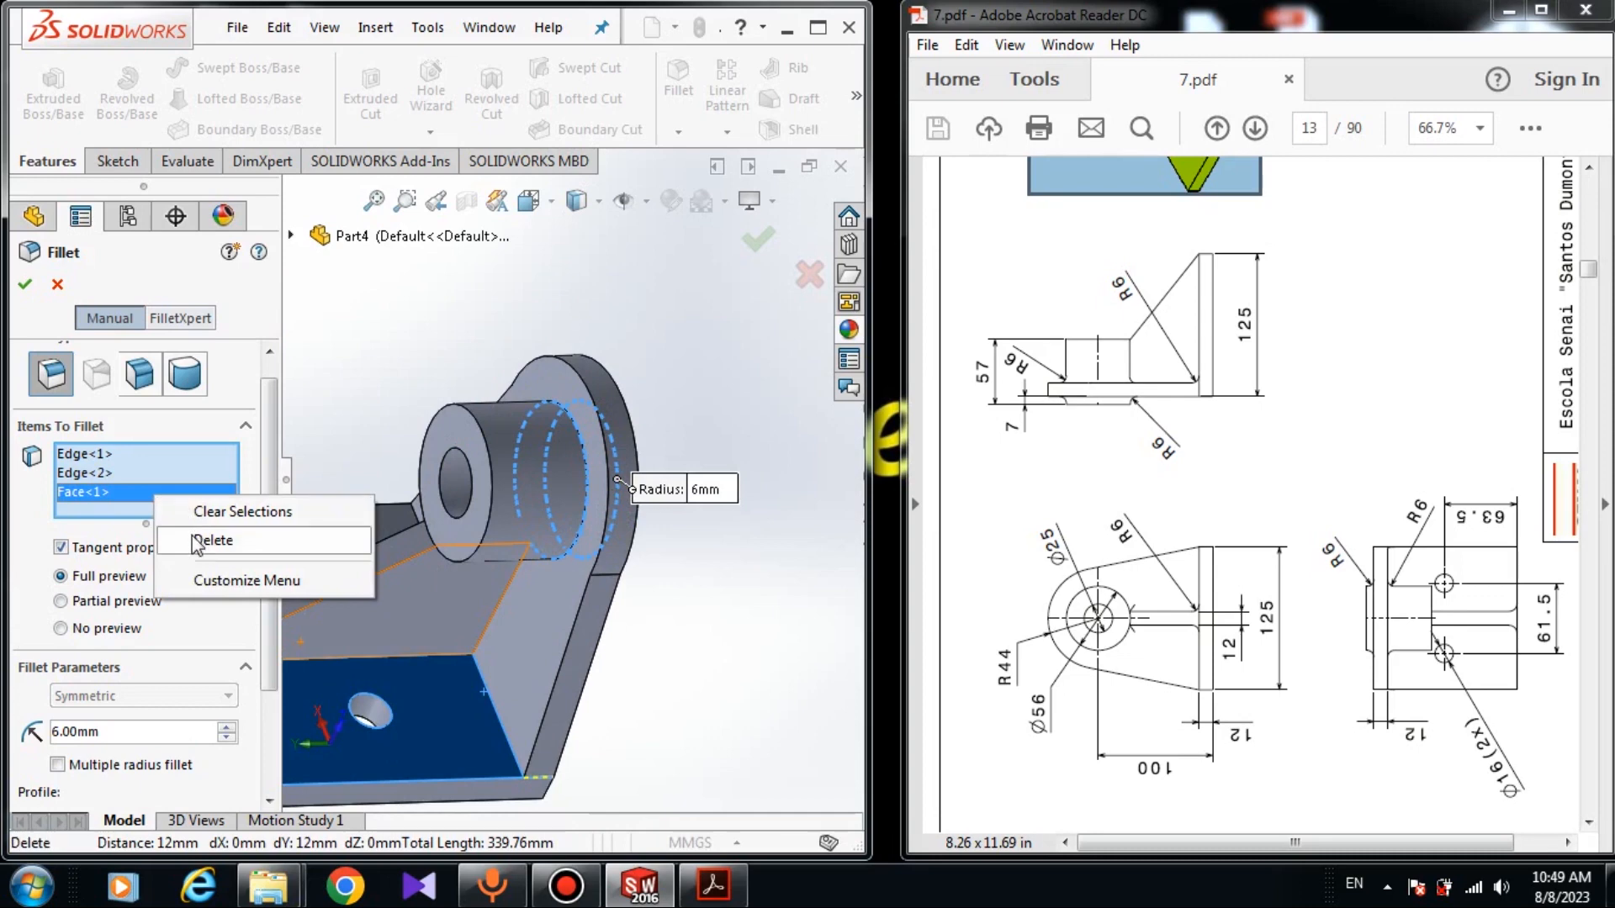
{"action": "left_click", "coordinate": [97, 489]}
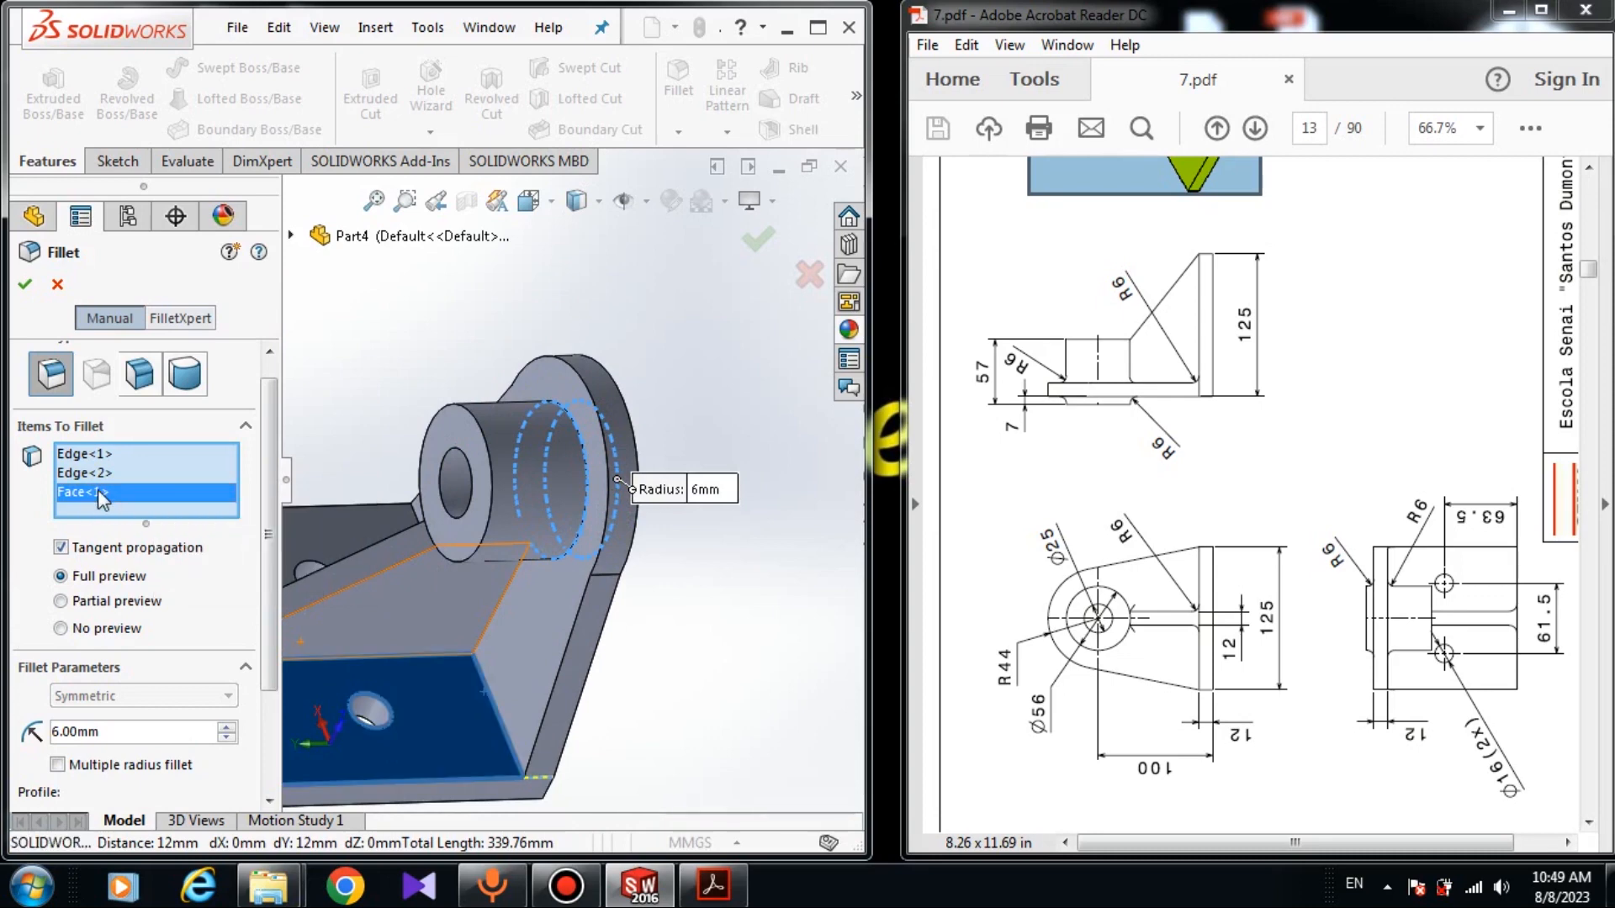
{"action": "right_click", "coordinate": [97, 490]}
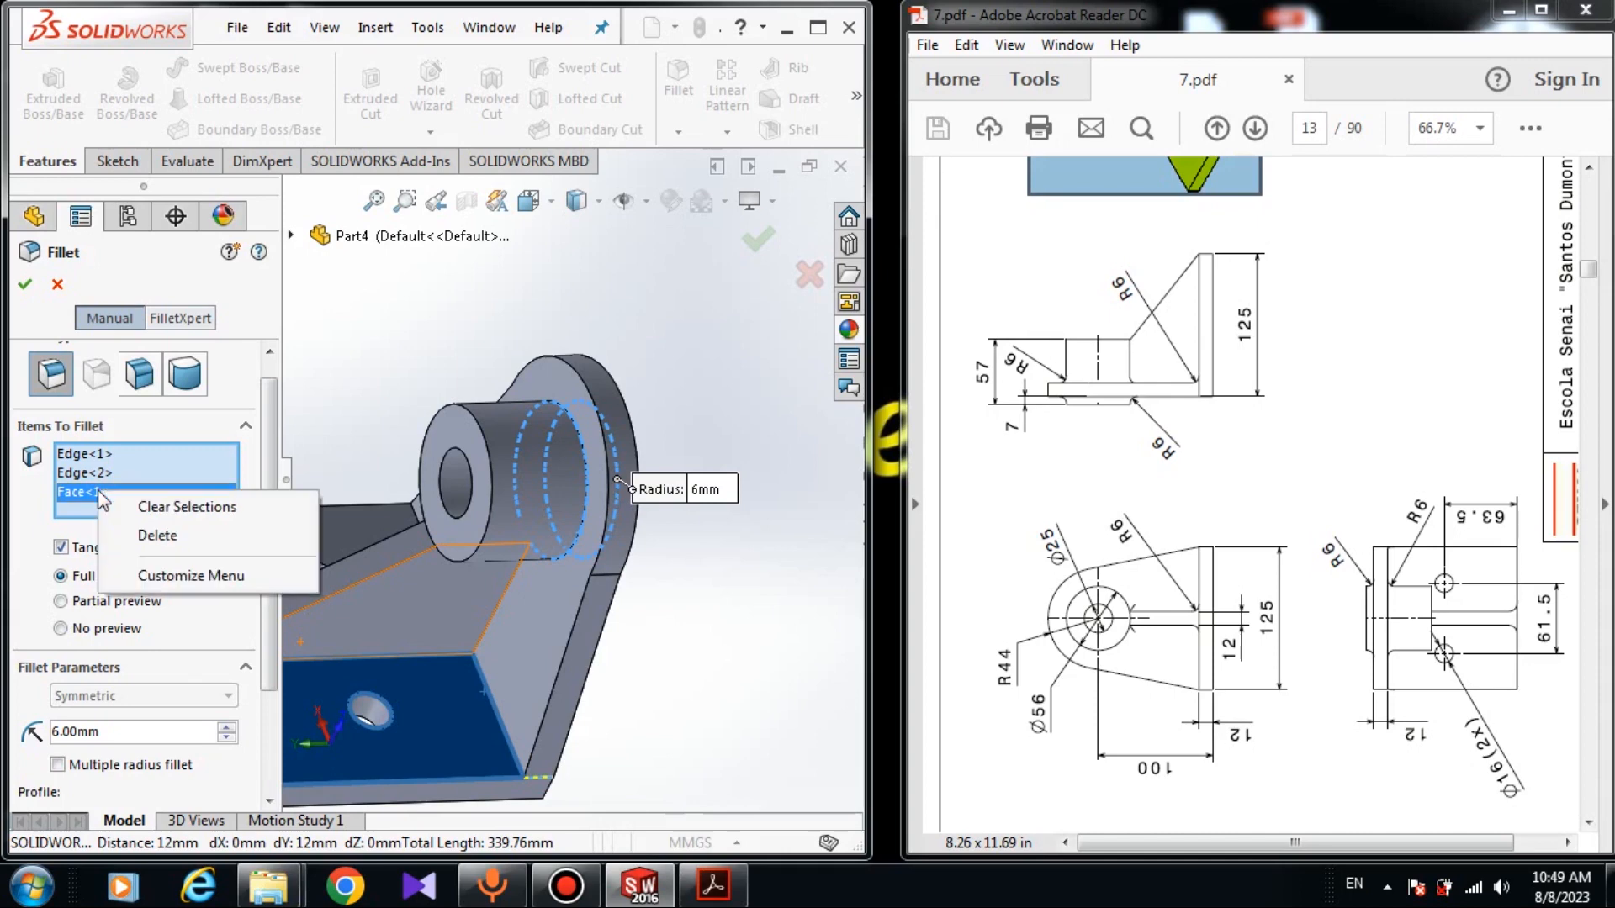
{"action": "left_click", "coordinate": [160, 543]}
Add the three inner corner edges on one side of the rib and the adjacent rib-to-boss edge to the fillet
{"action": "scroll", "coordinate": [463, 664], "scroll_direction": "down", "scroll_amount": 5}
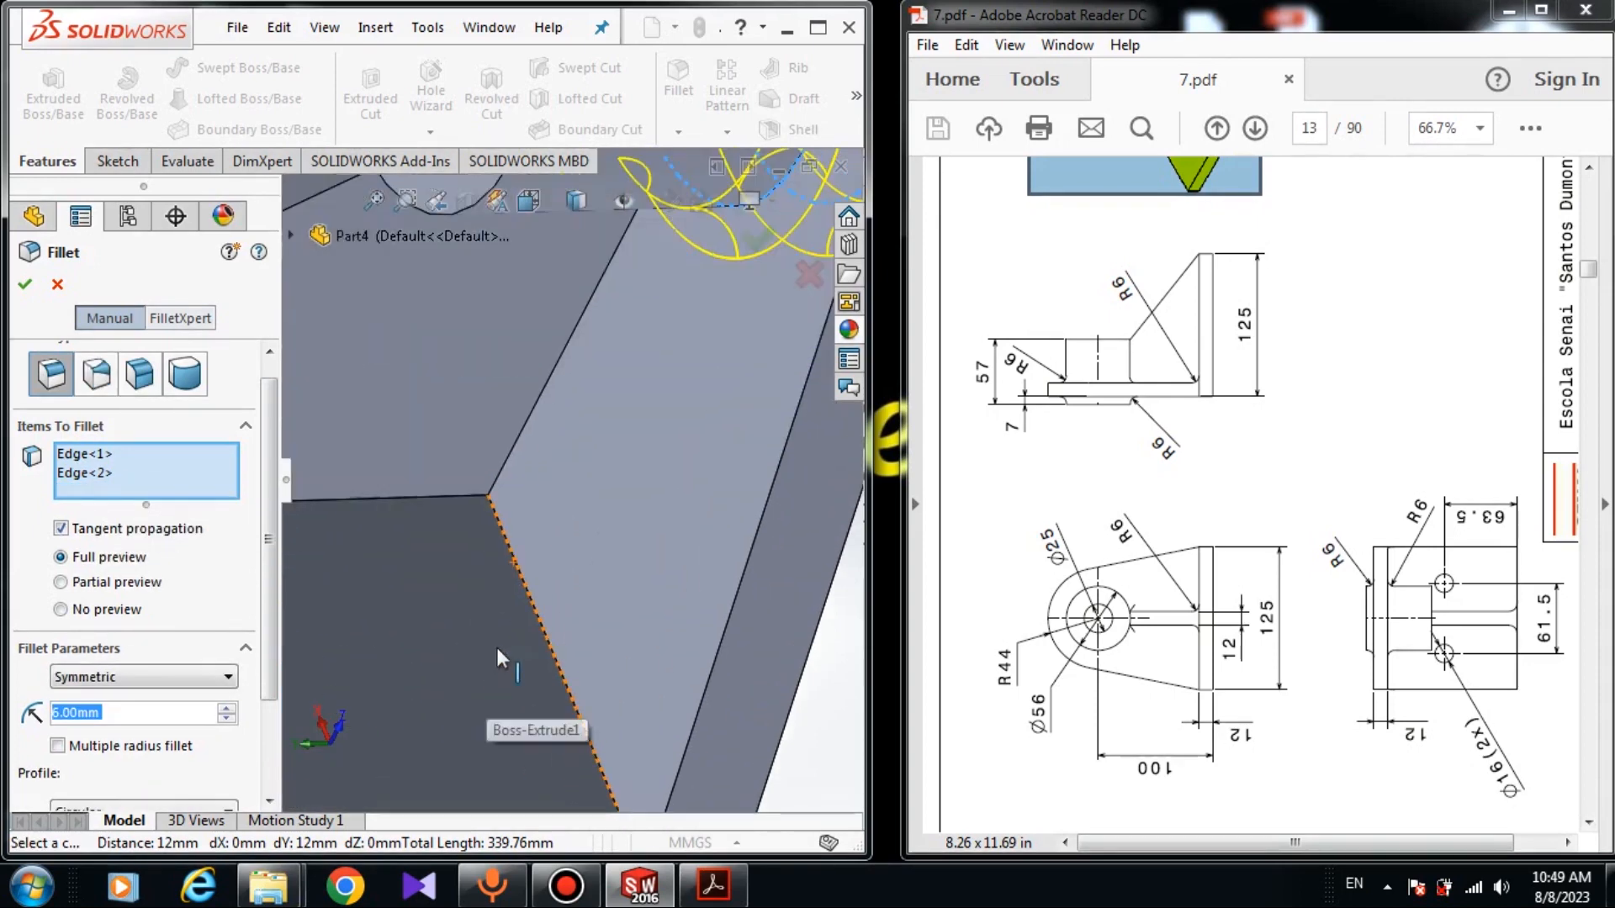
{"action": "left_click", "coordinate": [515, 560]}
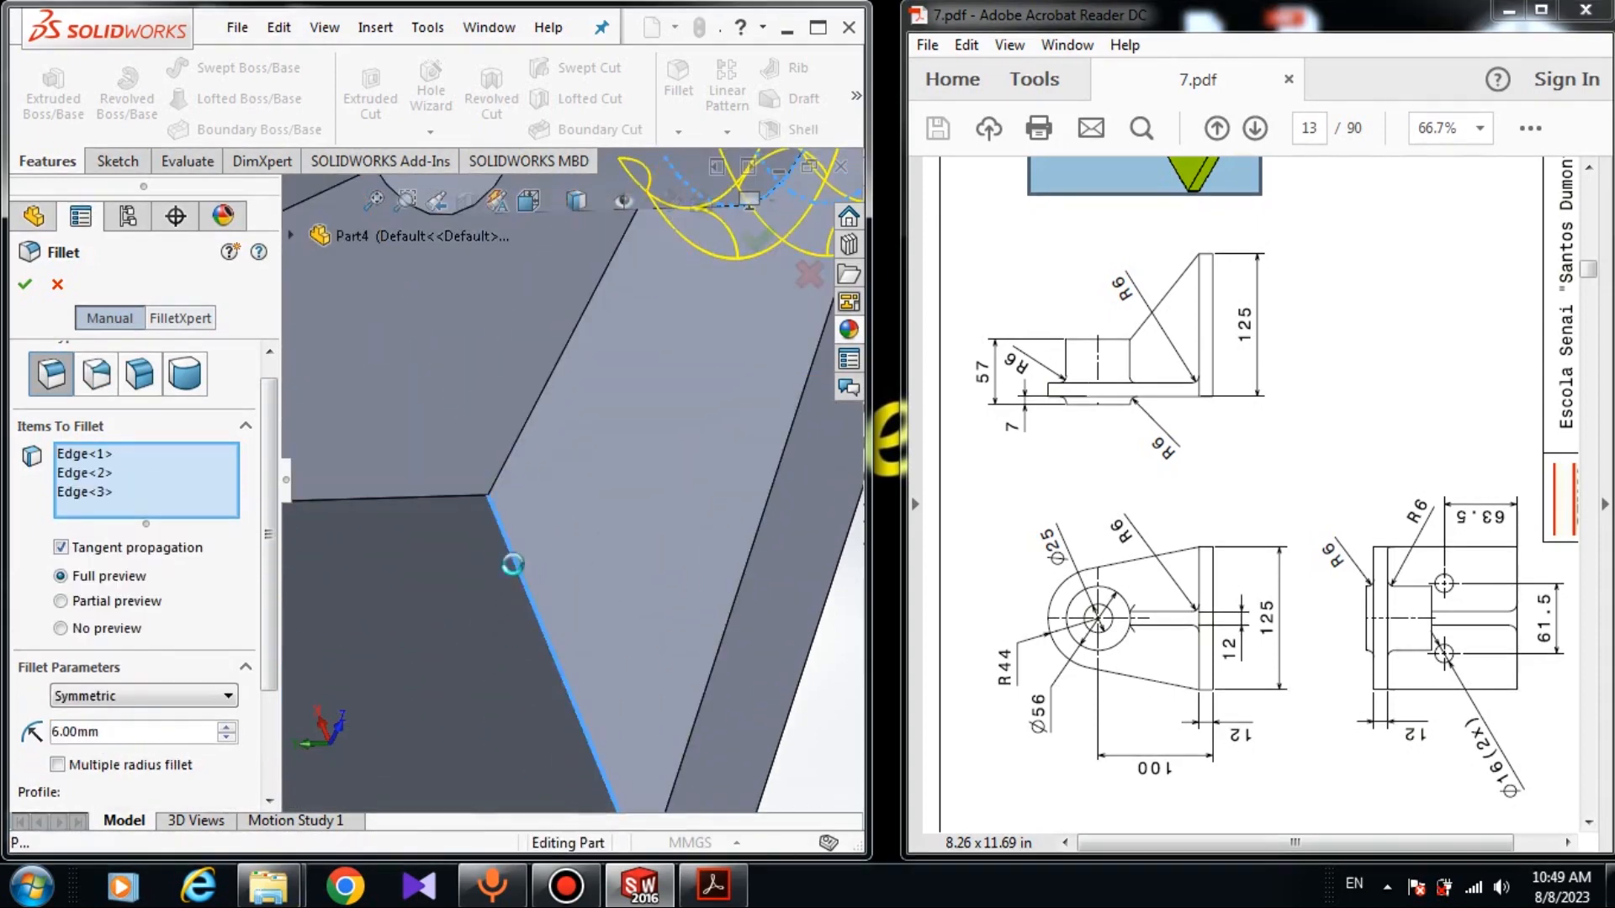
{"action": "left_click", "coordinate": [523, 432]}
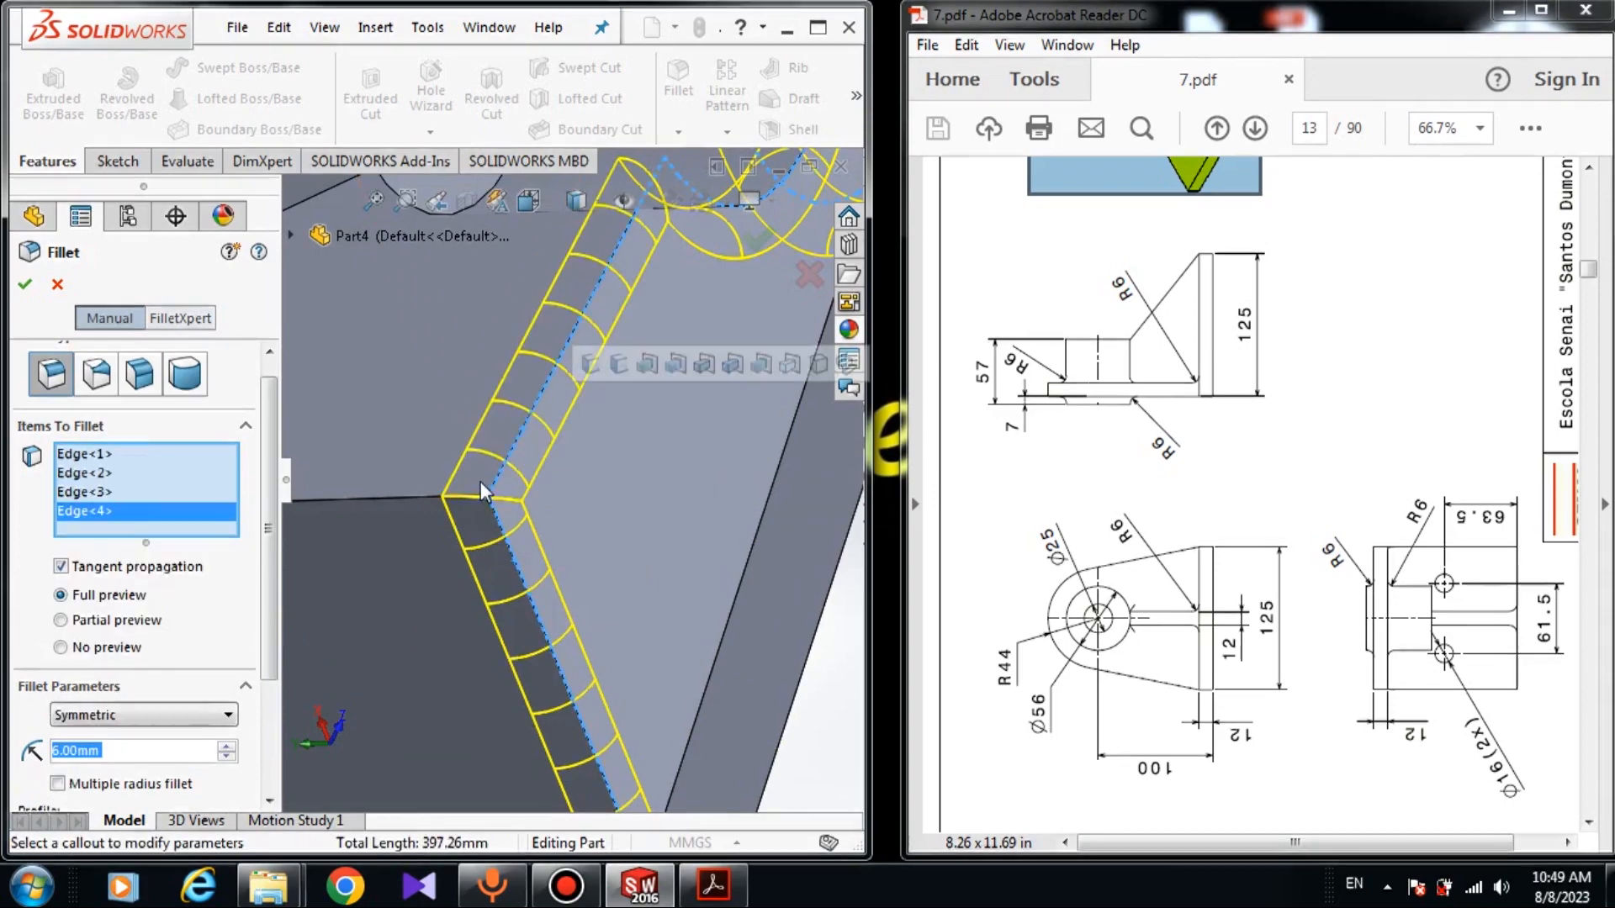
{"action": "left_click", "coordinate": [439, 503]}
{"action": "scroll", "coordinate": [455, 505], "scroll_direction": "up", "scroll_amount": 8}
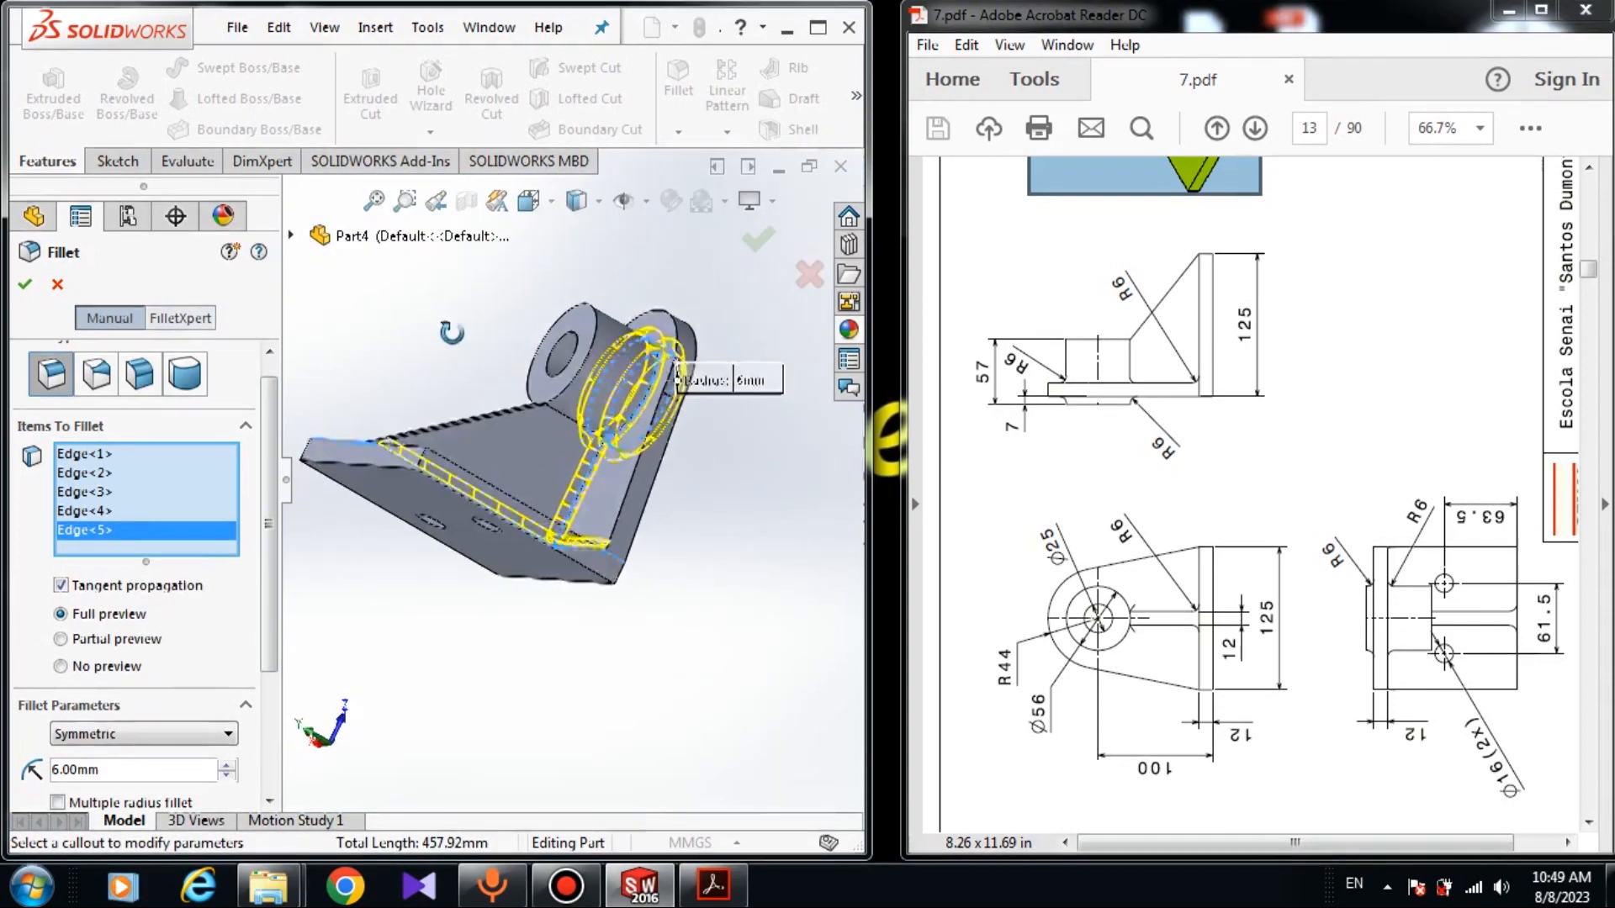
{"action": "left_click", "coordinate": [703, 547]}
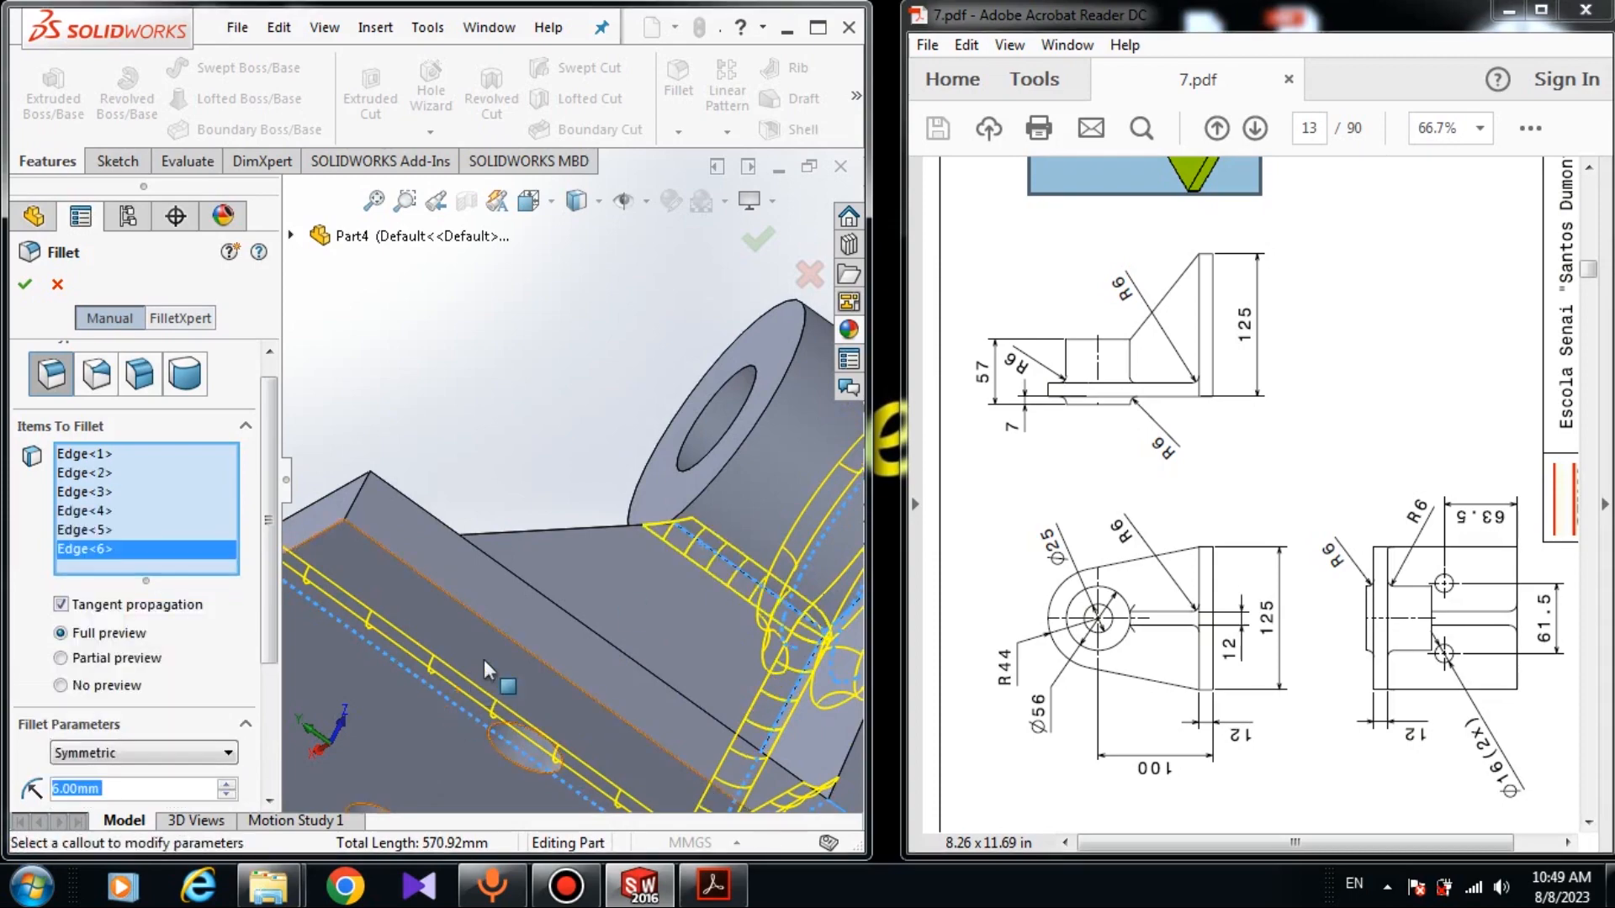
Turn to the rib's other side and check the filleted edges against the isometric view in the 7.pdf drawing
{"action": "mouse_move", "coordinate": [483, 660]}
{"action": "middle_mouse_down"}
{"action": "mouse_move", "coordinate": [586, 809]}
{"action": "mouse_move", "coordinate": [481, 639]}
{"action": "middle_mouse_up"}
{"action": "middle_click_drag", "start_coordinate": [441, 524], "coordinate": [495, 517]}
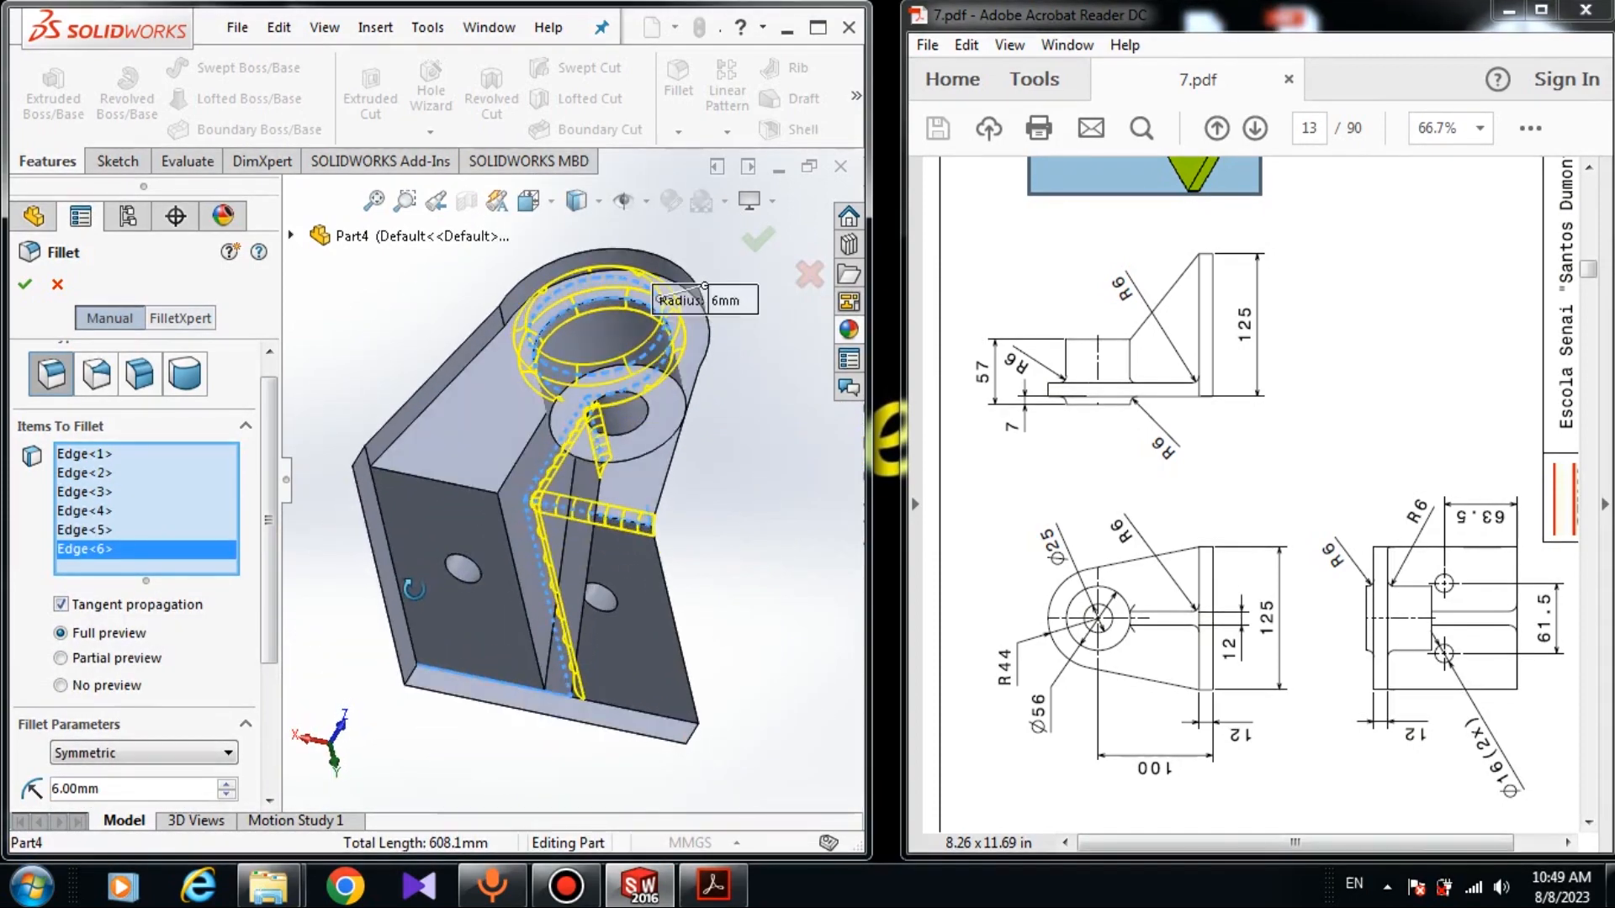
{"action": "scroll", "coordinate": [492, 517], "scroll_direction": "down", "scroll_amount": 5}
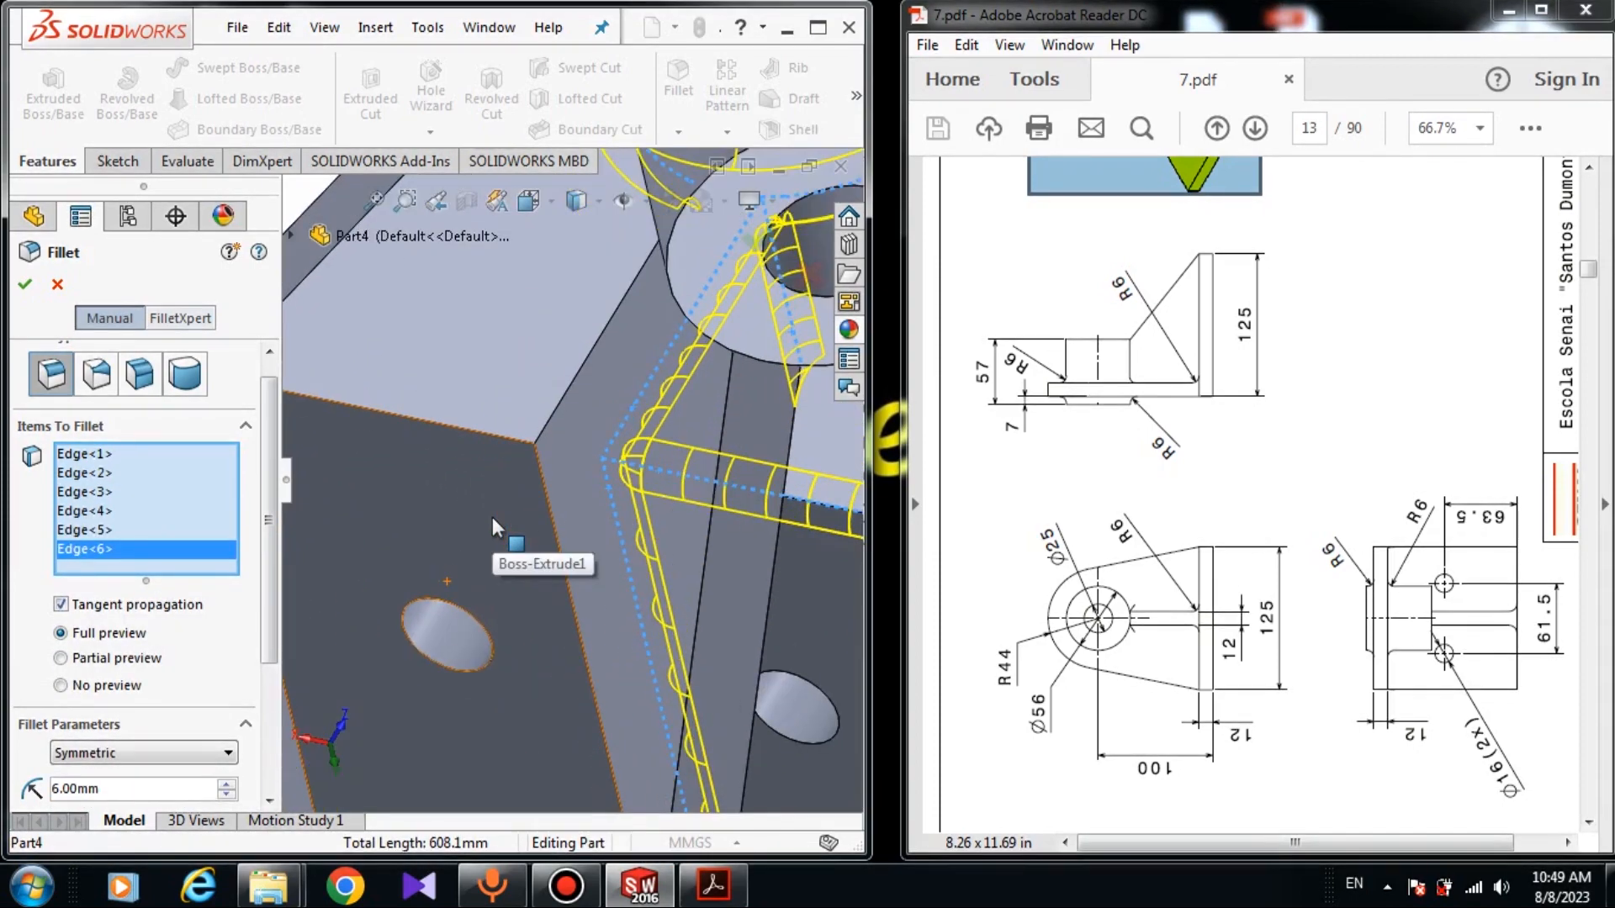
{"action": "left_click", "coordinate": [1031, 394]}
{"action": "scroll", "coordinate": [1031, 392], "scroll_direction": "up", "scroll_amount": 4}
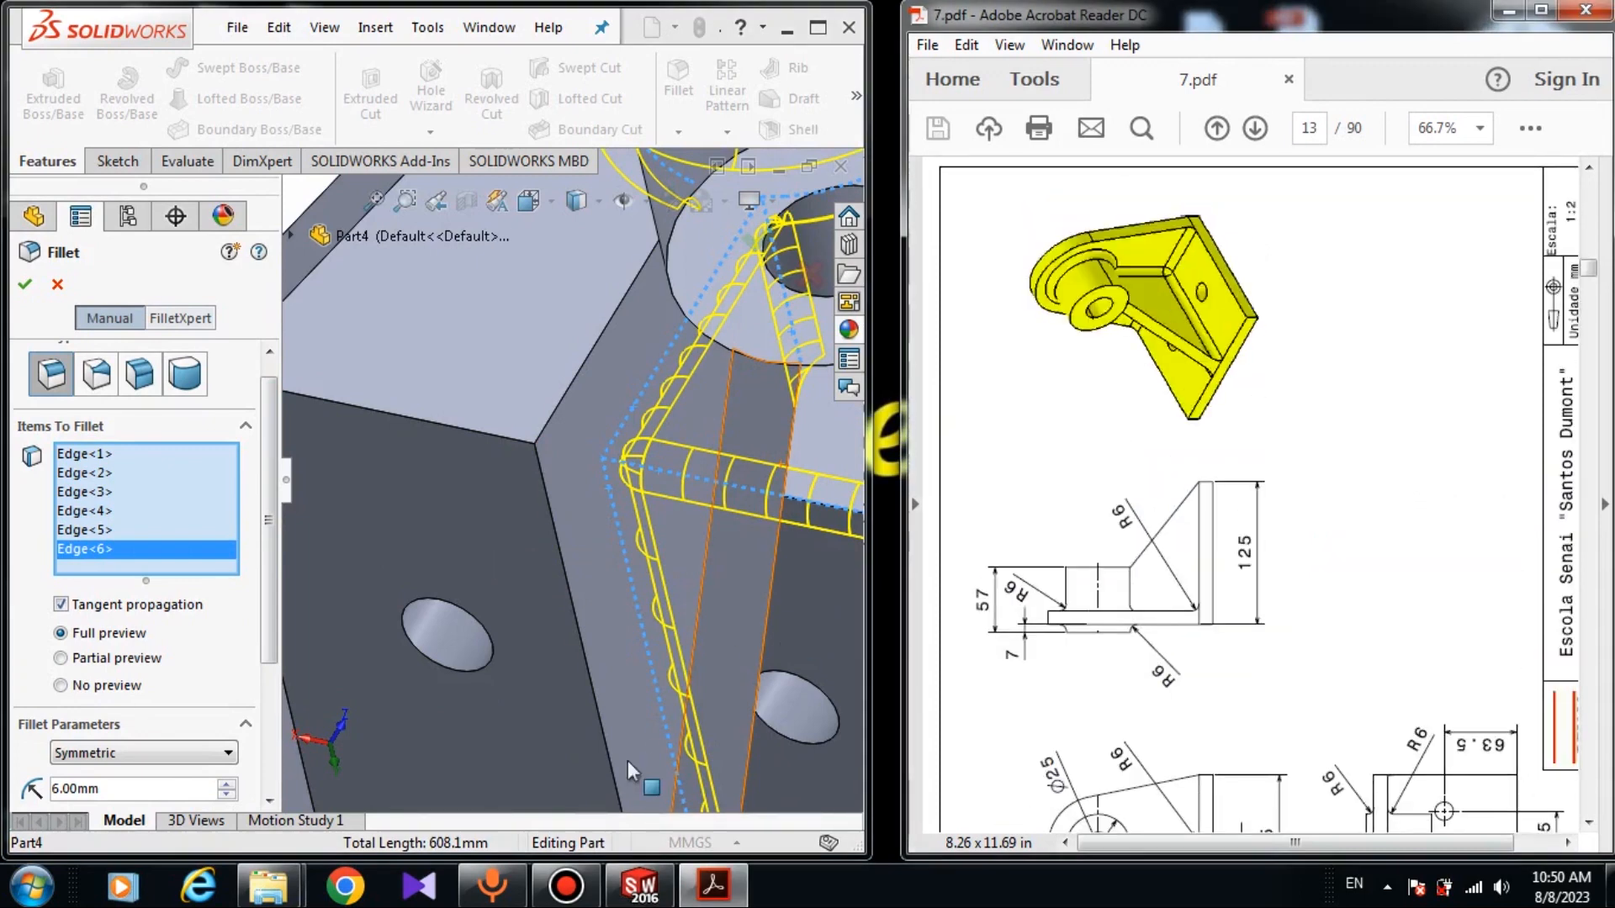
{"action": "left_click", "coordinate": [570, 614]}
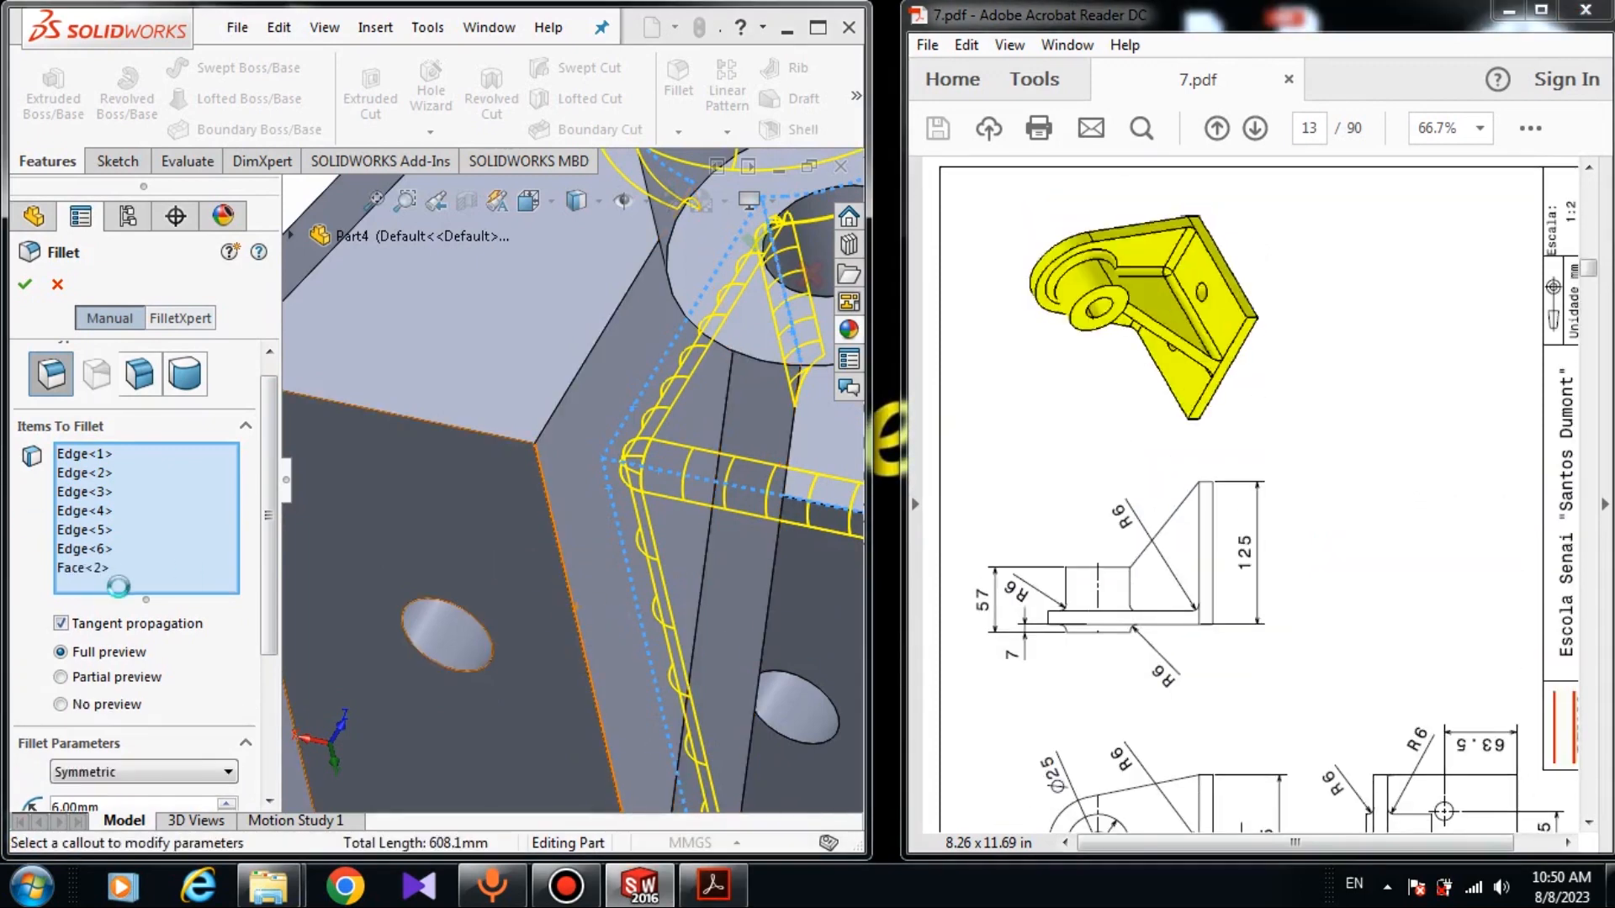
{"action": "left_click", "coordinate": [75, 569]}
{"action": "right_click", "coordinate": [75, 572]}
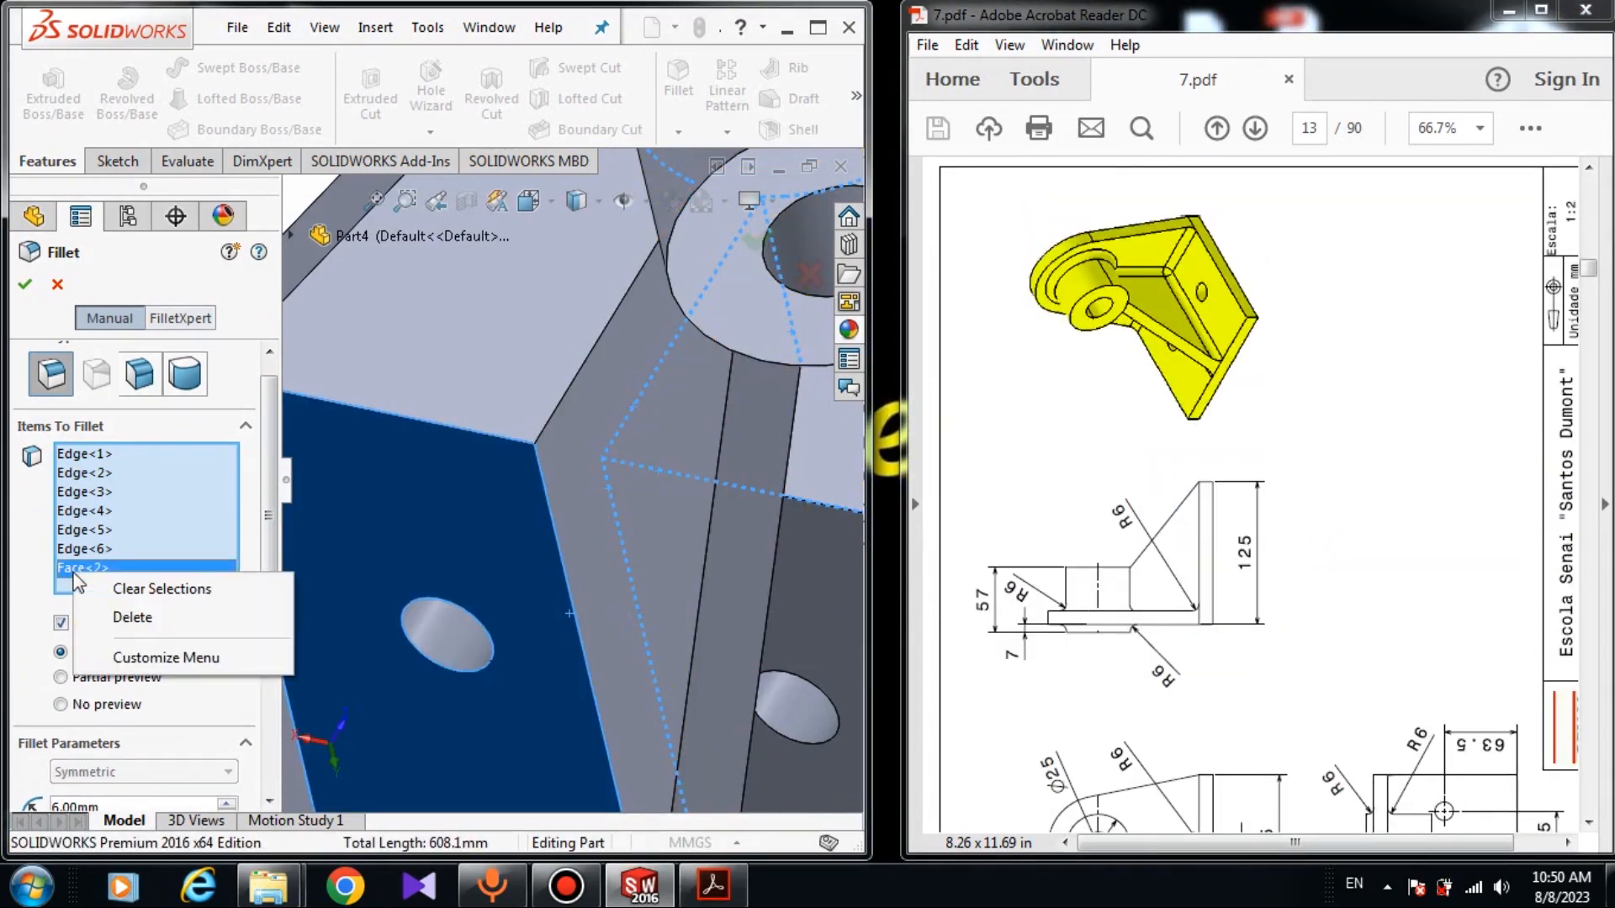
{"action": "left_click", "coordinate": [126, 620]}
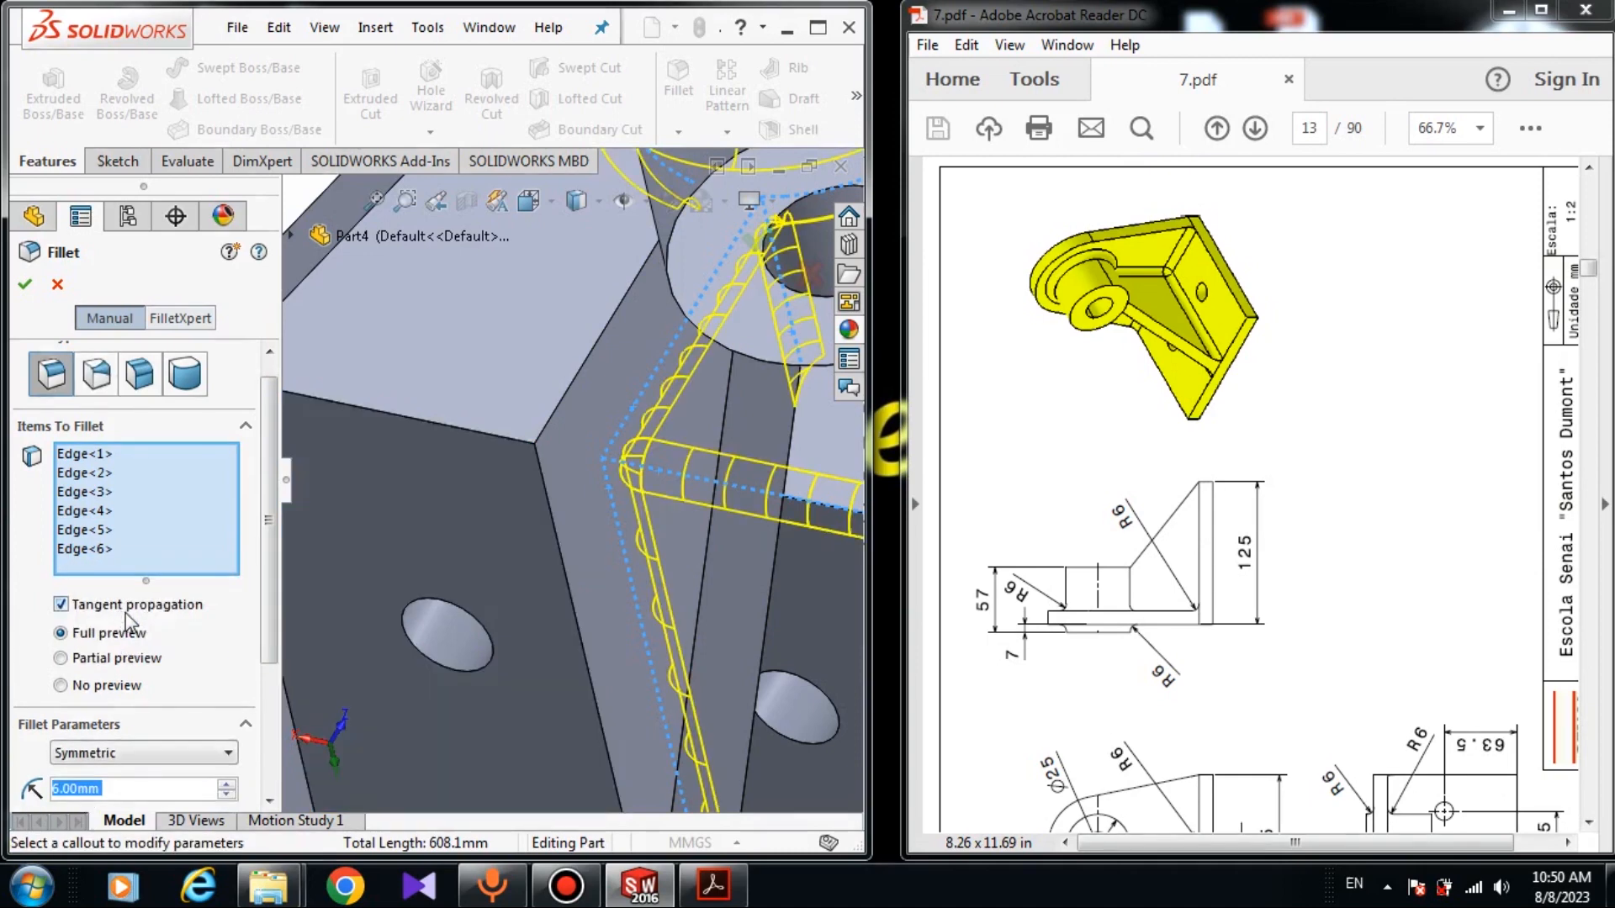
Add the three matching inner corner edges on the rib's opposite side and create the 6 mm fillet
{"action": "left_click", "coordinate": [138, 552]}
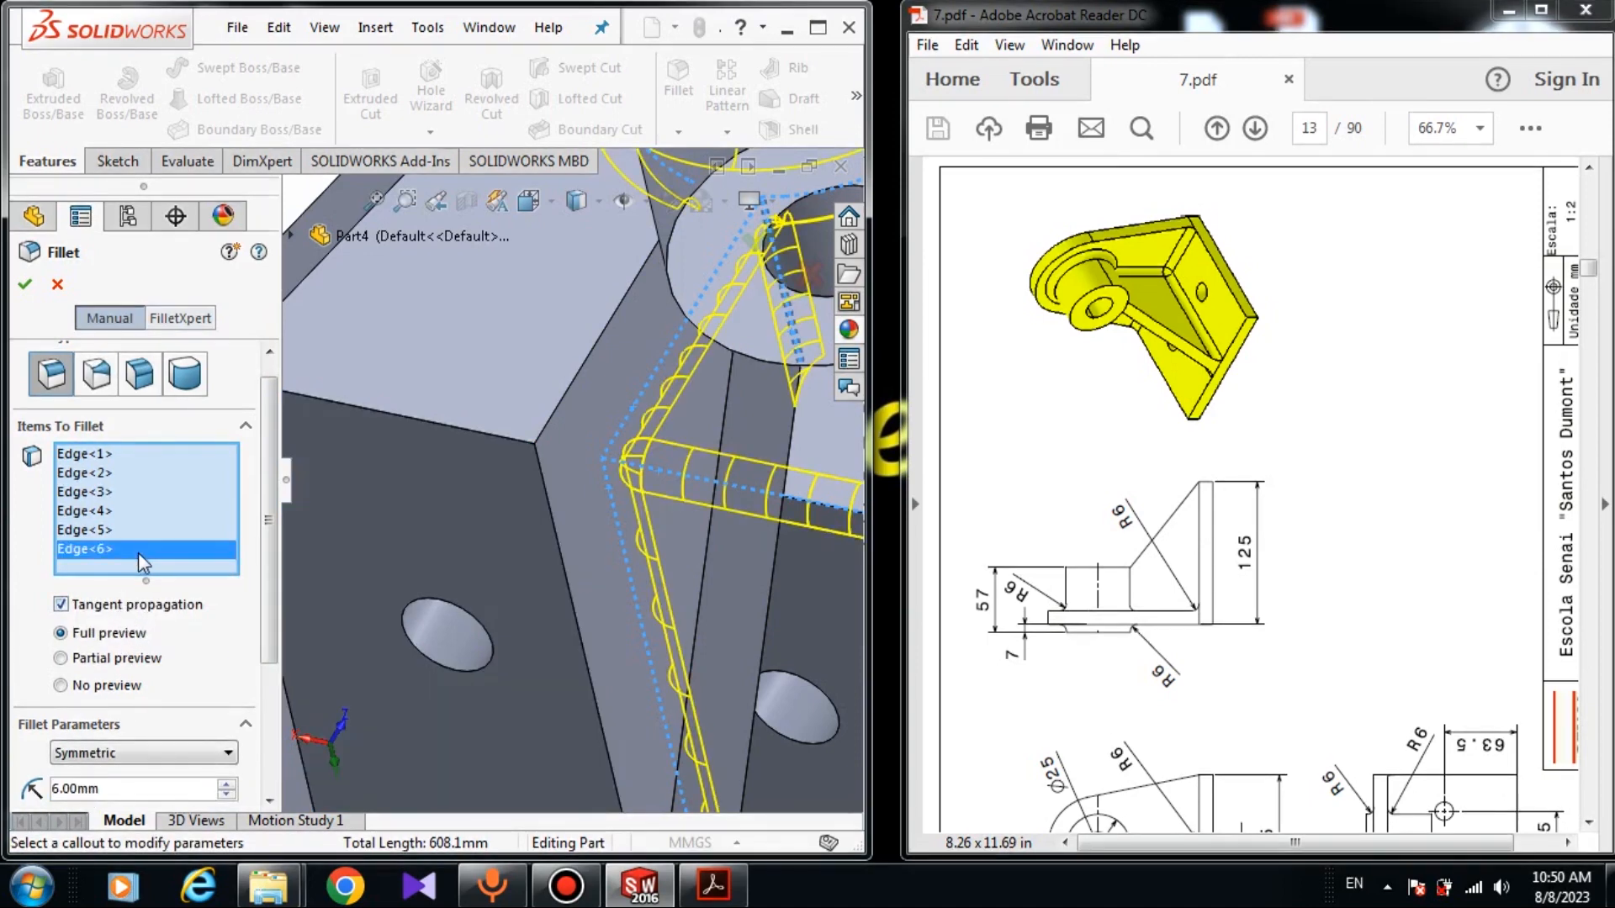
{"action": "left_click", "coordinate": [569, 582]}
{"action": "left_click", "coordinate": [585, 360]}
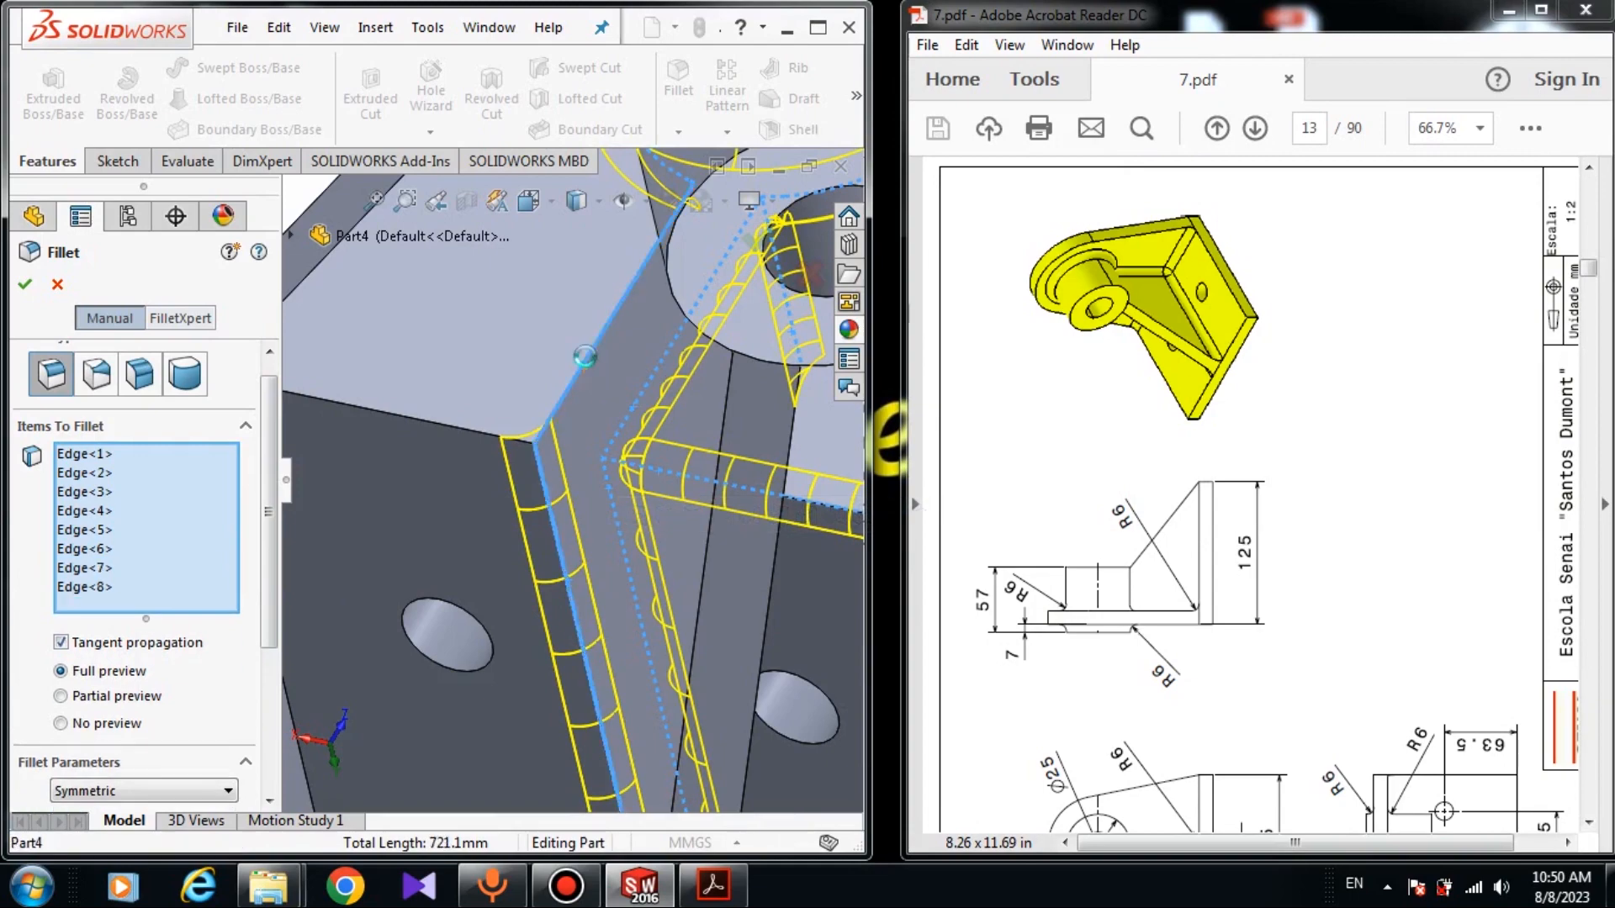
{"action": "left_click", "coordinate": [454, 422]}
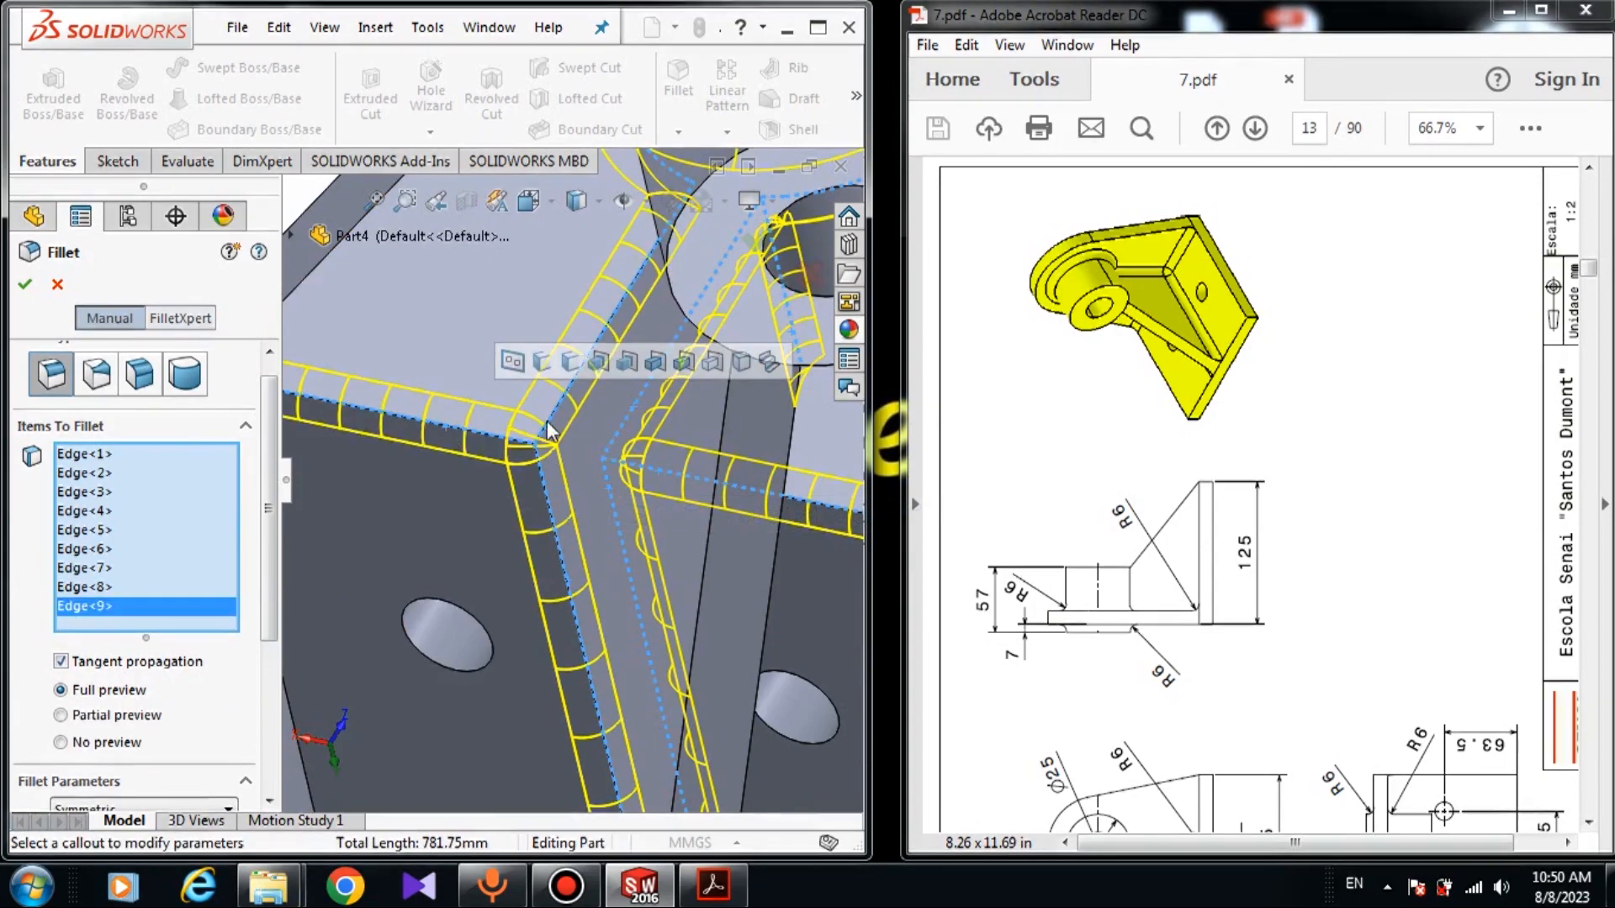
{"action": "middle_click_drag", "start_coordinate": [447, 428], "coordinate": [452, 515]}
{"action": "left_click", "coordinate": [721, 325]}
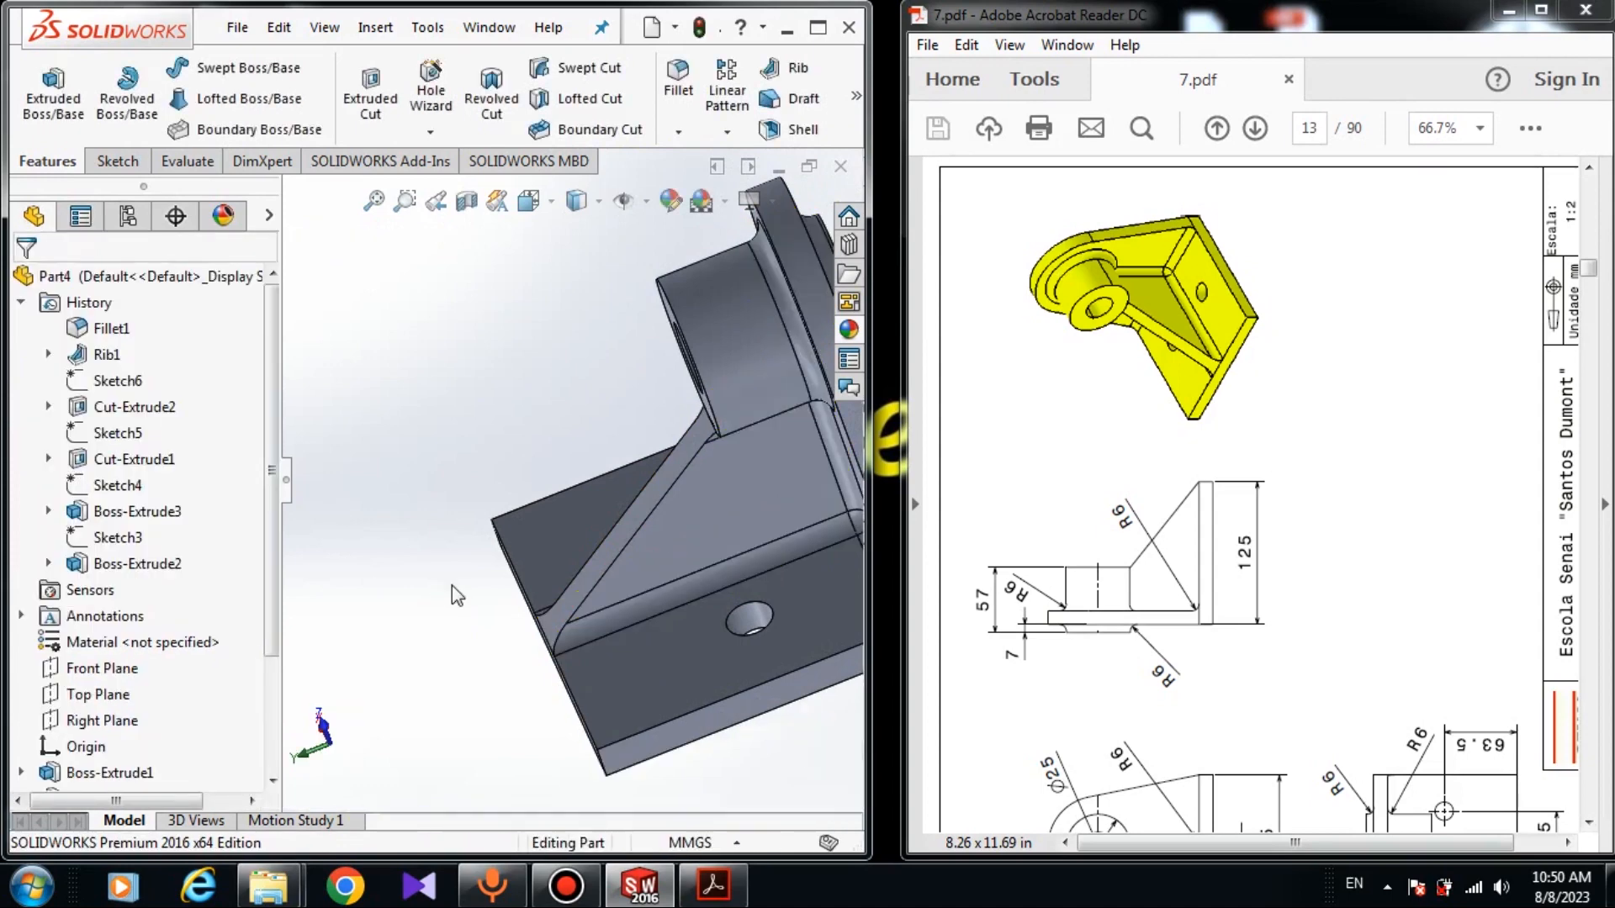
Examine the filleted bracket from several sides, with the History folder collapsed and the drawing window minimized
{"action": "middle_click_drag", "start_coordinate": [451, 585], "coordinate": [437, 631]}
{"action": "scroll", "coordinate": [619, 568], "scroll_direction": "up", "scroll_amount": 6}
{"action": "scroll", "coordinate": [641, 514], "scroll_direction": "down", "scroll_amount": 6}
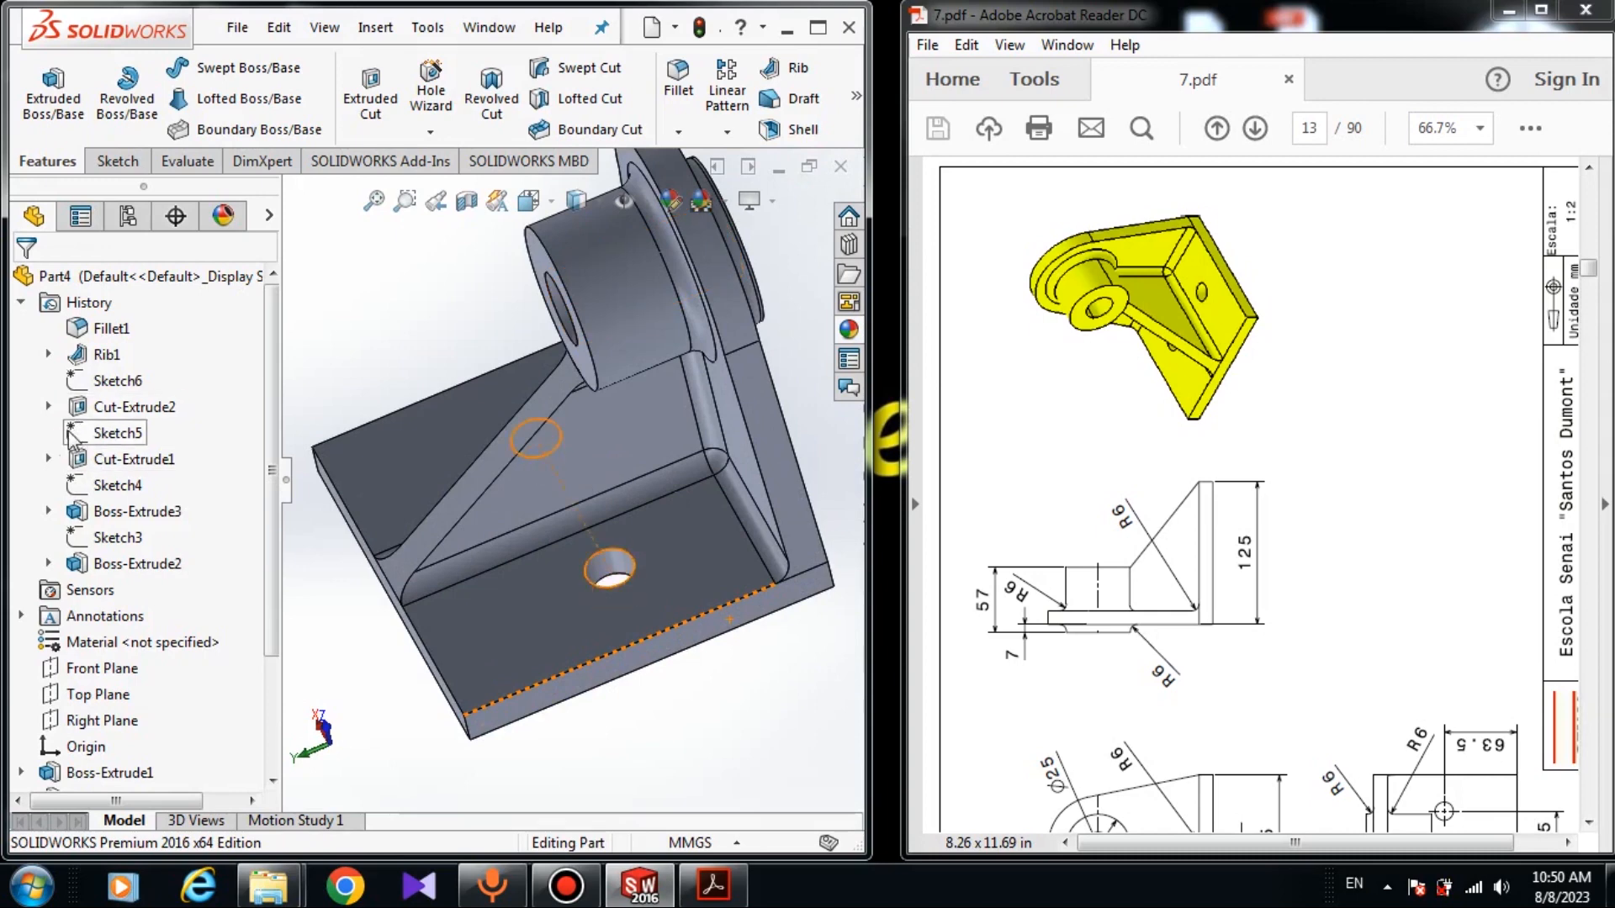
{"action": "left_click", "coordinate": [20, 302]}
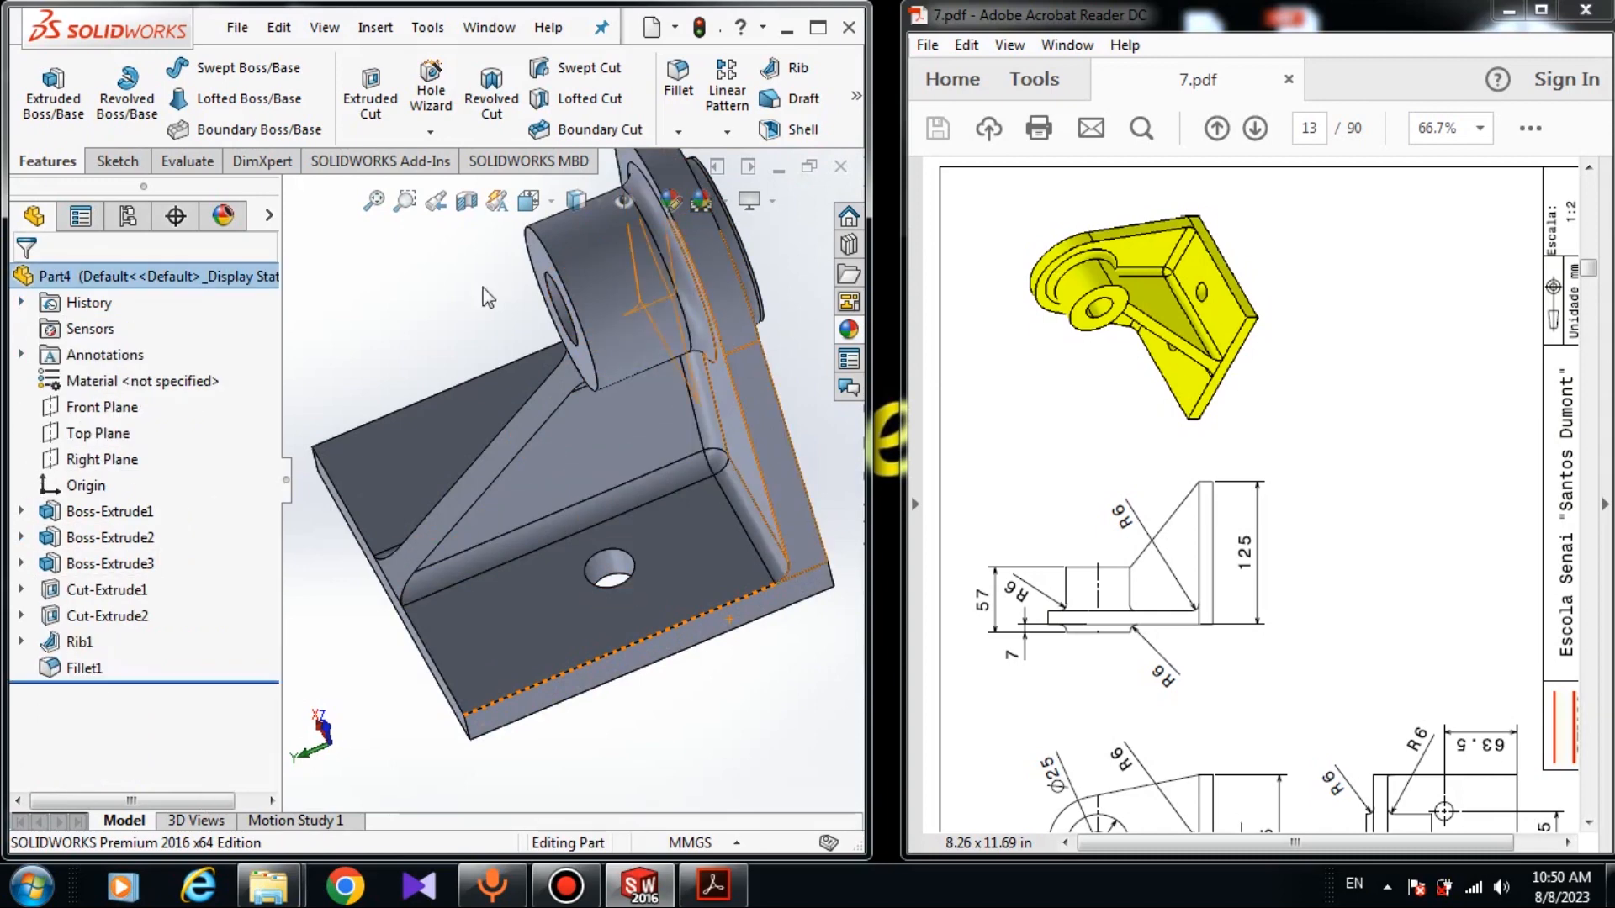
{"action": "scroll", "coordinate": [486, 296], "scroll_direction": "up", "scroll_amount": 2}
{"action": "middle_click_drag", "start_coordinate": [487, 296], "coordinate": [509, 214]}
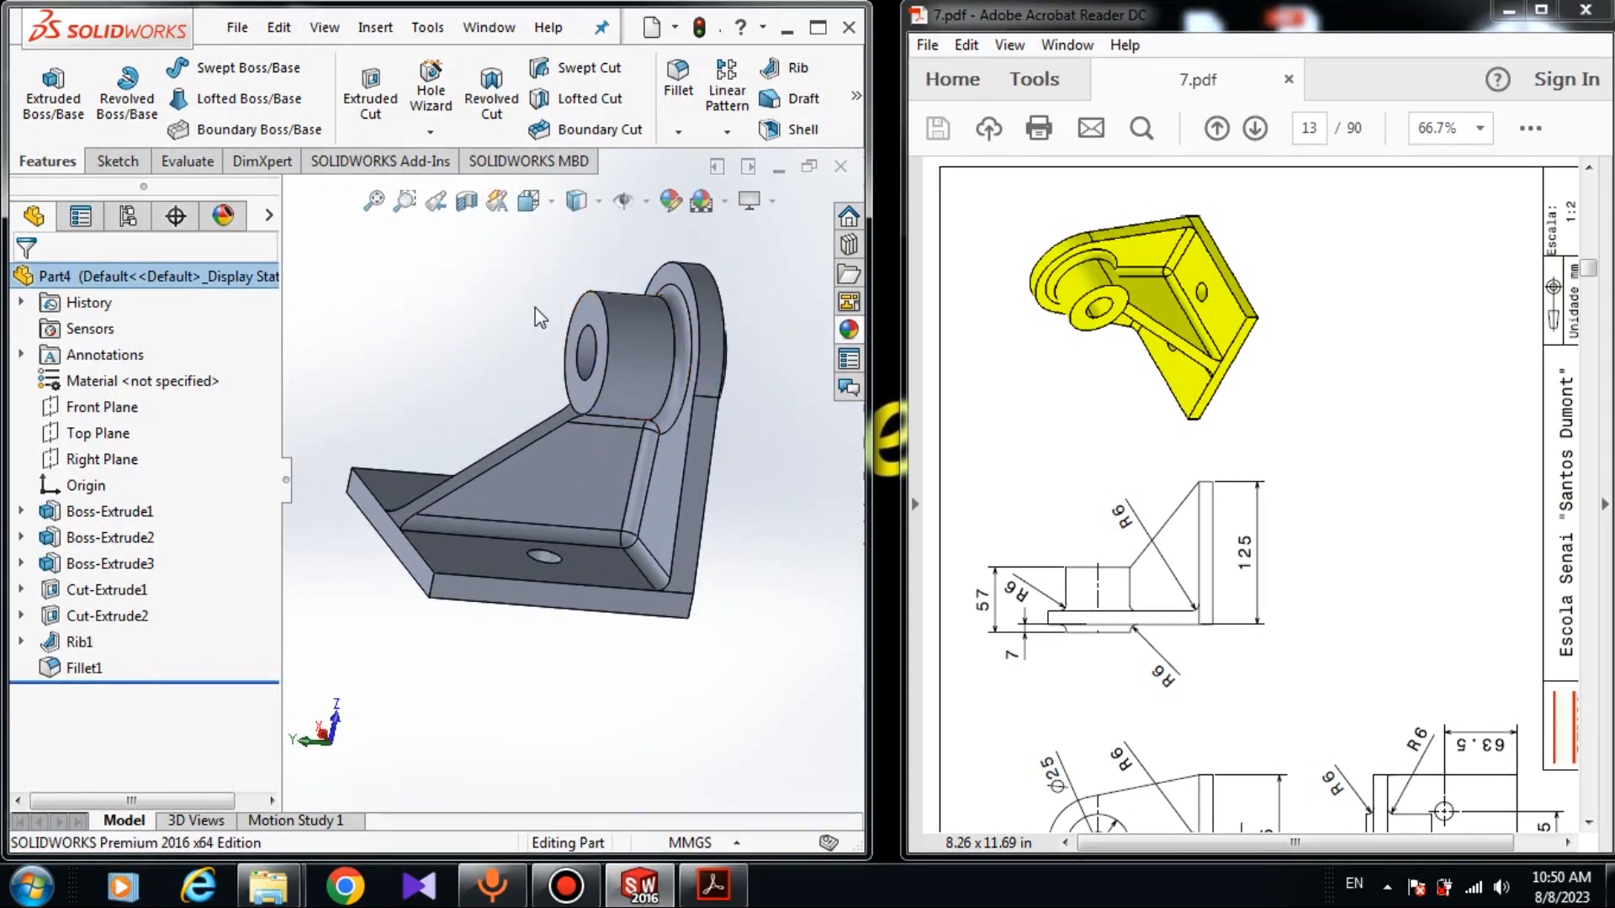
{"action": "middle_click_drag", "start_coordinate": [489, 338], "coordinate": [644, 603]}
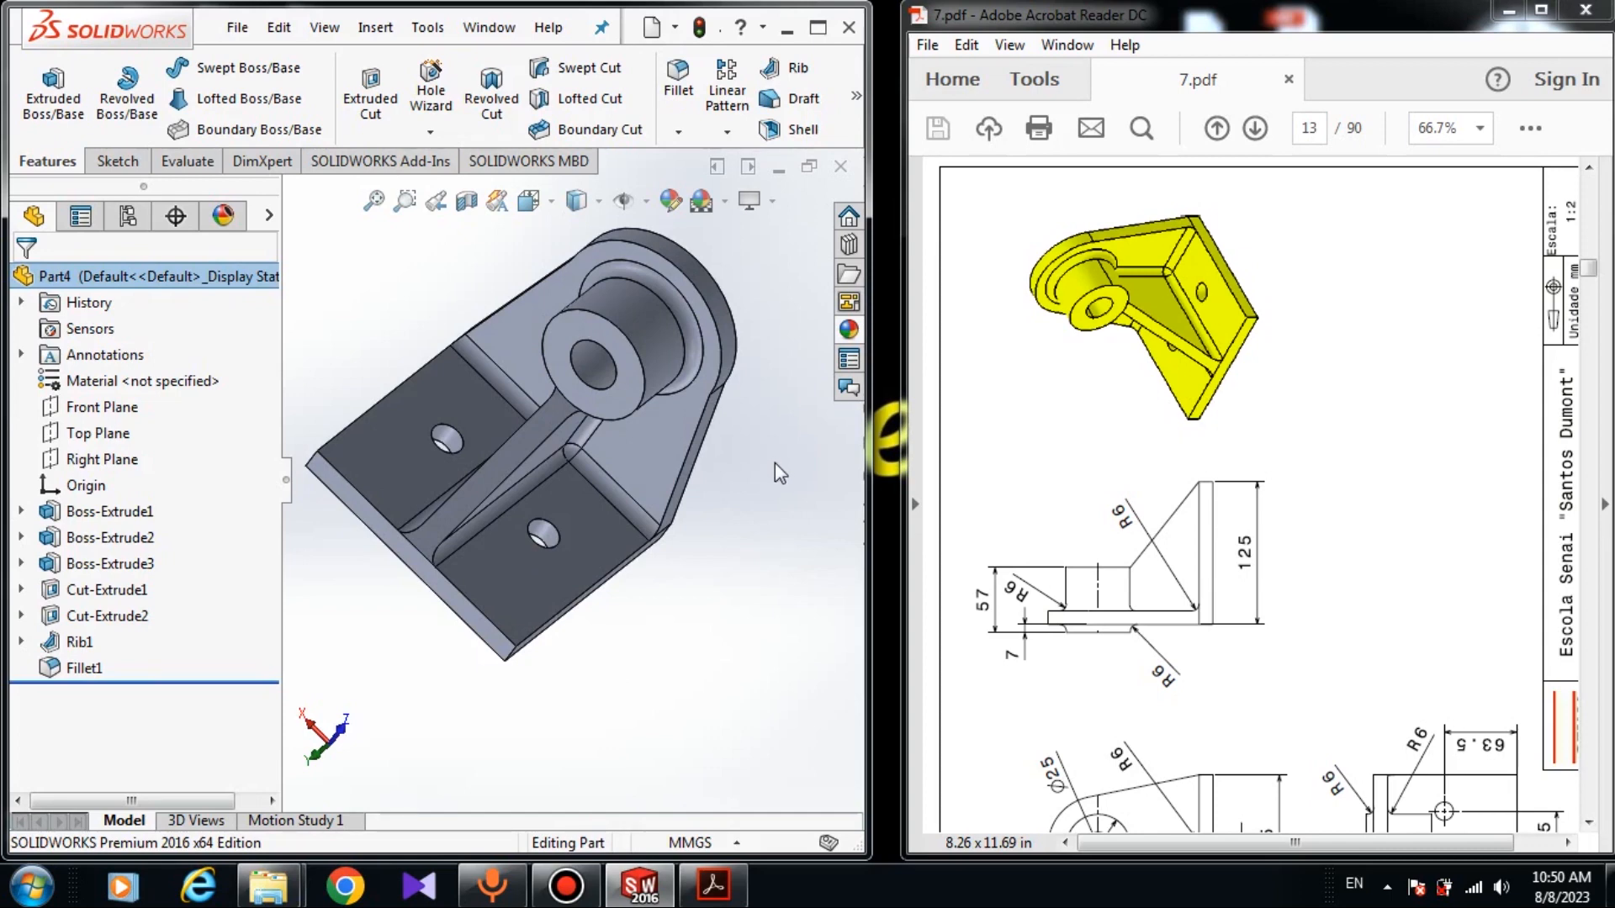
{"action": "left_click", "coordinate": [1509, 10]}
{"action": "middle_click_drag", "start_coordinate": [781, 410], "coordinate": [711, 358]}
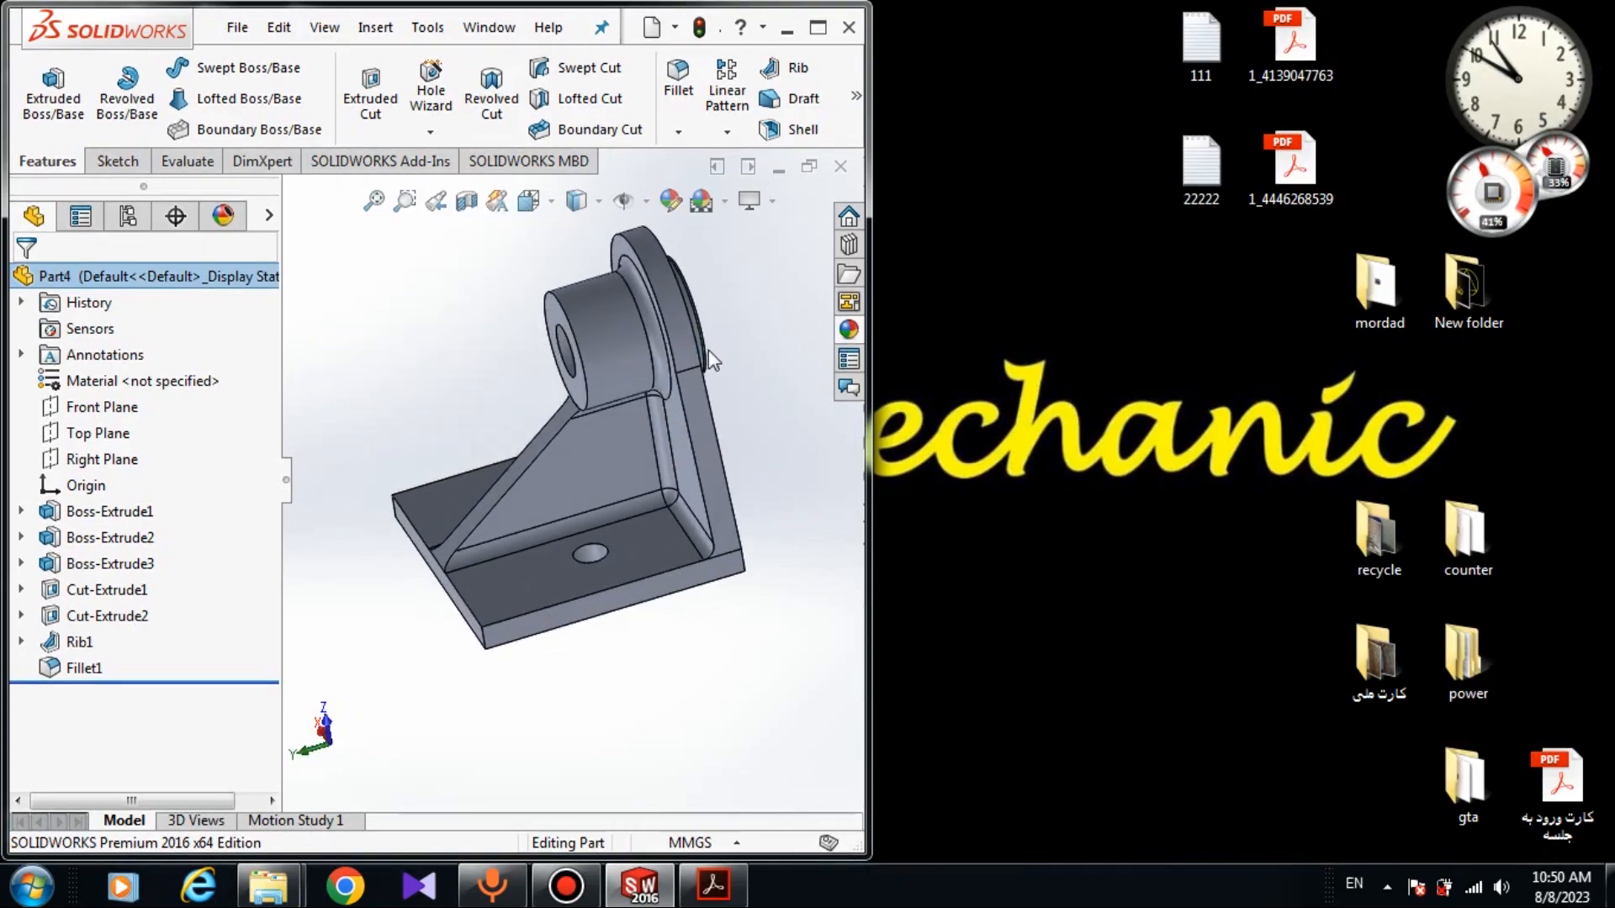